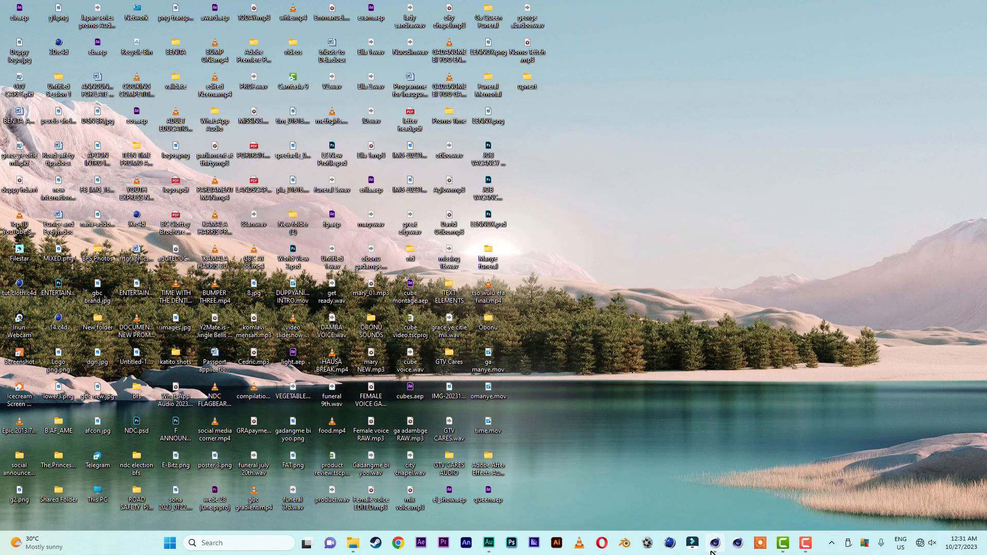
Switch to Cinema 4D and add a rectangle spline to the empty scene
{"action": "left_click", "coordinate": [720, 542]}
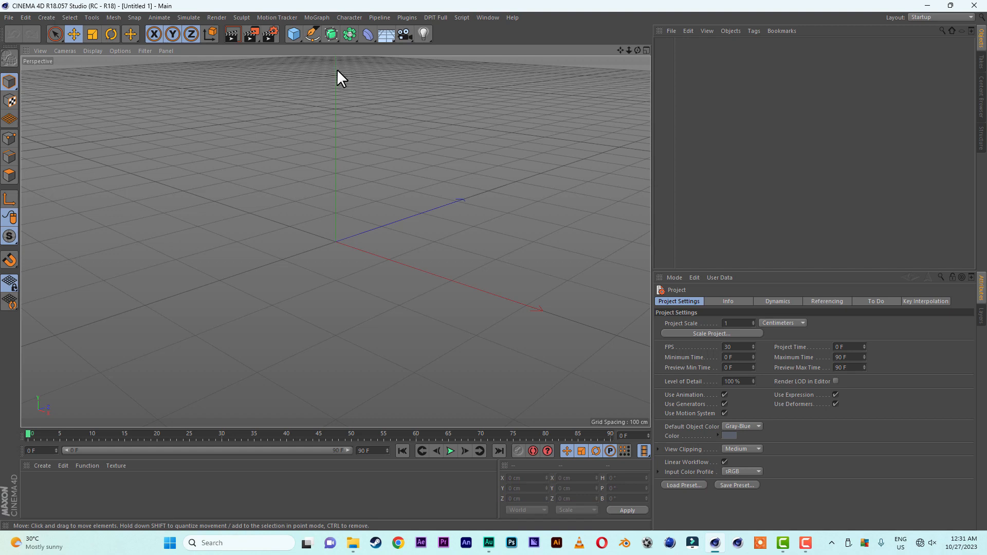
{"action": "left_click", "coordinate": [318, 37]}
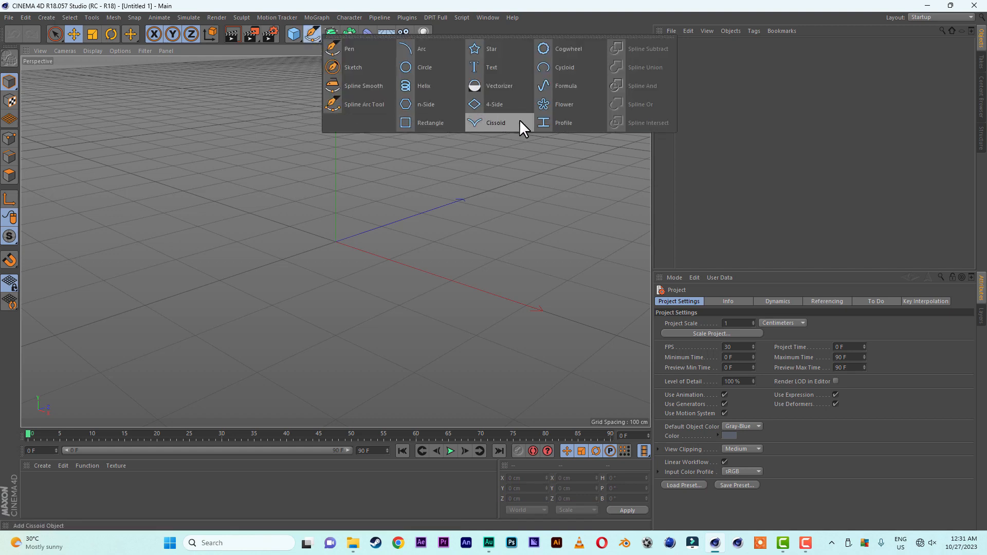
{"action": "left_click", "coordinate": [430, 123]}
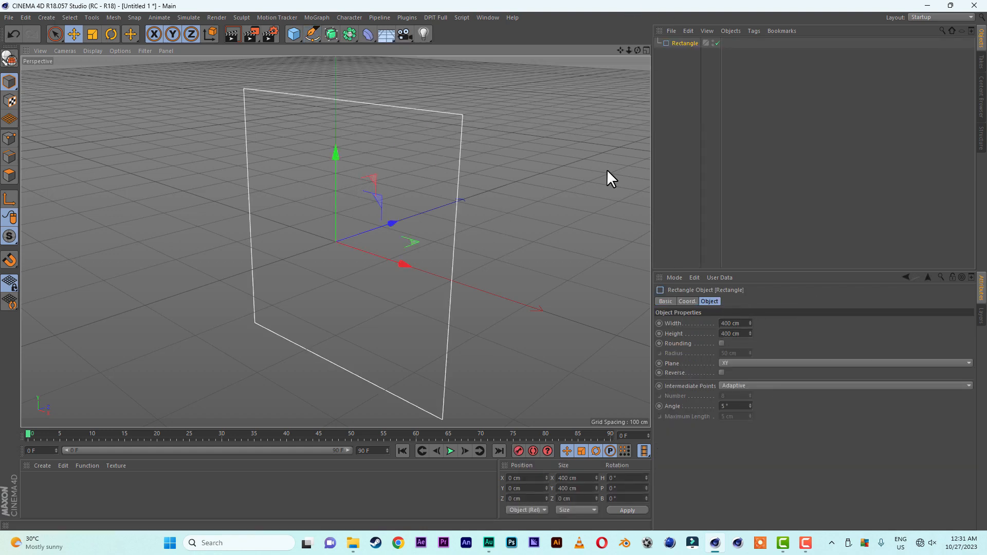
Set the rectangle's width to 1200 cm and height to 800 cm, and turn on corner rounding
{"action": "left_click", "coordinate": [723, 323]}
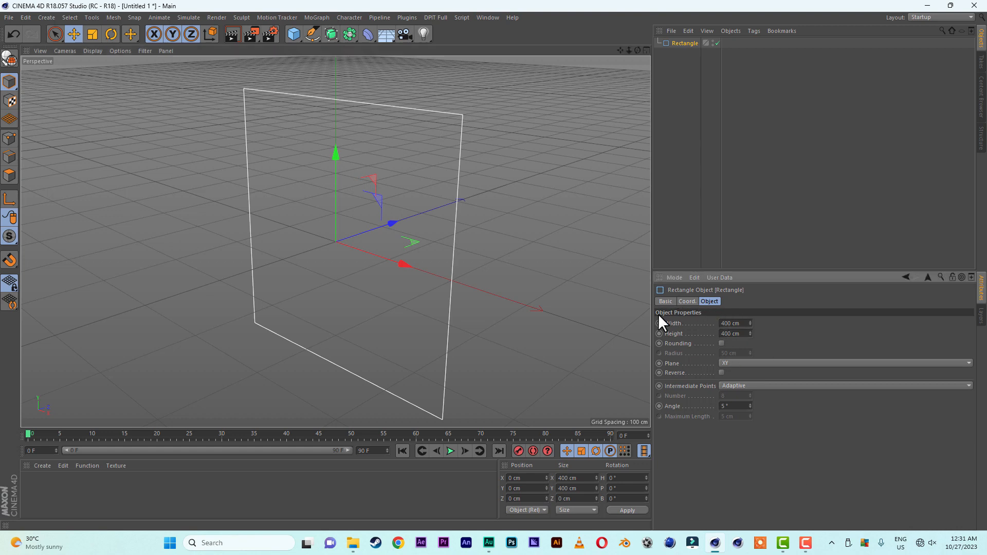
{"action": "type", "text": "1"}
{"action": "key", "text": "Delete"}
{"action": "type", "text": "2"}
{"action": "key", "text": "Return"}
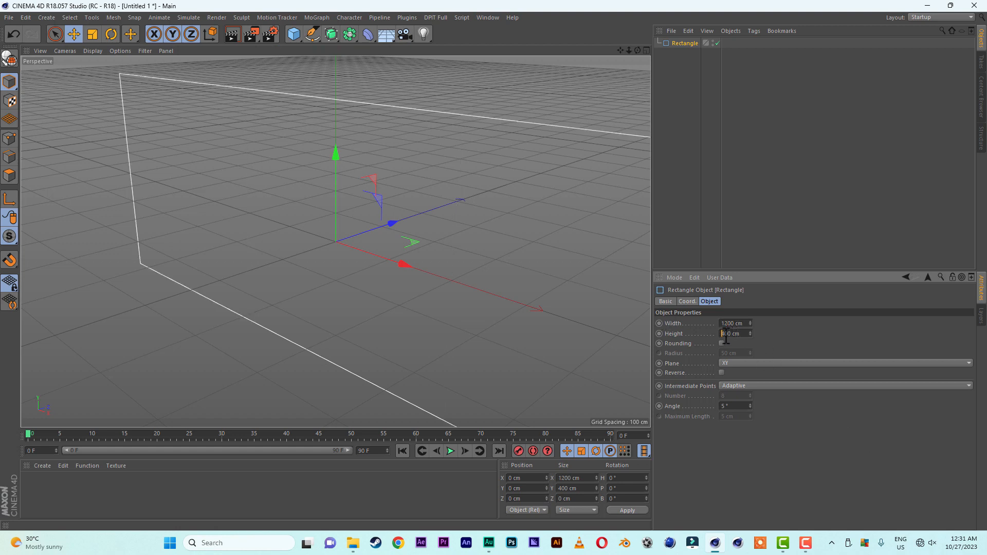
{"action": "key", "text": "BackSpace"}
{"action": "key", "text": "Return"}
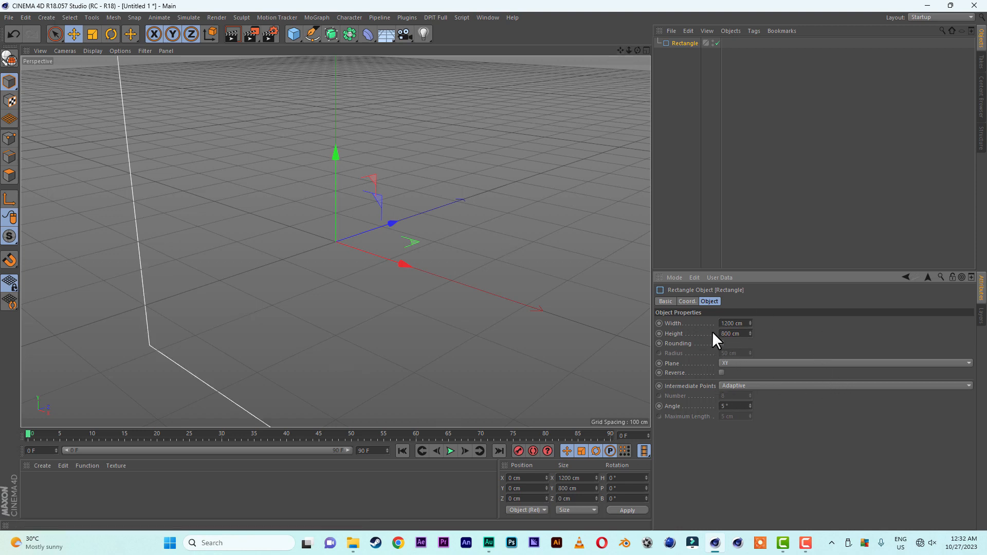
{"action": "left_click", "coordinate": [721, 343]}
Move the rectangle up to about 402 cm on Y and sideways to about 173 cm on X
{"action": "left_click_drag", "start_coordinate": [629, 49], "coordinate": [646, 50]}
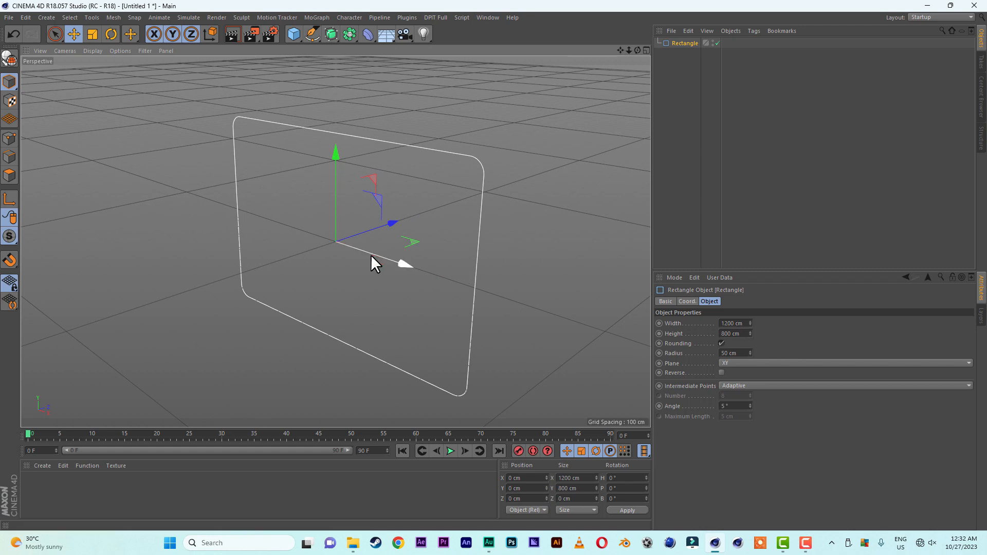
{"action": "left_click_drag", "start_coordinate": [425, 242], "coordinate": [360, 48], "text": "alt"}
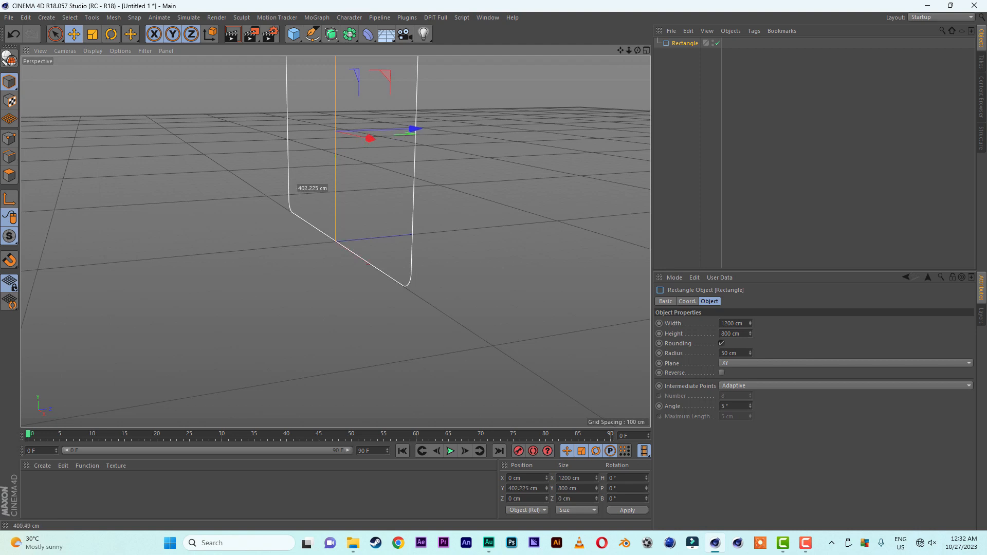
{"action": "left_click_drag", "start_coordinate": [436, 338], "coordinate": [471, 270], "text": "alt"}
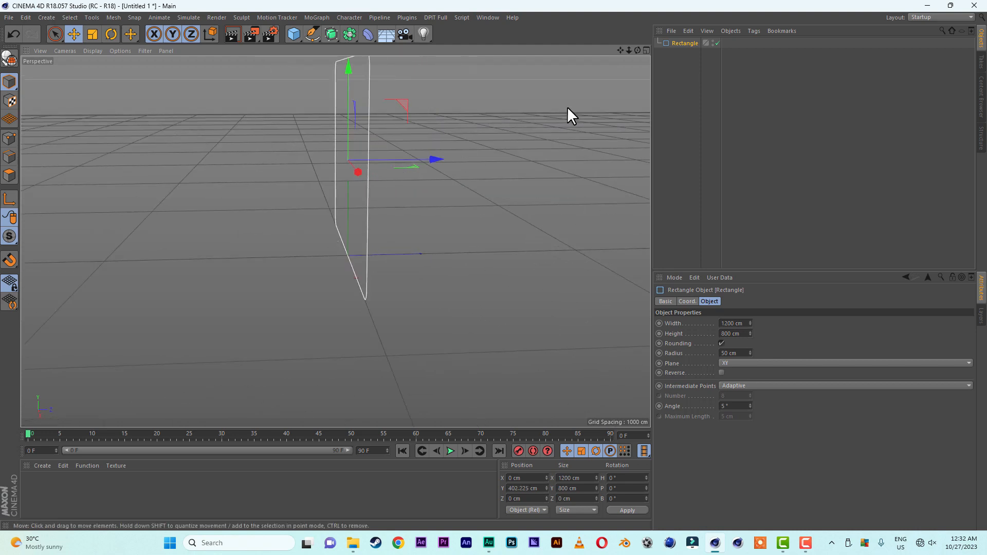
{"action": "left_click_drag", "start_coordinate": [620, 49], "coordinate": [541, 107]}
{"action": "left_click_drag", "start_coordinate": [274, 199], "coordinate": [322, 198], "text": "alt"}
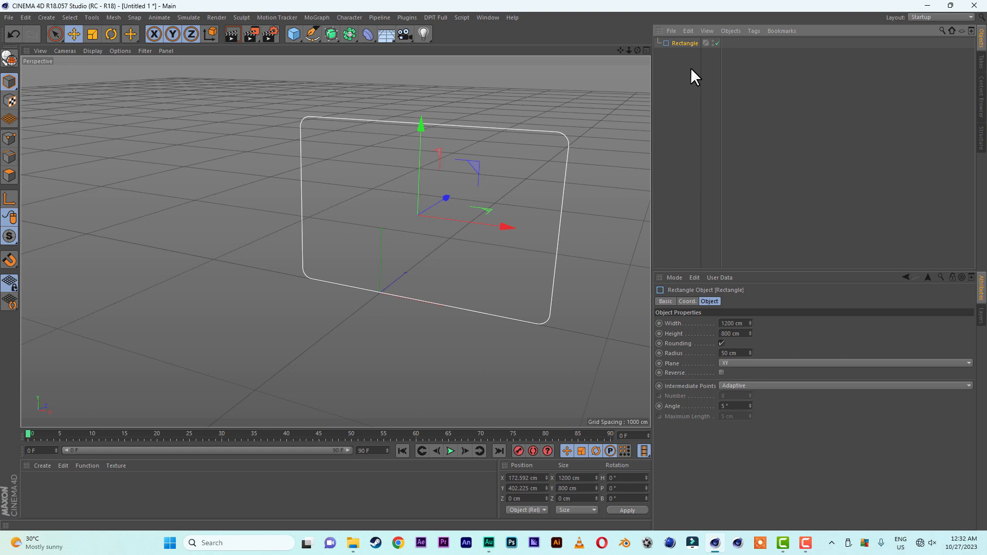
Make the rectangle editable and, in point mode, turn off Close Spline to open the outline
{"action": "key", "text": "c"}
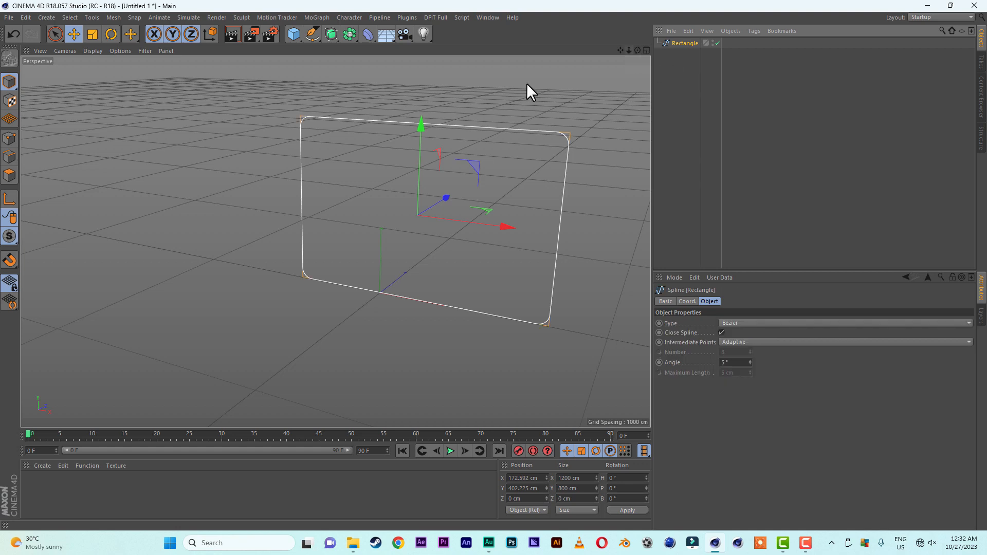
{"action": "mouse_move", "coordinate": [638, 50]}
{"action": "left_mouse_down"}
{"action": "mouse_move", "coordinate": [561, 56]}
{"action": "mouse_move", "coordinate": [606, 72]}
{"action": "mouse_move", "coordinate": [631, 49]}
{"action": "left_mouse_up"}
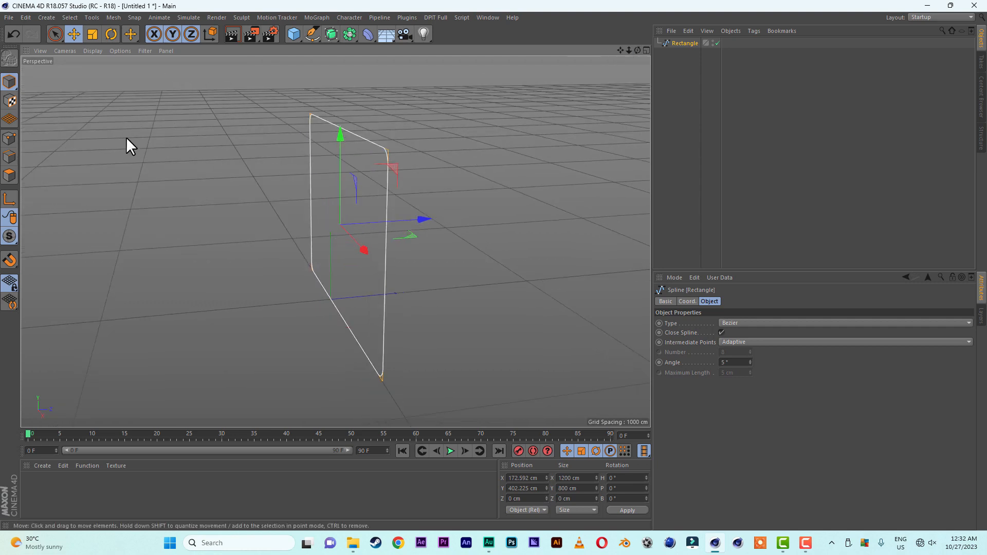
{"action": "left_click", "coordinate": [10, 137]}
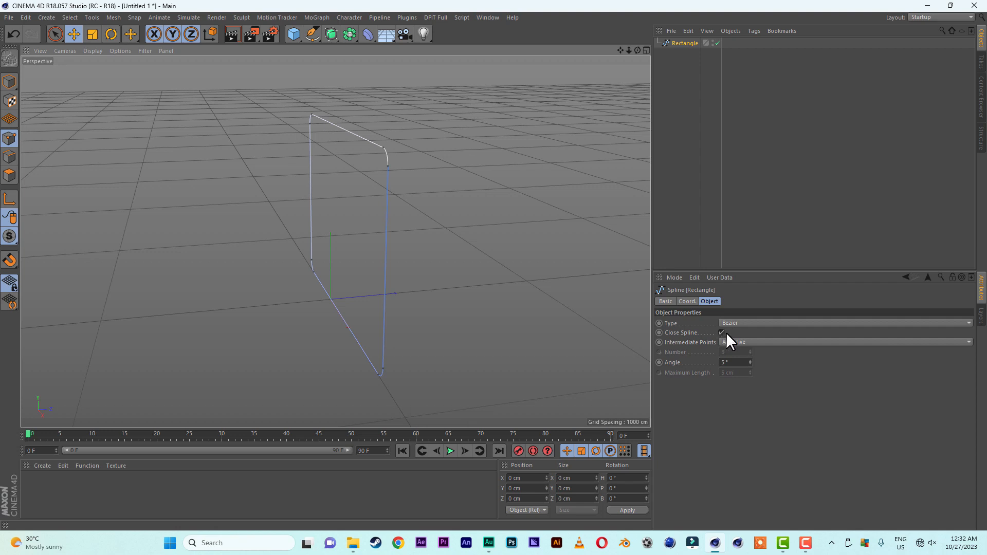
{"action": "left_click", "coordinate": [722, 333]}
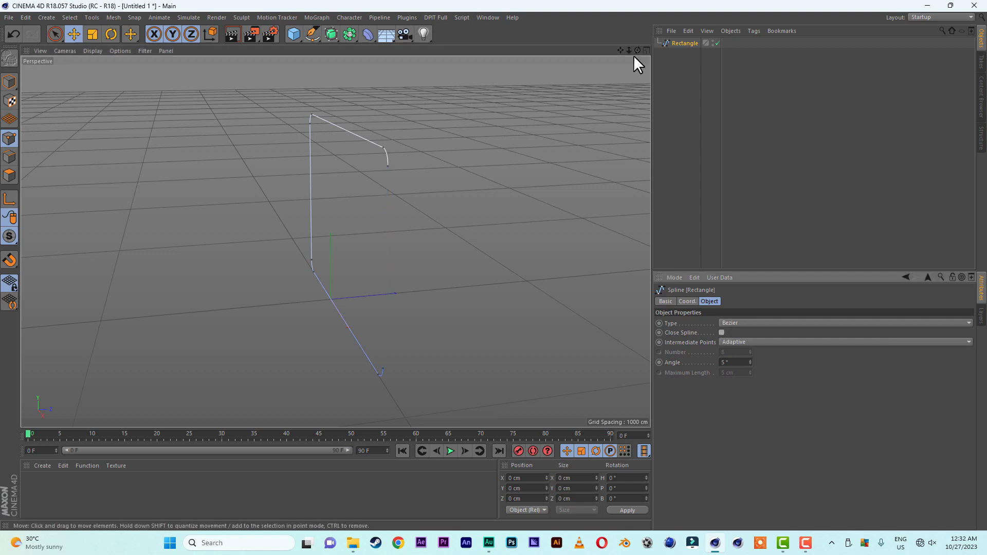
Delete the spline's two upper-right corner points, the upper-left point on the top edge and the open end point at the lower-right corner
{"action": "left_click_drag", "start_coordinate": [638, 50], "coordinate": [606, 48]}
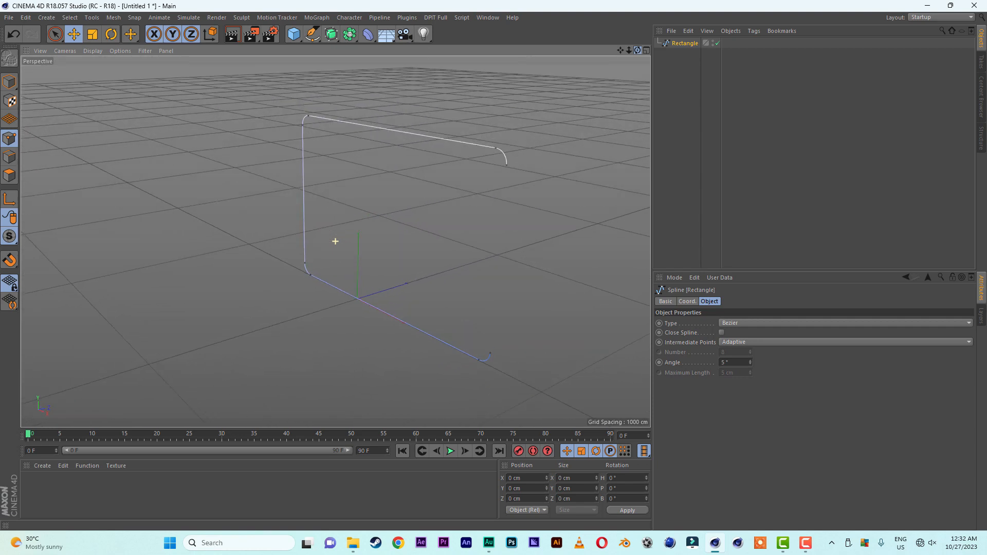
{"action": "left_click", "coordinate": [506, 165]}
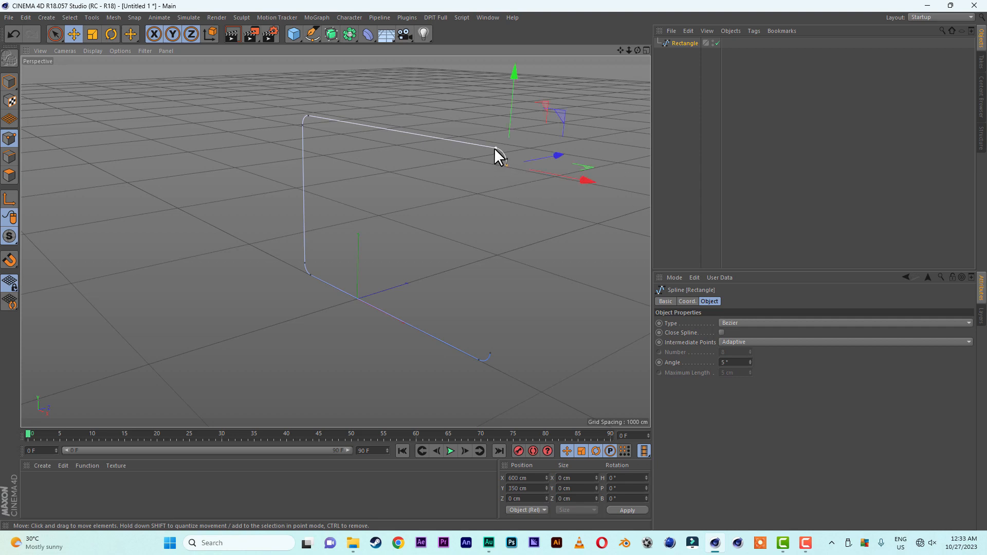
{"action": "left_click", "coordinate": [495, 148], "text": "shift"}
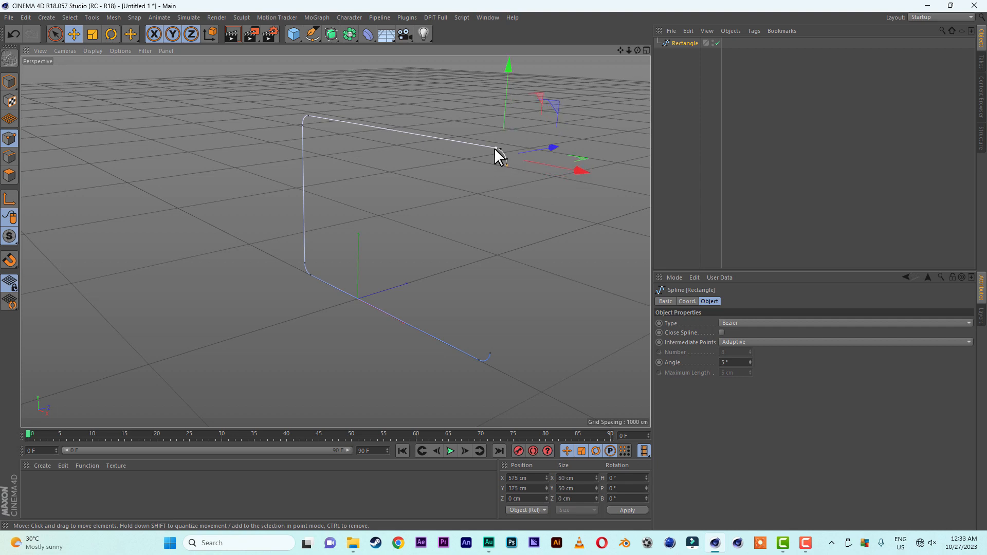
{"action": "left_click", "coordinate": [307, 115], "text": "shift"}
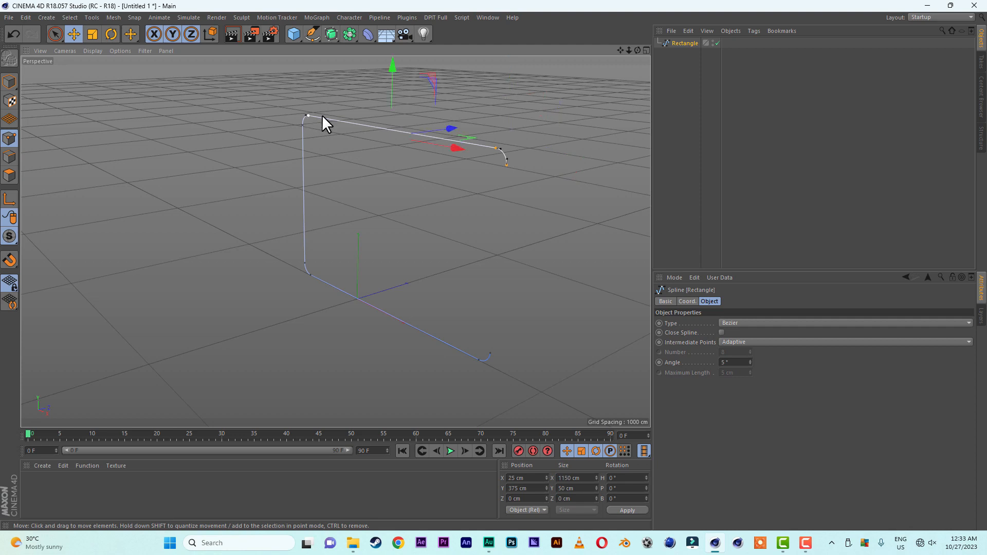
{"action": "left_click", "coordinate": [490, 353], "text": "shift"}
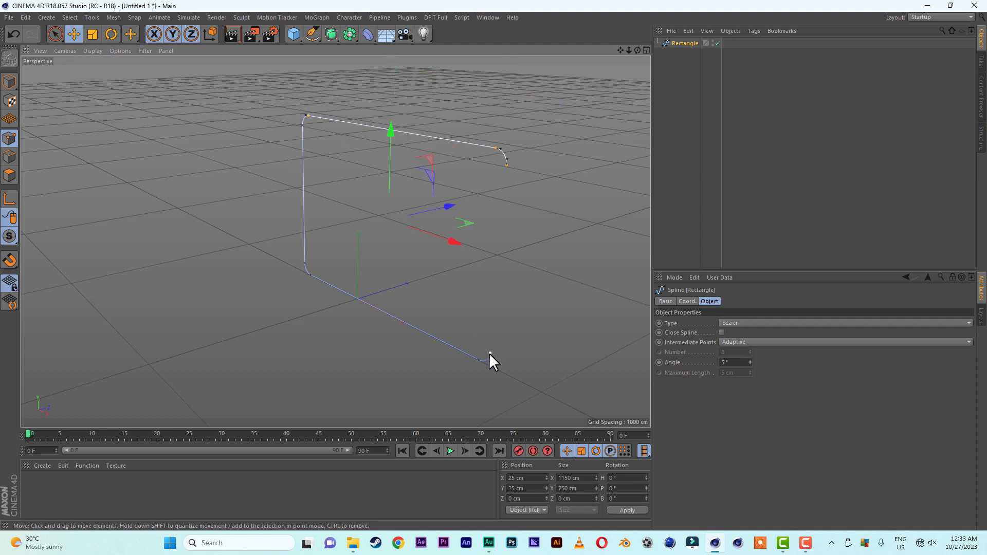
{"action": "key", "text": "Delete"}
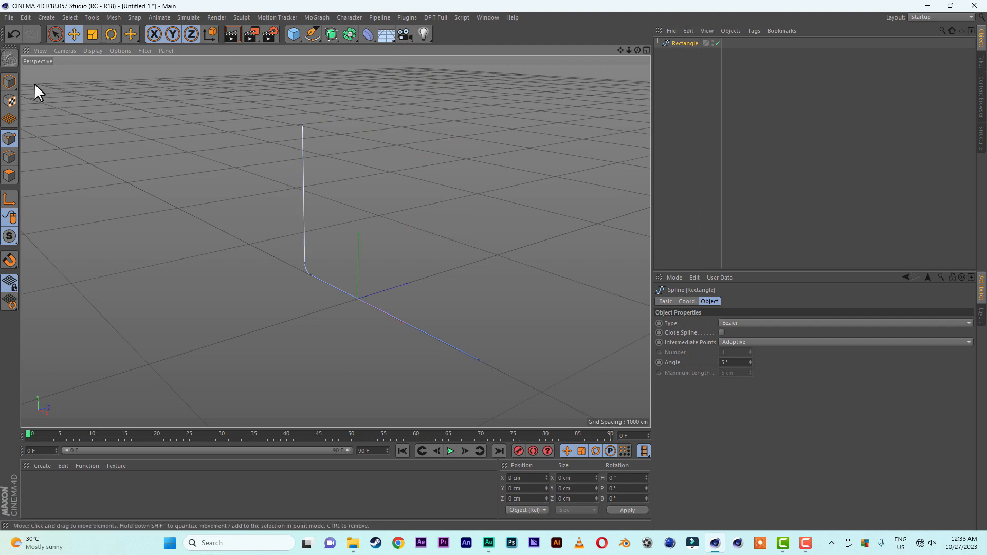
{"action": "left_click", "coordinate": [9, 81]}
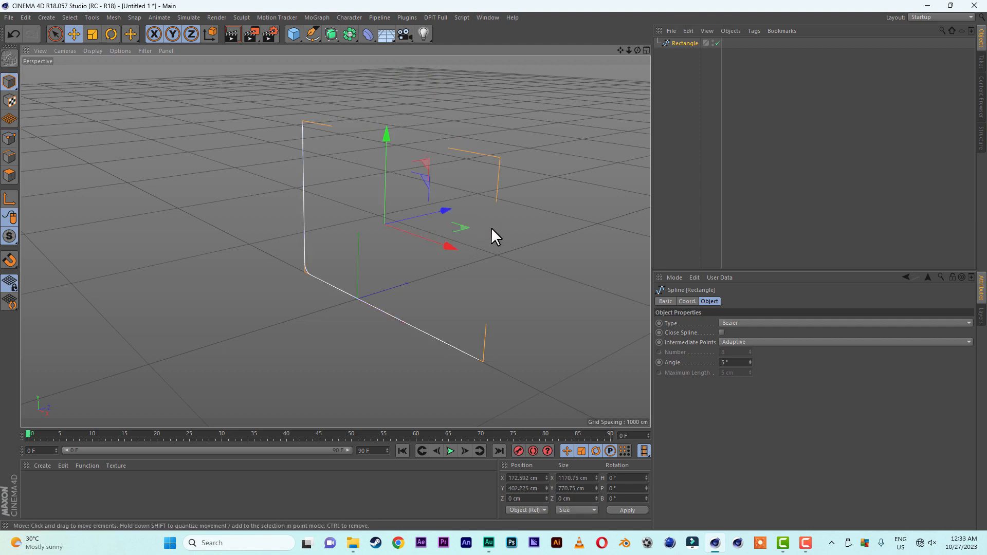
Extend the L-shaped spline by moving its upper end point to about 1273 cm on Y and its lower end point to about 1671 cm on X
{"action": "left_click_drag", "start_coordinate": [492, 227], "coordinate": [465, 200], "text": "alt"}
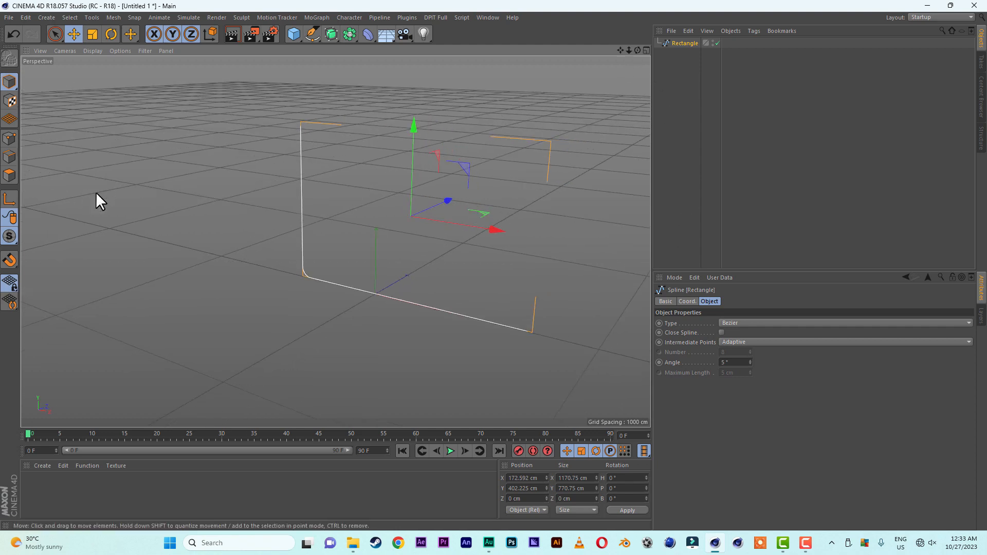
{"action": "left_click", "coordinate": [10, 138]}
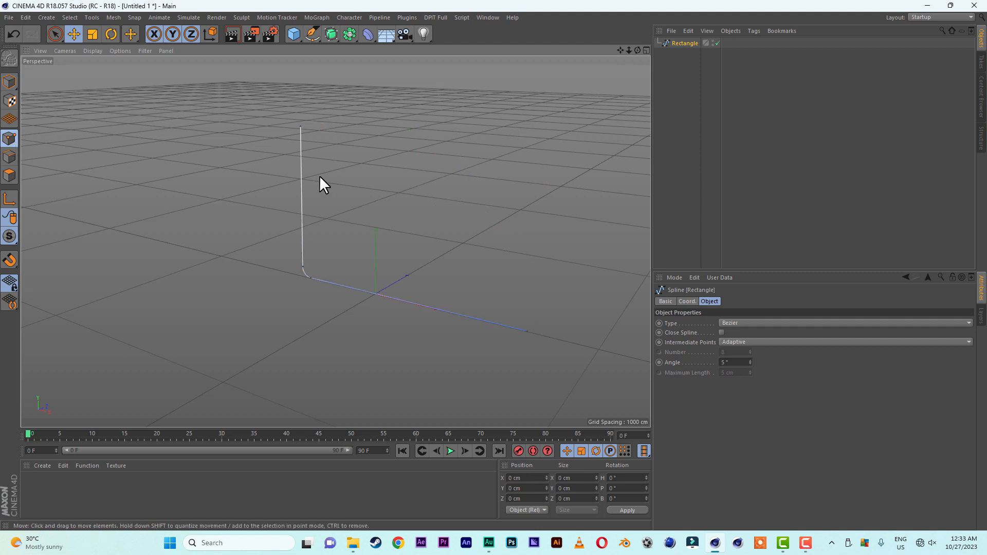
{"action": "left_click", "coordinate": [301, 125]}
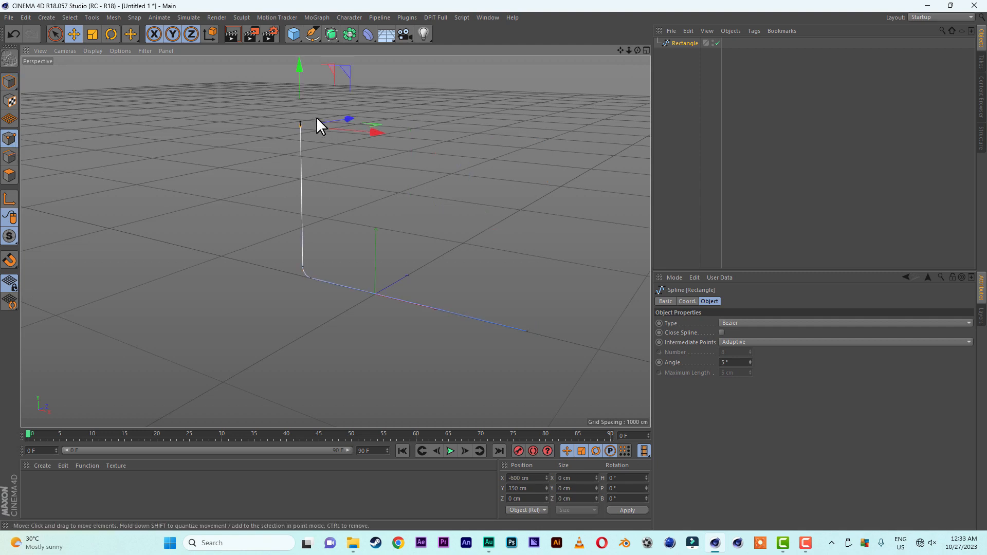
{"action": "left_click_drag", "start_coordinate": [316, 116], "coordinate": [299, 74]}
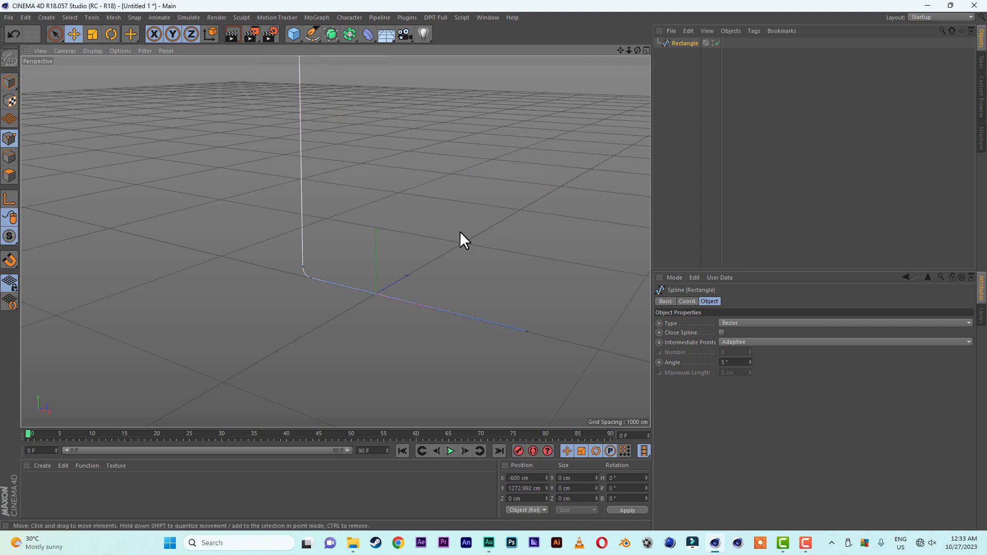
{"action": "left_click", "coordinate": [526, 332]}
{"action": "left_click_drag", "start_coordinate": [609, 351], "coordinate": [720, 378]}
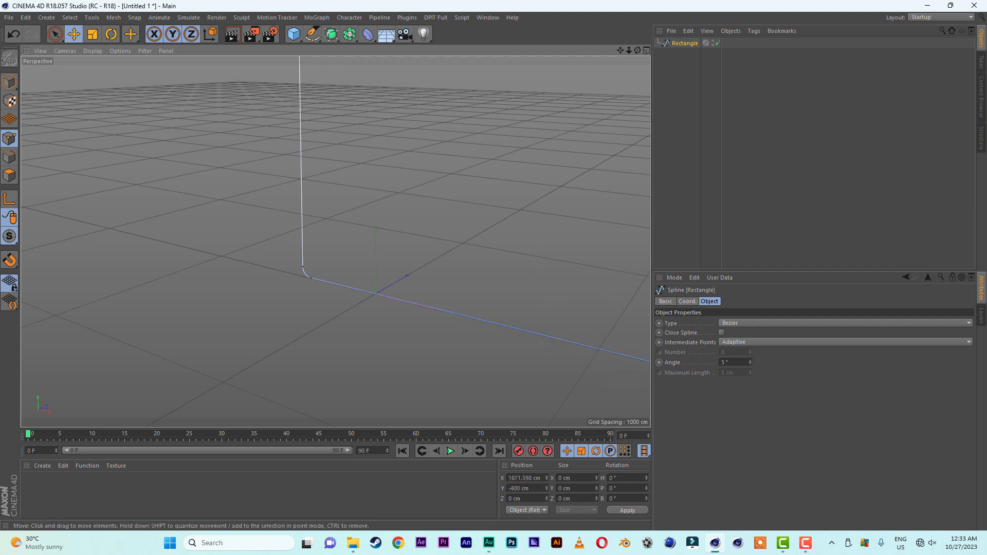
{"action": "left_click", "coordinate": [9, 81]}
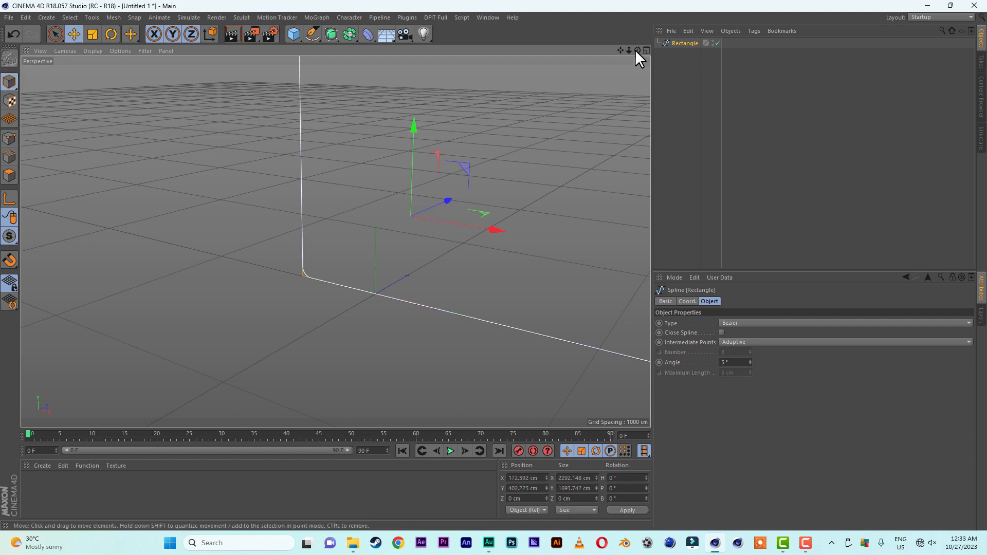
Add a Sweep generator to the scene
{"action": "left_click_drag", "start_coordinate": [629, 50], "coordinate": [555, 77]}
{"action": "left_click_drag", "start_coordinate": [628, 50], "coordinate": [649, 50]}
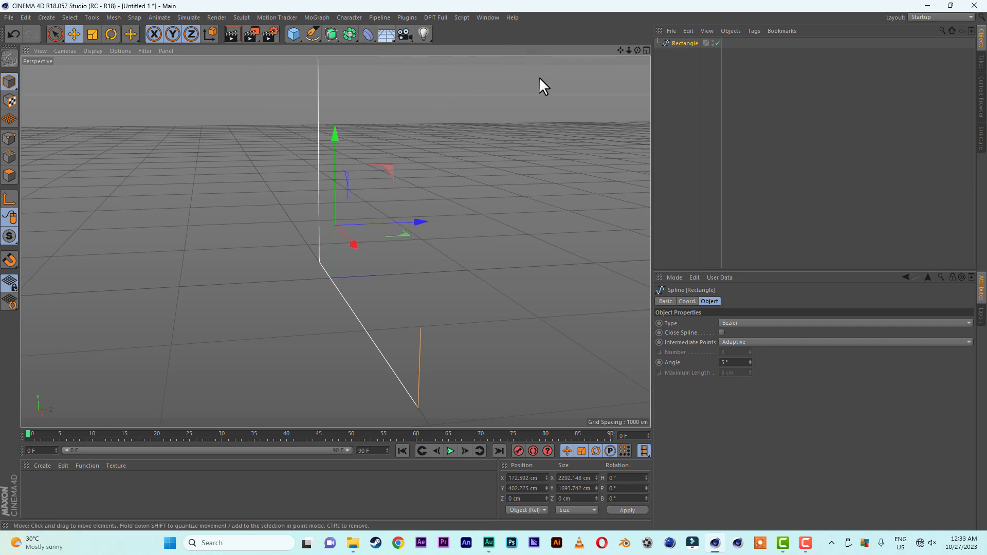
{"action": "left_click", "coordinate": [336, 40]}
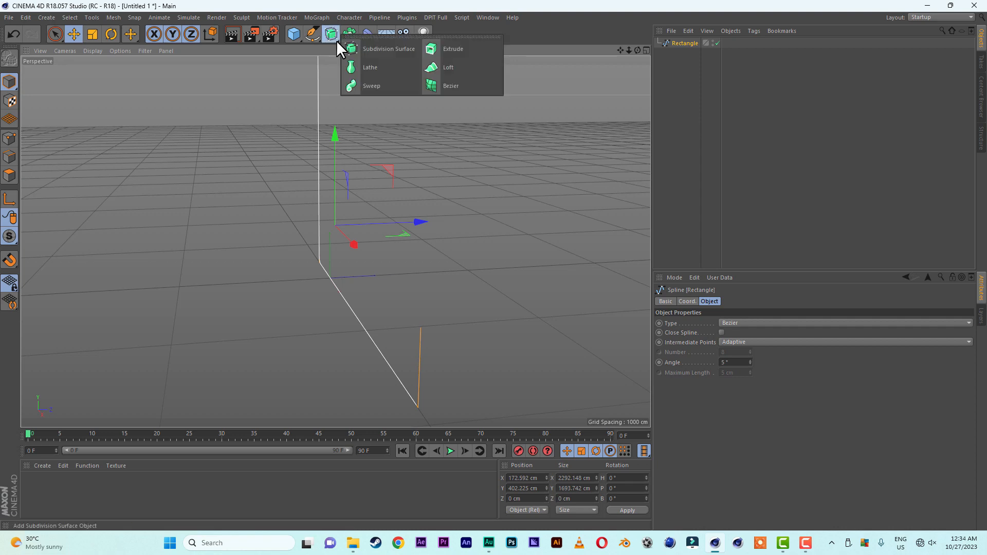
{"action": "left_click", "coordinate": [375, 85]}
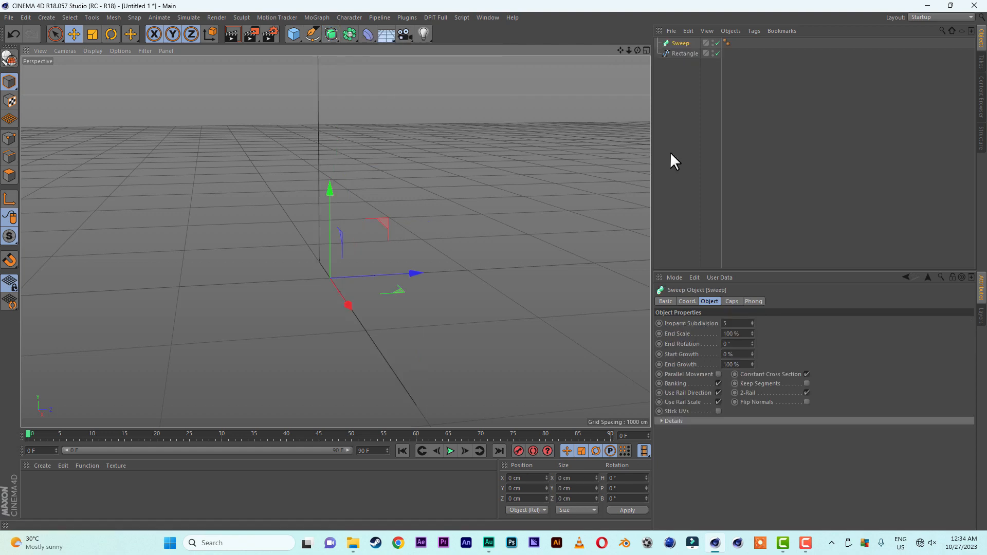
Rename the edited rectangle spline as line and make it a child of the Sweep
{"action": "left_click", "coordinate": [683, 53]}
{"action": "double_click", "coordinate": [675, 53]}
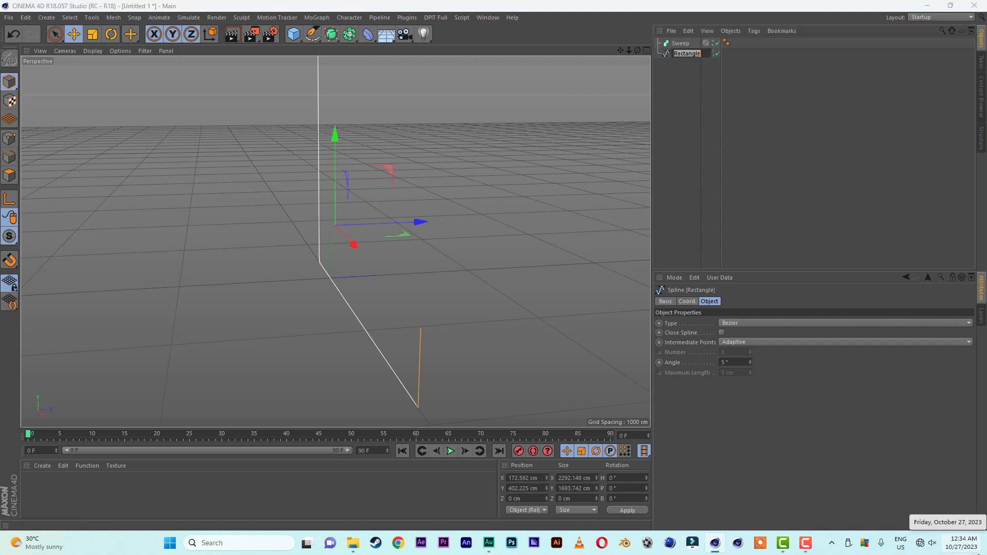
{"action": "type", "text": "line"}
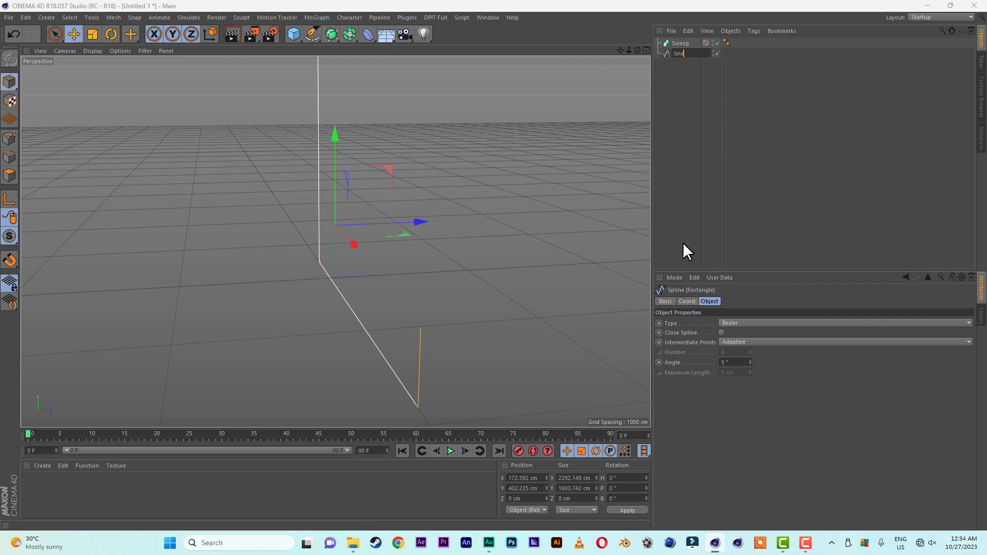
{"action": "key", "text": "Return"}
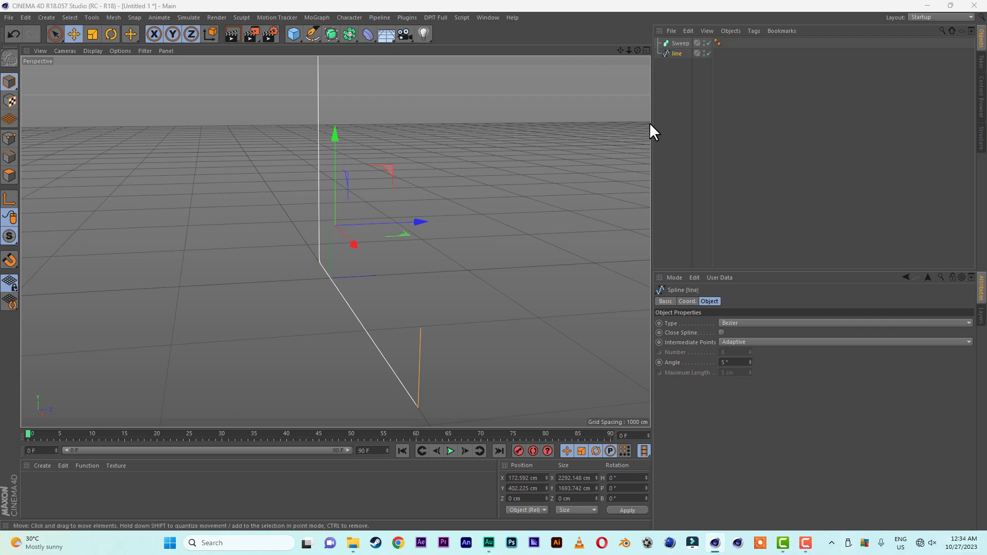
{"action": "left_click_drag", "start_coordinate": [674, 54], "coordinate": [683, 42]}
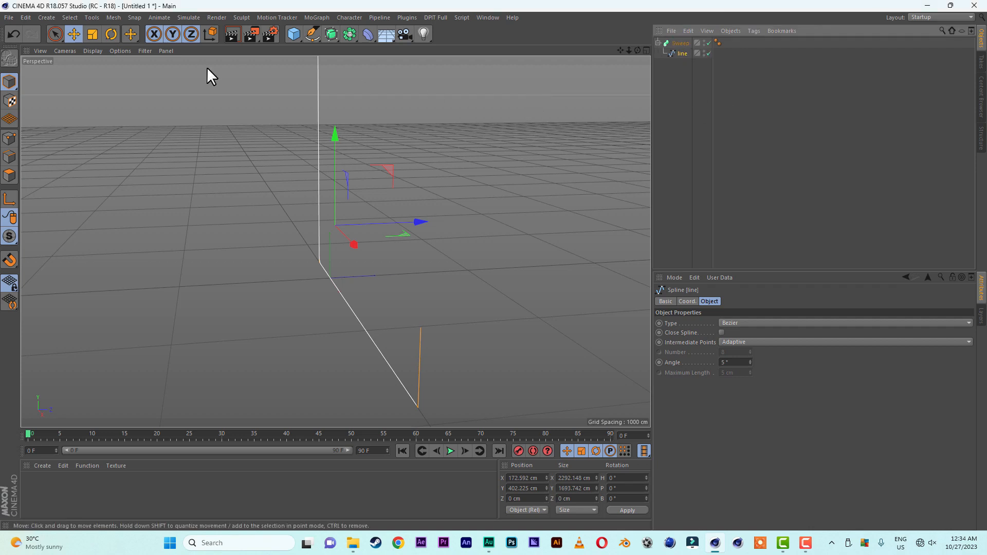
Add a rectangle spline to the scene and set its width to 11 cm and height to 280 cm
{"action": "left_click", "coordinate": [316, 42]}
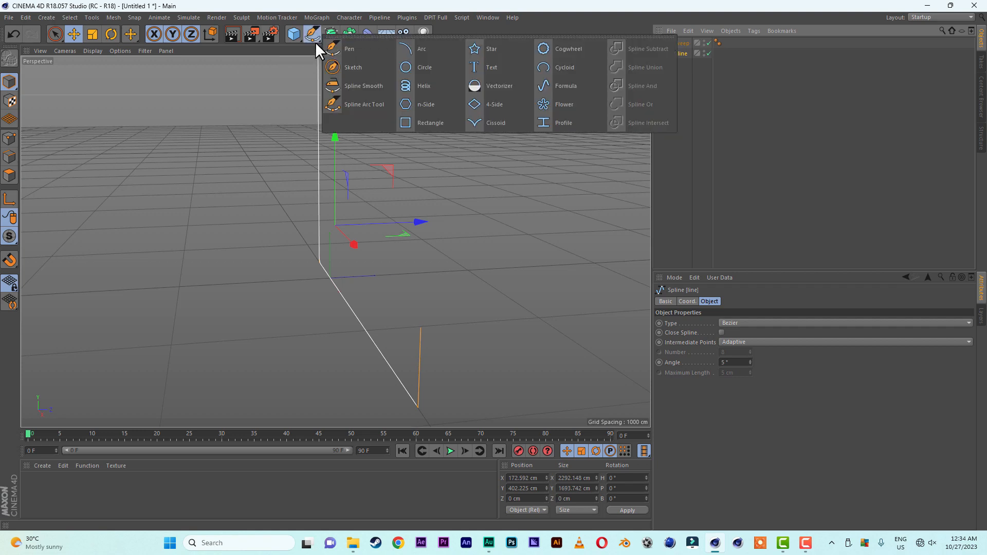
{"action": "left_click", "coordinate": [431, 123]}
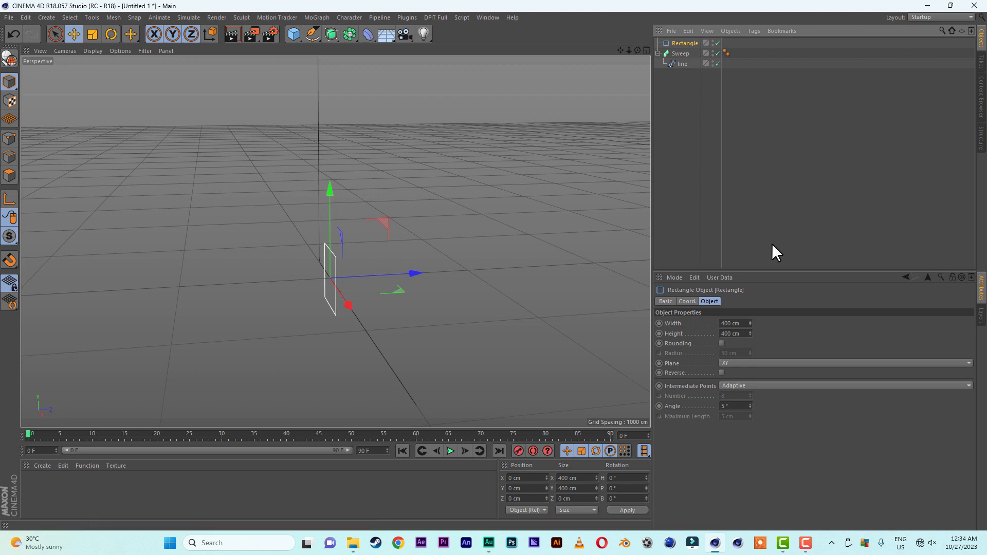
{"action": "left_click", "coordinate": [745, 322]}
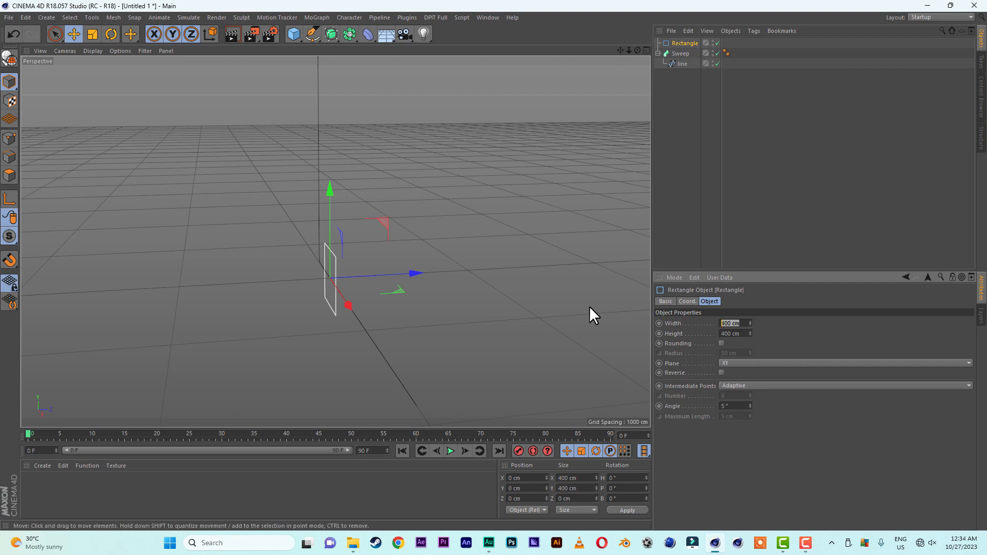
{"action": "type", "text": "11"}
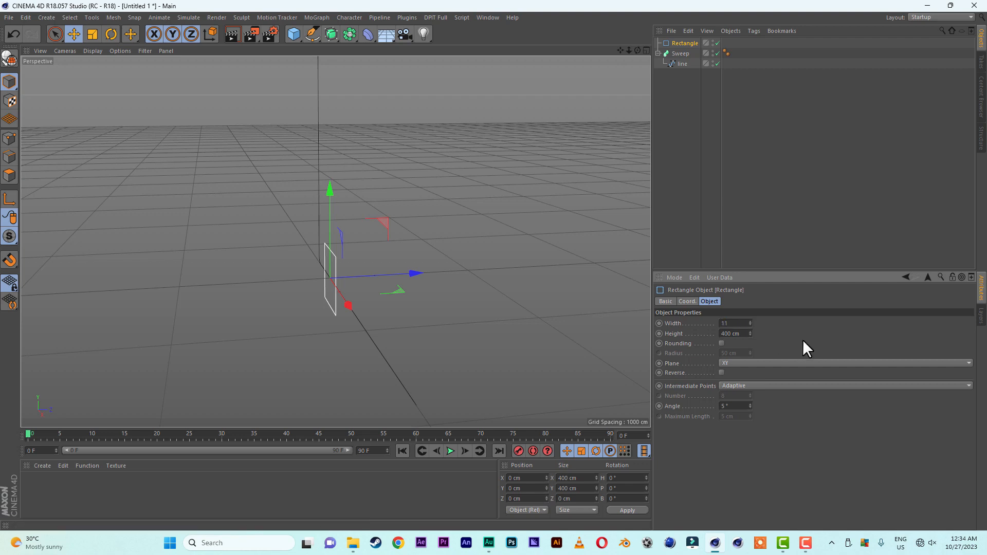
{"action": "key", "text": "Return"}
{"action": "left_click", "coordinate": [745, 334]}
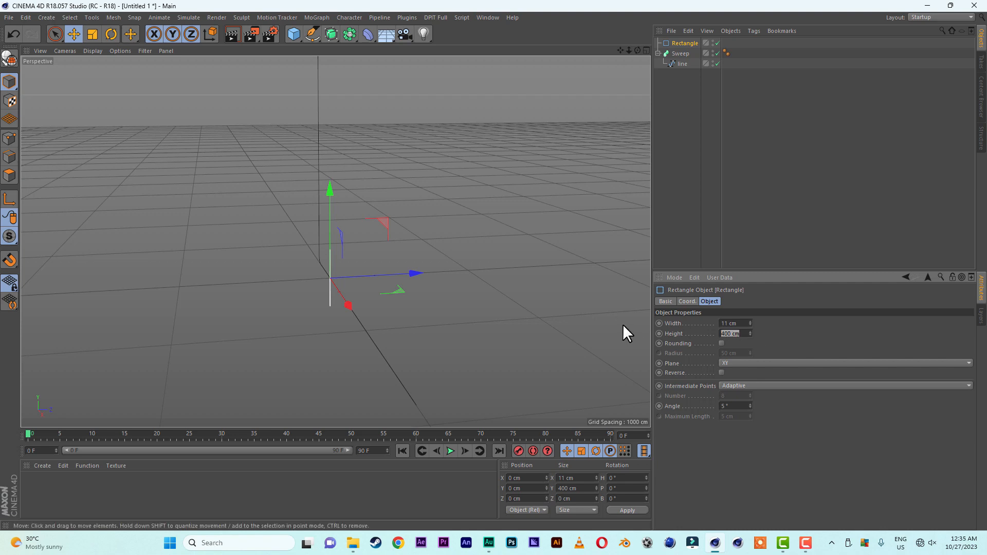
{"action": "type", "text": "280"}
{"action": "key", "text": "Return"}
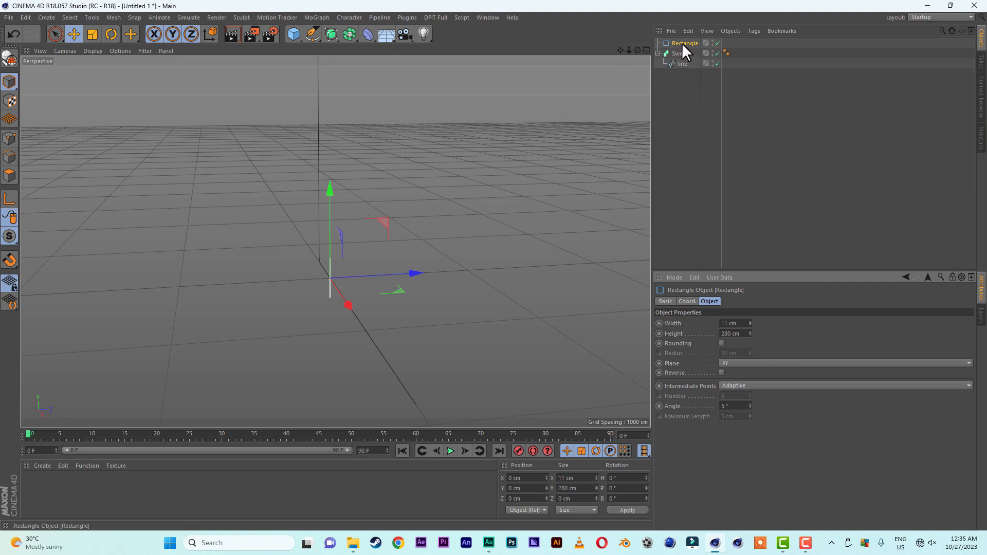
Make the new rectangle a child of the Sweep, placed above line, and collapse the Sweep's hierarchy
{"action": "mouse_move", "coordinate": [682, 43]}
{"action": "left_mouse_down"}
{"action": "mouse_move", "coordinate": [677, 60]}
{"action": "mouse_move", "coordinate": [687, 55]}
{"action": "mouse_move", "coordinate": [679, 56]}
{"action": "left_mouse_up"}
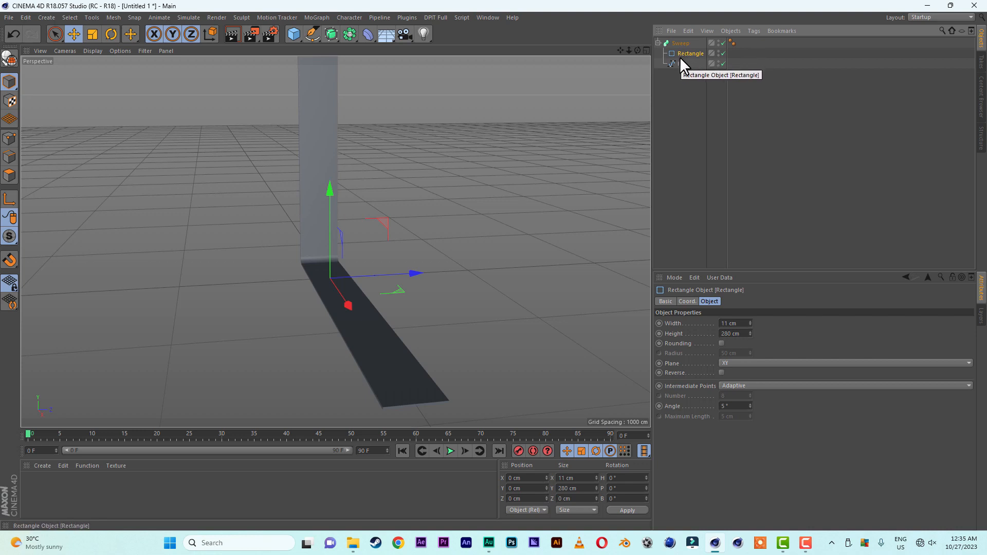
{"action": "left_click", "coordinate": [680, 44]}
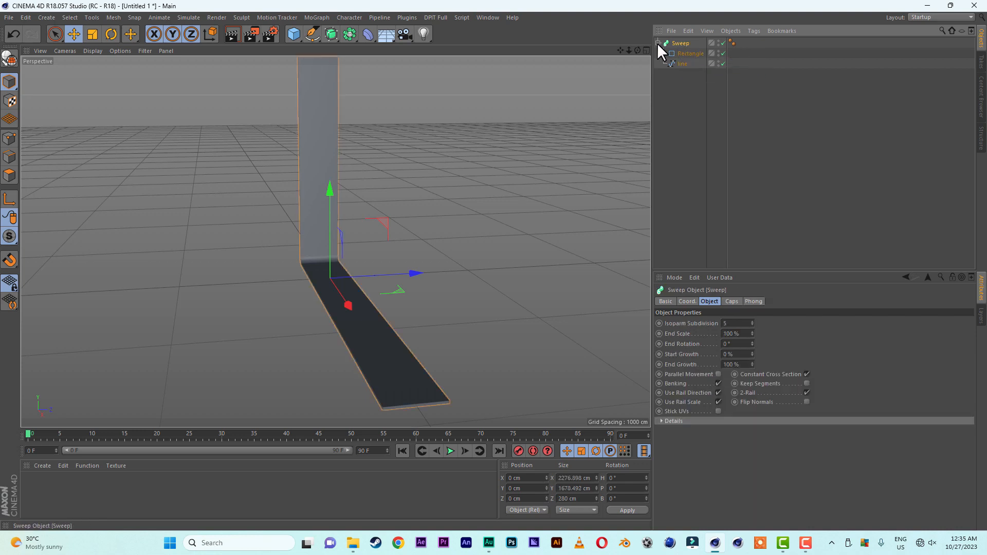
{"action": "left_click", "coordinate": [658, 42]}
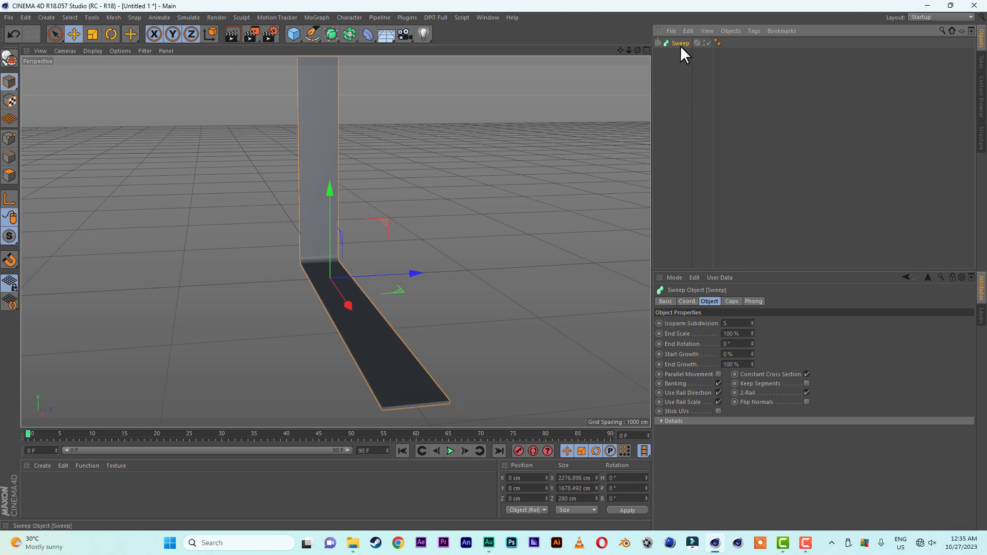
Duplicate the Sweep with its children, naming the copy outer and the original inner
{"action": "left_click_drag", "start_coordinate": [682, 42], "coordinate": [677, 99], "text": "ctrl"}
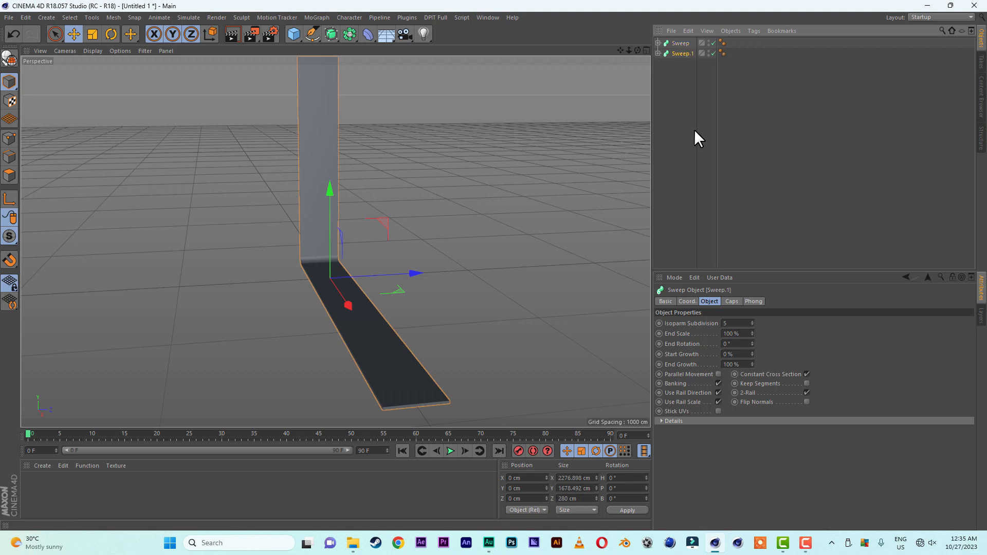
{"action": "double_click", "coordinate": [681, 54]}
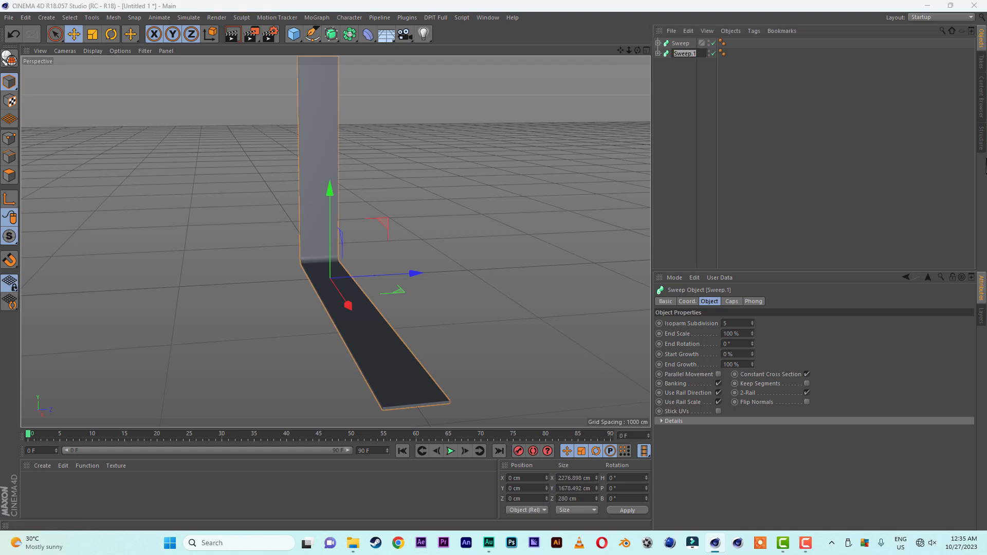
{"action": "type", "text": "outer"}
{"action": "double_click", "coordinate": [681, 43]}
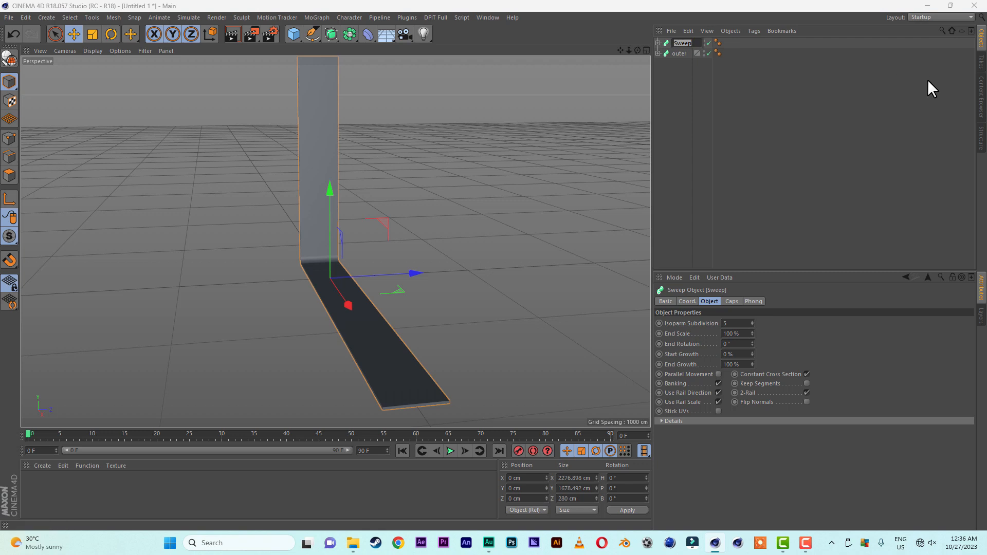
{"action": "type", "text": "inner"}
{"action": "key", "text": "Return"}
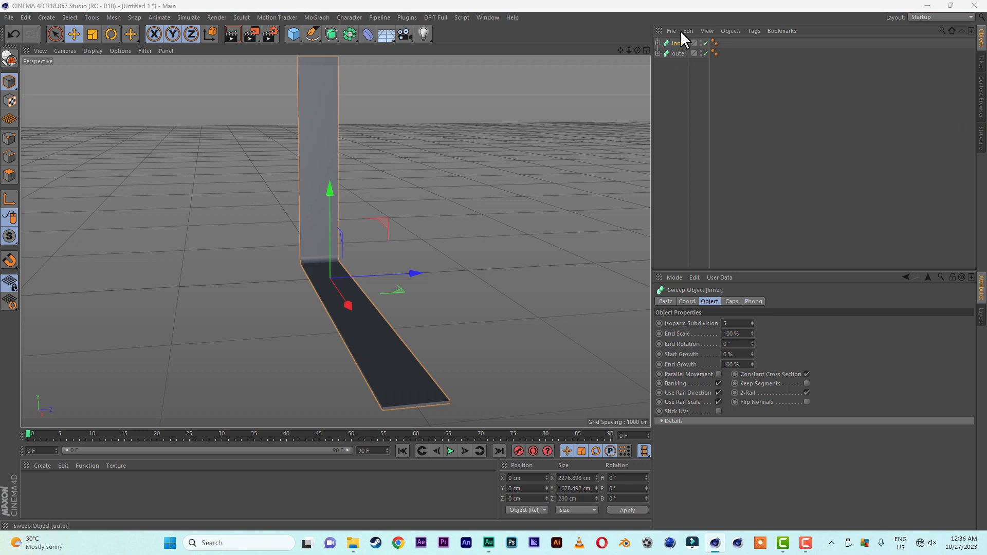
Set the profile rectangle inside the outer sweep to 10 cm wide and 55000 cm high
{"action": "left_click", "coordinate": [659, 53]}
{"action": "left_click", "coordinate": [658, 53]}
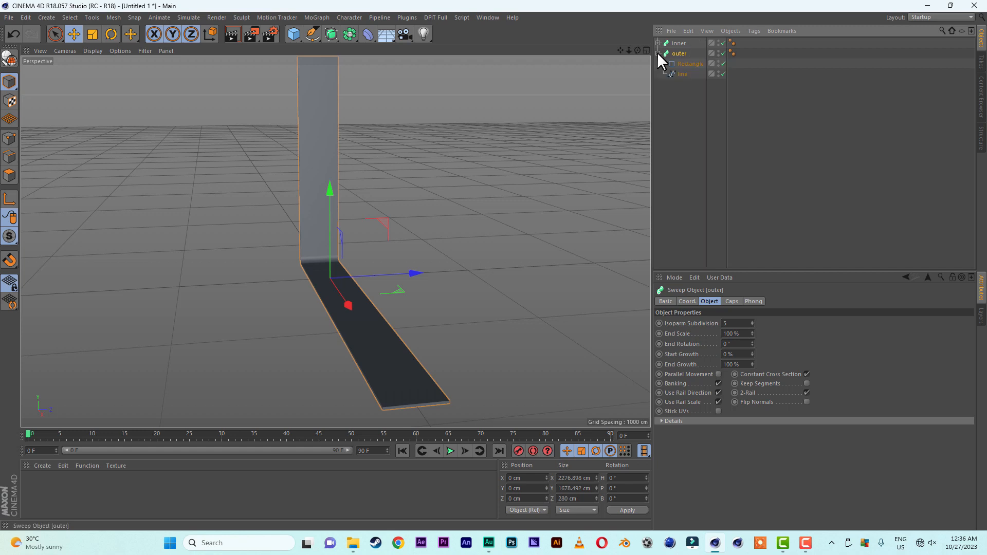
{"action": "left_click", "coordinate": [690, 64]}
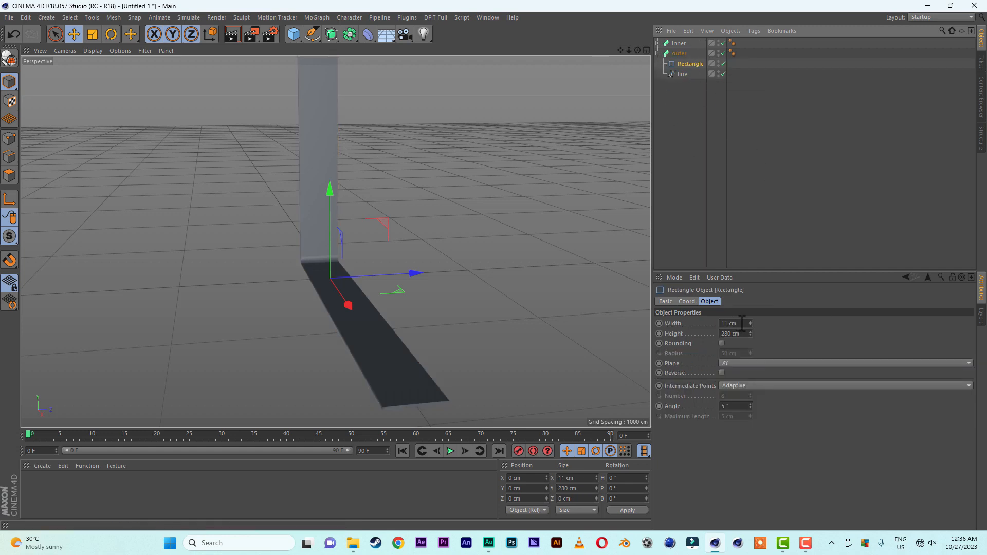
{"action": "left_click_drag", "start_coordinate": [742, 323], "coordinate": [694, 321]}
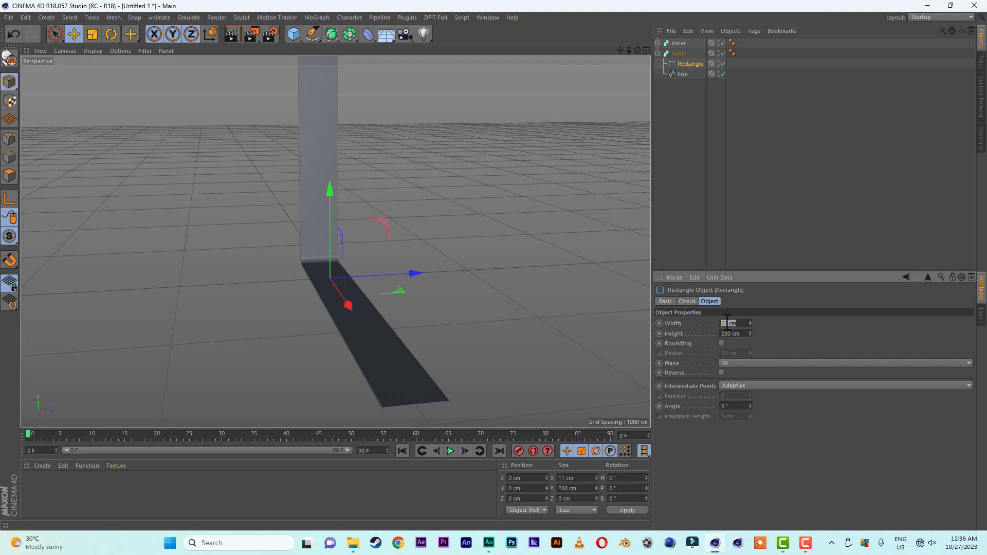
{"action": "type", "text": "1"}
{"action": "left_click_drag", "start_coordinate": [745, 334], "coordinate": [721, 333]}
{"action": "type", "text": "55000"}
{"action": "key", "text": "Return"}
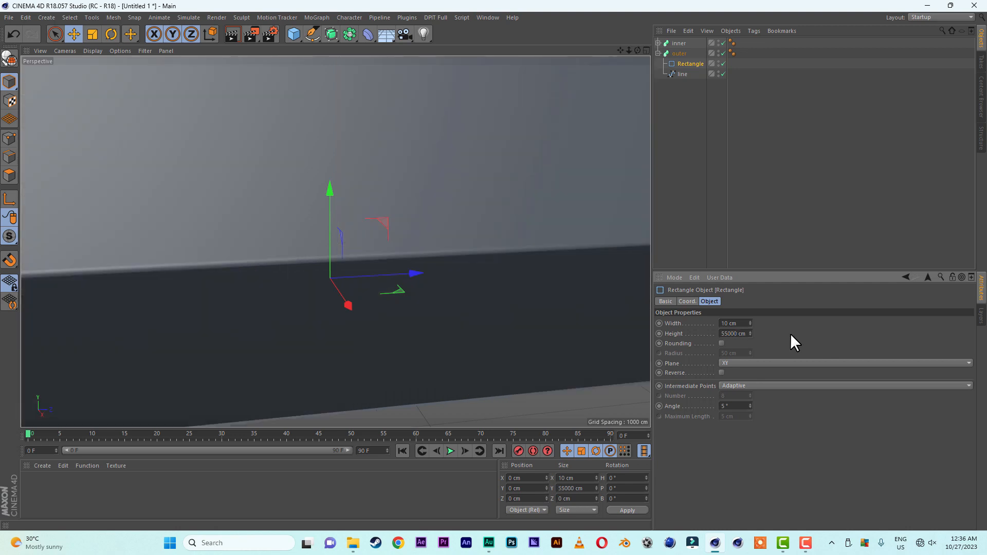
{"action": "scroll", "coordinate": [512, 232], "scroll_direction": "down", "scroll_amount": 5}
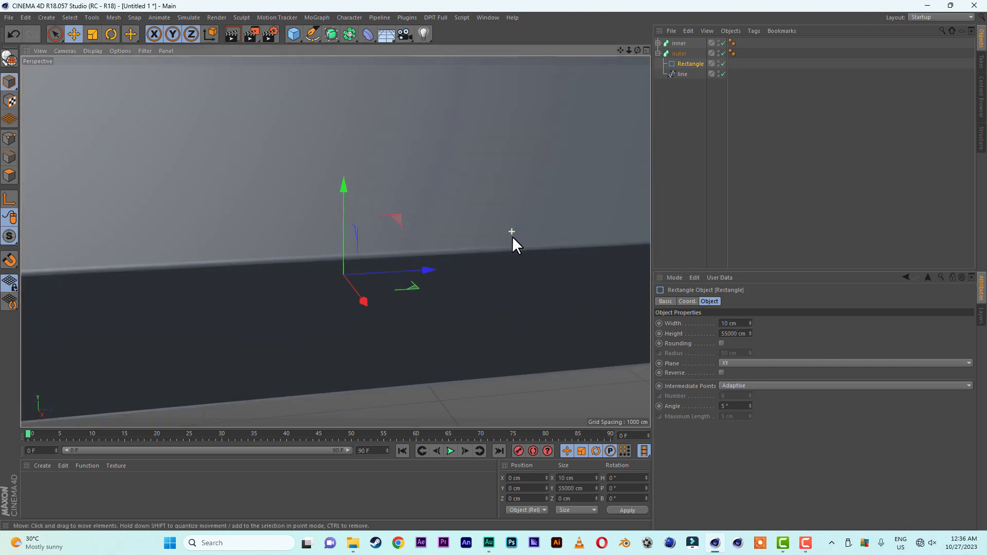
{"action": "scroll", "coordinate": [513, 233], "scroll_direction": "up", "scroll_amount": 4}
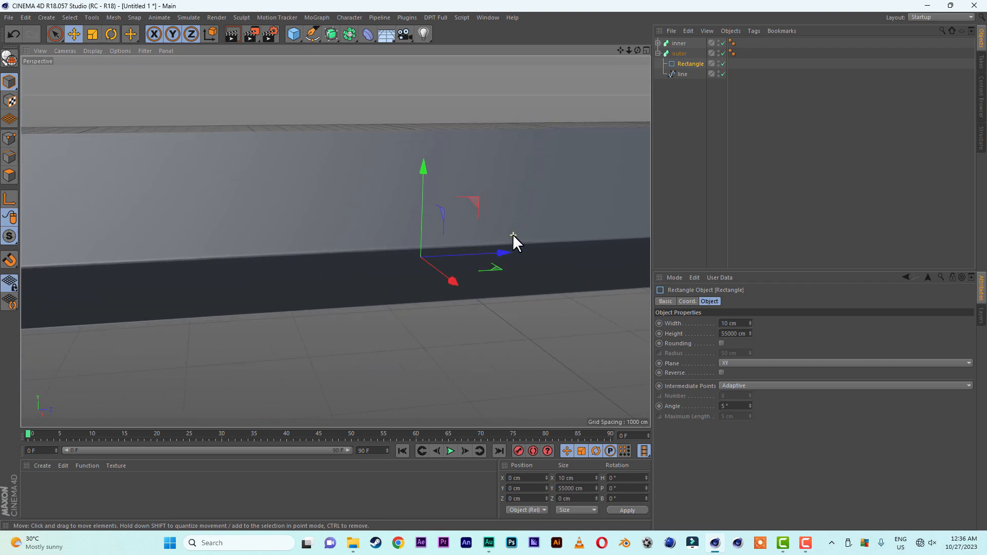
Set the height of the outer sweep's profile rectangle to 50000 cm
{"action": "left_click", "coordinate": [729, 334]}
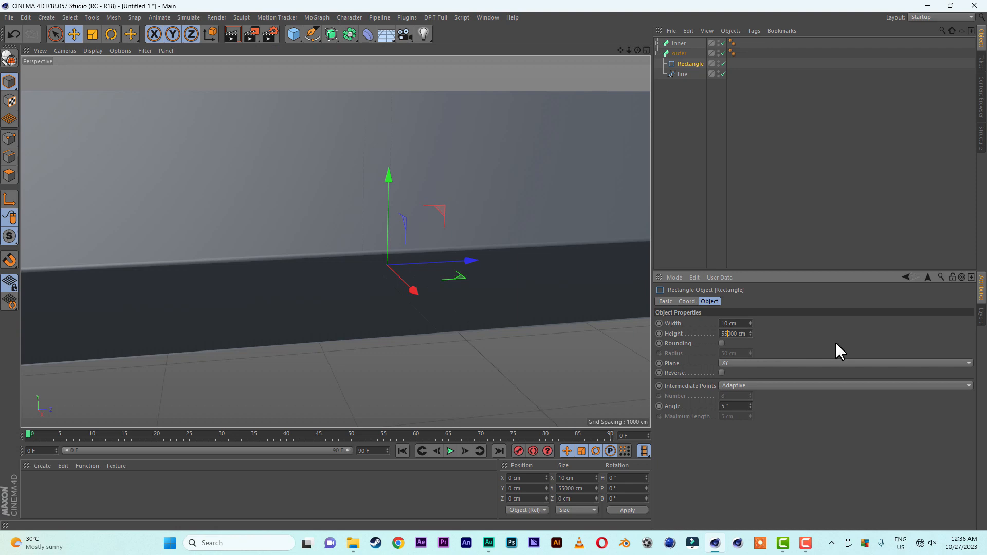
{"action": "key", "text": "BackSpace"}
{"action": "type", "text": "0"}
{"action": "scroll", "coordinate": [438, 212], "scroll_direction": "up", "scroll_amount": 2}
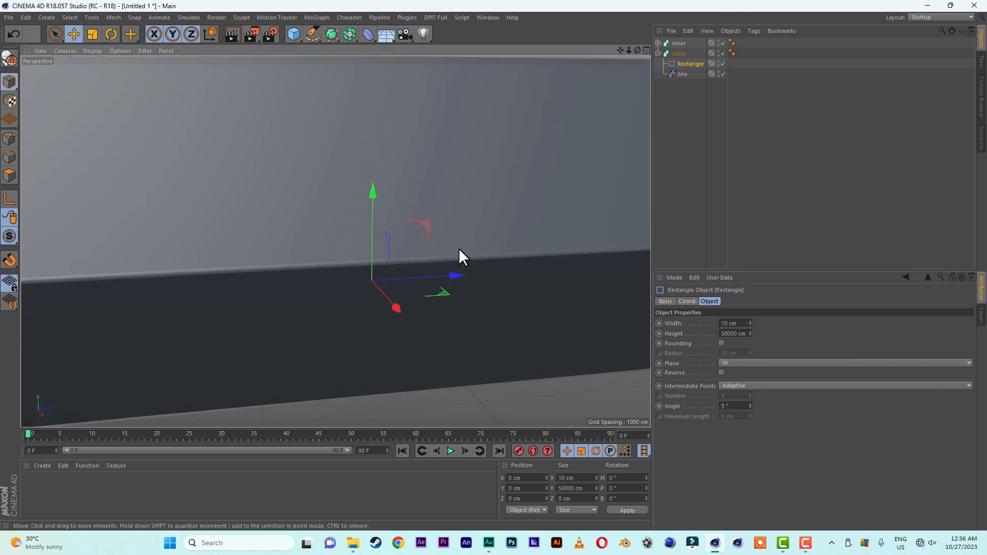
{"action": "mouse_move", "coordinate": [389, 219]}
{"action": "left_mouse_down", "text": "alt"}
{"action": "mouse_move", "coordinate": [482, 232]}
{"action": "mouse_move", "coordinate": [492, 224]}
{"action": "mouse_move", "coordinate": [377, 223]}
{"action": "mouse_move", "coordinate": [413, 221]}
{"action": "mouse_move", "coordinate": [413, 235]}
{"action": "mouse_move", "coordinate": [542, 225]}
{"action": "mouse_move", "coordinate": [365, 215]}
{"action": "mouse_move", "coordinate": [533, 227]}
{"action": "mouse_move", "coordinate": [402, 213]}
{"action": "left_mouse_up", "text": "alt"}
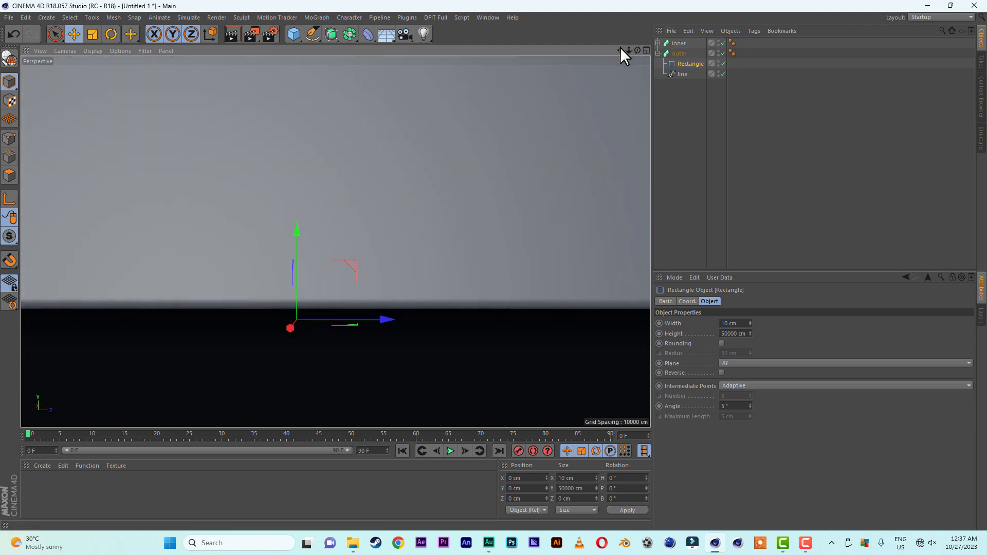
{"action": "left_click_drag", "start_coordinate": [620, 50], "coordinate": [676, 41]}
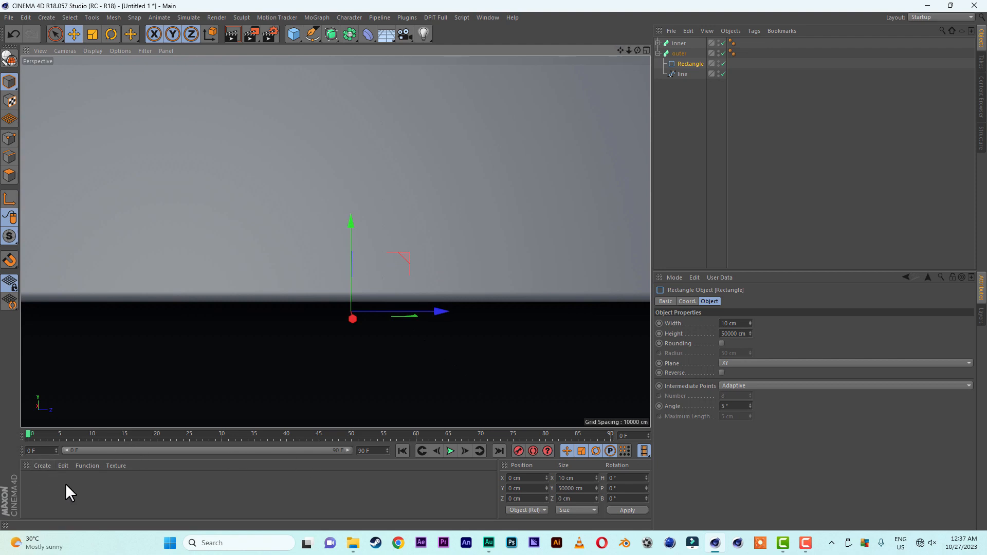
Create a new material in the scene
{"action": "left_click", "coordinate": [42, 466]}
{"action": "mouse_move", "coordinate": [88, 466]}
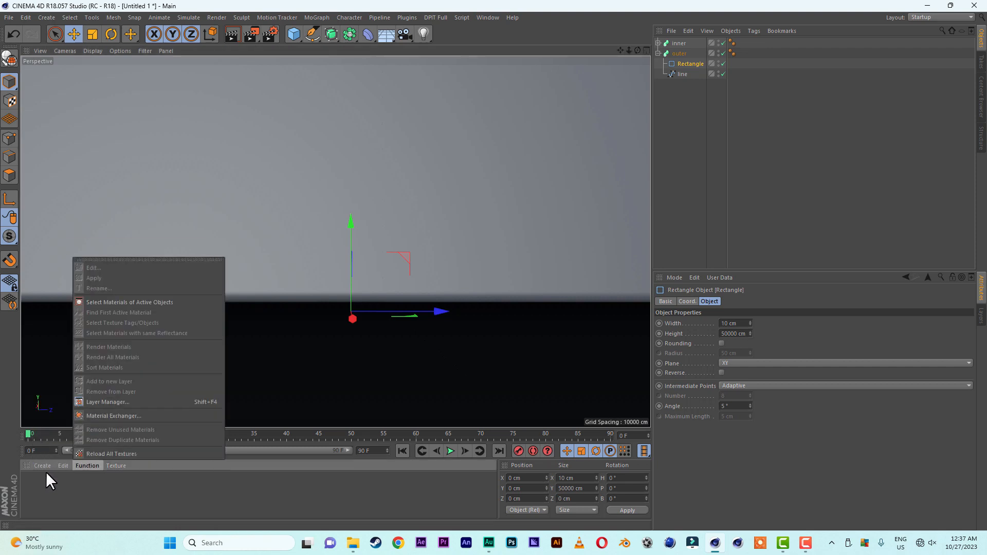
{"action": "mouse_move", "coordinate": [45, 471]}
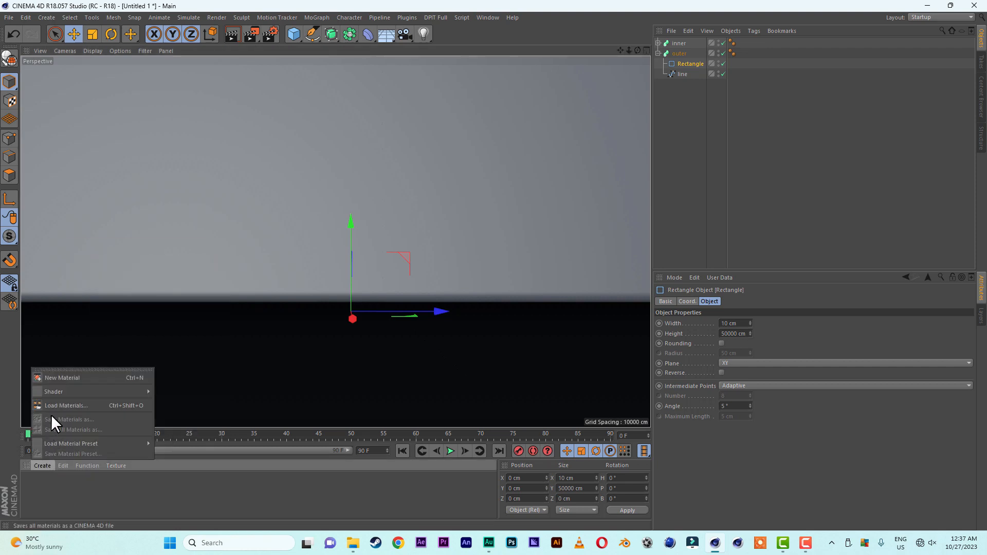
{"action": "left_click", "coordinate": [67, 378]}
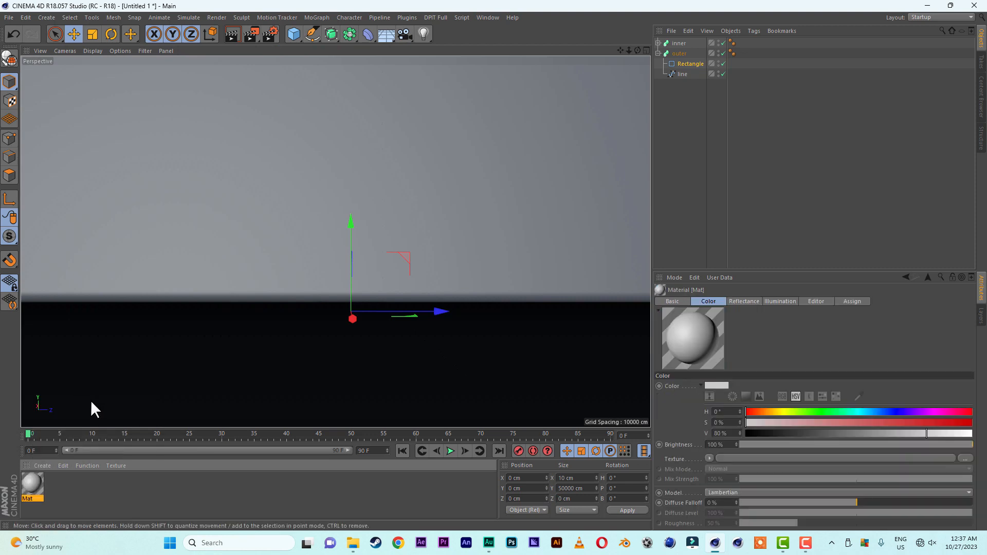
Give the new material a bright blue color with hue 220°, saturation 100% and value 100%
{"action": "double_click", "coordinate": [33, 485]}
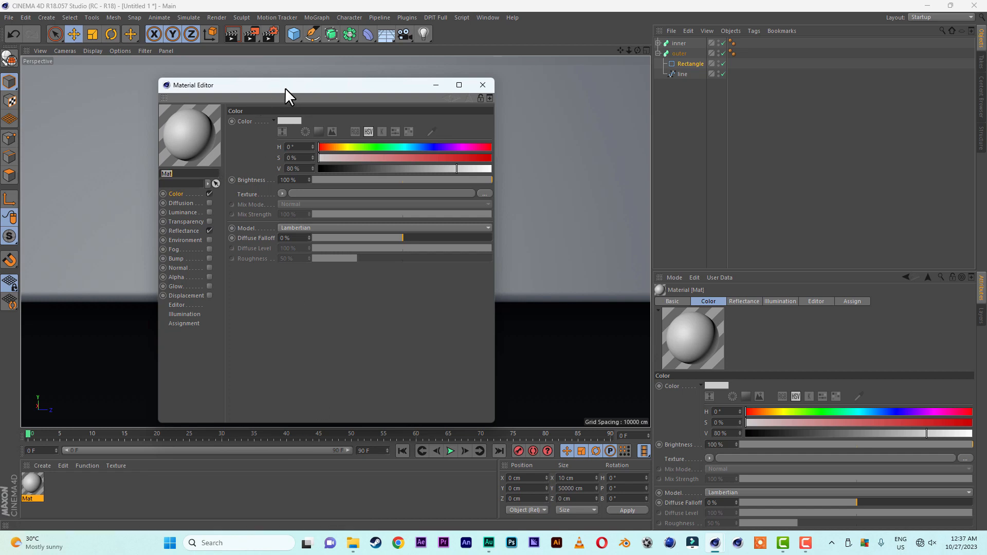
{"action": "left_click_drag", "start_coordinate": [285, 88], "coordinate": [575, 52]}
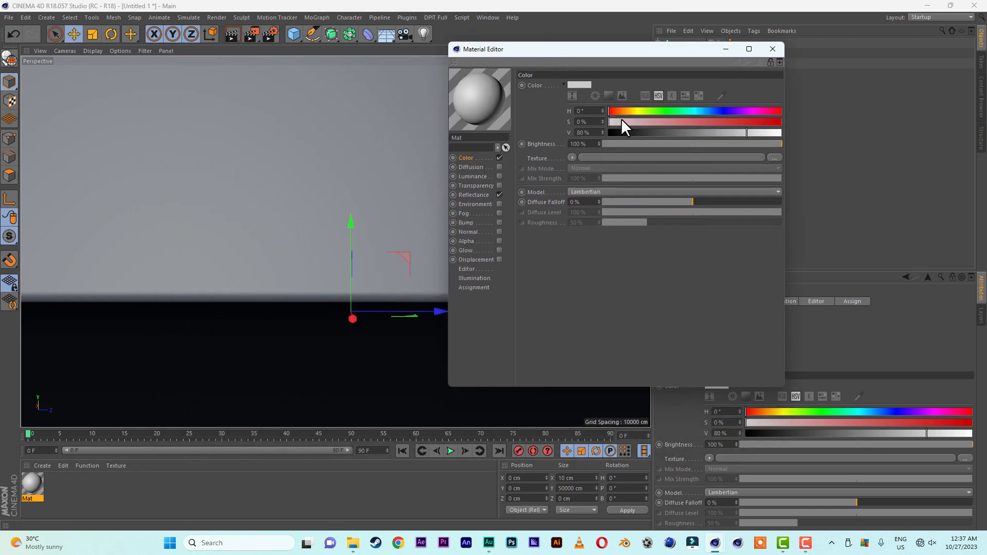
{"action": "left_click", "coordinate": [722, 111]}
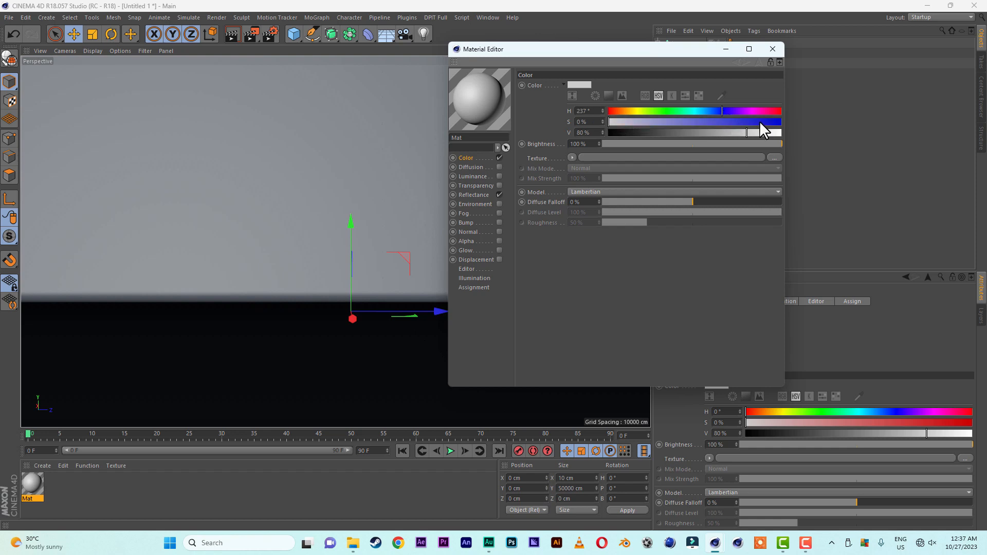
{"action": "left_click_drag", "start_coordinate": [763, 122], "coordinate": [813, 123]}
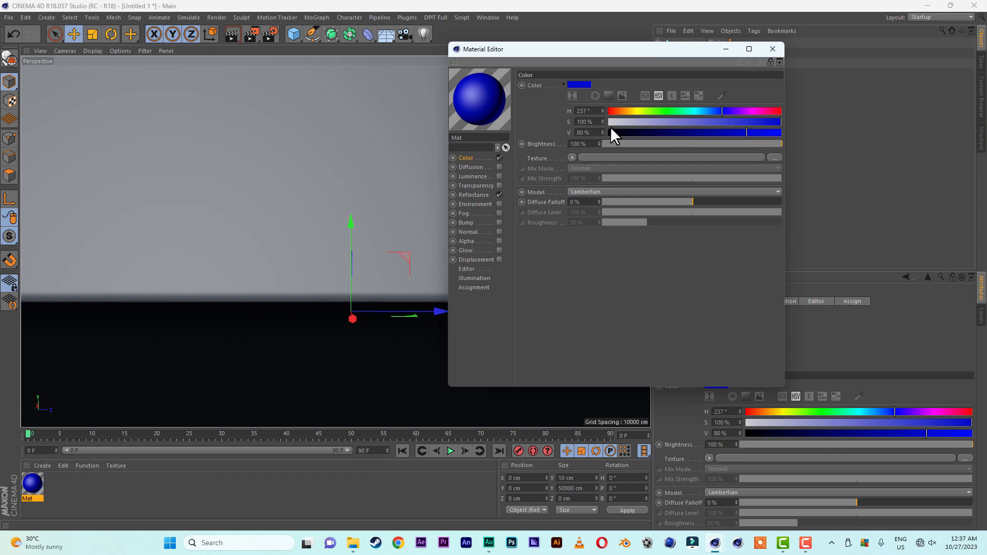
{"action": "left_click_drag", "start_coordinate": [724, 108], "coordinate": [717, 107]}
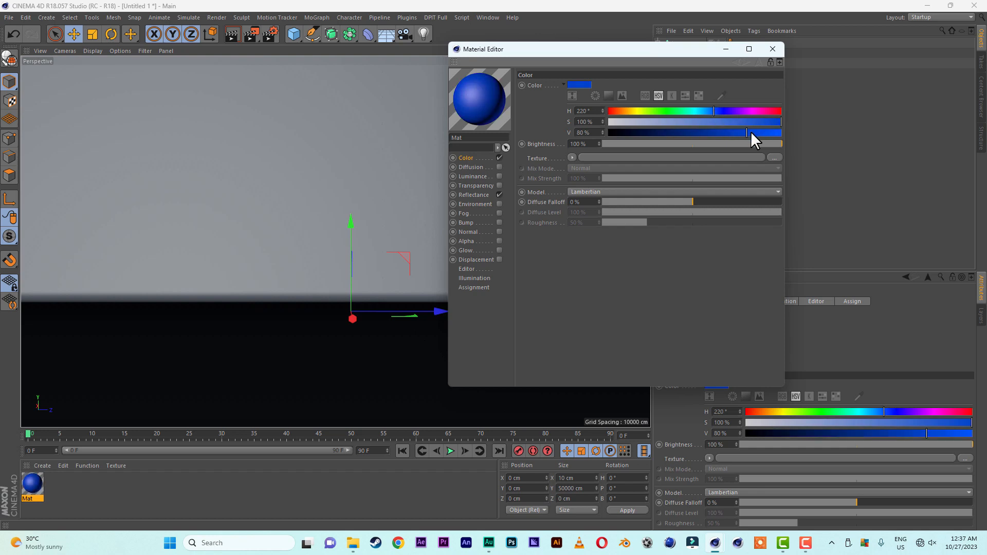
{"action": "left_click_drag", "start_coordinate": [749, 131], "coordinate": [821, 134]}
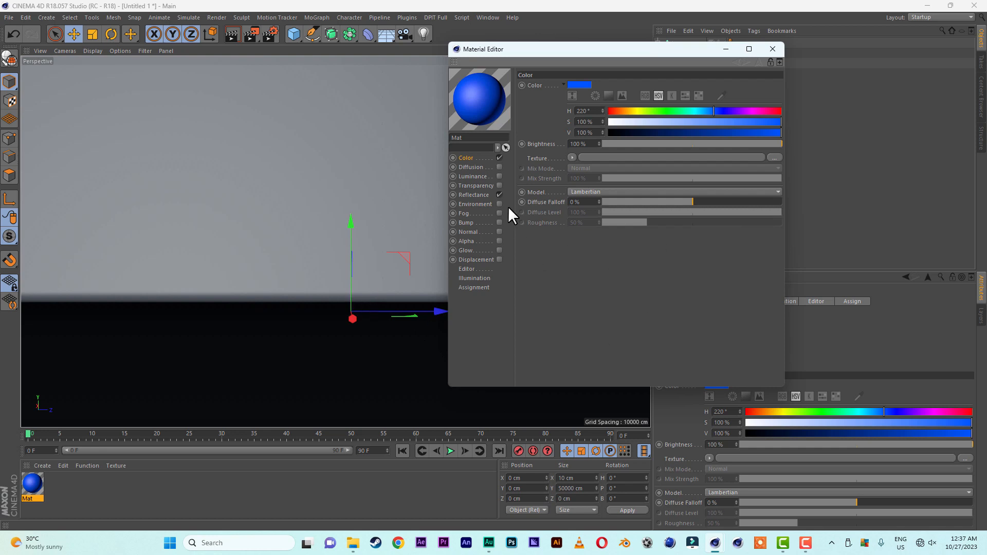
Change the blue material's default specular reflectance layer to the Reflection (Legacy) type
{"action": "left_click", "coordinate": [474, 195]}
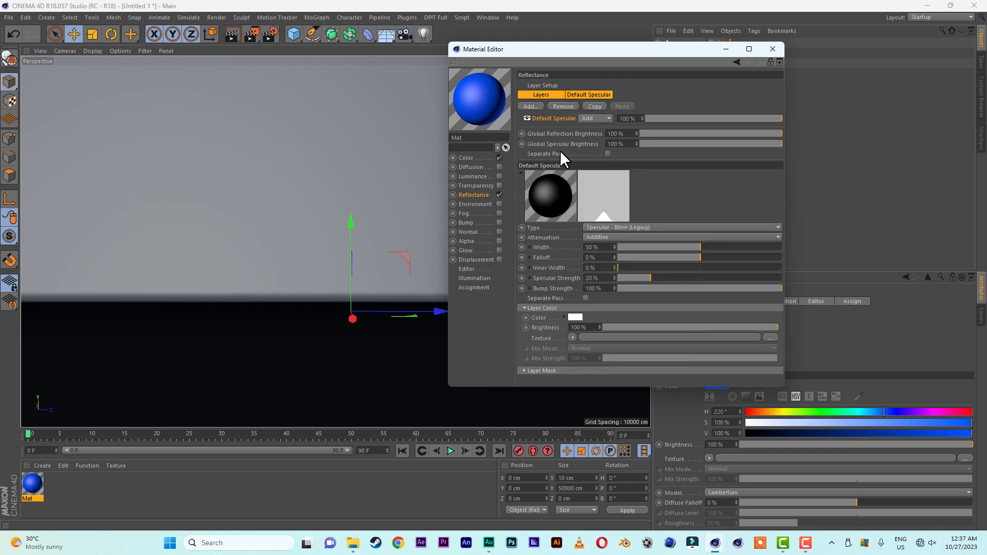
{"action": "left_click", "coordinate": [578, 95]}
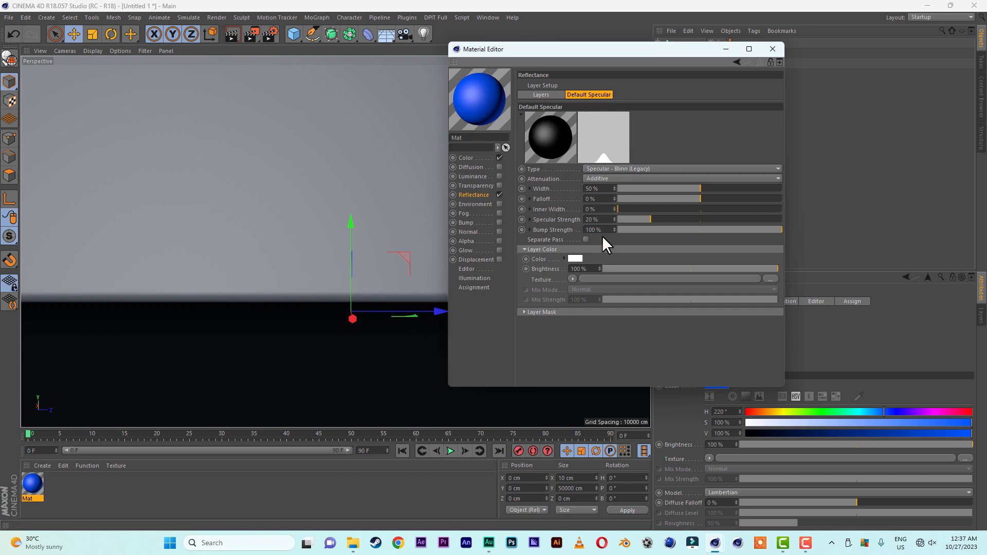
{"action": "left_click", "coordinate": [637, 169]}
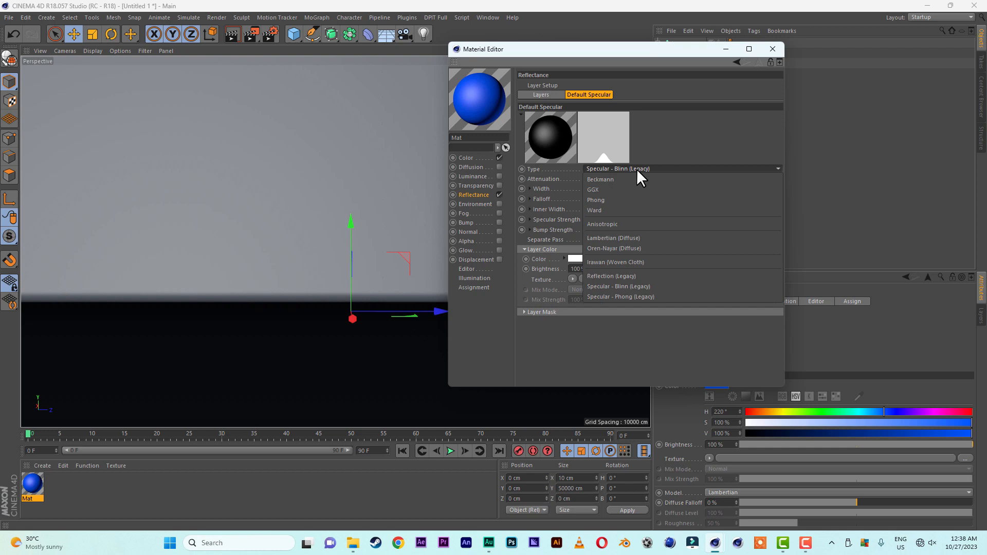
{"action": "left_click", "coordinate": [628, 275]}
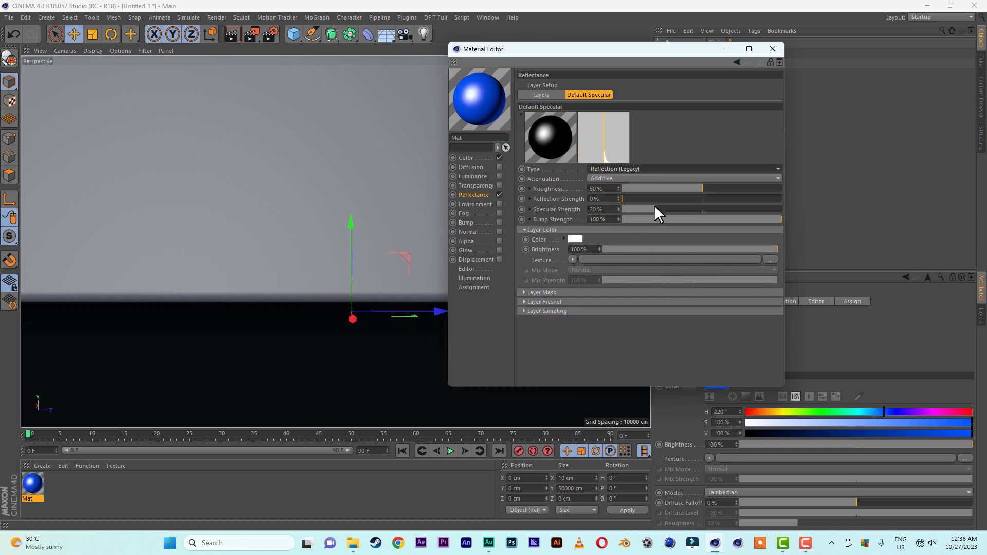
Set the layer's roughness to 0% and reflection strength to 25%, and apply the material to the outer sweep
{"action": "left_click", "coordinate": [687, 198]}
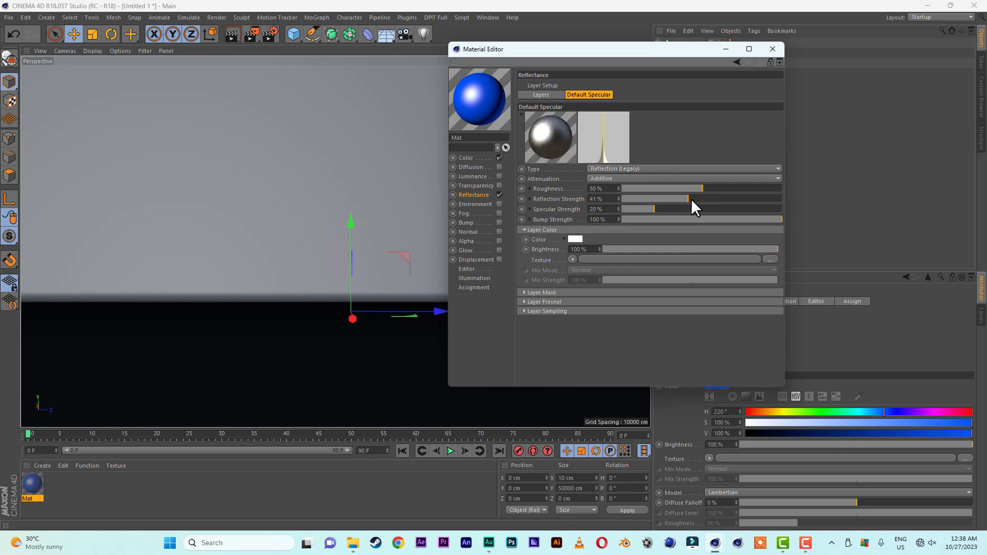
{"action": "left_click_drag", "start_coordinate": [695, 188], "coordinate": [612, 187]}
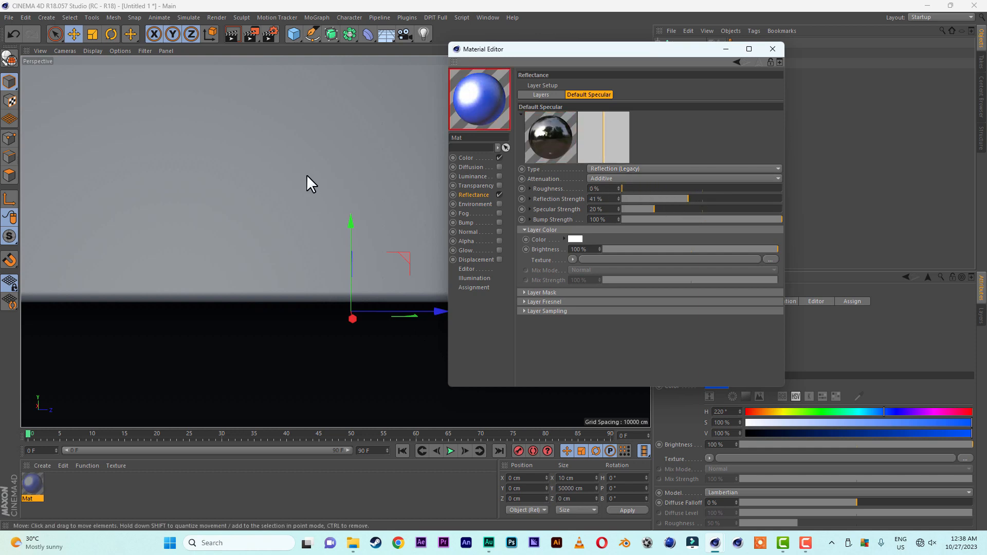
{"action": "left_click_drag", "start_coordinate": [591, 47], "coordinate": [702, 36]}
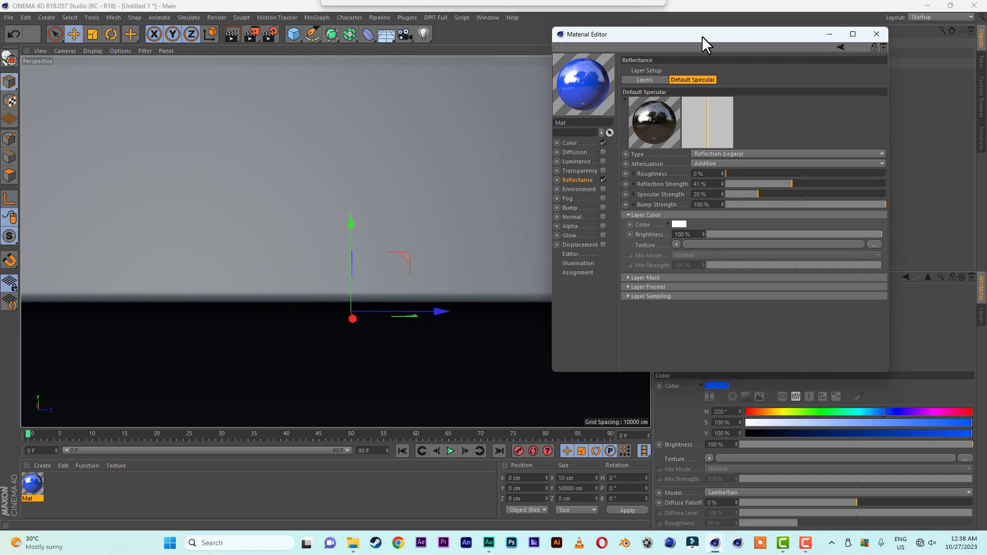
{"action": "left_click", "coordinate": [765, 183]}
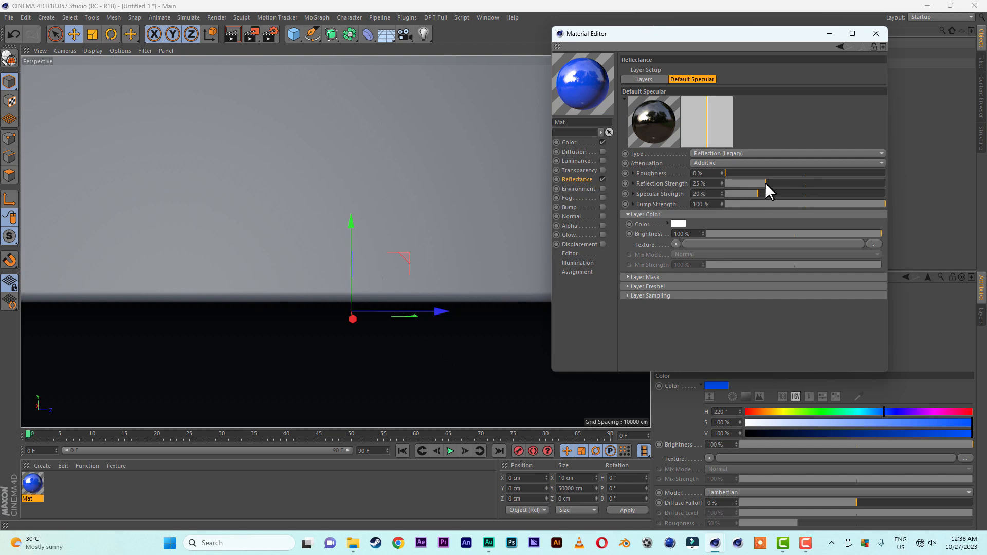
{"action": "left_click", "coordinate": [876, 33]}
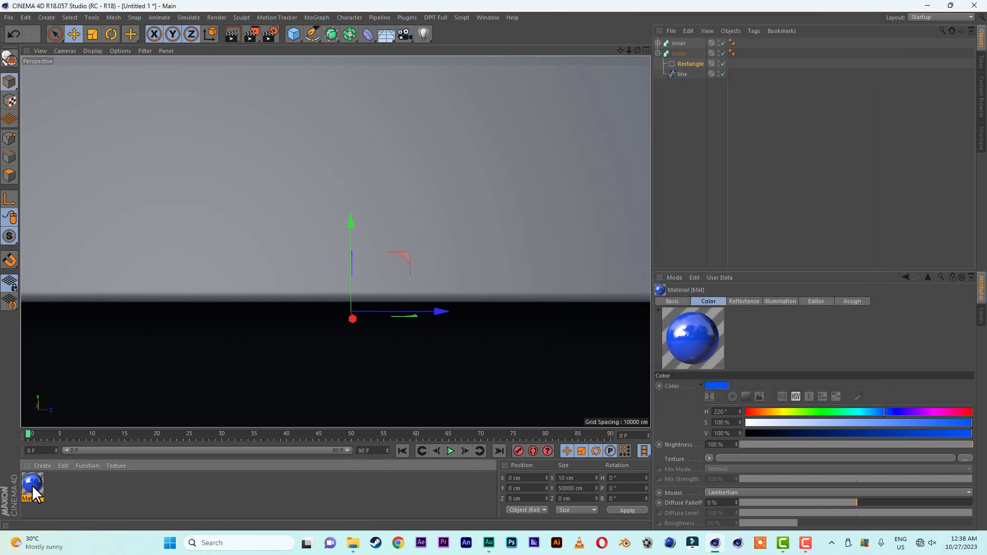
{"action": "left_click_drag", "start_coordinate": [32, 492], "coordinate": [680, 53]}
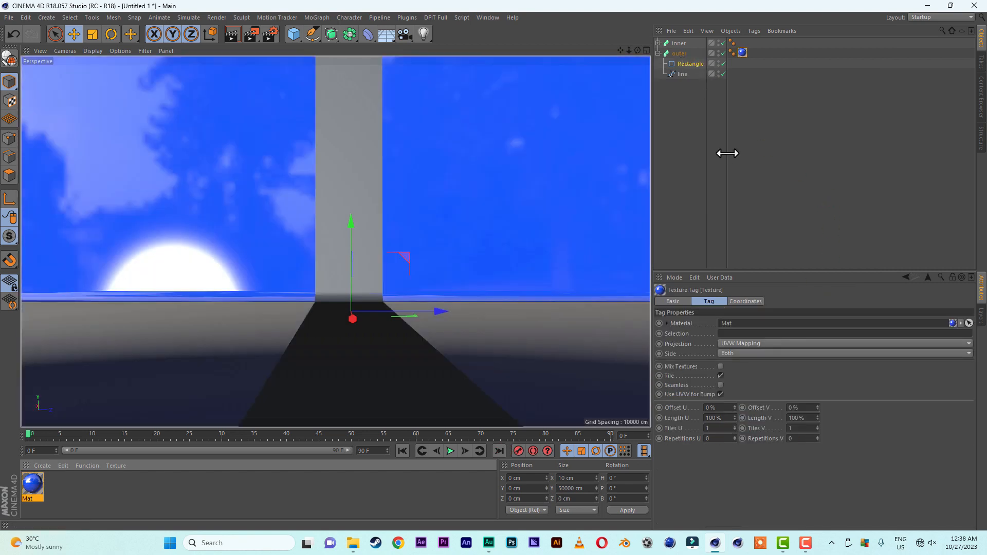
Duplicate the blue material and name the copy "inner"
{"action": "left_click", "coordinate": [34, 487]}
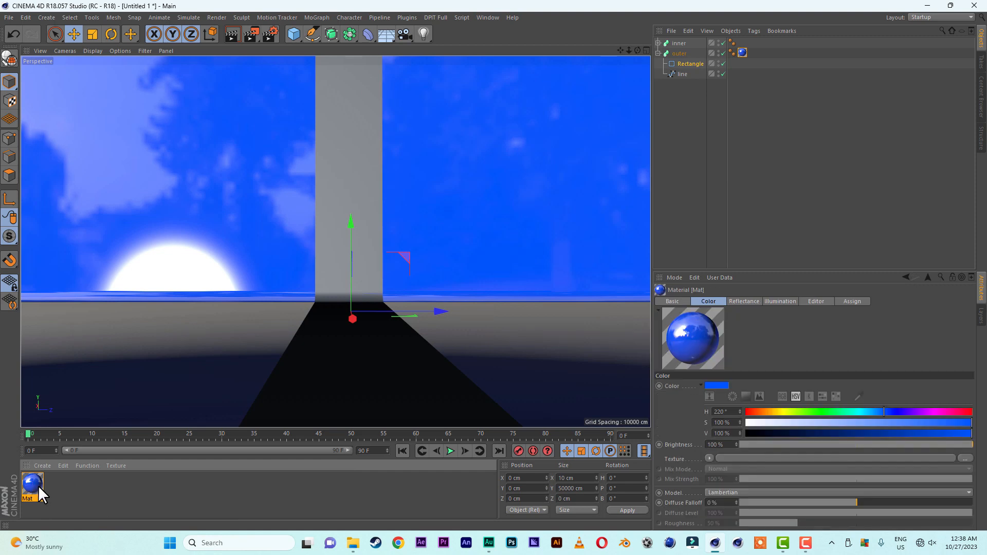
{"action": "left_click_drag", "start_coordinate": [109, 501], "coordinate": [109, 501], "text": "ctrl"}
{"action": "double_click", "coordinate": [54, 498]}
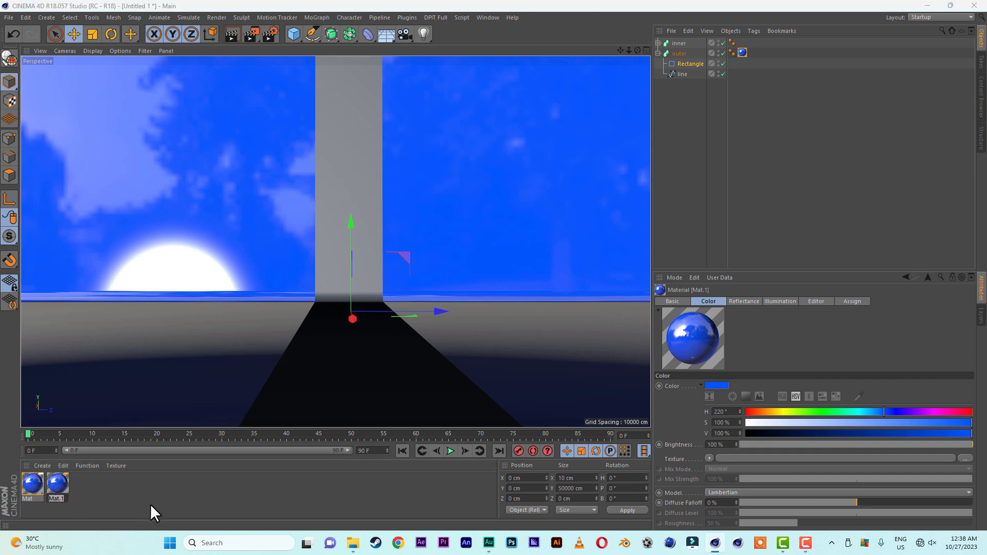
{"action": "type", "text": "inner"}
{"action": "key", "text": "Return"}
Set the hue of the inner material's color to 205° for a lighter blue
{"action": "double_click", "coordinate": [57, 491]}
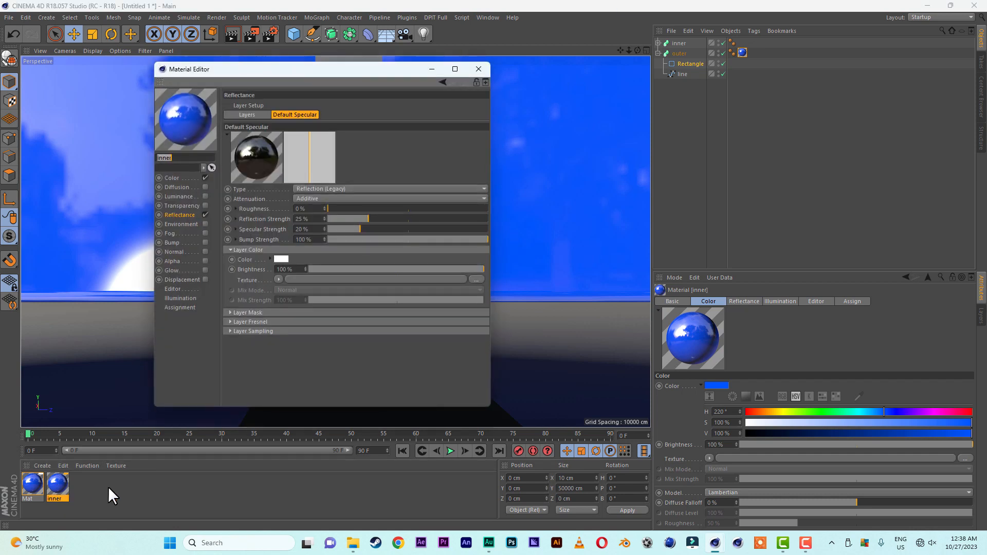
{"action": "left_click", "coordinate": [173, 178]}
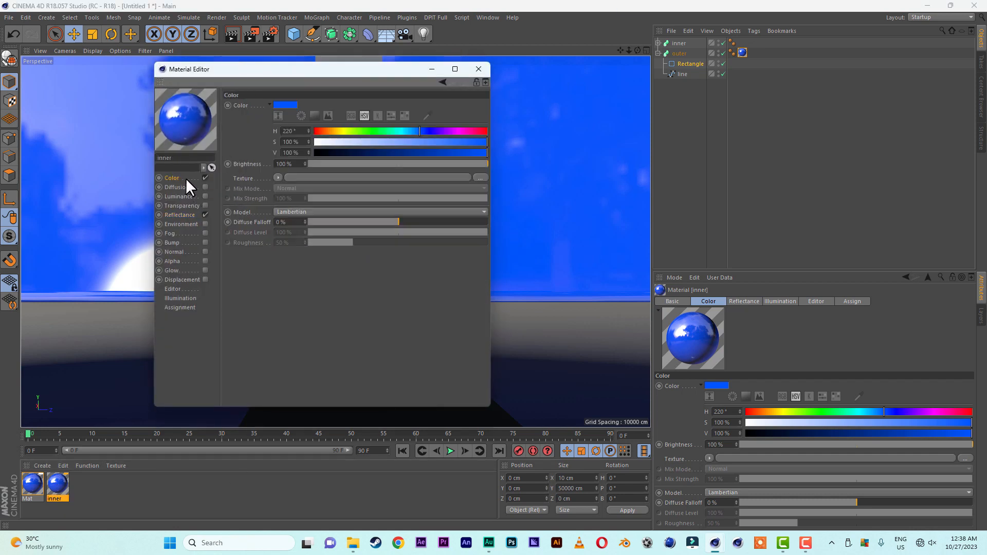
{"action": "left_click", "coordinate": [408, 131]}
{"action": "left_click", "coordinate": [413, 131]}
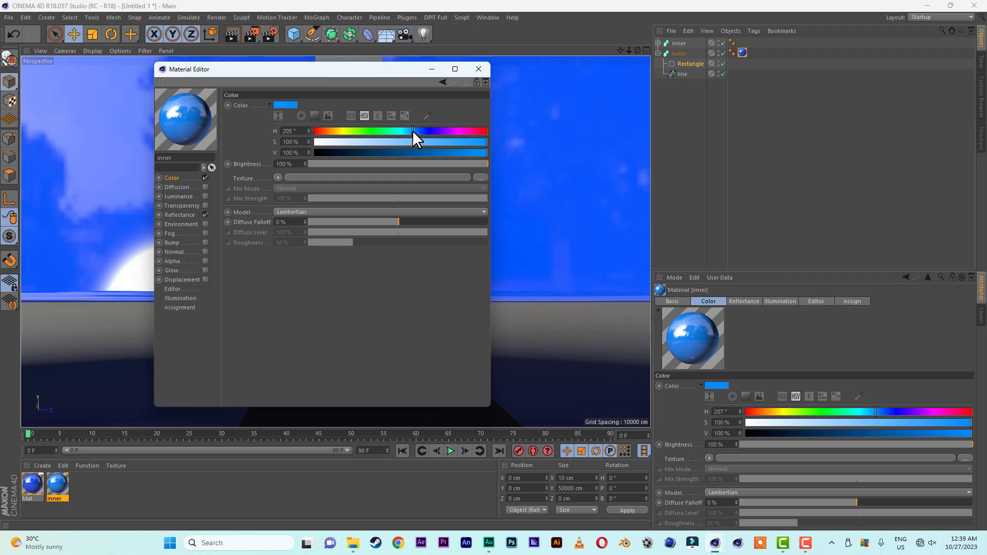
{"action": "left_click", "coordinate": [479, 69]}
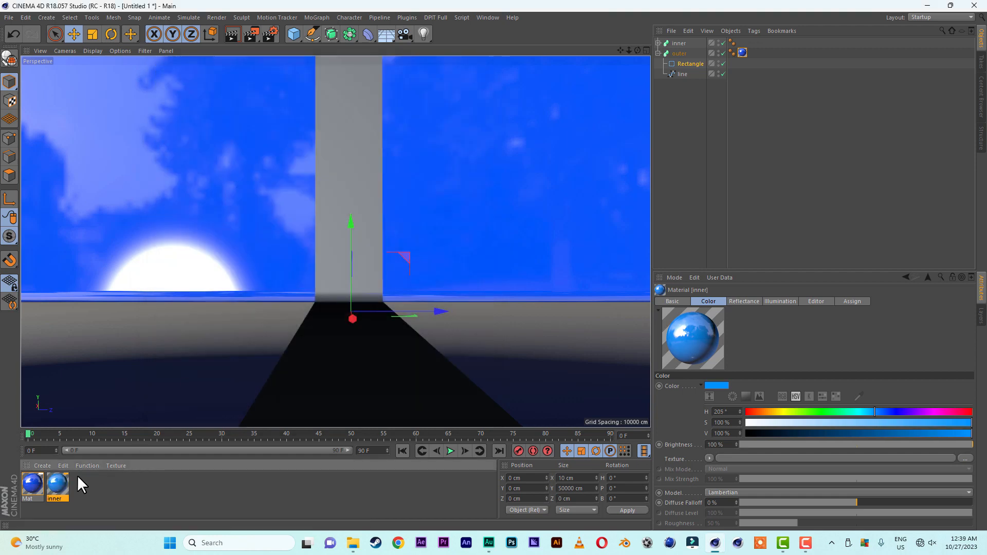
Apply the inner material to the inner sweep and render a preview of the perspective view
{"action": "left_click_drag", "start_coordinate": [58, 482], "coordinate": [673, 54]}
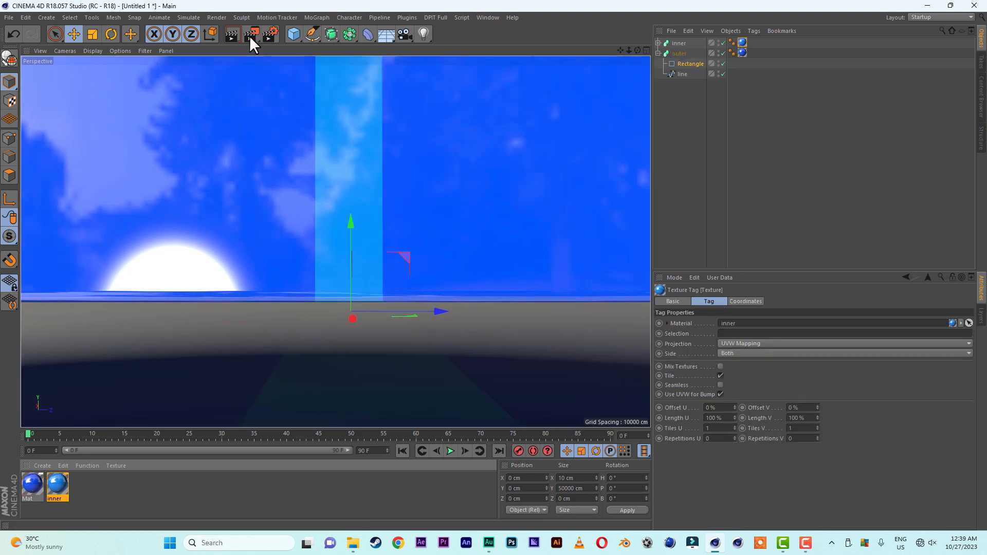
{"action": "left_click", "coordinate": [232, 33]}
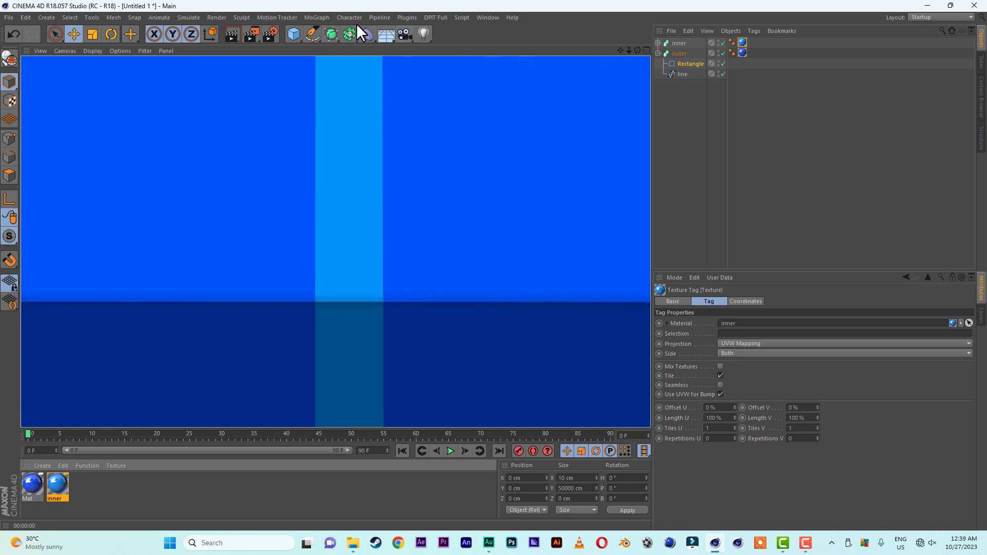
Add a MoText object to the scene and set its alignment to Middle
{"action": "left_click", "coordinate": [322, 16]}
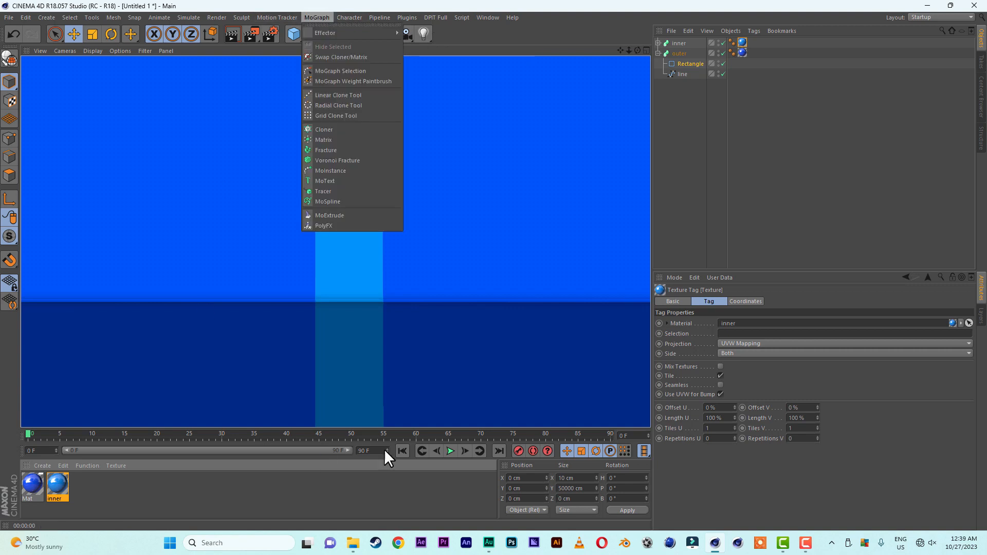
{"action": "left_click", "coordinate": [344, 182]}
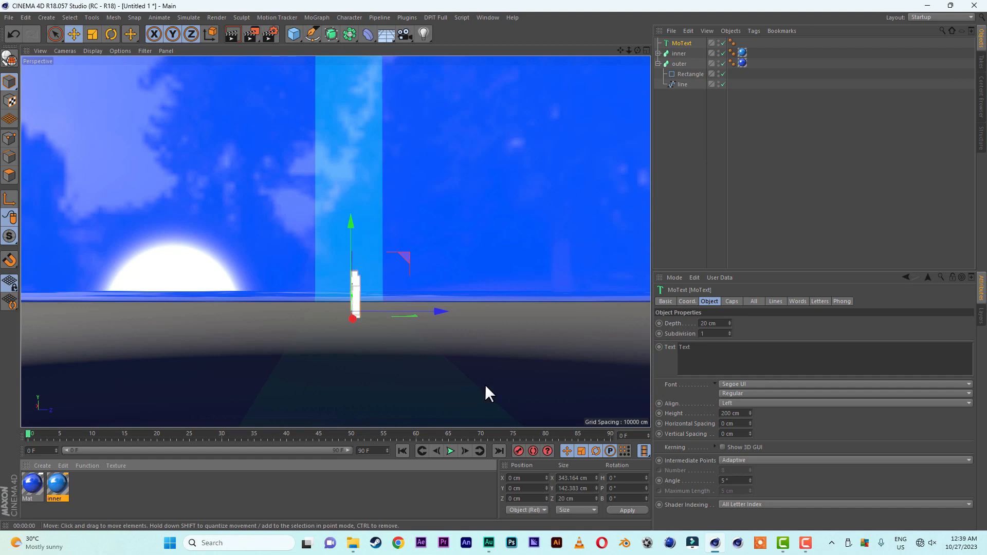
{"action": "scroll", "coordinate": [451, 335], "scroll_direction": "up", "scroll_amount": 2}
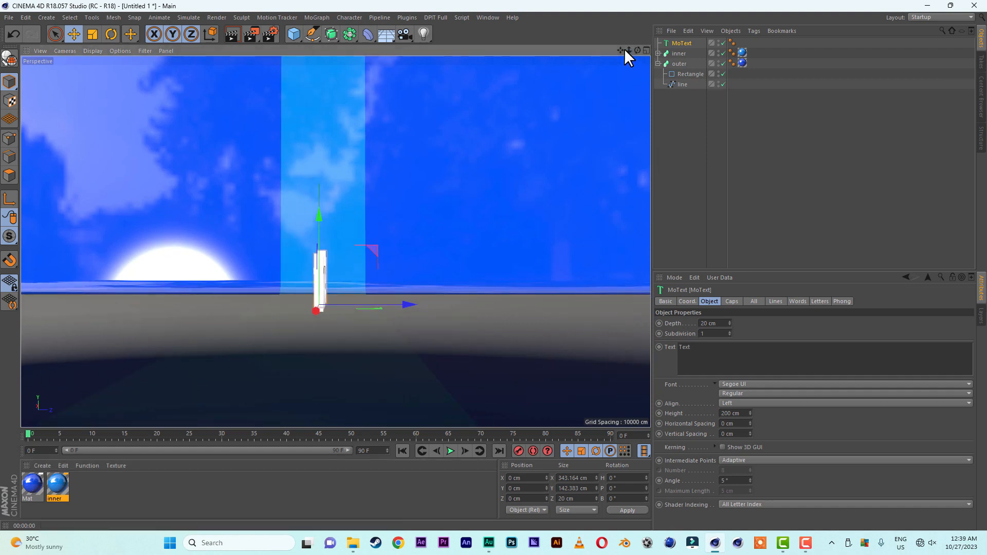
{"action": "mouse_move", "coordinate": [628, 50]}
{"action": "left_mouse_down"}
{"action": "mouse_move", "coordinate": [684, 50]}
{"action": "mouse_move", "coordinate": [625, 50]}
{"action": "left_mouse_up"}
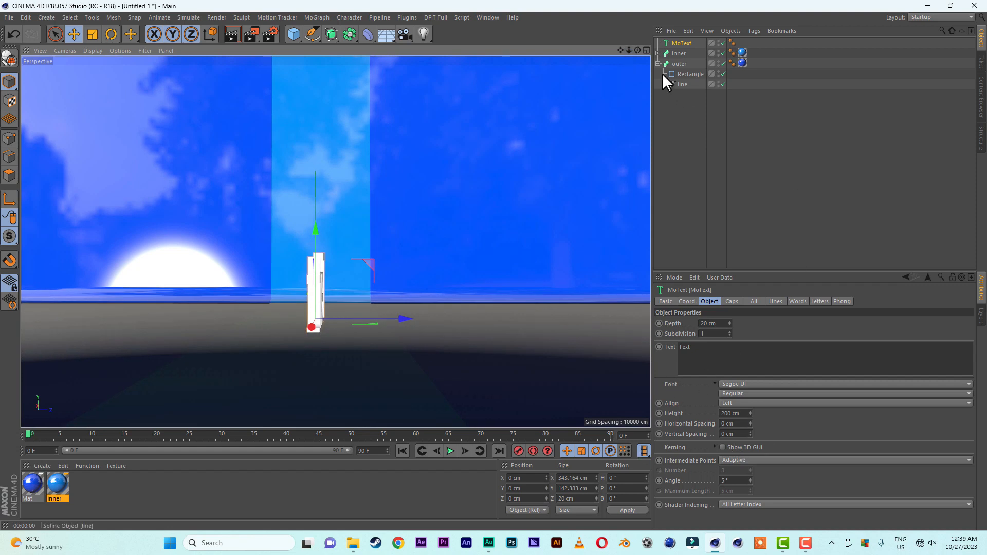
{"action": "left_click", "coordinate": [684, 42]}
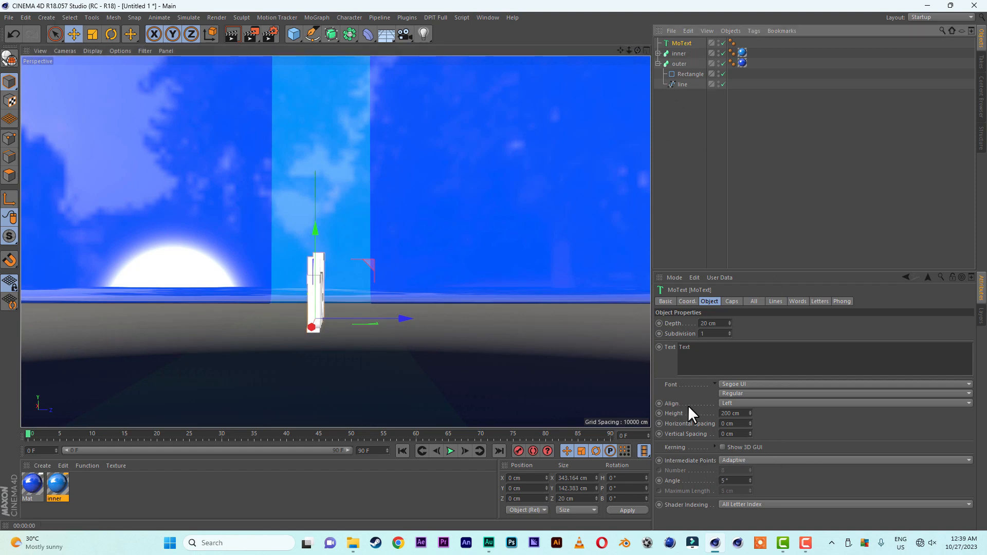
{"action": "left_click", "coordinate": [751, 403]}
{"action": "left_click", "coordinate": [745, 421]}
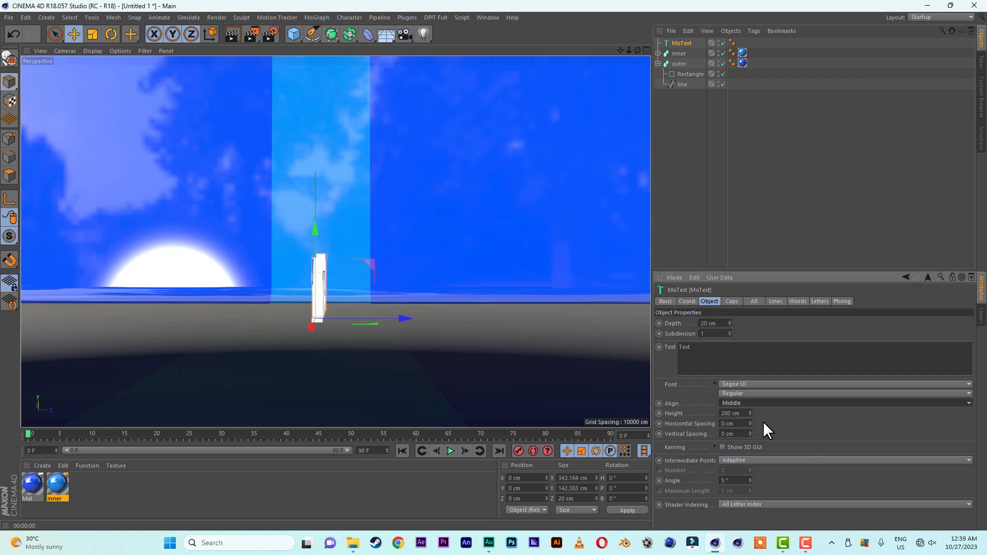
Rotate the text object to a heading of 90° and raise it to about 9.9 cm in Y
{"action": "left_click", "coordinate": [689, 302]}
{"action": "left_click_drag", "start_coordinate": [832, 321], "coordinate": [832, 321]}
{"action": "double_click", "coordinate": [809, 322]}
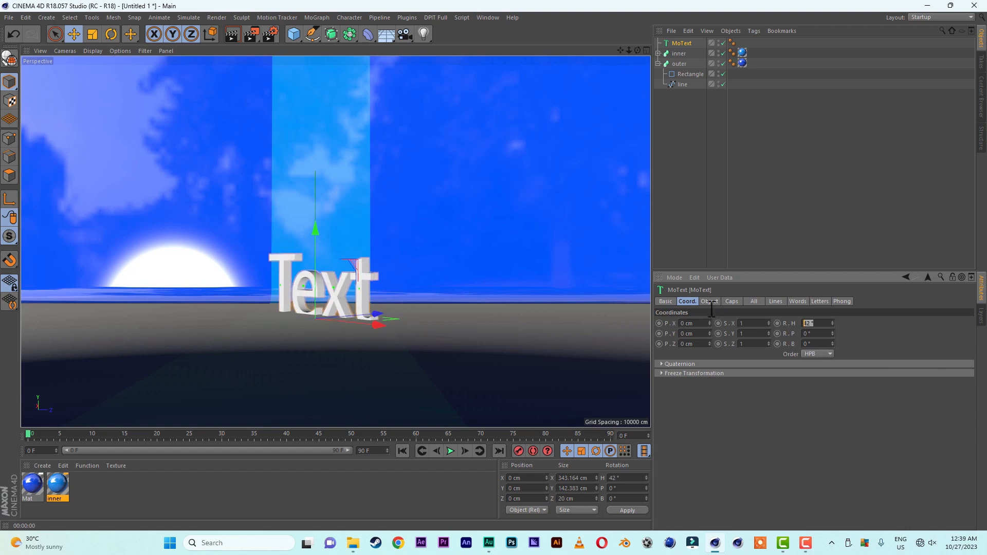
{"action": "type", "text": "90"}
{"action": "key", "text": "Return"}
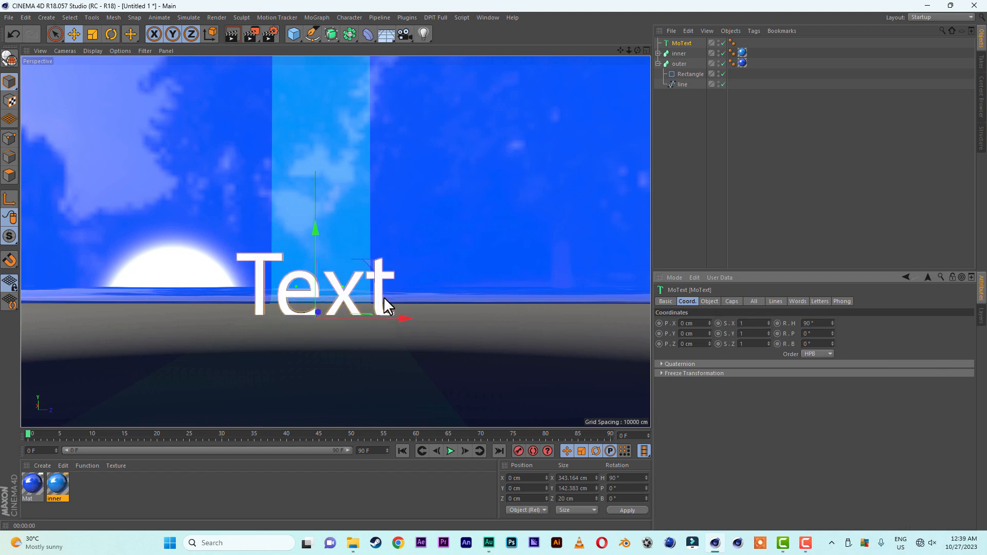
{"action": "left_click_drag", "start_coordinate": [314, 233], "coordinate": [316, 229]}
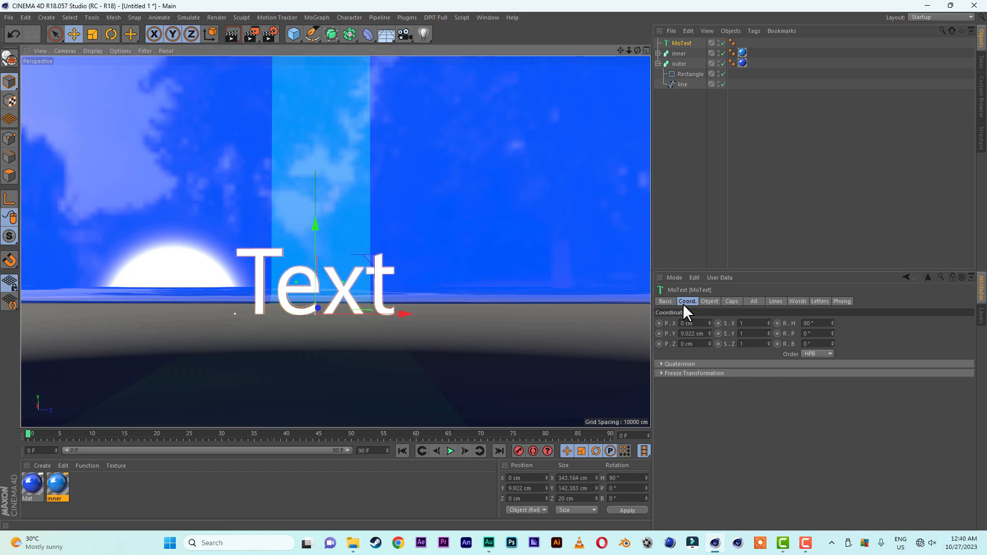
Replace the text object's default wording with "BACK"
{"action": "left_click", "coordinate": [709, 301]}
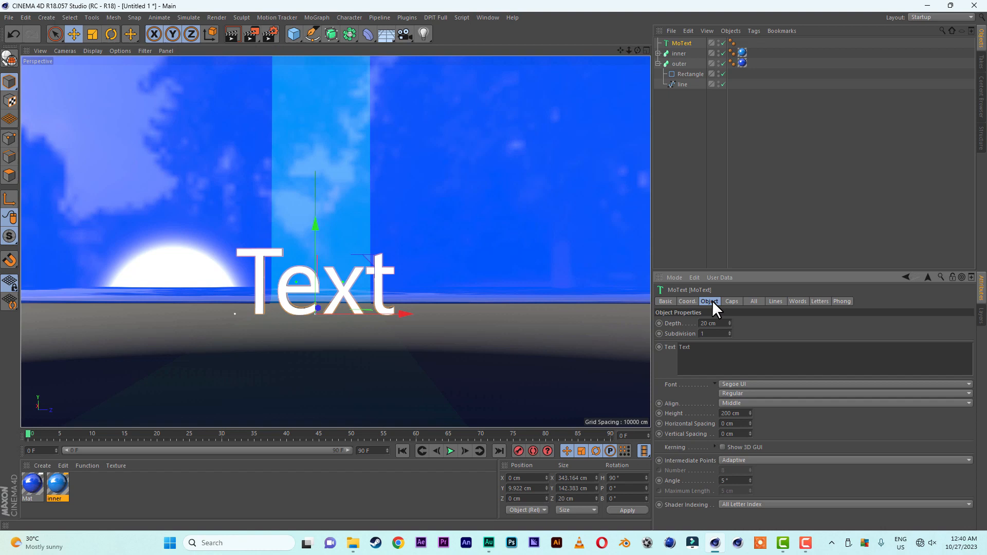
{"action": "double_click", "coordinate": [710, 345]}
{"action": "double_click", "coordinate": [699, 348]}
{"action": "type", "text": "BACK"}
{"action": "left_click", "coordinate": [806, 330]}
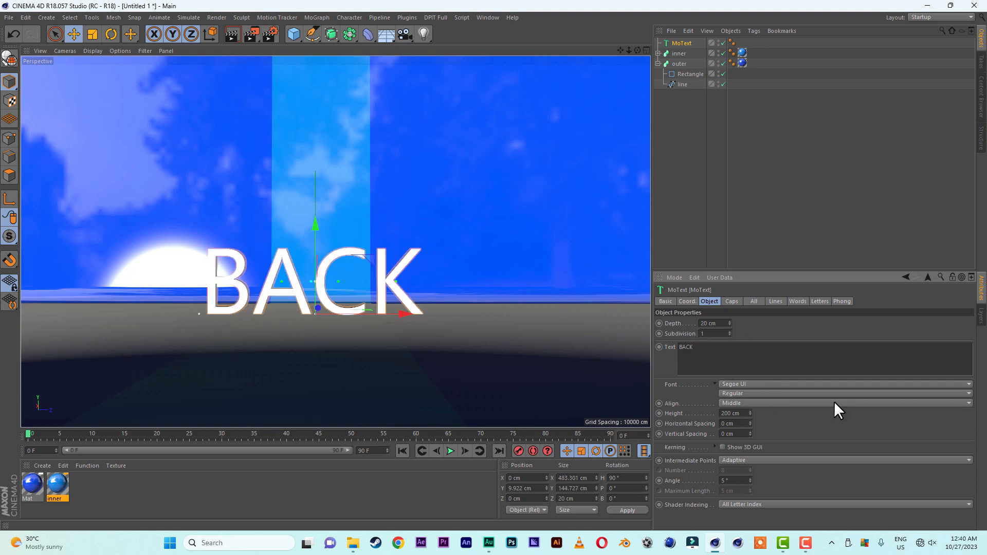
Change the font of the BACK text to Rounds Black
{"action": "left_click", "coordinate": [758, 385]}
{"action": "left_click", "coordinate": [803, 395]}
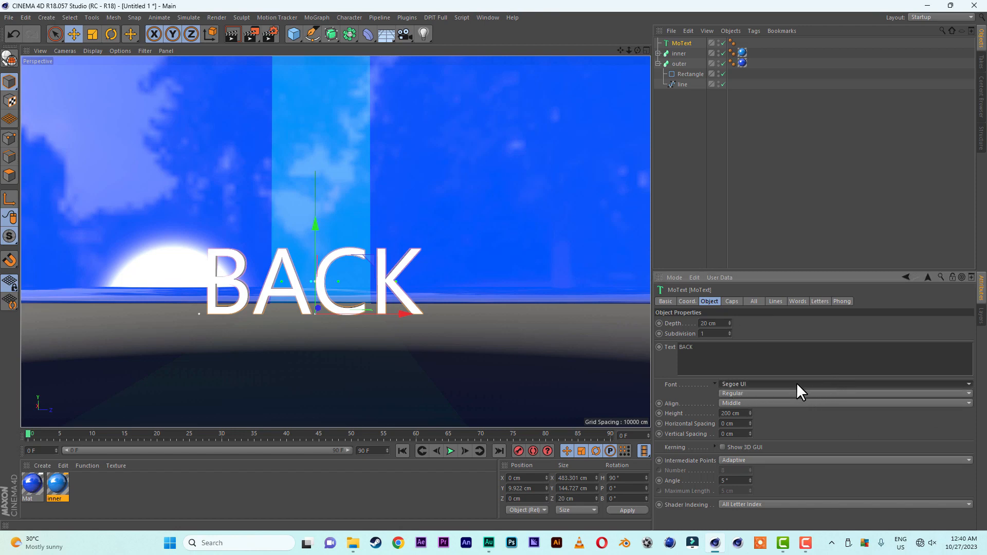
{"action": "left_click", "coordinate": [797, 383]}
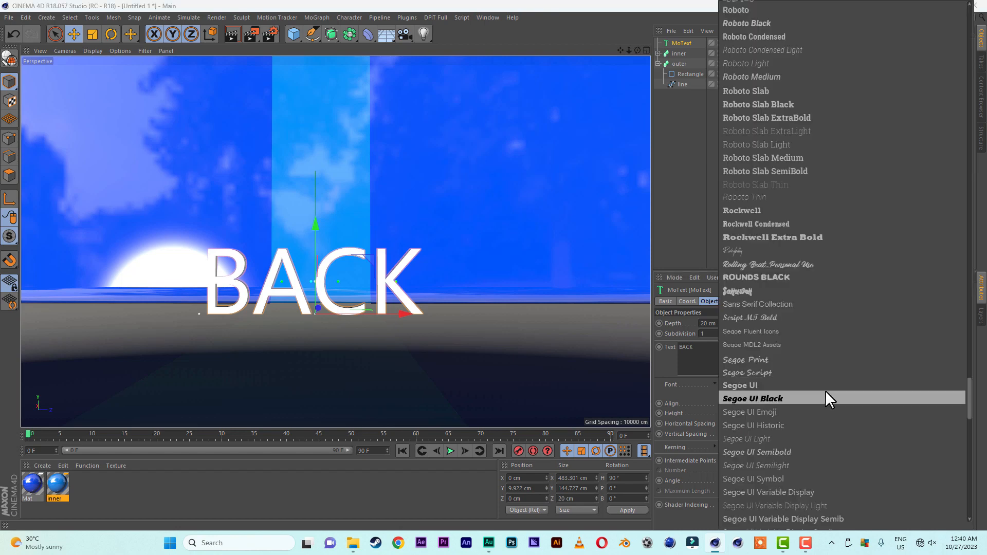
{"action": "scroll", "coordinate": [826, 399], "scroll_direction": "down", "scroll_amount": 3}
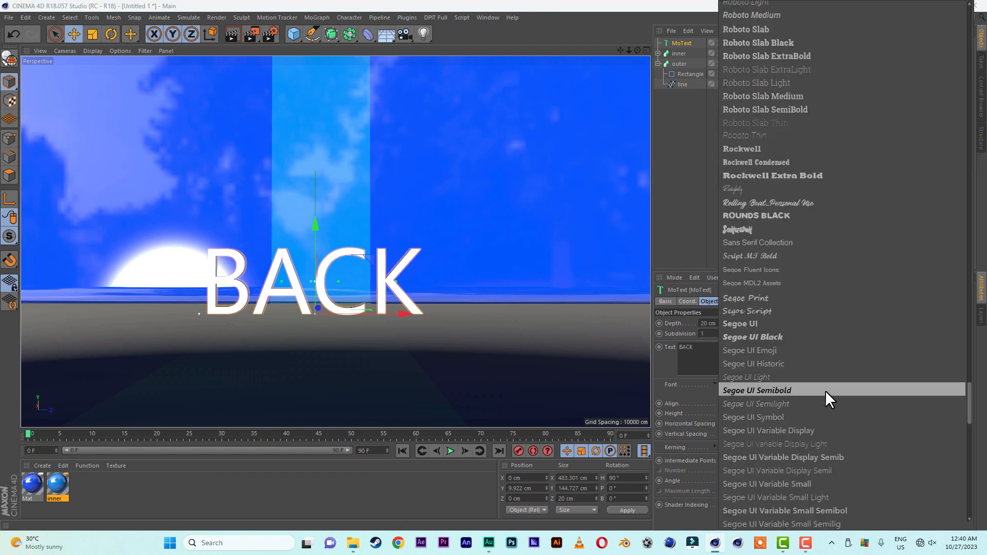
{"action": "left_click", "coordinate": [781, 215]}
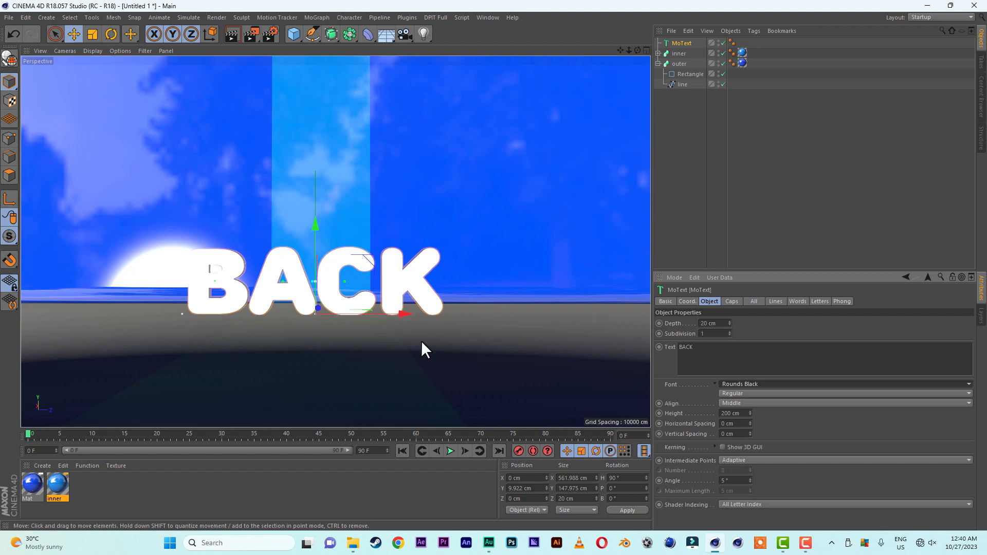
Set the reflection strength of the "inner" material to 15%
{"action": "left_click_drag", "start_coordinate": [419, 279], "coordinate": [496, 289], "text": "alt"}
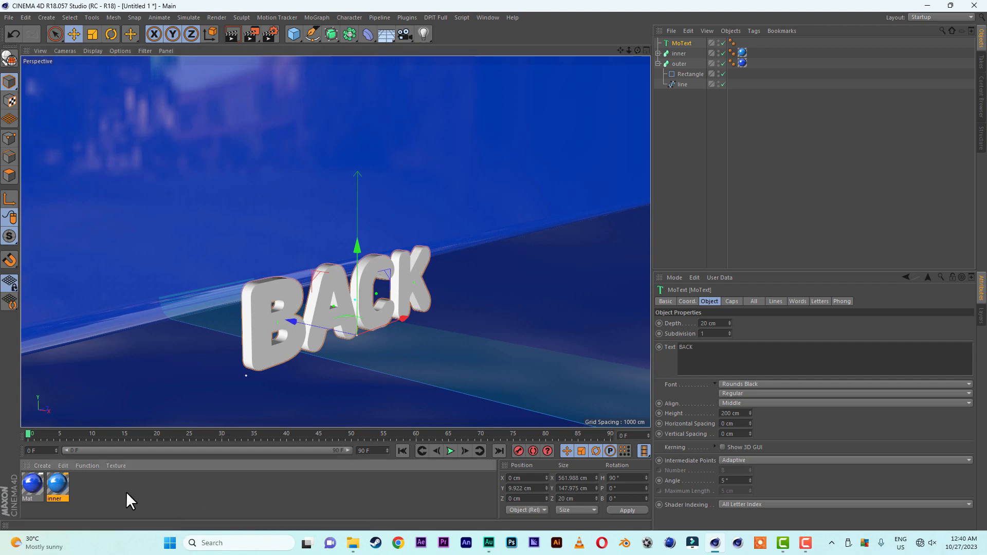
{"action": "double_click", "coordinate": [59, 484]}
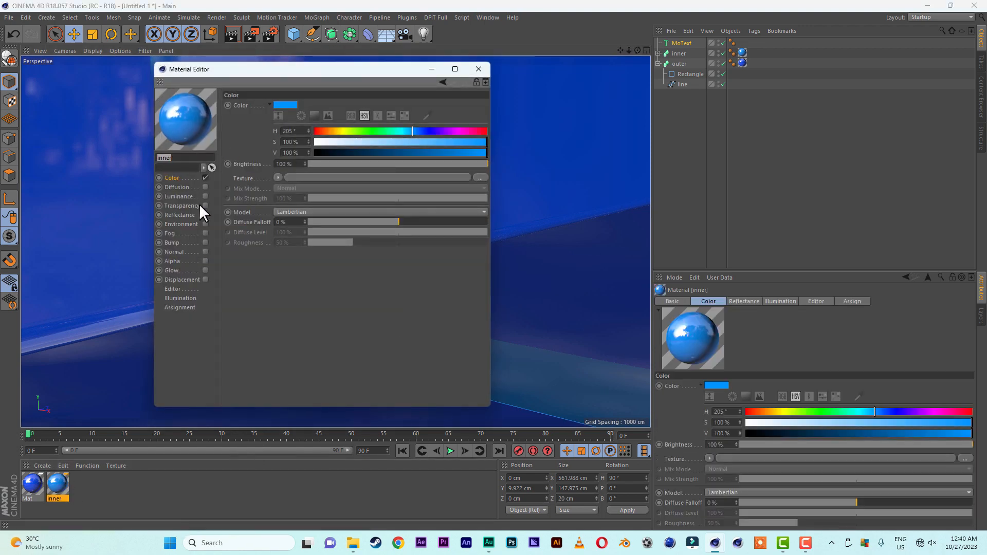
{"action": "left_click", "coordinate": [188, 214]}
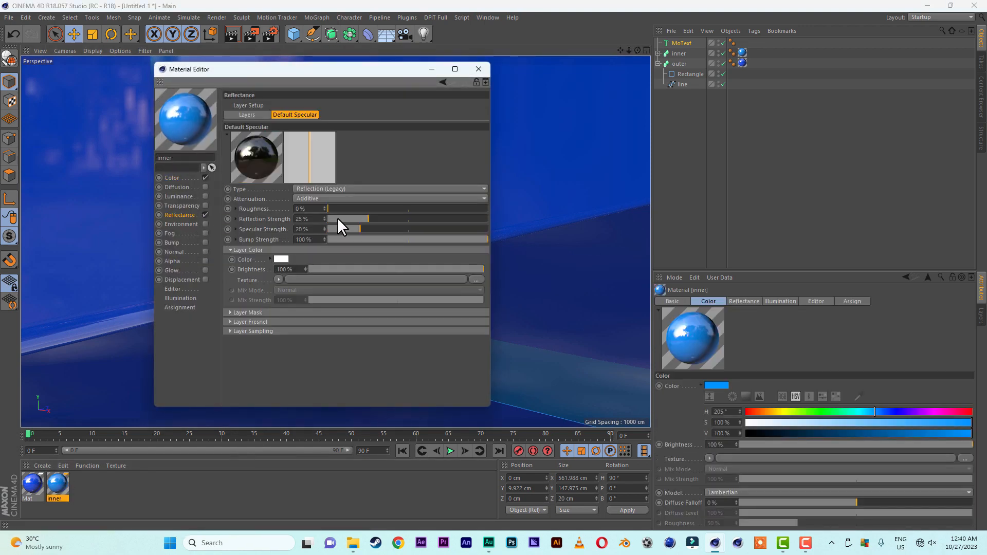
{"action": "left_click", "coordinate": [302, 219]}
{"action": "type", "text": "15"}
{"action": "key", "text": "Return"}
{"action": "left_click", "coordinate": [486, 71]}
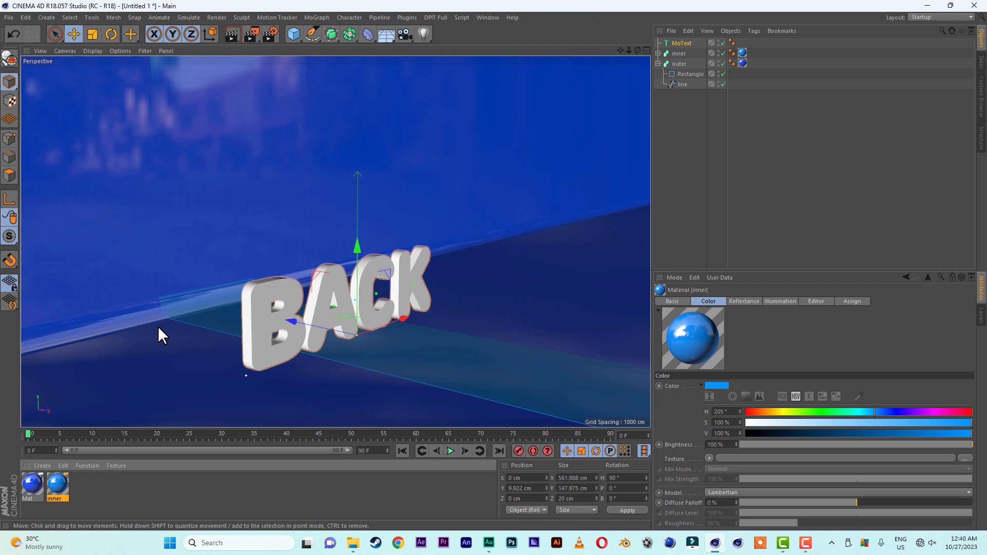
Set the reflection strength of the outer backdrop's material "Mat" to 15%
{"action": "double_click", "coordinate": [32, 486]}
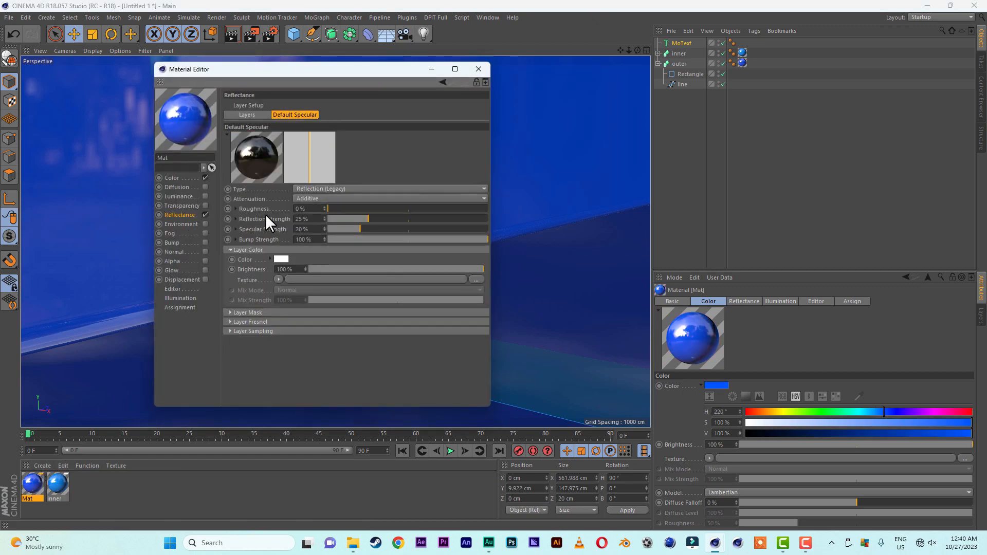
{"action": "left_click", "coordinate": [301, 219]}
{"action": "type", "text": "1"}
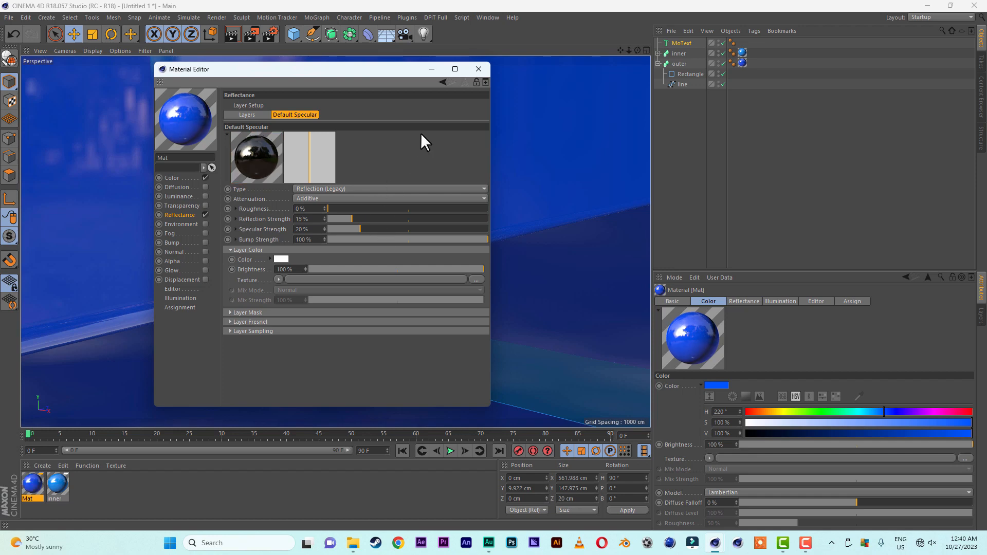
{"action": "left_click", "coordinate": [478, 69]}
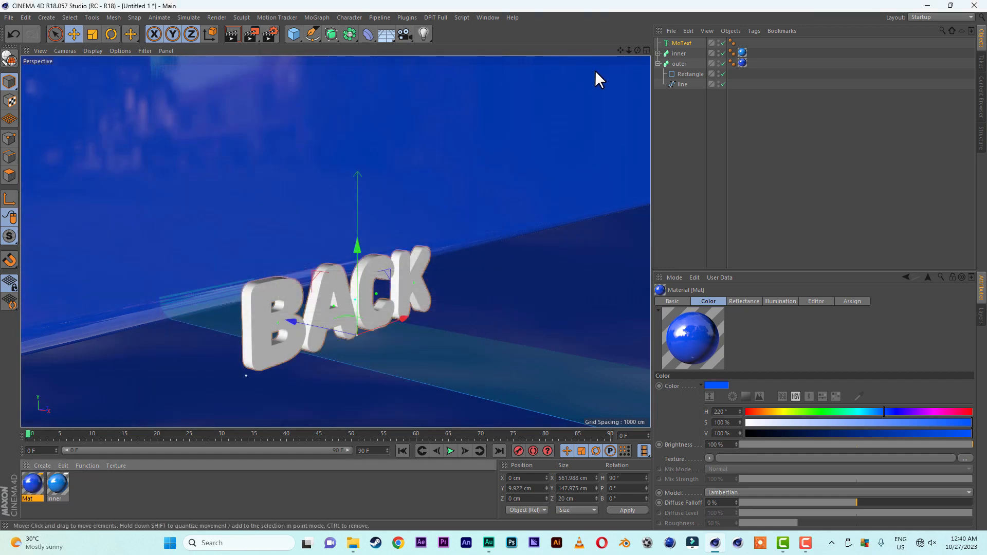
Set the depth of the BACK text object to 200 cm
{"action": "left_click_drag", "start_coordinate": [638, 50], "coordinate": [530, 49]}
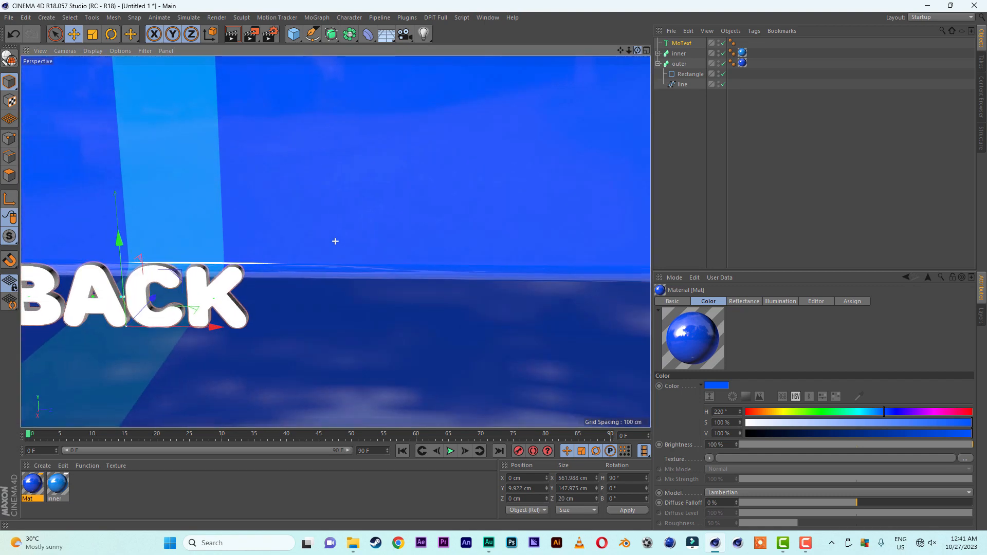
{"action": "left_click_drag", "start_coordinate": [622, 49], "coordinate": [637, 67]}
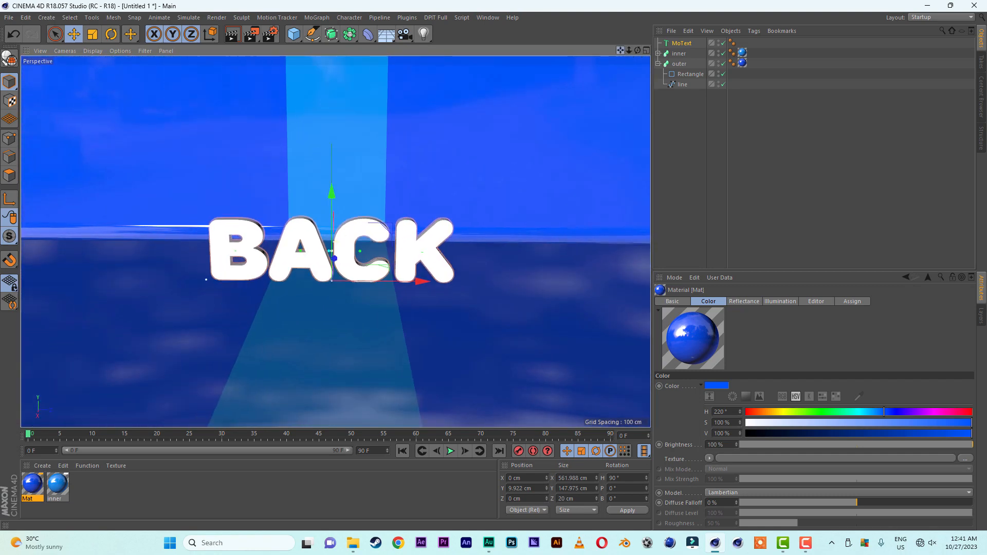
{"action": "left_click", "coordinate": [682, 43]}
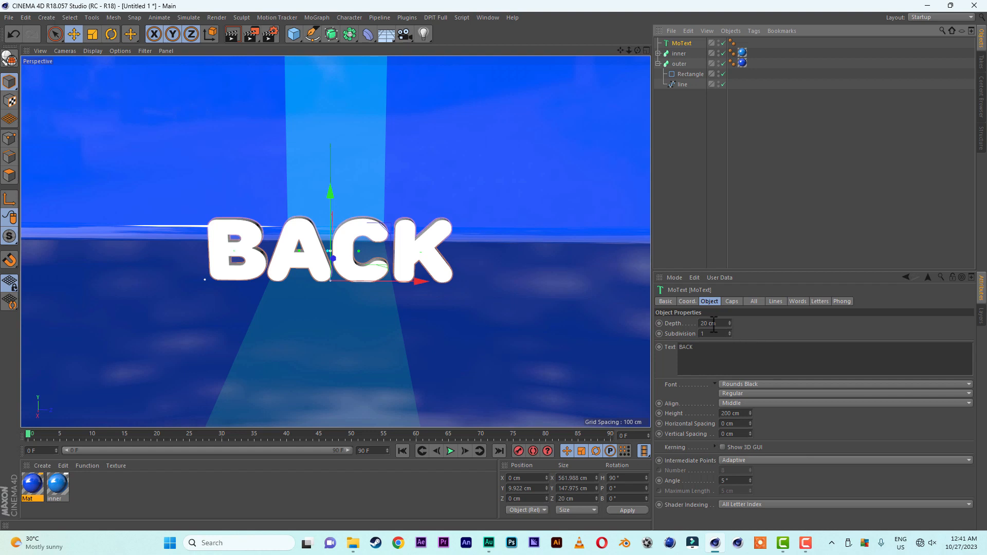
{"action": "left_click_drag", "start_coordinate": [721, 324], "coordinate": [682, 324]}
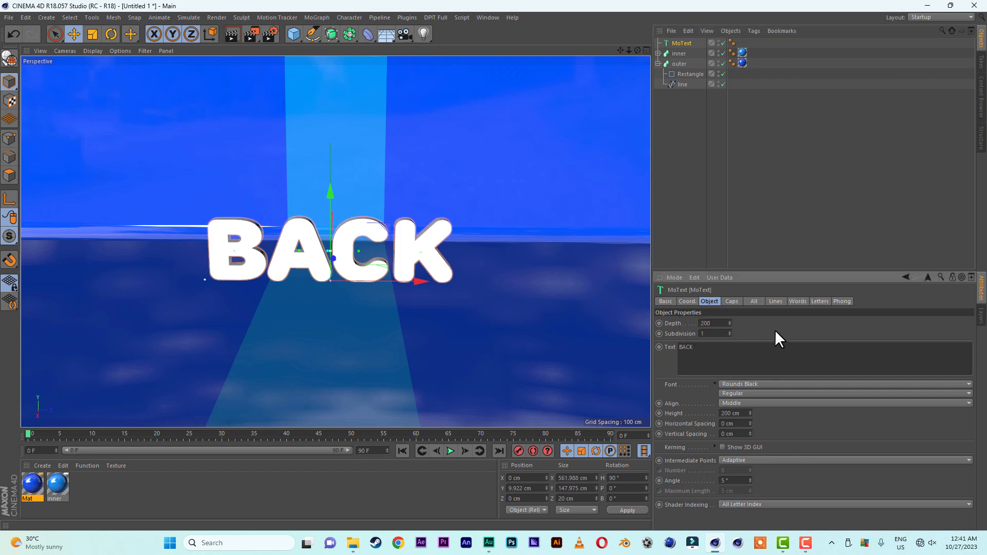
{"action": "type", "text": "200"}
{"action": "key", "text": "Return"}
Increase the BACK text's depth to 250 cm
{"action": "left_click_drag", "start_coordinate": [449, 272], "coordinate": [416, 266], "text": "alt"}
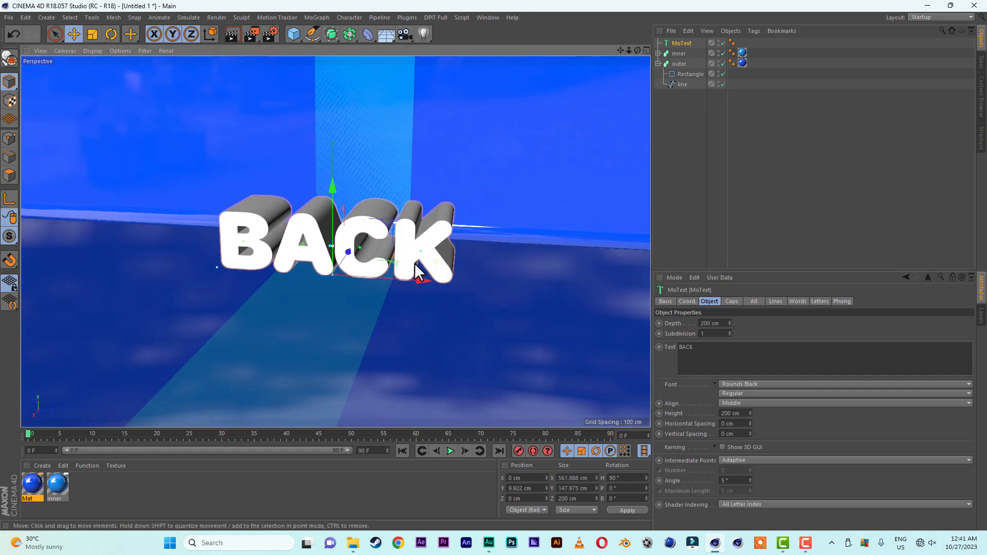
{"action": "left_click", "coordinate": [708, 323]}
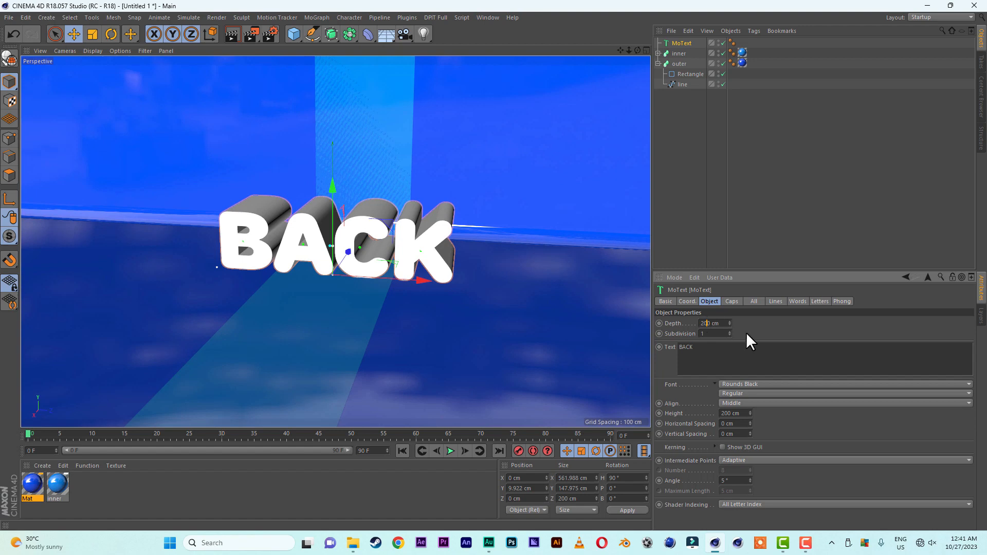
{"action": "type", "text": "5"}
{"action": "key", "text": "Return"}
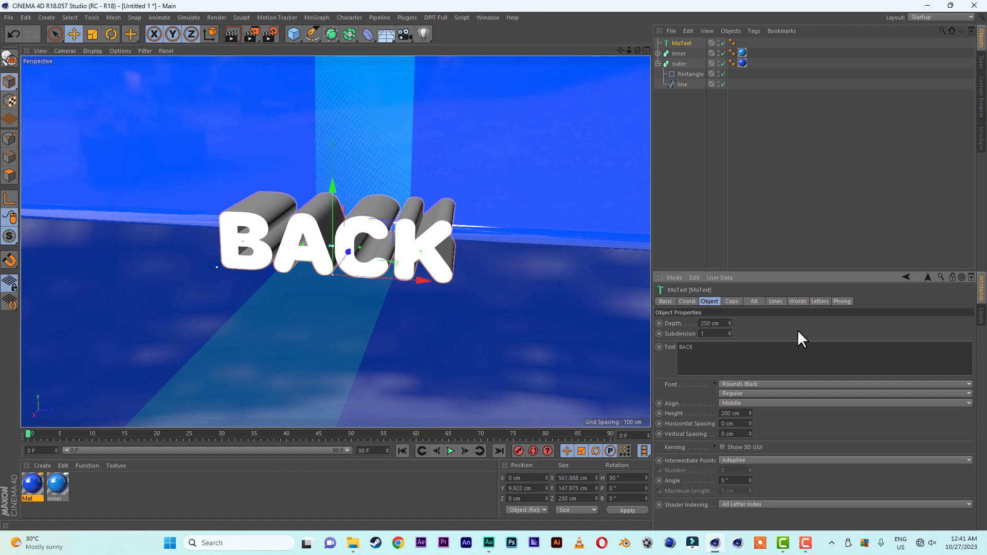
Move the BACK text forward along the world X axis to about 339 cm
{"action": "left_click_drag", "start_coordinate": [315, 284], "coordinate": [461, 282], "text": "alt"}
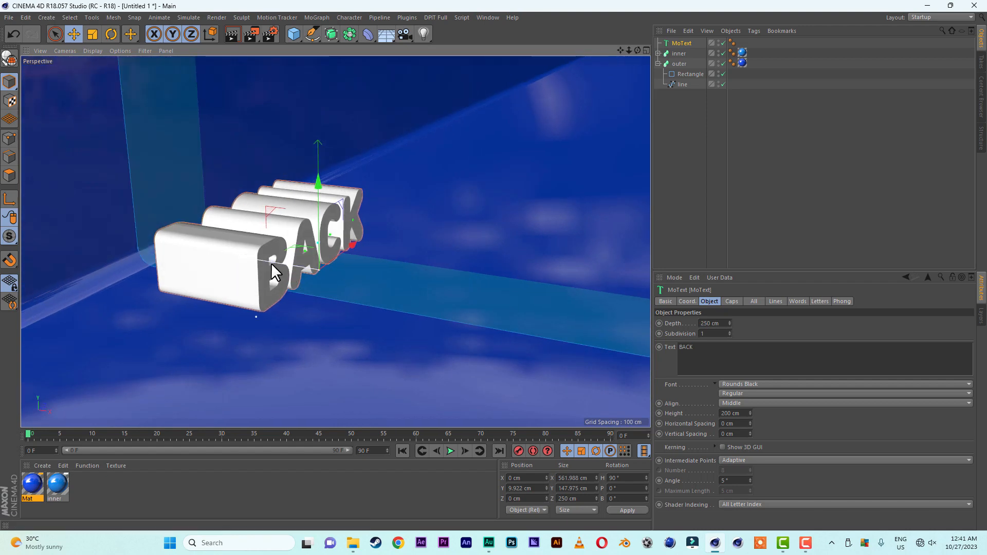
{"action": "left_click_drag", "start_coordinate": [271, 264], "coordinate": [409, 283]}
{"action": "left_click_drag", "start_coordinate": [529, 282], "coordinate": [424, 252], "text": "alt"}
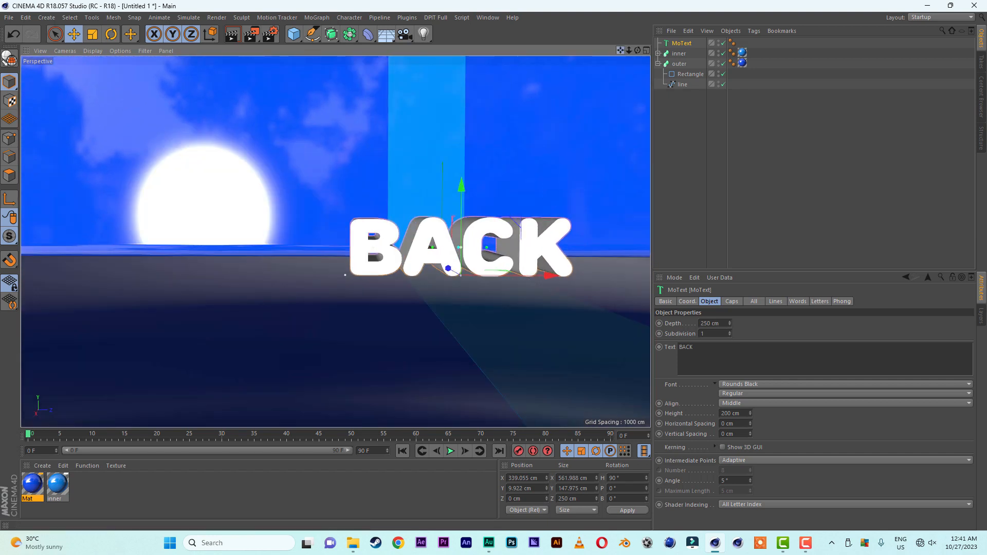
{"action": "left_click_drag", "start_coordinate": [620, 50], "coordinate": [513, 97]}
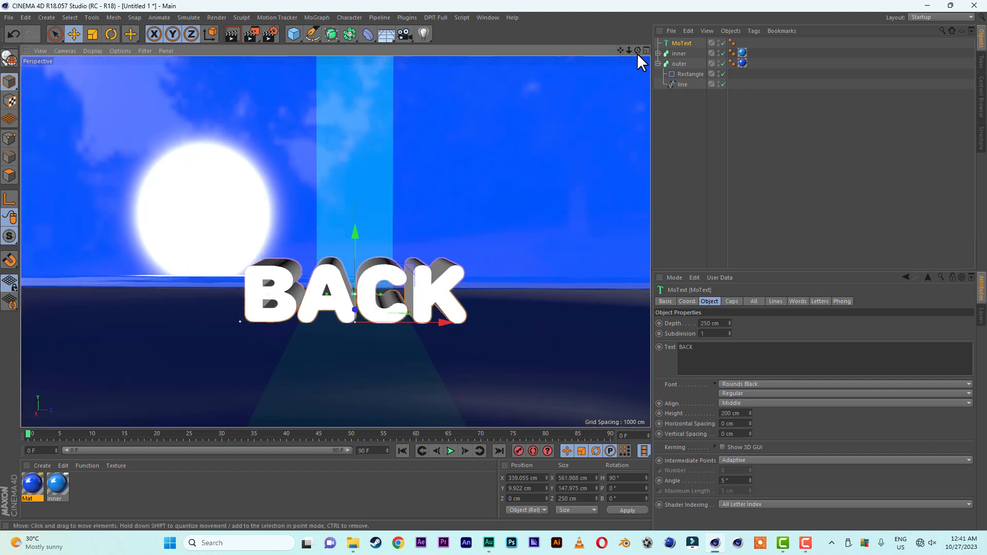
{"action": "left_click_drag", "start_coordinate": [629, 50], "coordinate": [612, 72]}
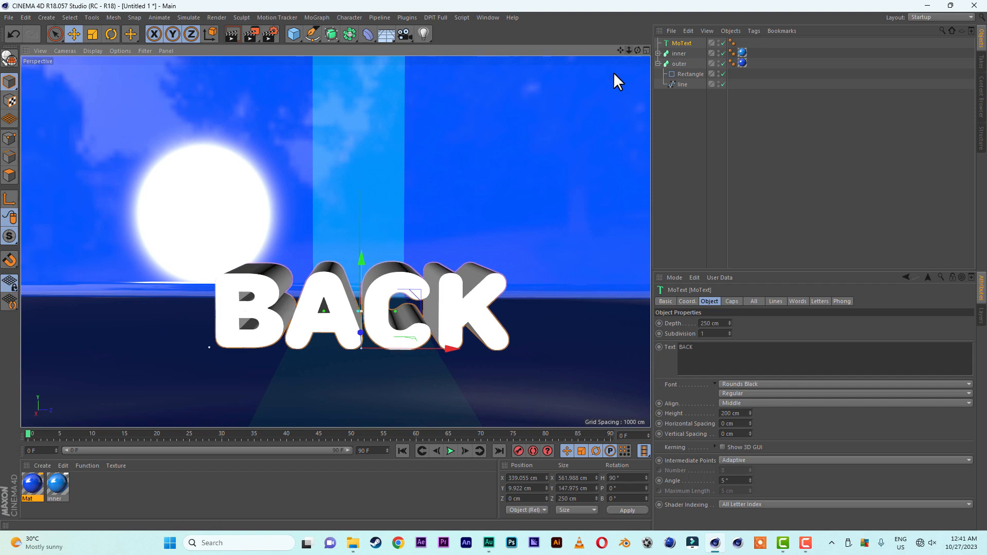
{"action": "left_click_drag", "start_coordinate": [434, 290], "coordinate": [445, 277], "text": "alt"}
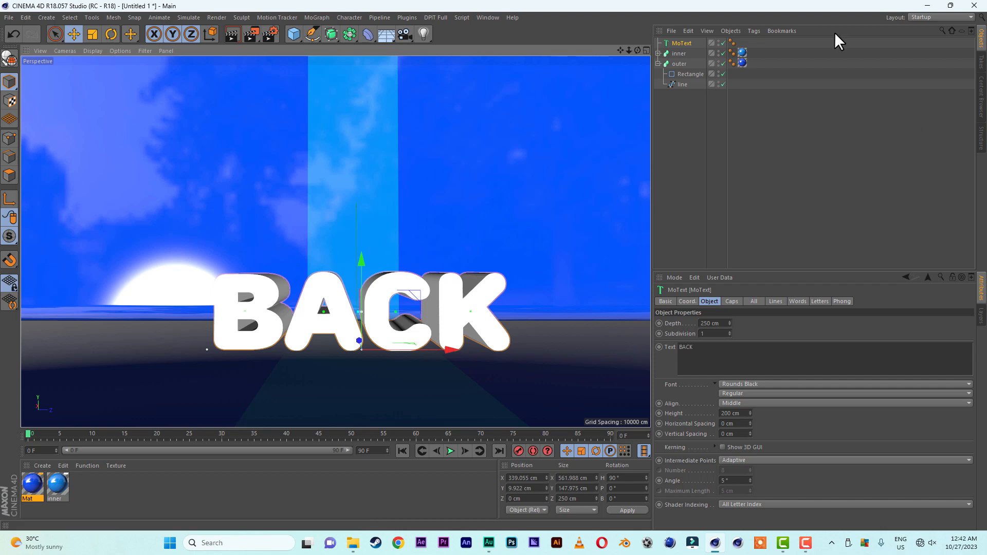
Collapse the outer sweep's hierarchy and add a Rigid Body simulation tag to the sweep
{"action": "left_click", "coordinate": [658, 64]}
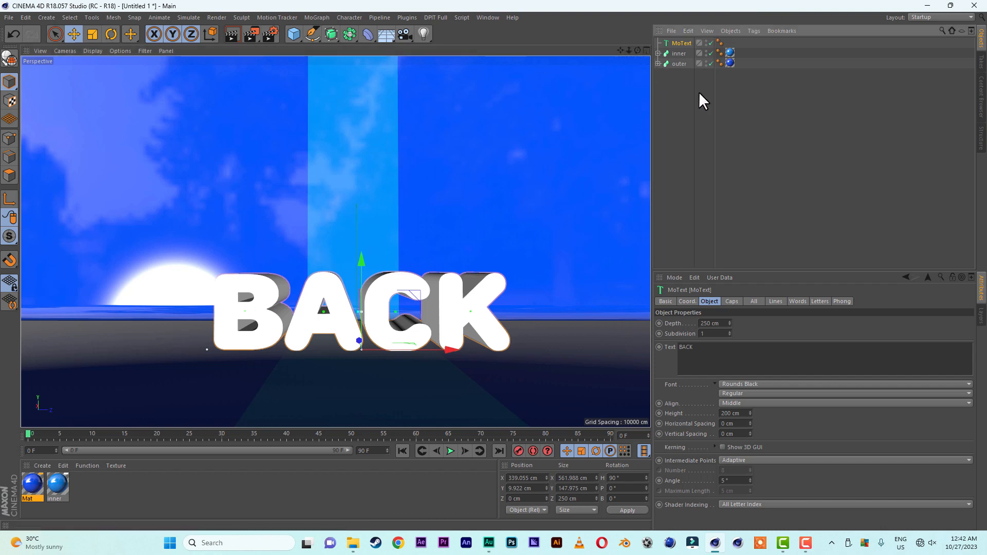
{"action": "left_click", "coordinate": [685, 63]}
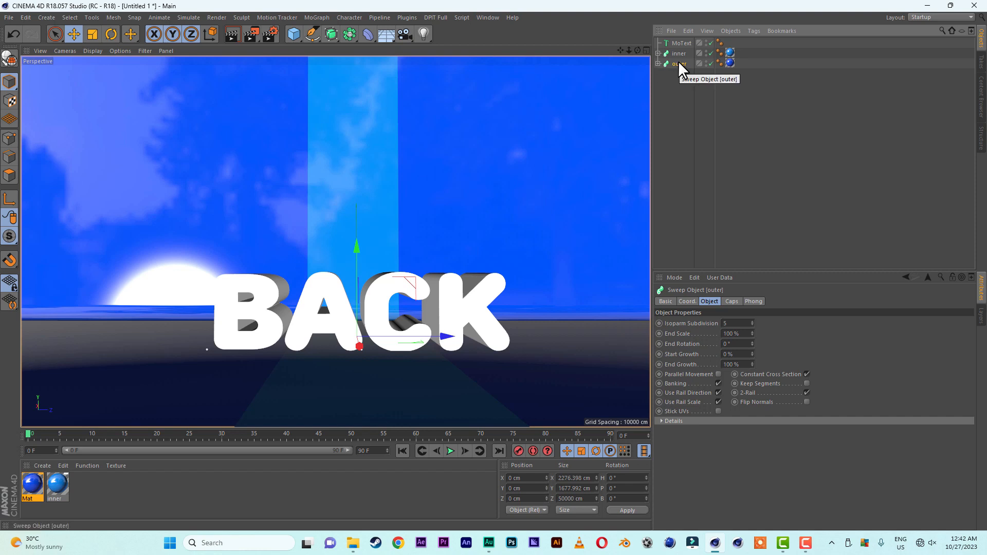
{"action": "right_click", "coordinate": [678, 63]}
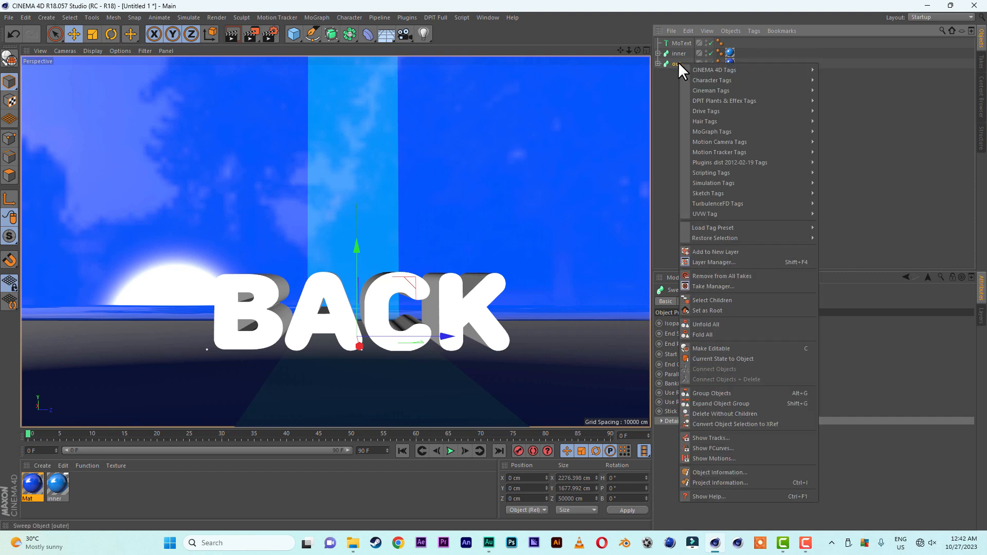
{"action": "mouse_move", "coordinate": [723, 183]}
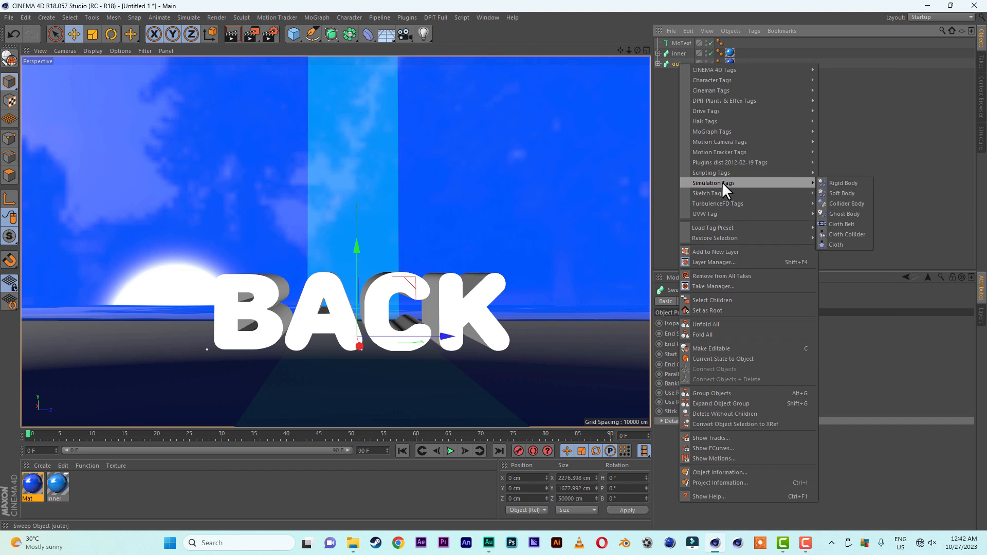
{"action": "left_click", "coordinate": [841, 182]}
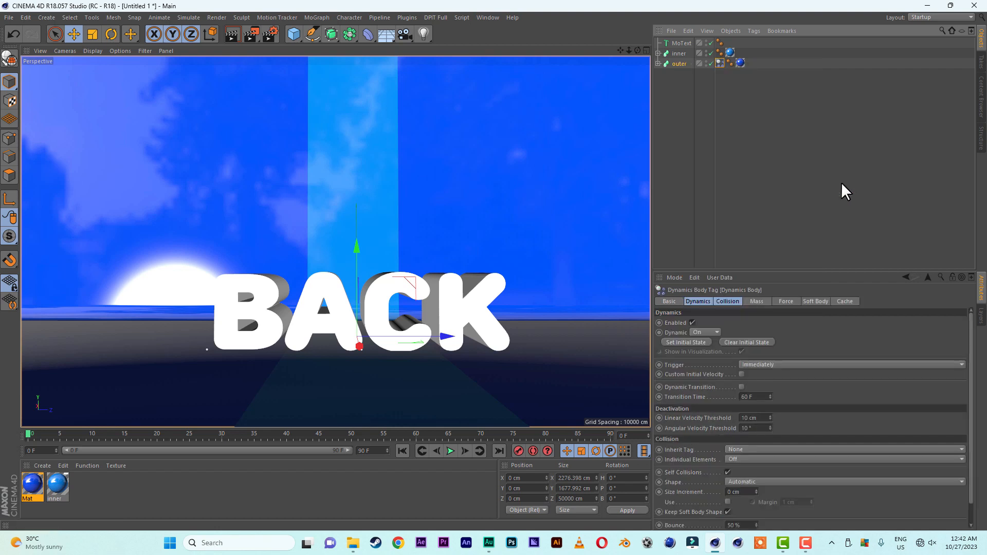
Set the collision shape of the outer sweep's dynamics tag to Static Mesh
{"action": "left_click", "coordinate": [727, 301]}
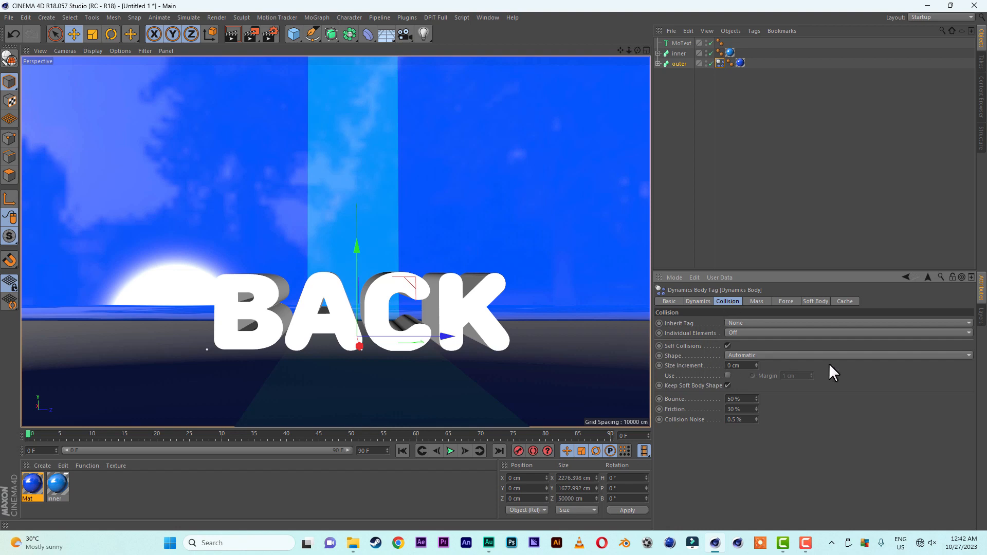
{"action": "left_click", "coordinate": [792, 355]}
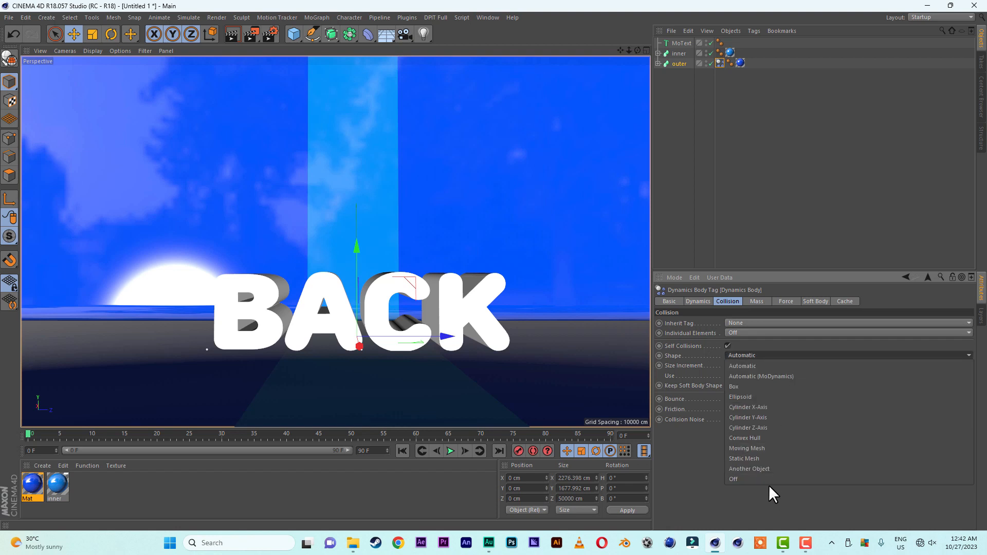
{"action": "left_click", "coordinate": [772, 457]}
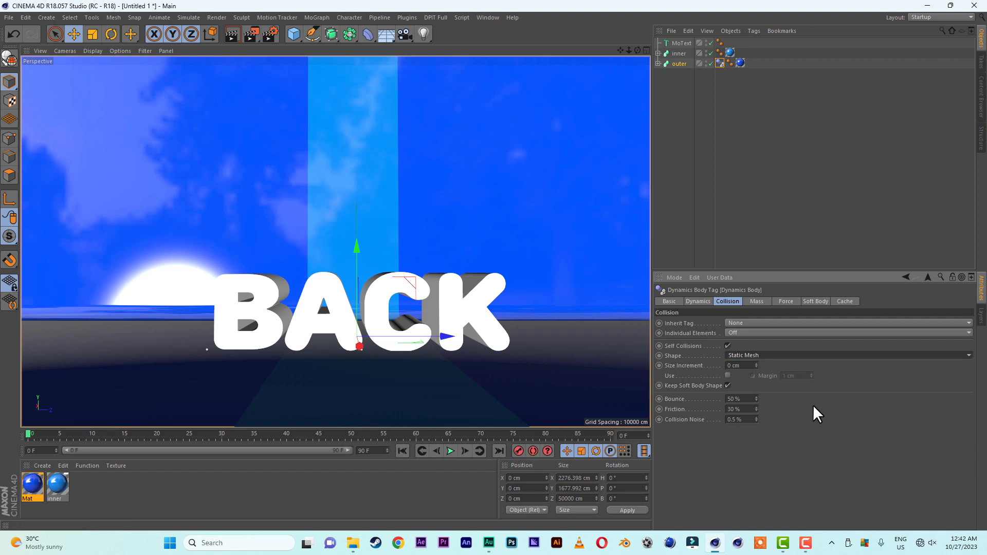
Try the Automatic collision shape on the outer sweep, play the simulation, and return to frame 0
{"action": "left_click", "coordinate": [762, 354]}
{"action": "left_click", "coordinate": [757, 363]}
{"action": "left_click", "coordinate": [450, 451]}
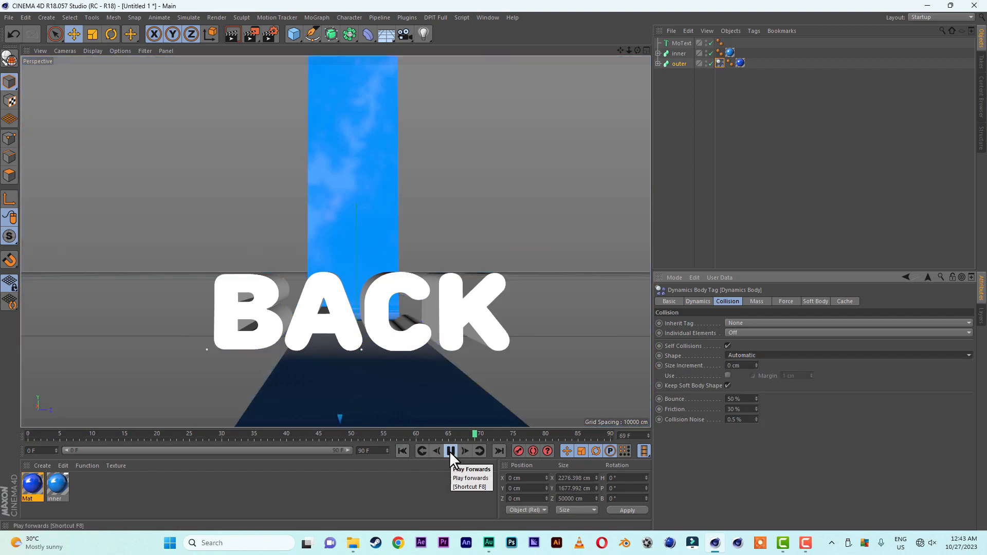
{"action": "left_click", "coordinate": [449, 451]}
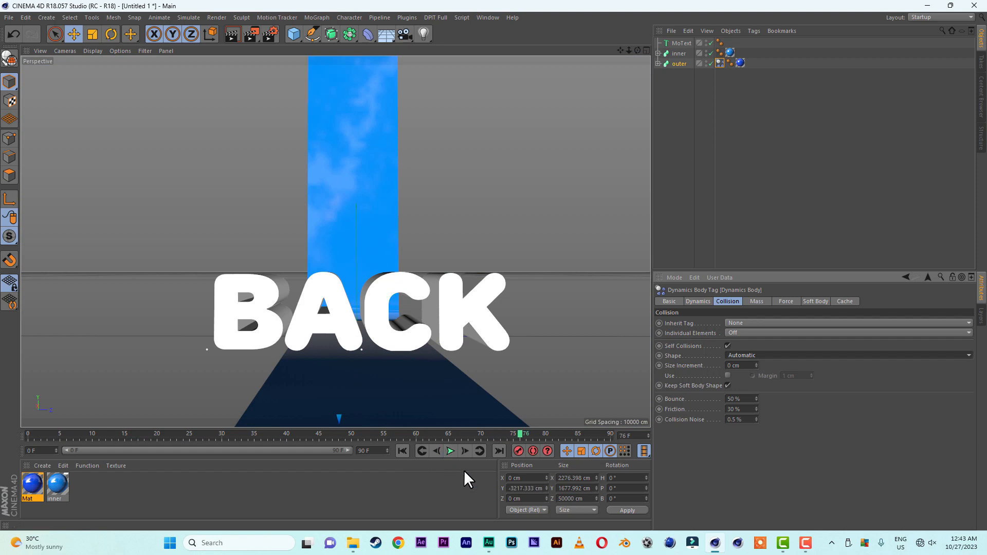
{"action": "left_click", "coordinate": [403, 451]}
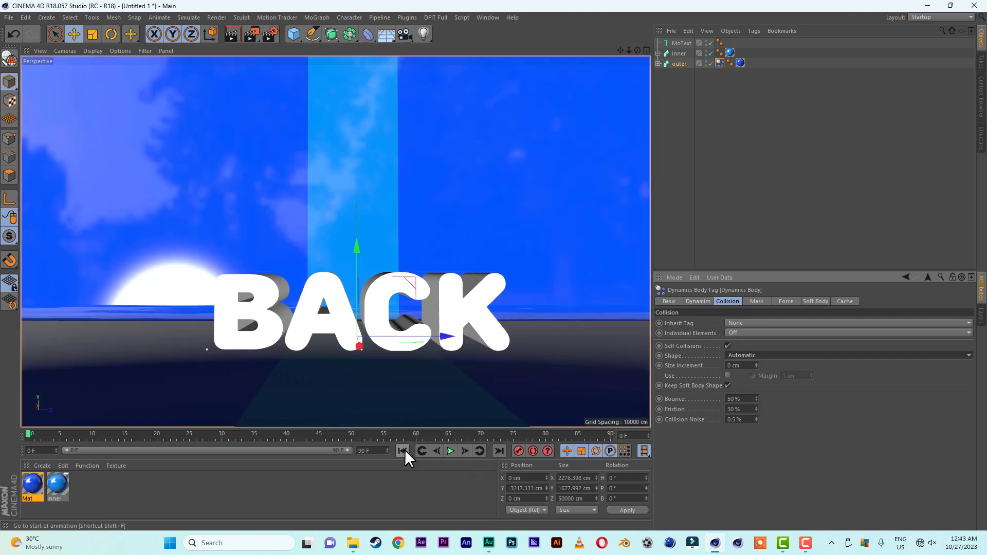
Set the outer sweep's collision shape back to Static Mesh, then play the simulation and rewind it to the start
{"action": "left_click", "coordinate": [769, 355]}
{"action": "left_click", "coordinate": [758, 456]}
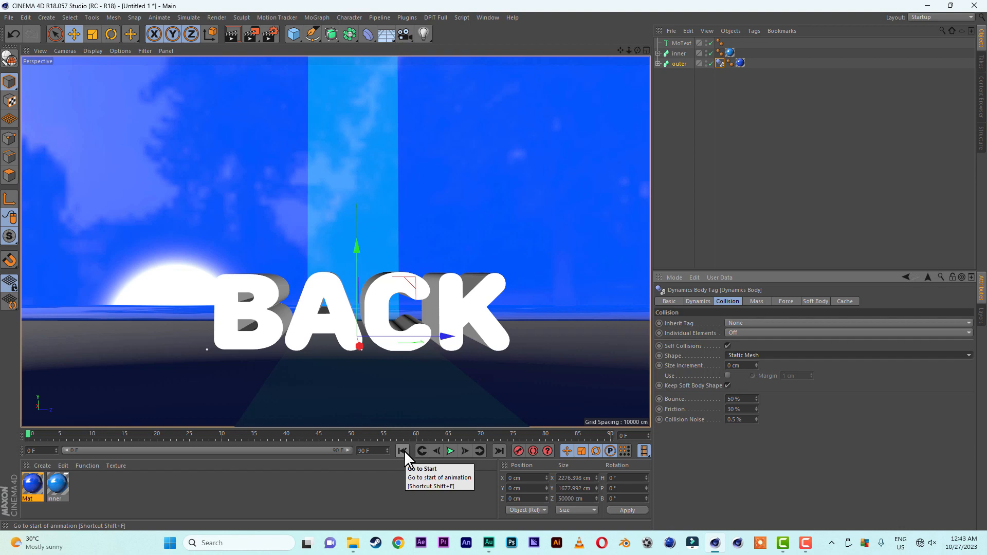
{"action": "left_click", "coordinate": [451, 451]}
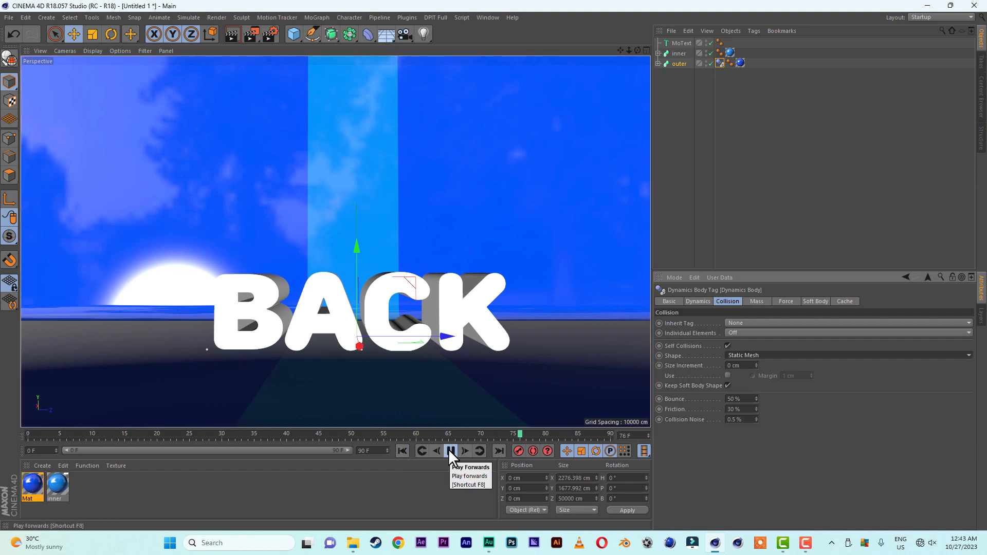
{"action": "left_click", "coordinate": [451, 451]}
{"action": "left_click", "coordinate": [402, 451]}
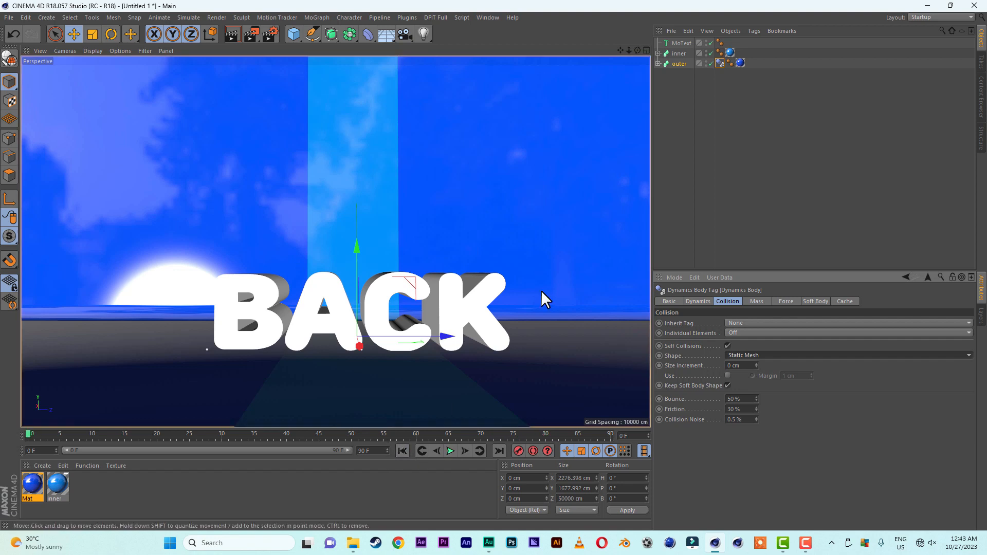
Rename the MoText object as BACK and add a Rigid Body simulation tag to it
{"action": "left_click", "coordinate": [678, 42]}
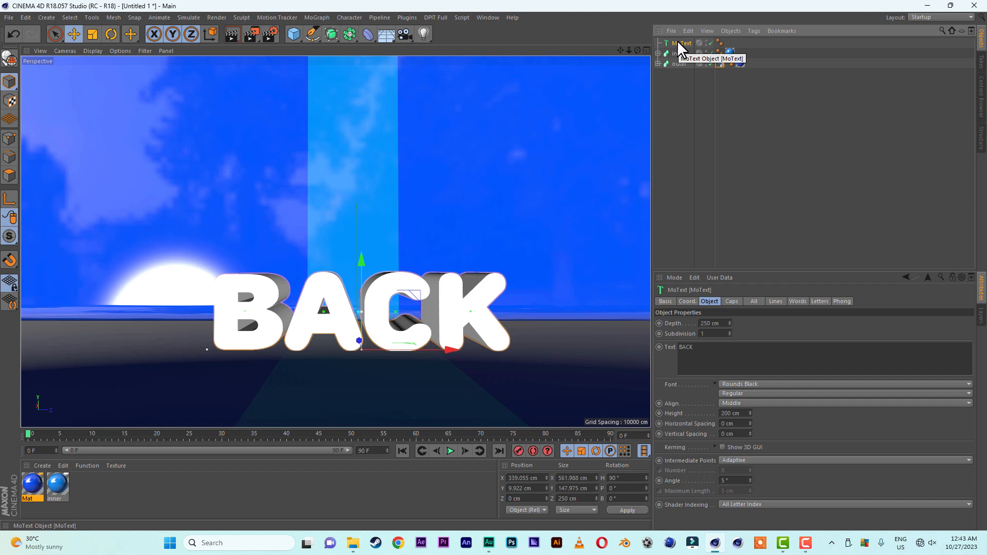
{"action": "double_click", "coordinate": [677, 41]}
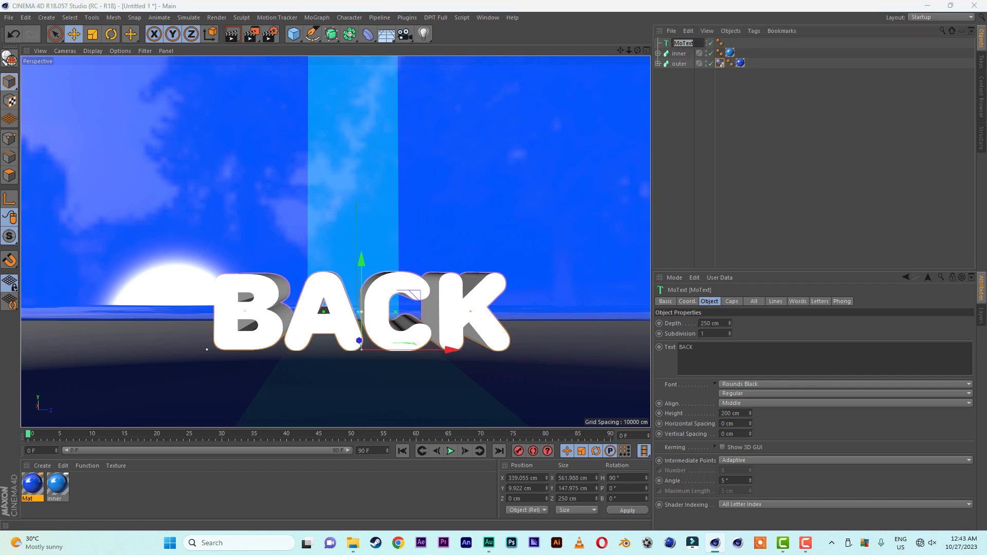
{"action": "type", "text": "BACK"}
{"action": "key", "text": "Return"}
{"action": "right_click", "coordinate": [675, 43]}
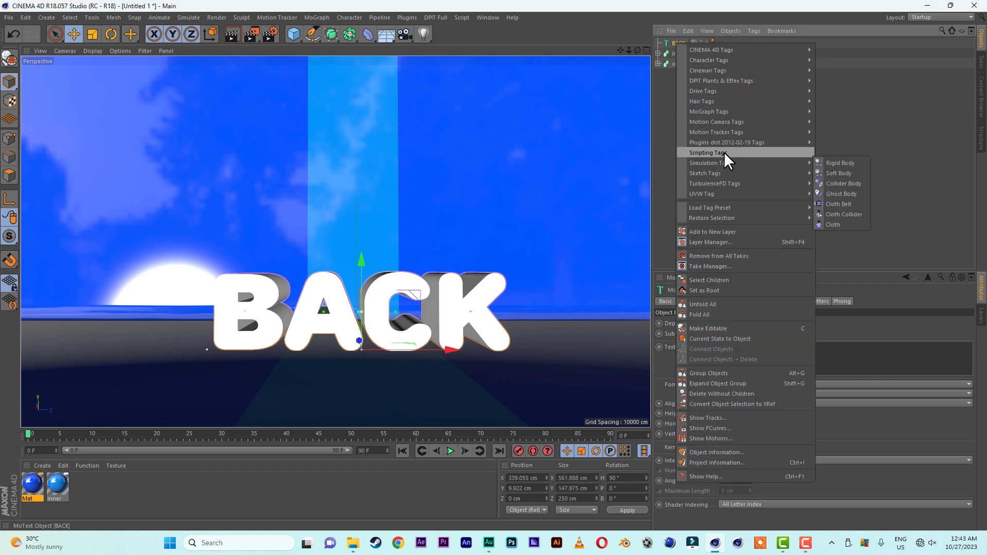
{"action": "mouse_move", "coordinate": [723, 152]}
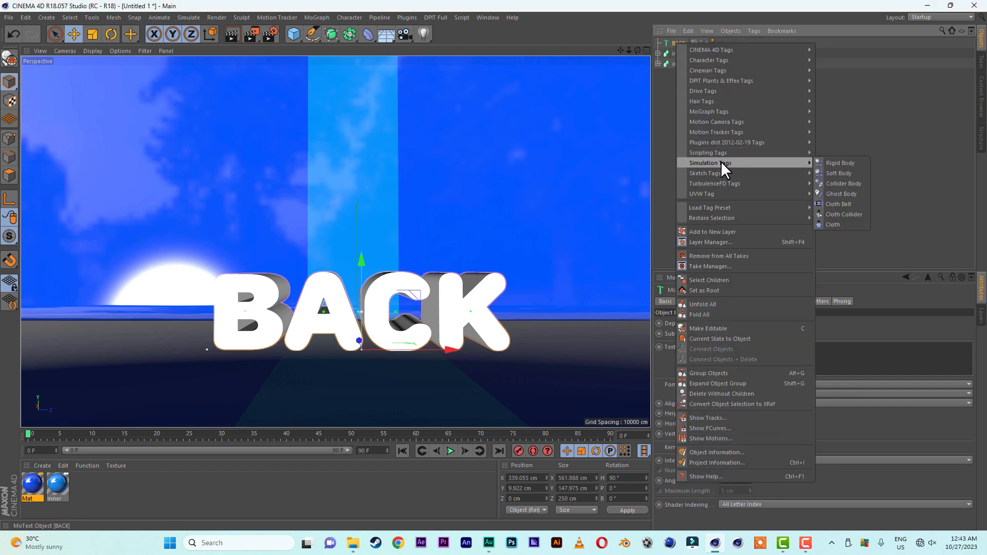
{"action": "left_click", "coordinate": [857, 163]}
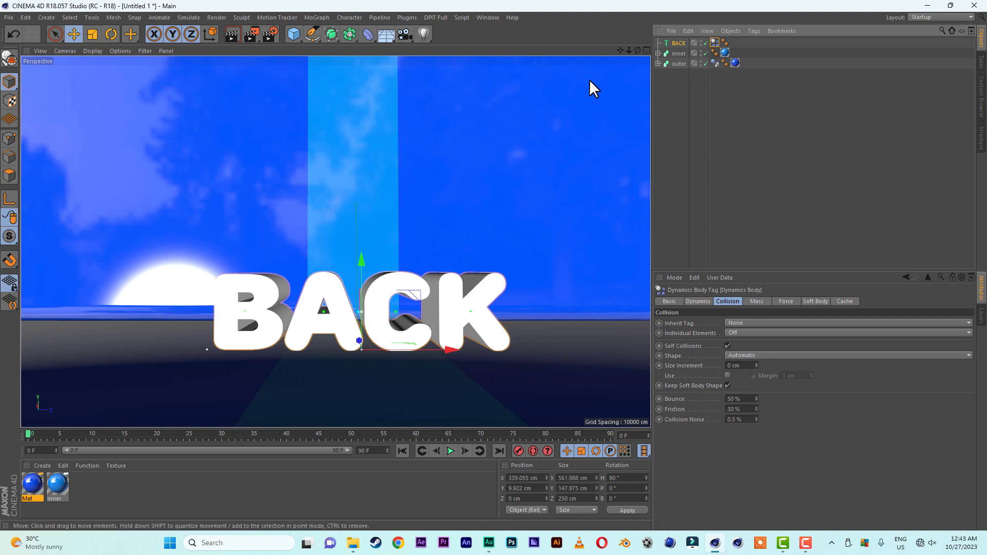
Raise the BACK text high above the floor to about Y 2095 cm, and play the simulation to see it fall
{"action": "left_click", "coordinate": [648, 50]}
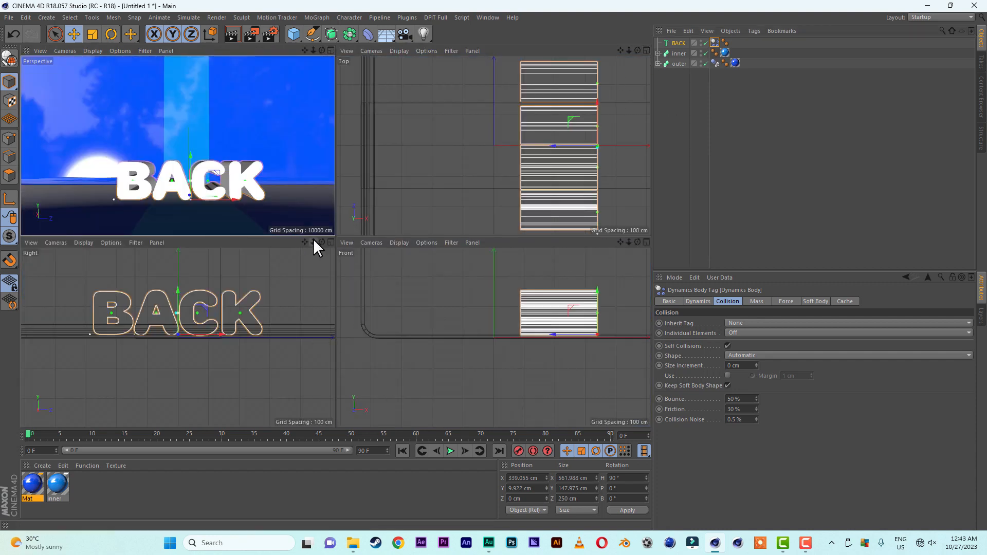
{"action": "left_click_drag", "start_coordinate": [313, 242], "coordinate": [317, 284]}
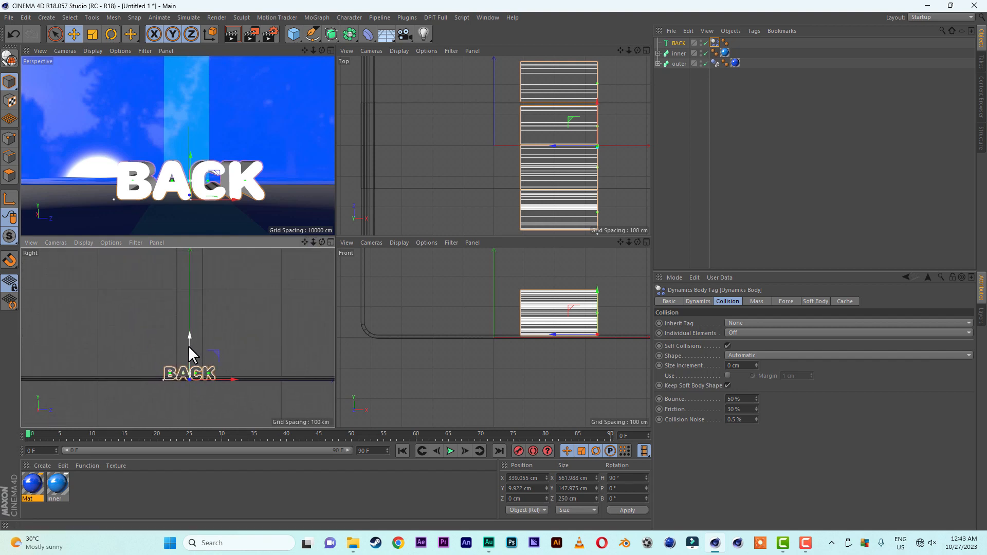
{"action": "left_click_drag", "start_coordinate": [188, 347], "coordinate": [189, 156]}
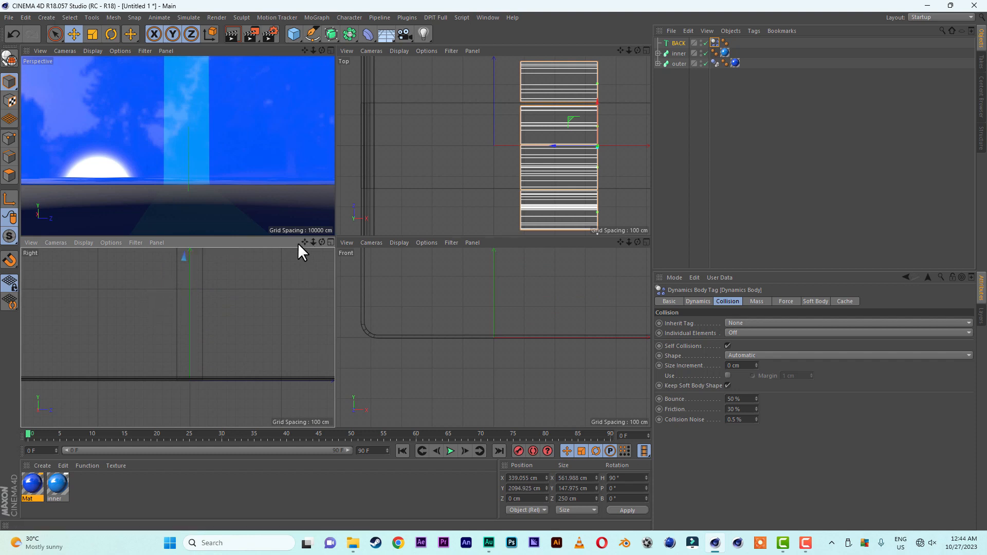
{"action": "left_click_drag", "start_coordinate": [304, 242], "coordinate": [317, 230]}
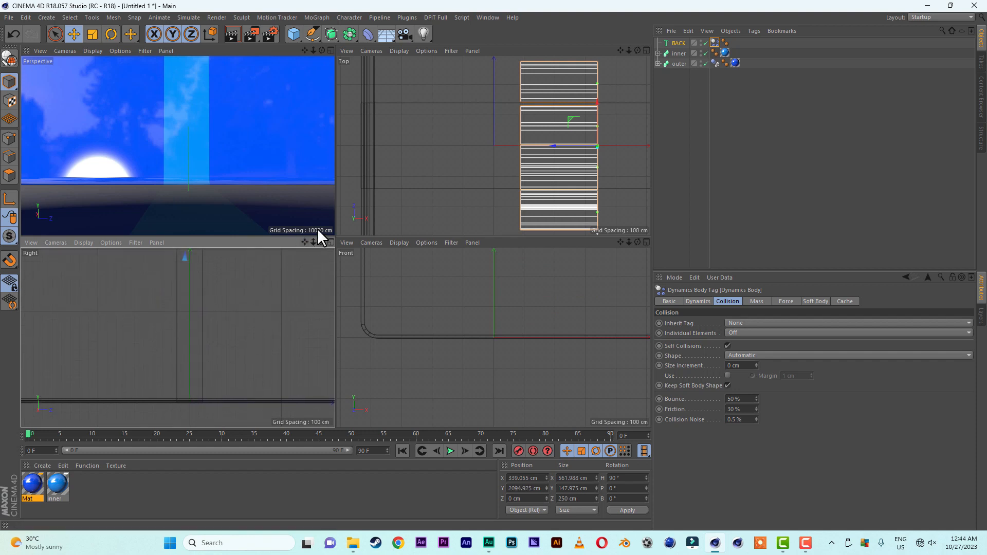
{"action": "left_click", "coordinate": [332, 51]}
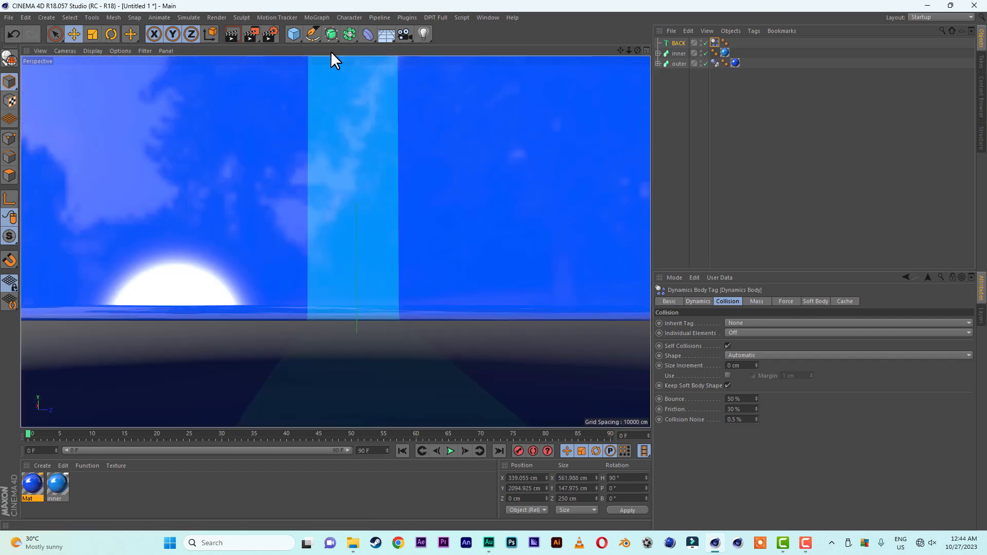
{"action": "left_click", "coordinate": [449, 451]}
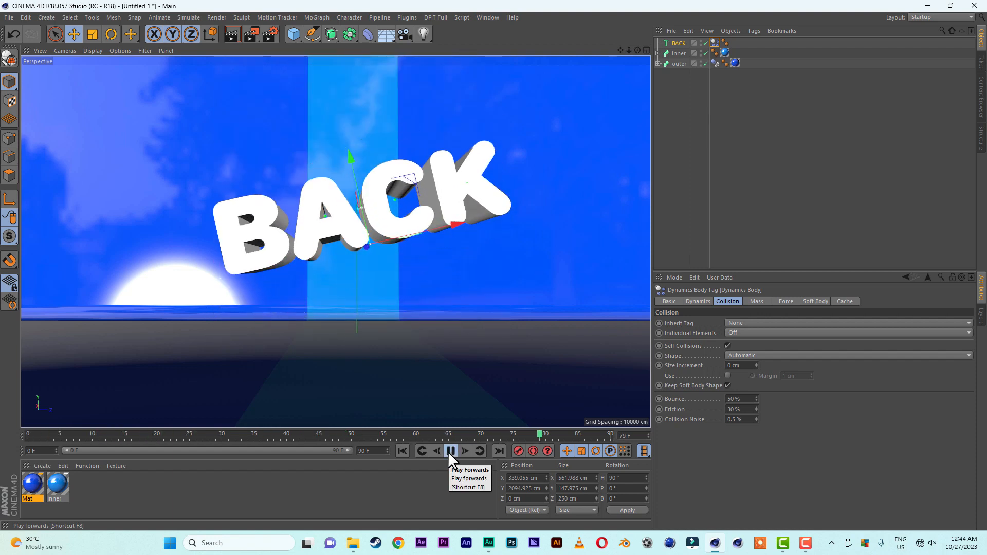
{"action": "left_click", "coordinate": [449, 451]}
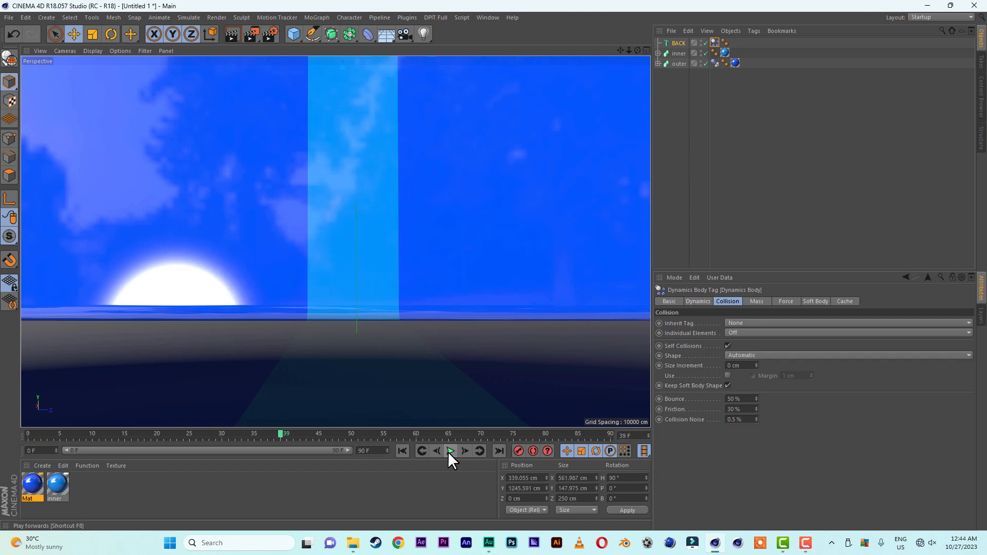
Extend the timeline's end to frame 290 and play the simulation from frame 0
{"action": "left_click", "coordinate": [360, 451]}
{"action": "type", "text": "2"}
{"action": "left_click", "coordinate": [350, 488]}
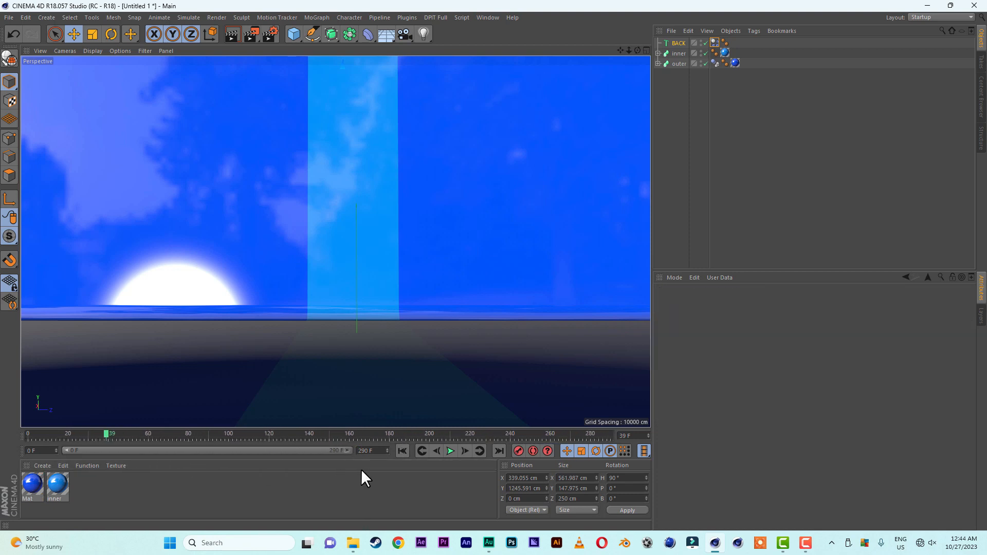
{"action": "left_click", "coordinate": [399, 451]}
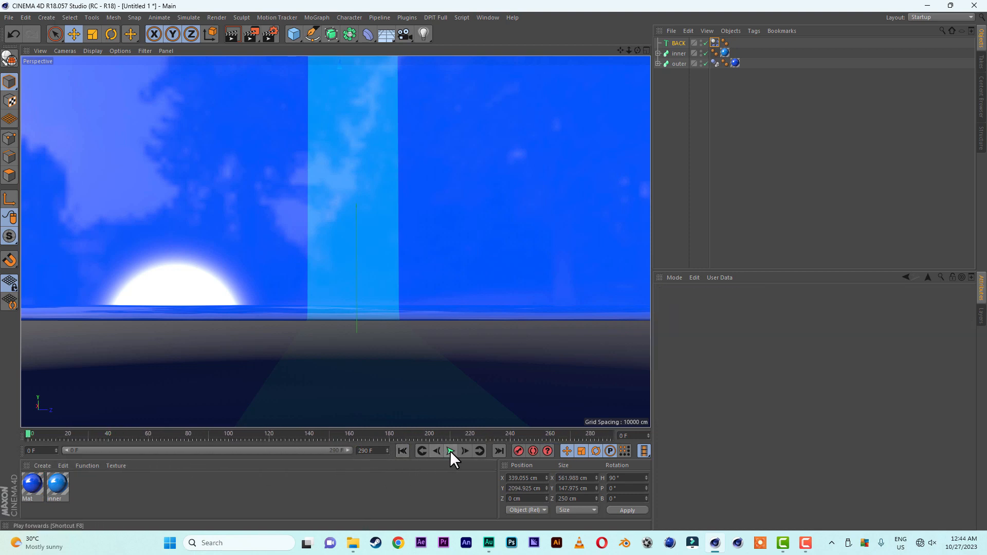
{"action": "left_click", "coordinate": [450, 450]}
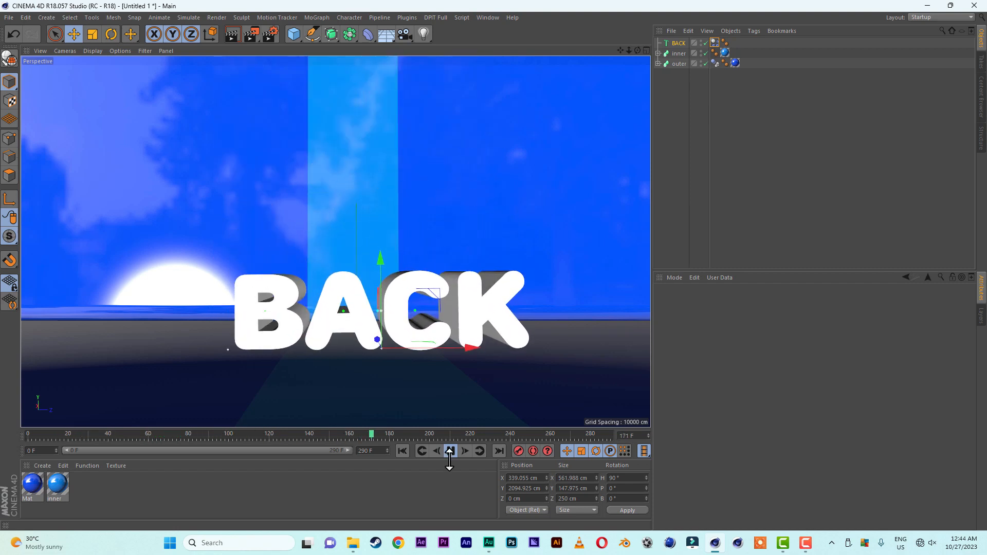
{"action": "left_click", "coordinate": [450, 451]}
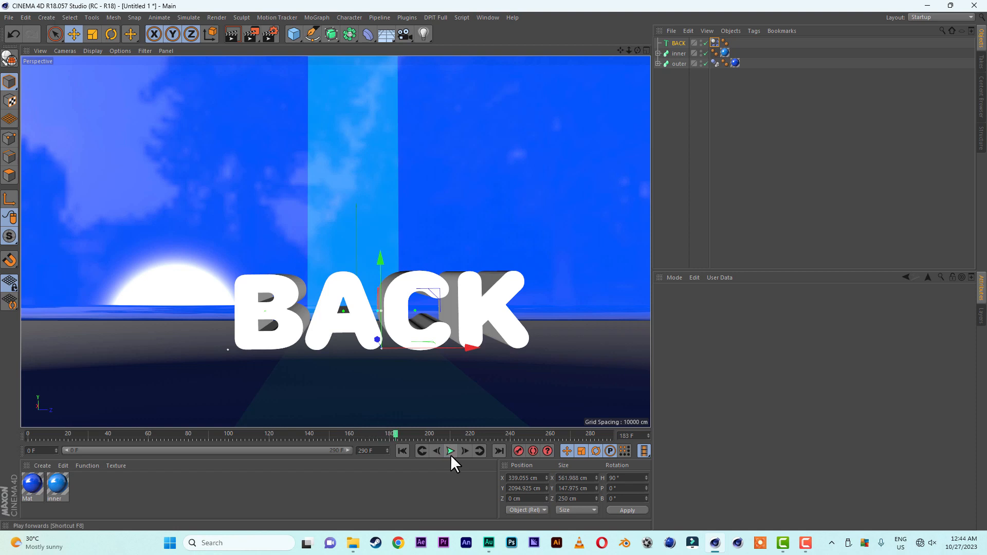
Set the BACK dynamics tag's bounce to 15% and friction to 5%, and replay the simulation from the start
{"action": "left_click", "coordinate": [714, 44]}
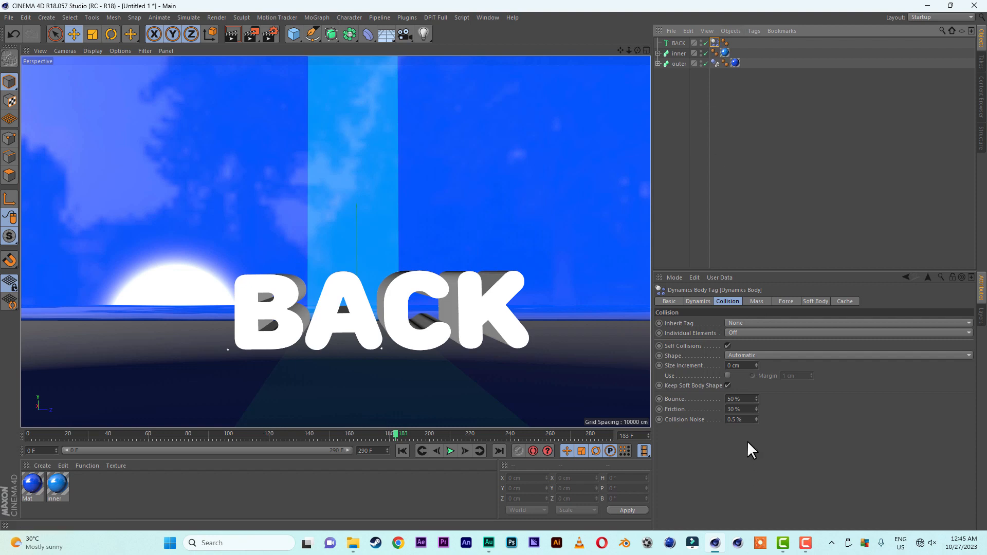
{"action": "double_click", "coordinate": [746, 401]}
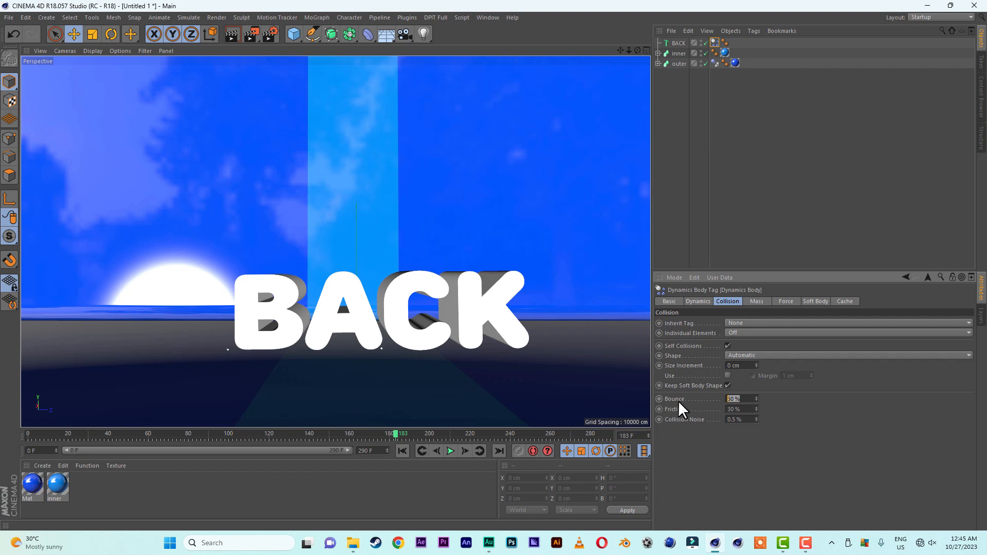
{"action": "type", "text": "15"}
{"action": "key", "text": "Tab"}
{"action": "type", "text": "5"}
{"action": "left_click", "coordinate": [402, 450]}
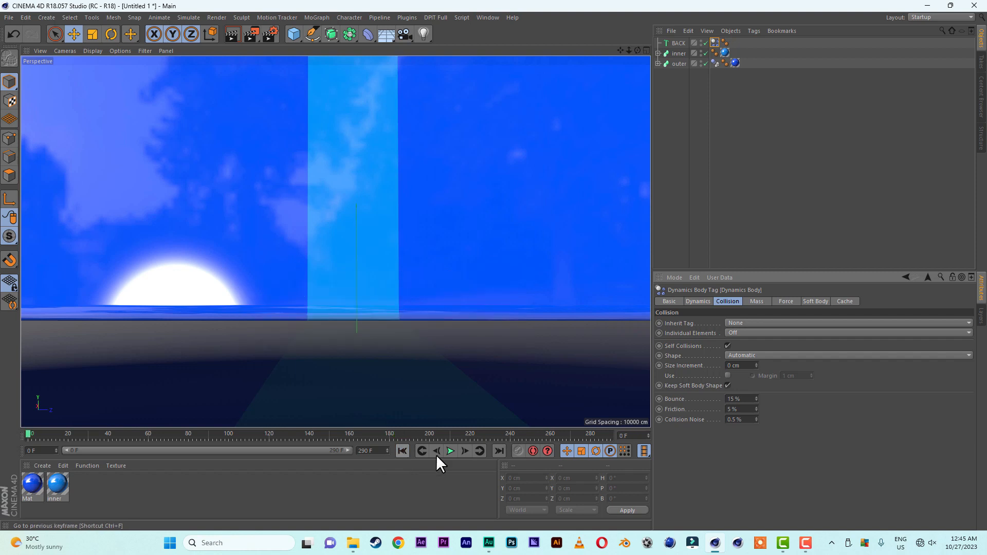
{"action": "left_click", "coordinate": [450, 452]}
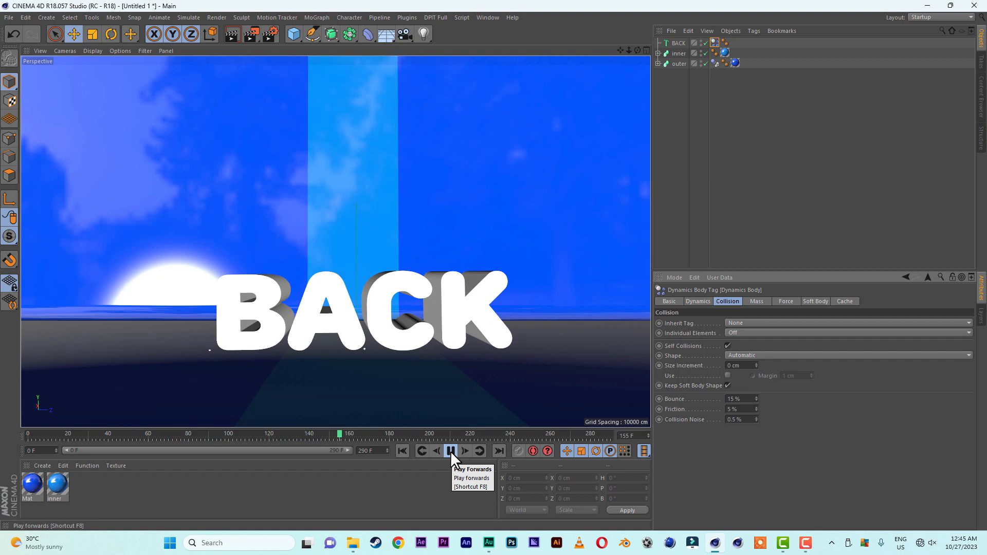
{"action": "left_click", "coordinate": [450, 452]}
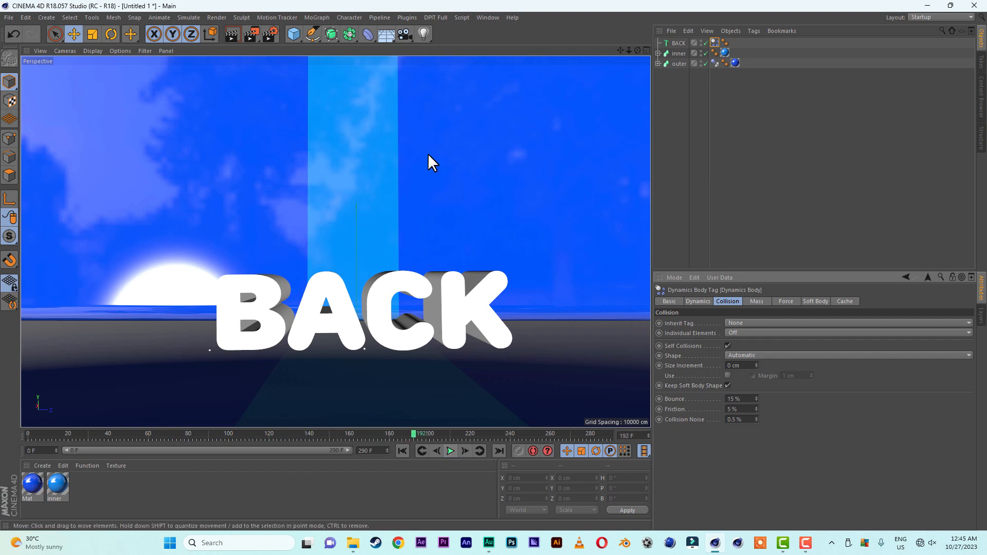
Duplicate the BACK text object and rename the copy as WELCOME
{"action": "left_click", "coordinate": [752, 115]}
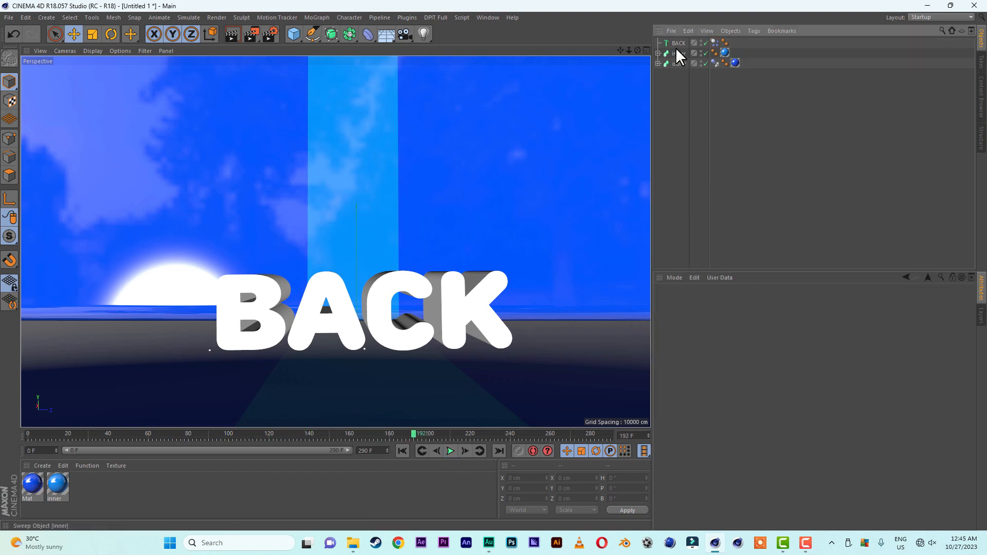
{"action": "left_click", "coordinate": [677, 42]}
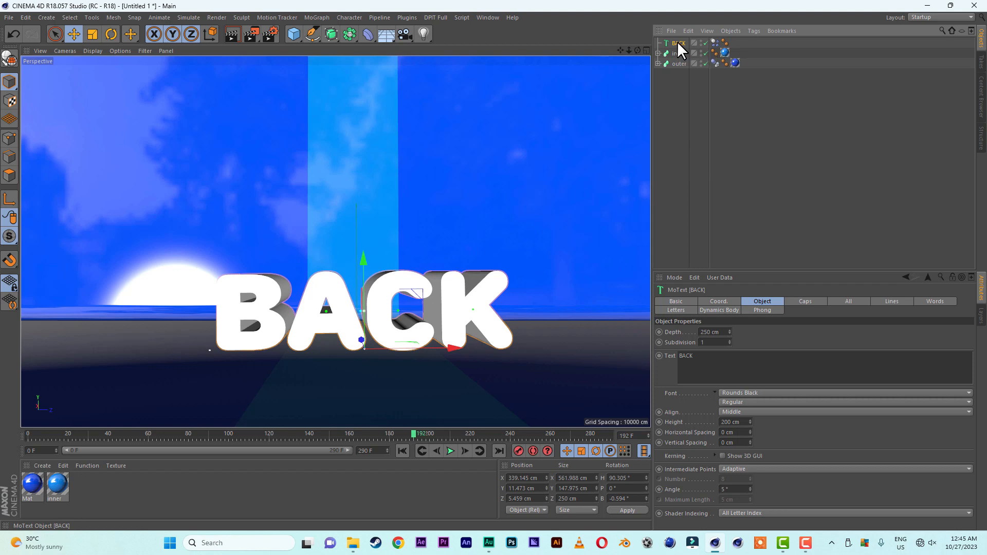
{"action": "left_click_drag", "start_coordinate": [677, 41], "coordinate": [677, 45], "text": "ctrl"}
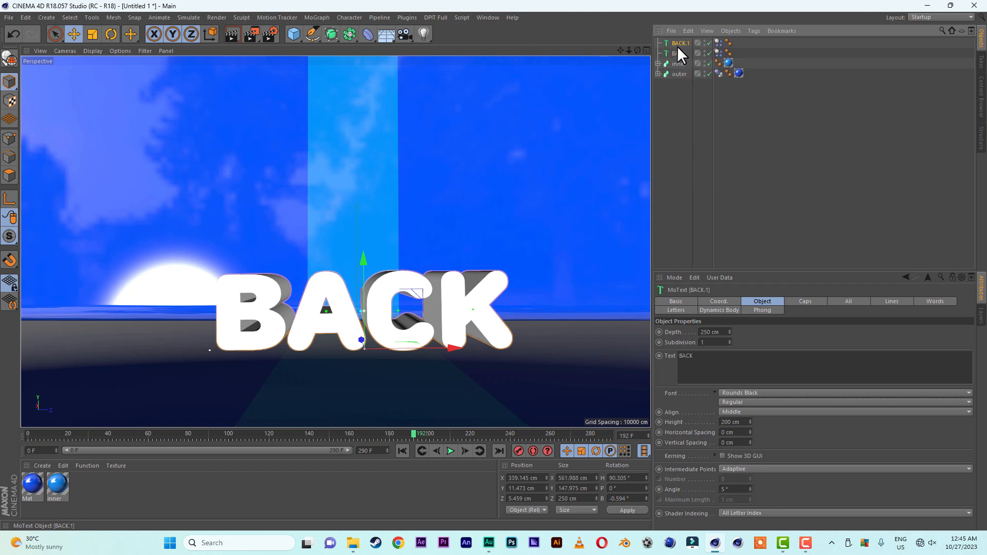
{"action": "double_click", "coordinate": [680, 42]}
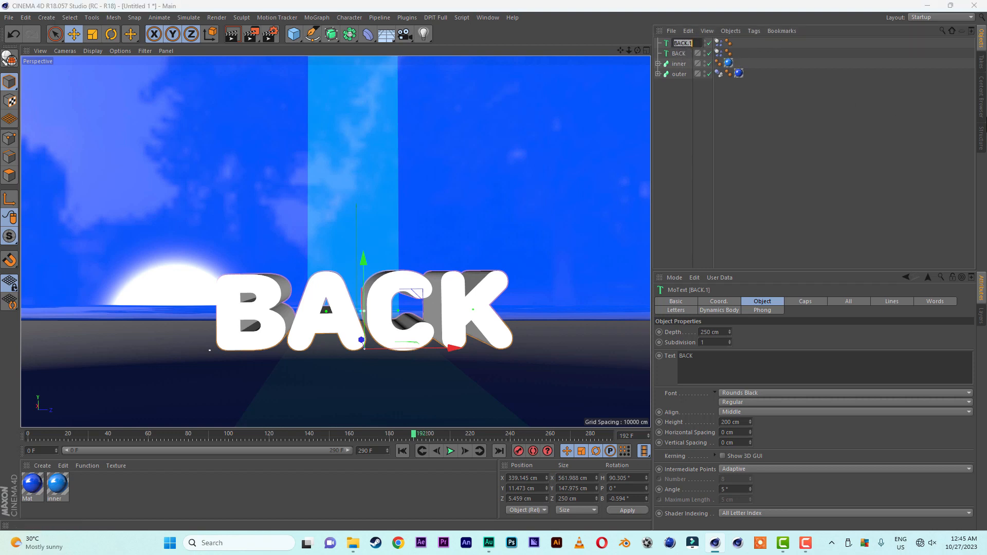
{"action": "type", "text": "WELCOME"}
{"action": "key", "text": "Return"}
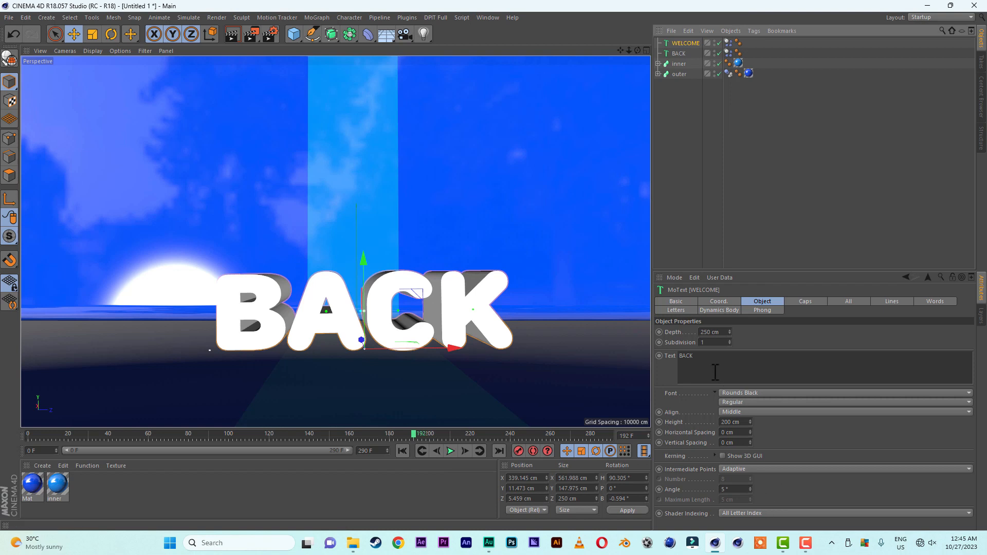
Change the duplicate's text to WELCOME and reduce its text height to 104 cm
{"action": "left_click_drag", "start_coordinate": [706, 356], "coordinate": [665, 356]}
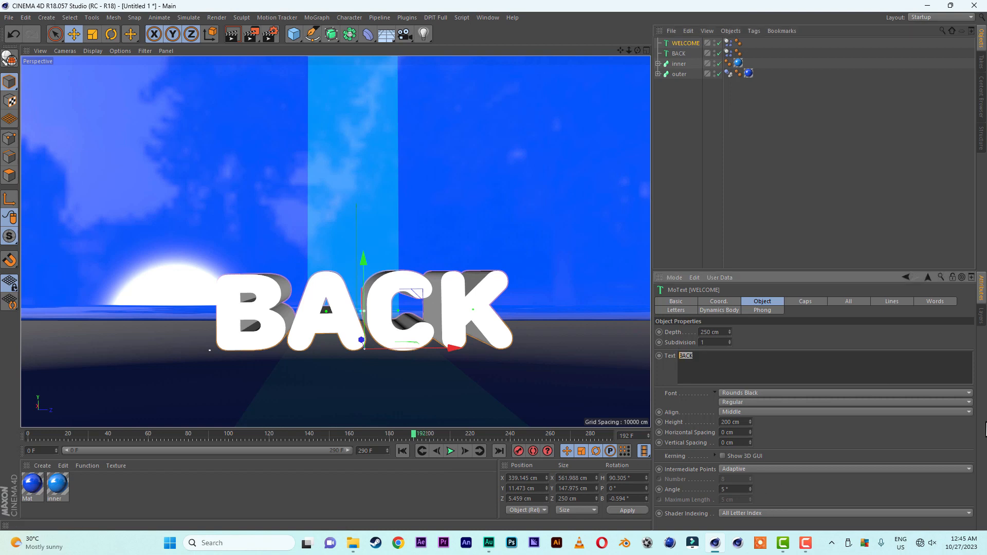
{"action": "type", "text": "WELCOME"}
{"action": "left_click", "coordinate": [786, 341]}
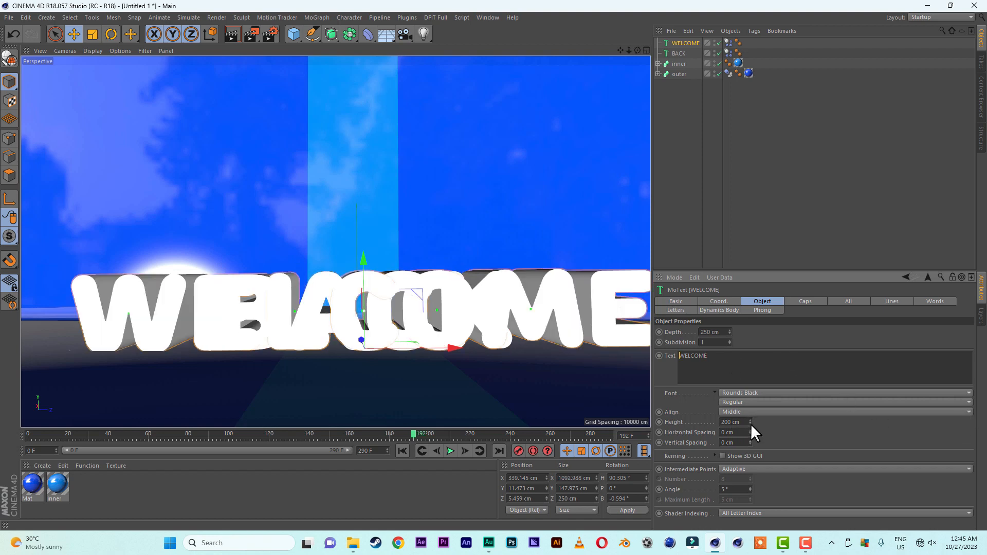
{"action": "left_click_drag", "start_coordinate": [751, 424], "coordinate": [750, 423]}
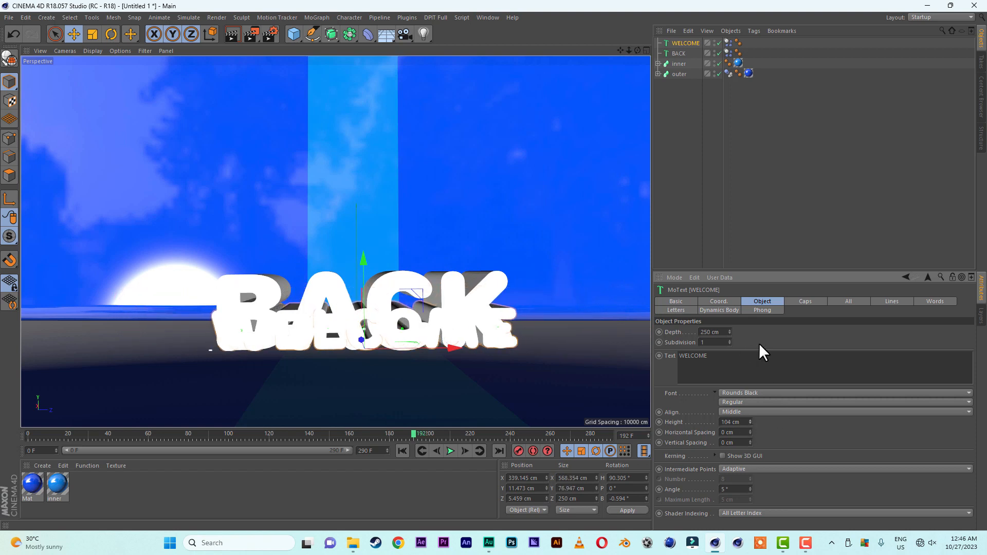
Set the WELCOME text's depth to 200 cm and raise it directly above BACK, to about Y 155 cm
{"action": "left_click_drag", "start_coordinate": [727, 333], "coordinate": [608, 327]}
{"action": "type", "text": "200"}
{"action": "key", "text": "Return"}
{"action": "left_click_drag", "start_coordinate": [364, 260], "coordinate": [367, 184]}
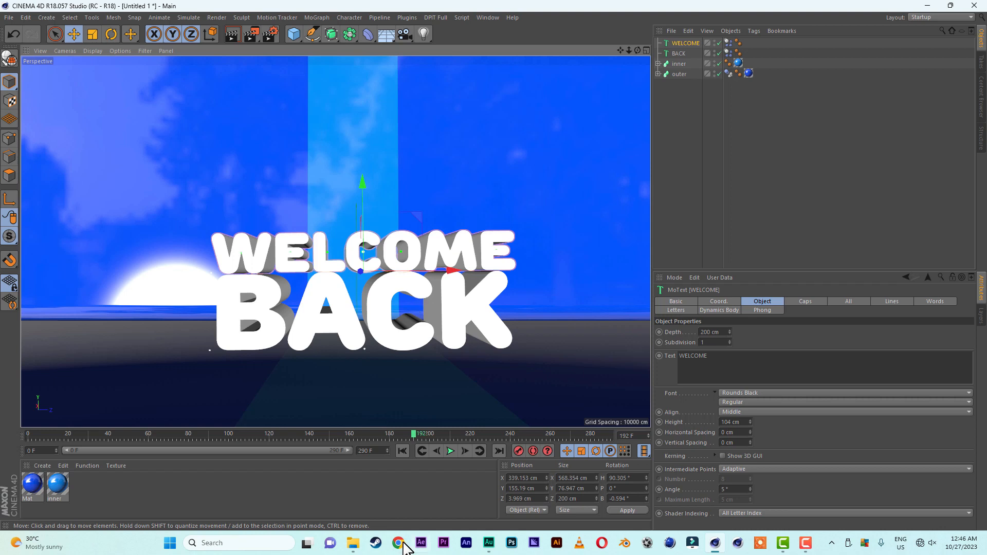
Return to frame 0 and lower the BACK text beneath WELCOME, to about Y 1764 cm
{"action": "left_click", "coordinate": [402, 451]}
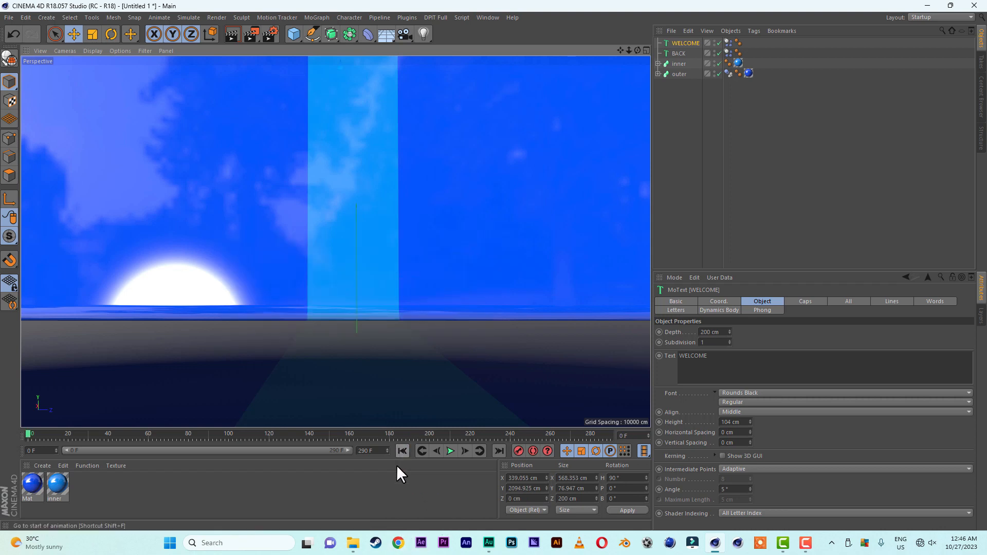
{"action": "scroll", "coordinate": [336, 241], "scroll_direction": "down", "scroll_amount": 5}
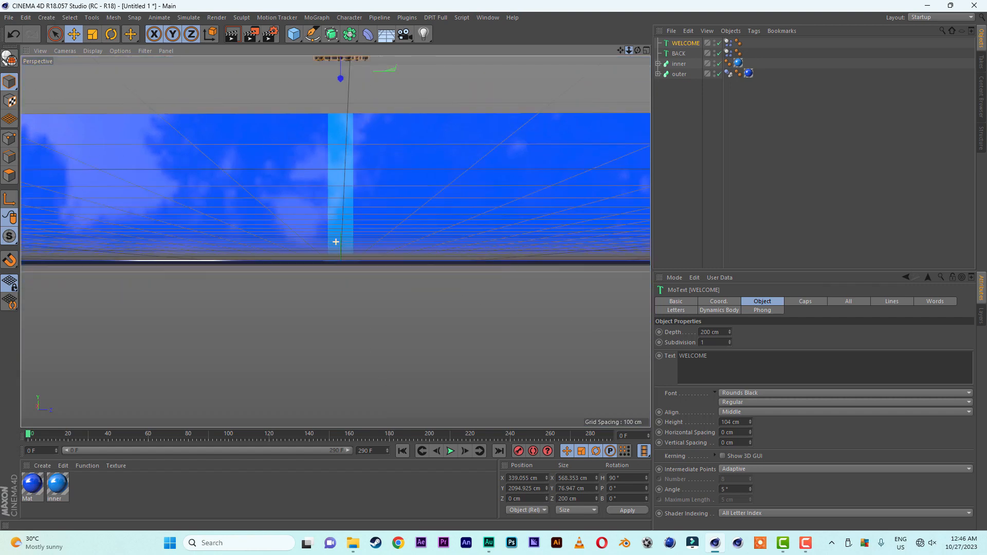
{"action": "left_click_drag", "start_coordinate": [620, 50], "coordinate": [620, 85]}
{"action": "mouse_move", "coordinate": [637, 50]}
{"action": "left_mouse_down"}
{"action": "mouse_move", "coordinate": [637, 32]}
{"action": "mouse_move", "coordinate": [637, 50]}
{"action": "left_mouse_up"}
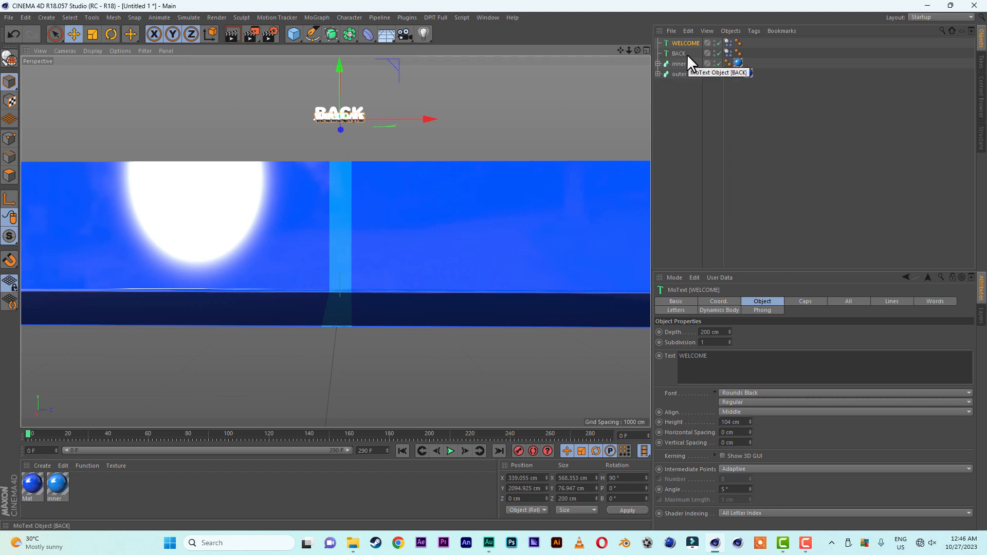
{"action": "left_click", "coordinate": [673, 53]}
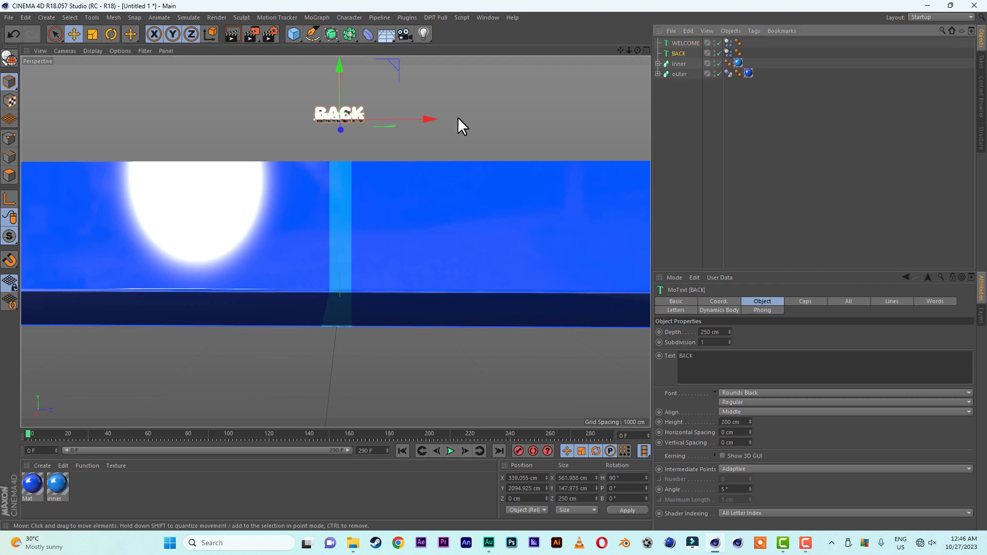
{"action": "left_click_drag", "start_coordinate": [339, 67], "coordinate": [335, 96]}
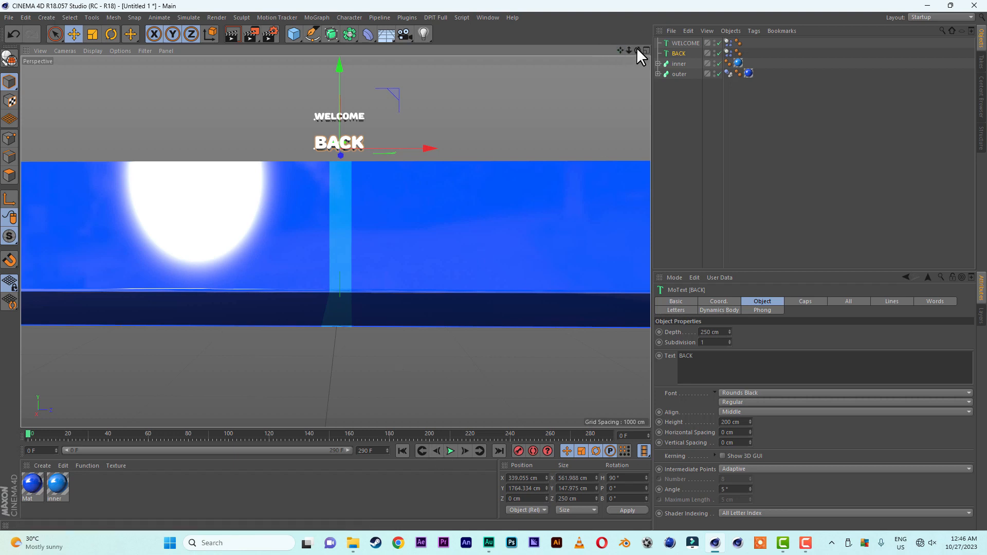
Play the falling WELCOME and BACK text simulation from the first frame to examine how the words land and stack
{"action": "left_click_drag", "start_coordinate": [628, 48], "coordinate": [621, 48]}
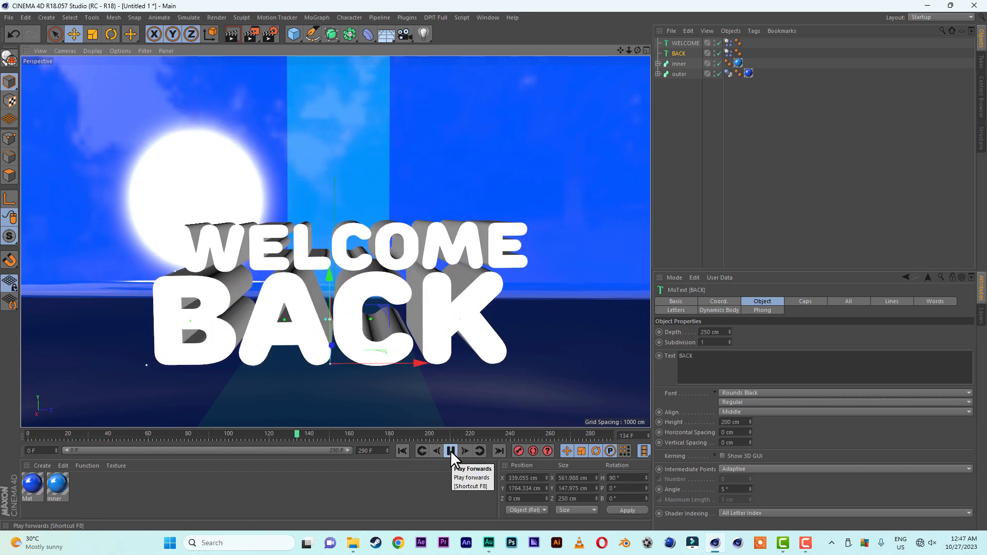
{"action": "left_click", "coordinate": [450, 450]}
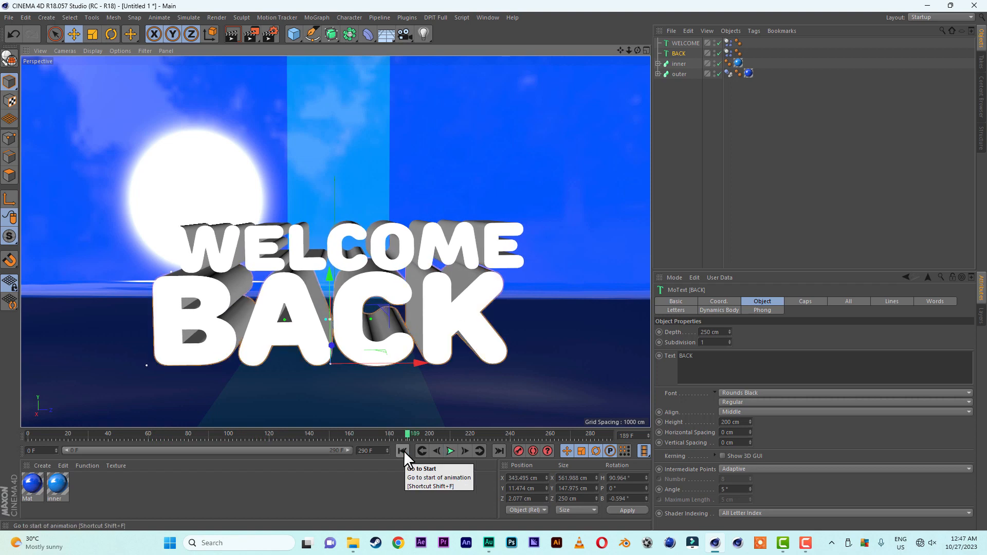
{"action": "left_click", "coordinate": [403, 450]}
{"action": "left_click", "coordinate": [449, 451]}
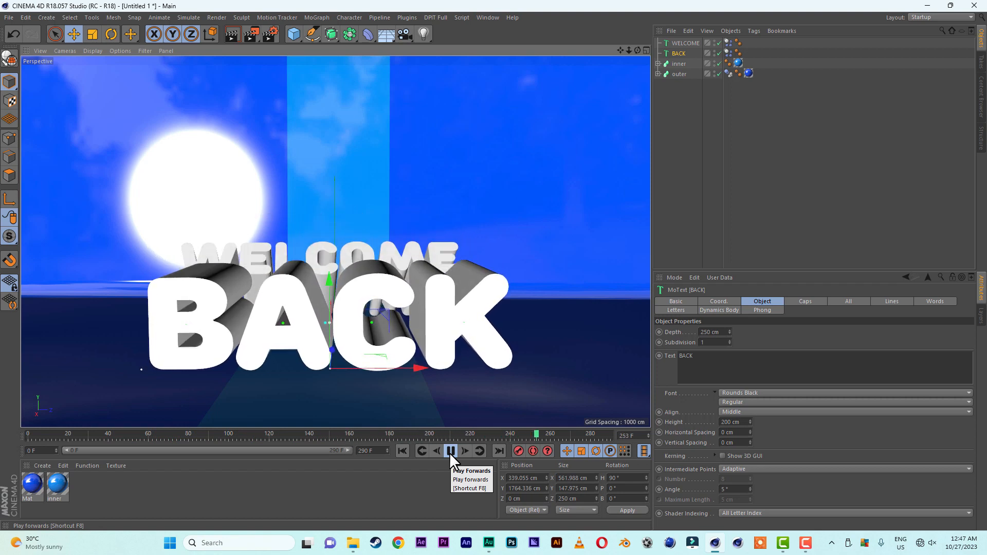
{"action": "left_click", "coordinate": [451, 451]}
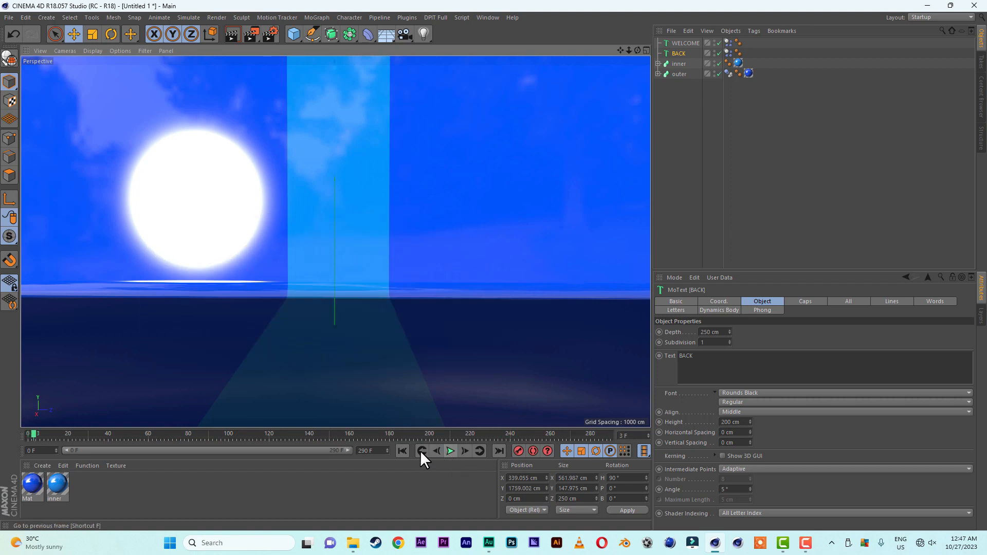
Set the WELCOME text's depth to 250 cm at frame 0 and replay the simulation until the words are stacked
{"action": "left_click", "coordinate": [402, 451]}
{"action": "left_click", "coordinate": [685, 43]}
{"action": "left_click_drag", "start_coordinate": [719, 332], "coordinate": [649, 332]}
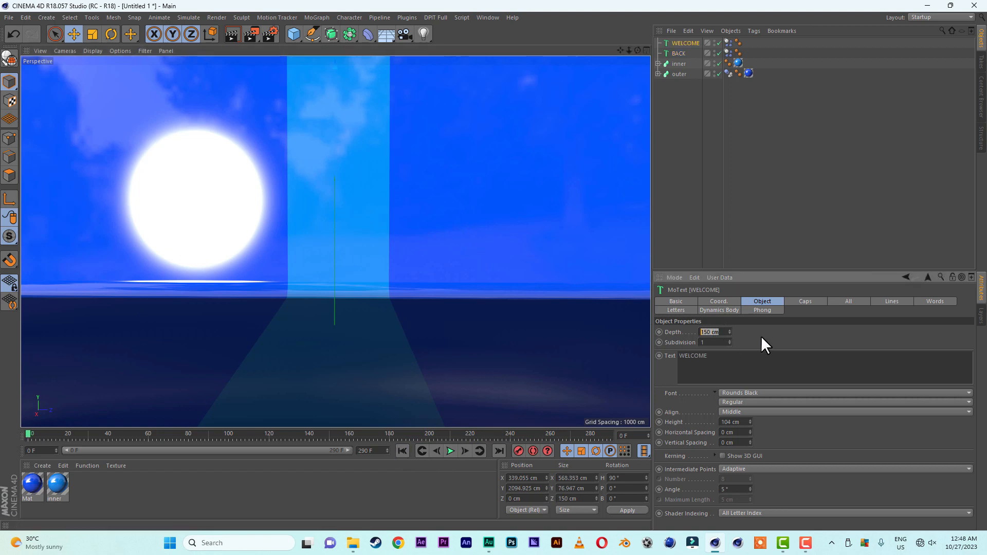
{"action": "type", "text": "250"}
{"action": "key", "text": "Return"}
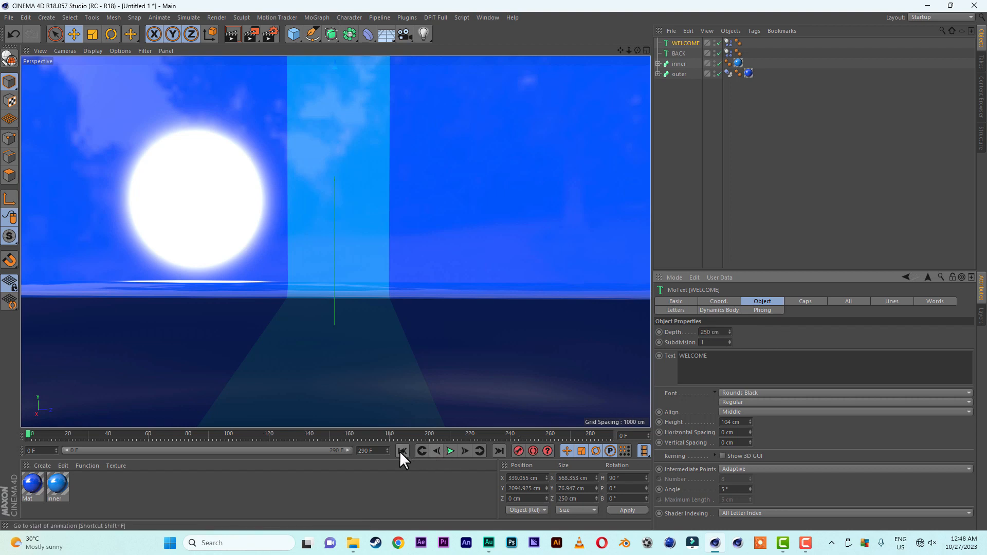
{"action": "left_click", "coordinate": [450, 451]}
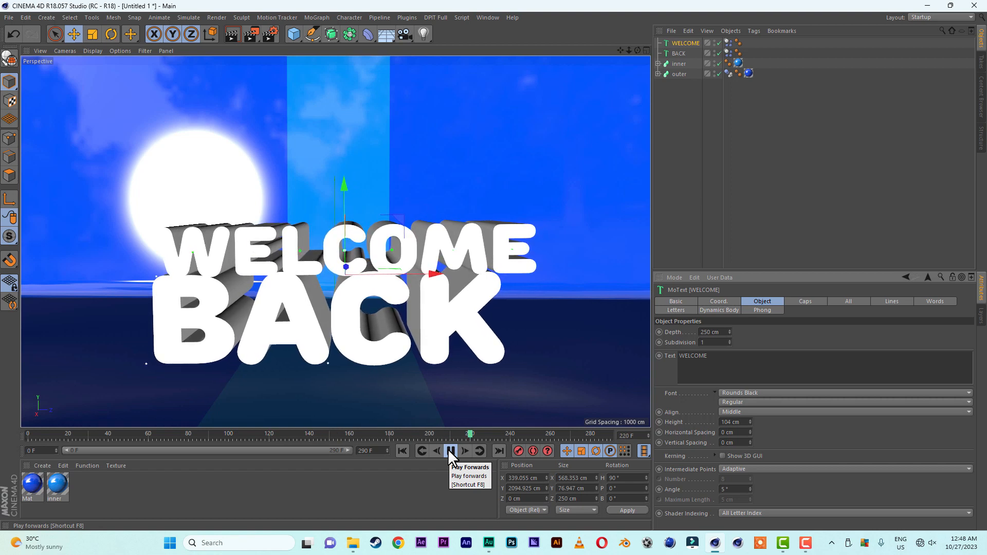
{"action": "left_click", "coordinate": [450, 451]}
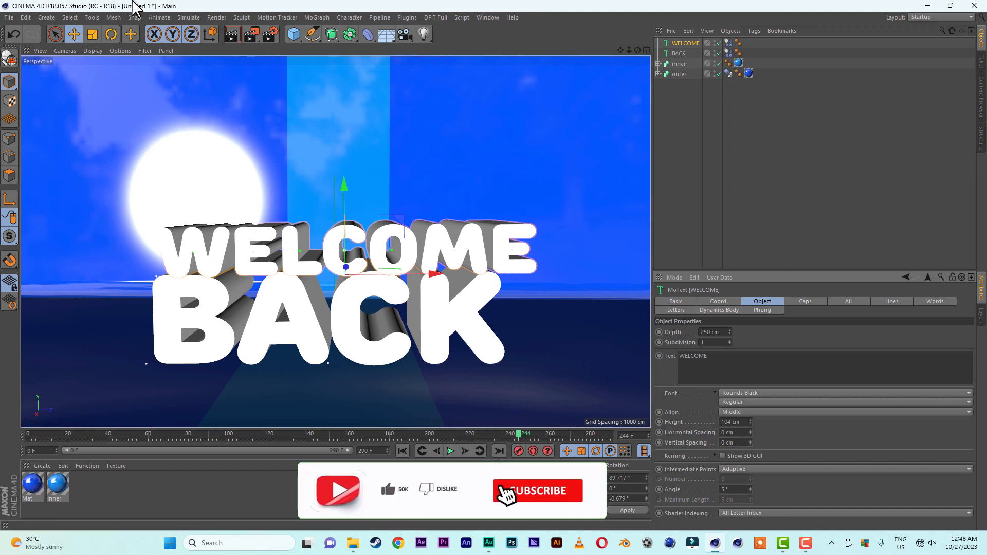
Add a Star spline, rotate its heading to 90°, and raise it above the text to about Y 387 cm
{"action": "left_click", "coordinate": [313, 39]}
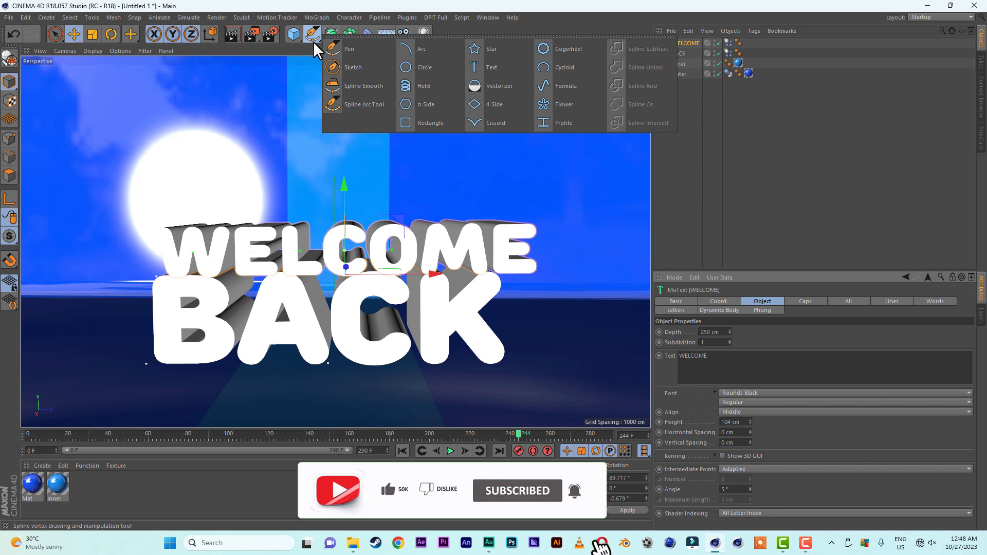
{"action": "left_click", "coordinate": [504, 51]}
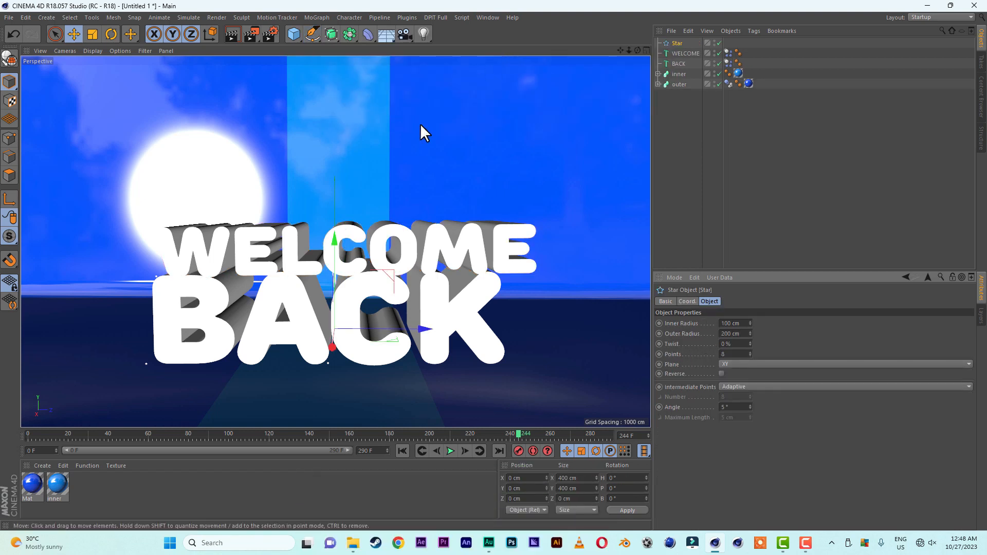
{"action": "left_click", "coordinate": [693, 303]}
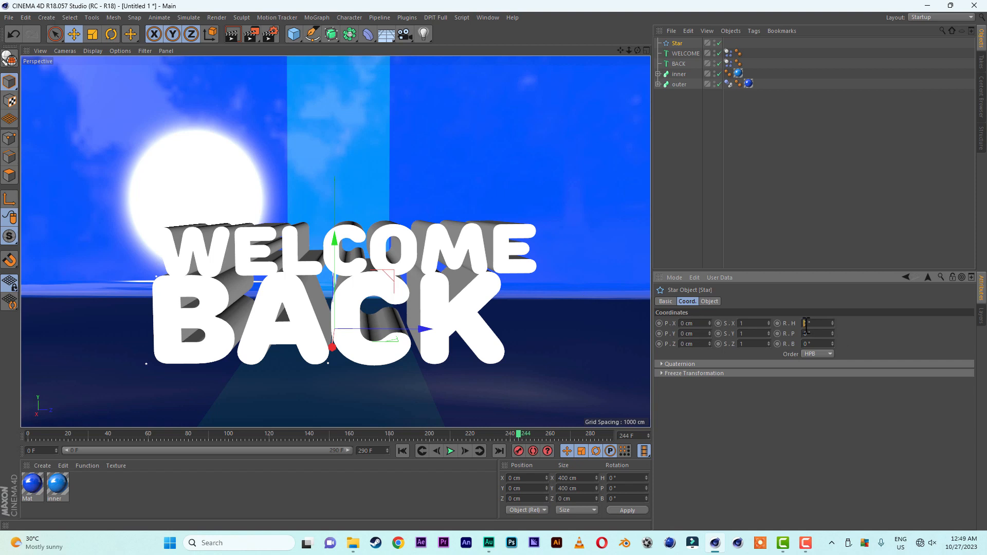
{"action": "type", "text": "90"}
{"action": "key", "text": "Return"}
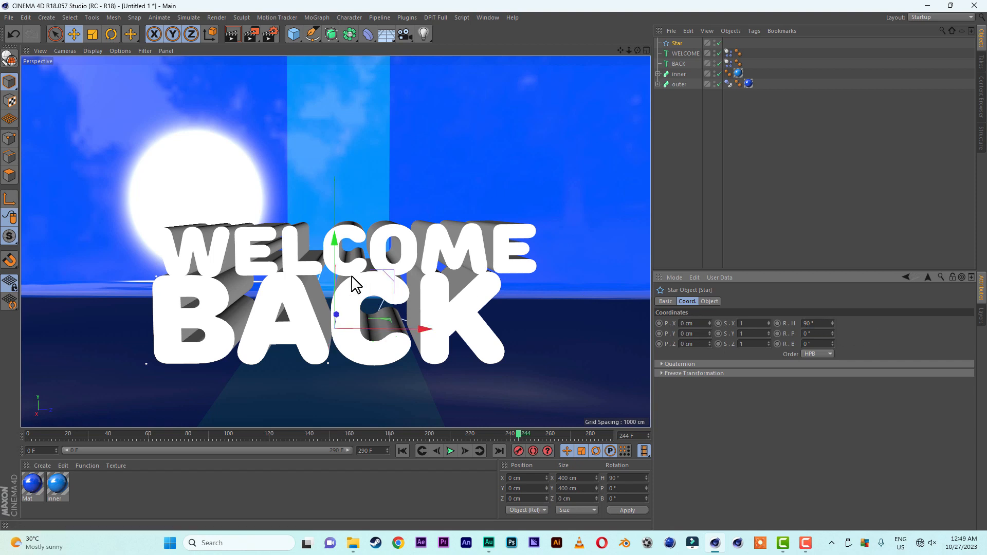
{"action": "left_click_drag", "start_coordinate": [337, 247], "coordinate": [332, 58]}
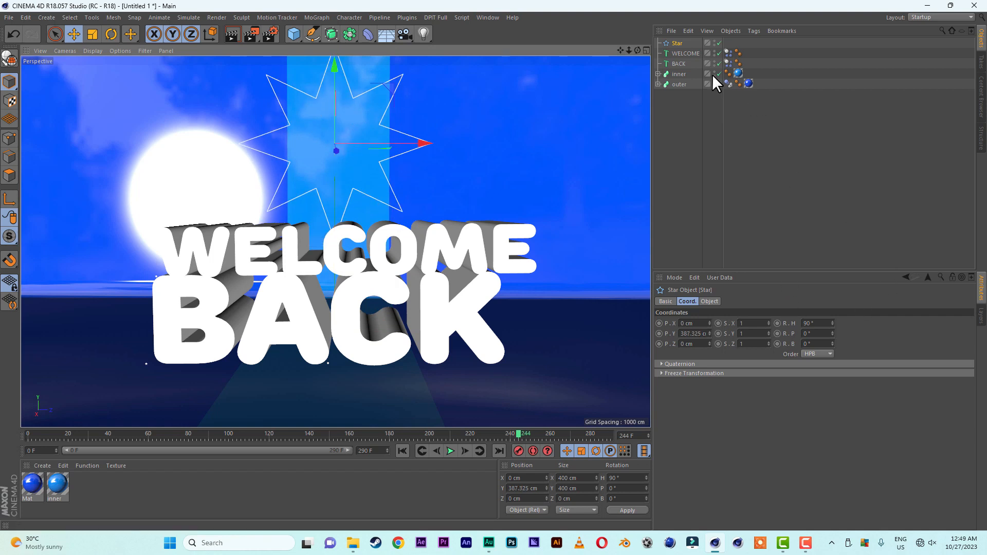
Give the star 5 points and an outer radius of 400 cm
{"action": "left_click", "coordinate": [710, 301]}
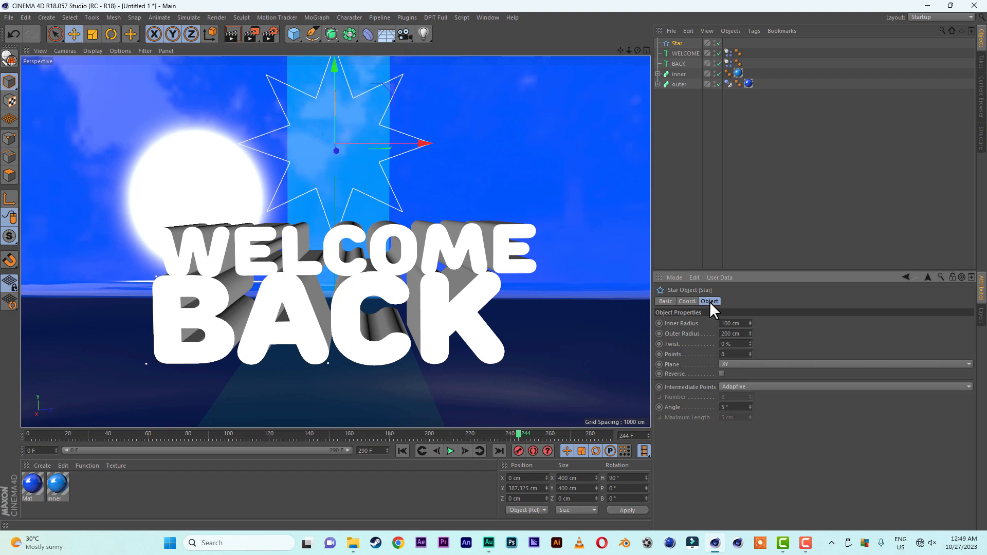
{"action": "double_click", "coordinate": [741, 354]}
{"action": "type", "text": "5"}
{"action": "key", "text": "Return"}
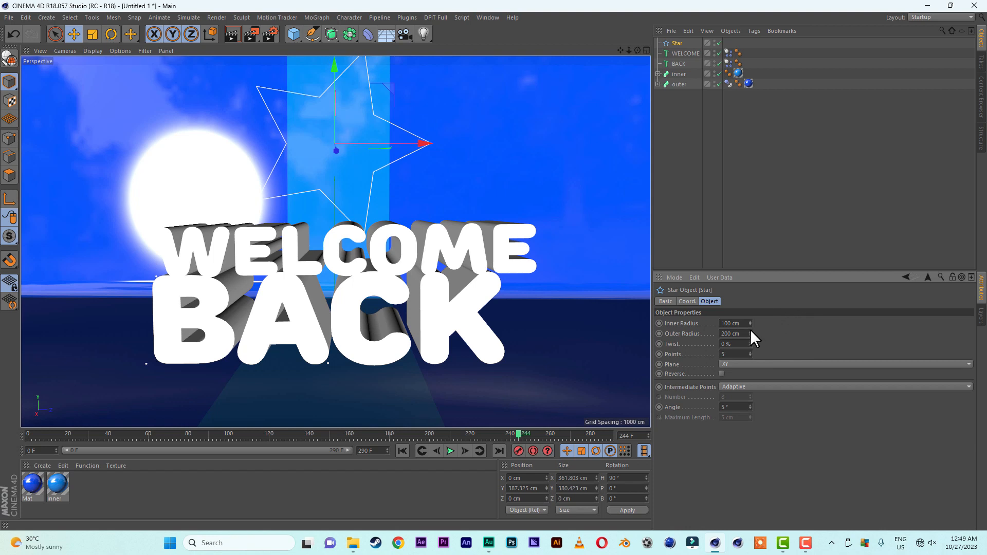
{"action": "left_click_drag", "start_coordinate": [749, 333], "coordinate": [749, 333]}
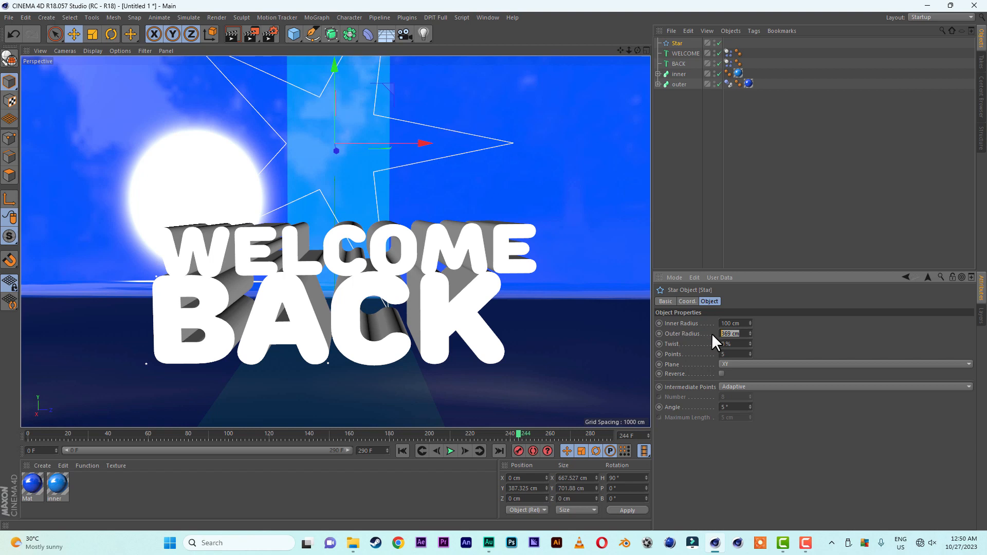
{"action": "type", "text": "400"}
{"action": "key", "text": "Return"}
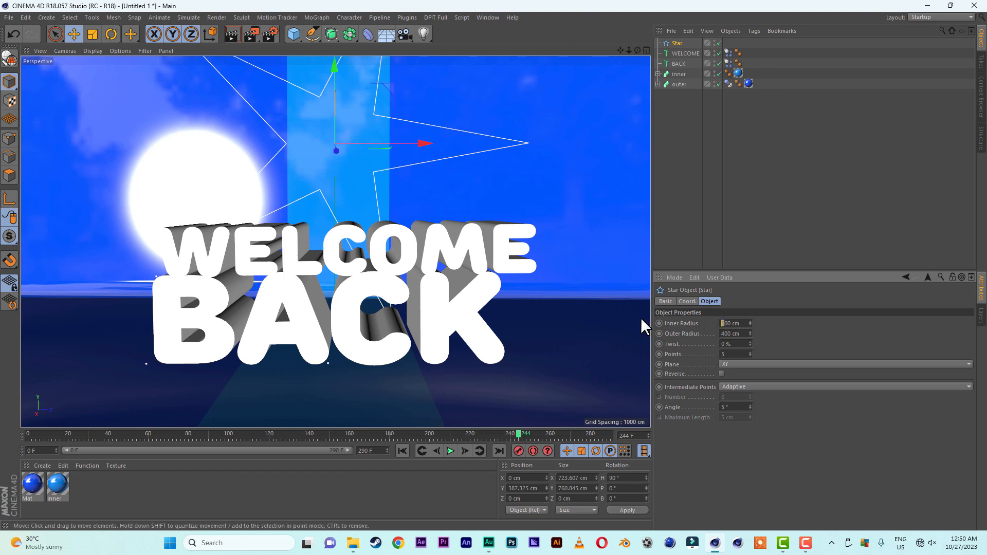
Try an inner radius of 200 cm for the star and settle on 150 cm
{"action": "left_click", "coordinate": [730, 324]}
{"action": "type", "text": "2"}
{"action": "key", "text": "Return"}
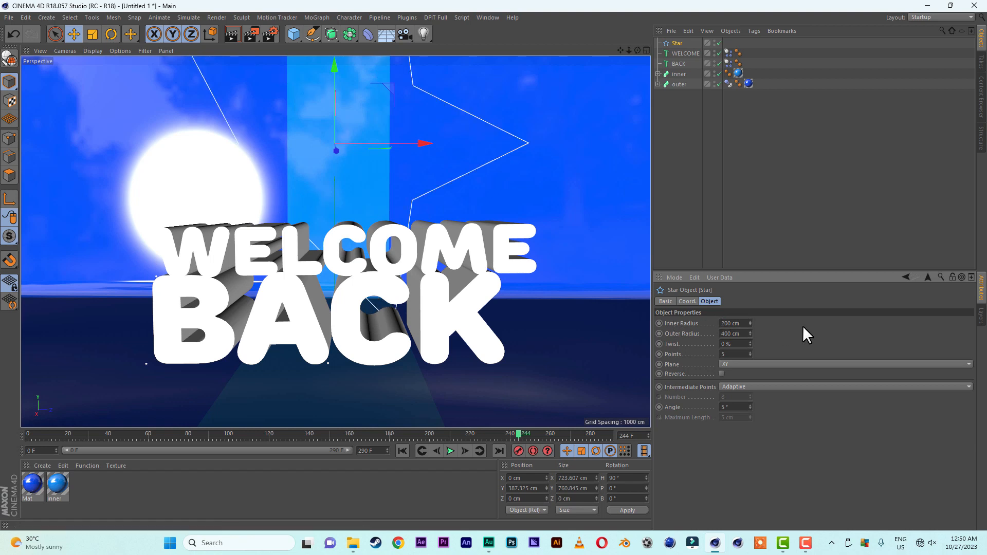
{"action": "mouse_move", "coordinate": [629, 50]}
{"action": "left_mouse_down"}
{"action": "mouse_move", "coordinate": [607, 51]}
{"action": "mouse_move", "coordinate": [628, 51]}
{"action": "left_mouse_up"}
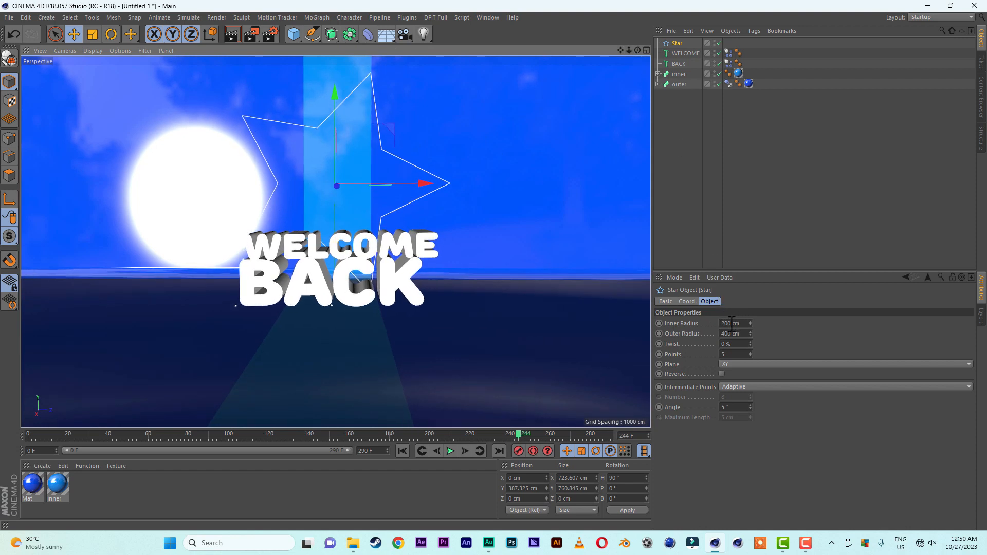
{"action": "left_click_drag", "start_coordinate": [748, 322], "coordinate": [677, 321]}
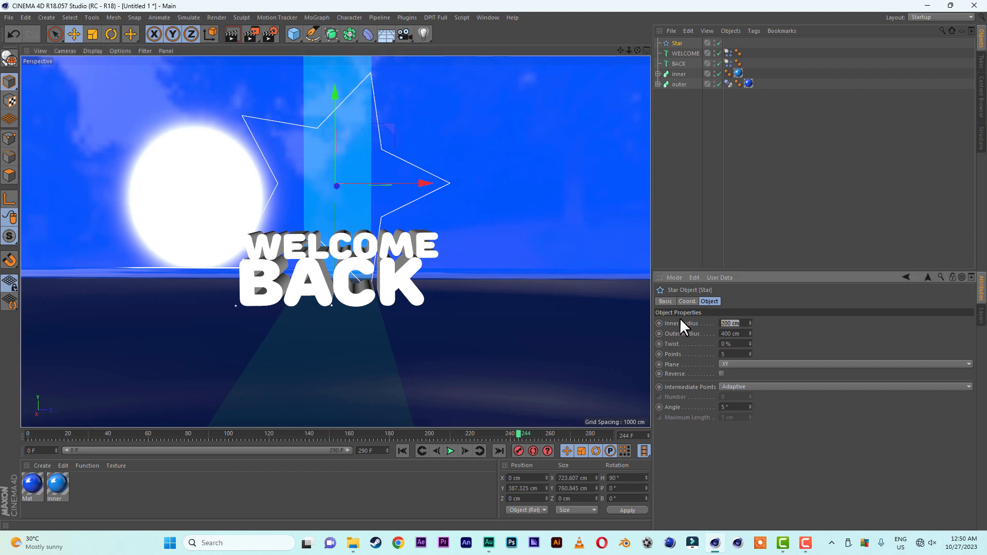
{"action": "type", "text": "150"}
{"action": "key", "text": "Return"}
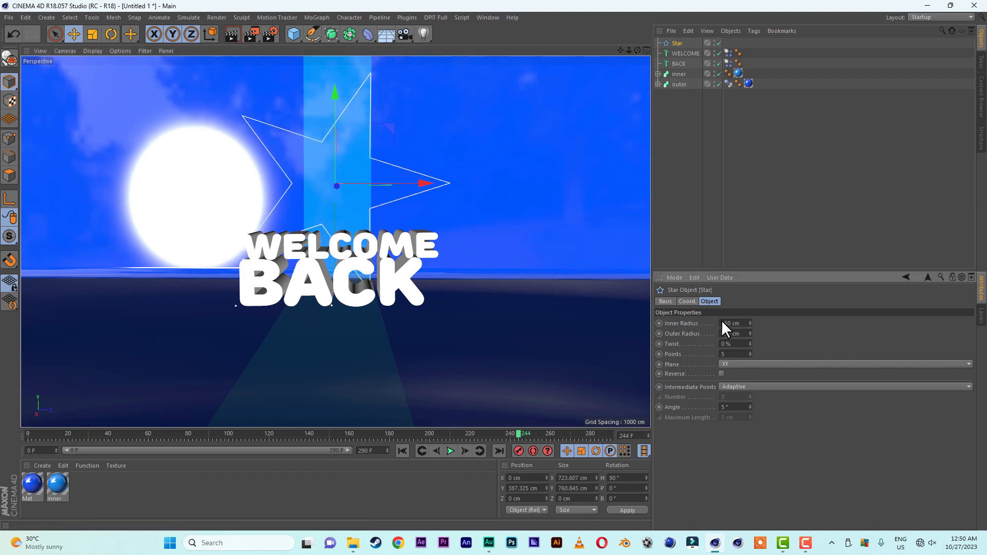
Lay the star flat in the XZ plane and lower it to about Y 359 cm
{"action": "left_click", "coordinate": [742, 363]}
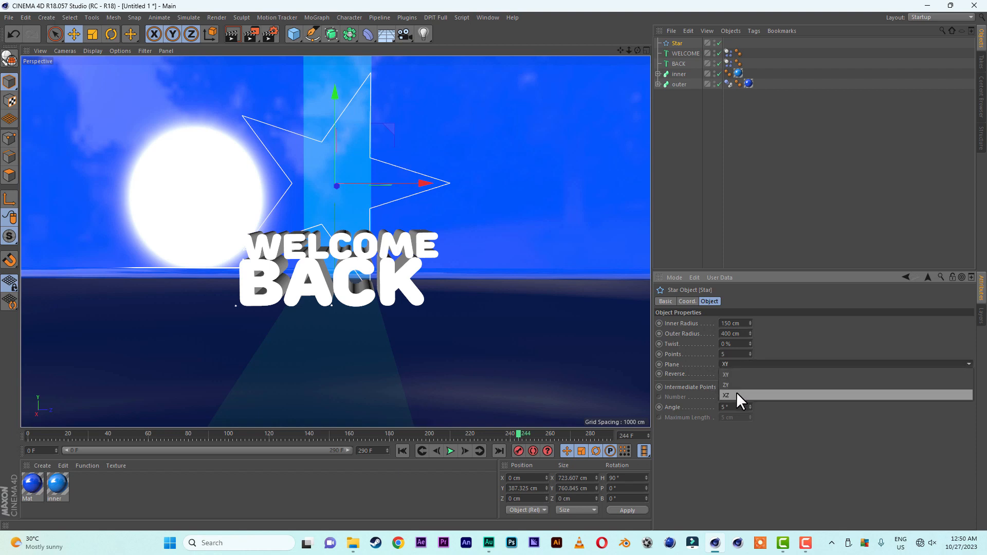
{"action": "left_click", "coordinate": [736, 393]}
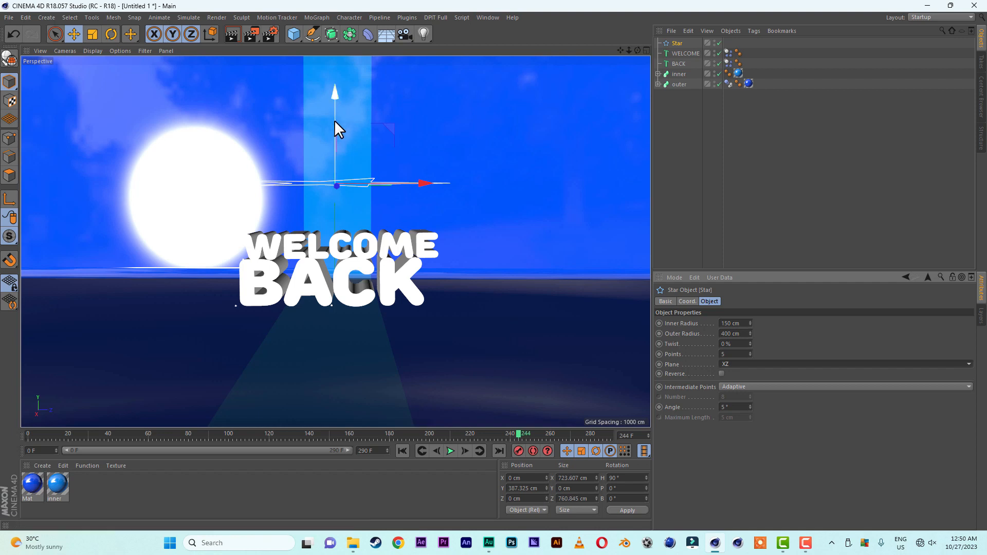
{"action": "left_click_drag", "start_coordinate": [336, 95], "coordinate": [360, 105]}
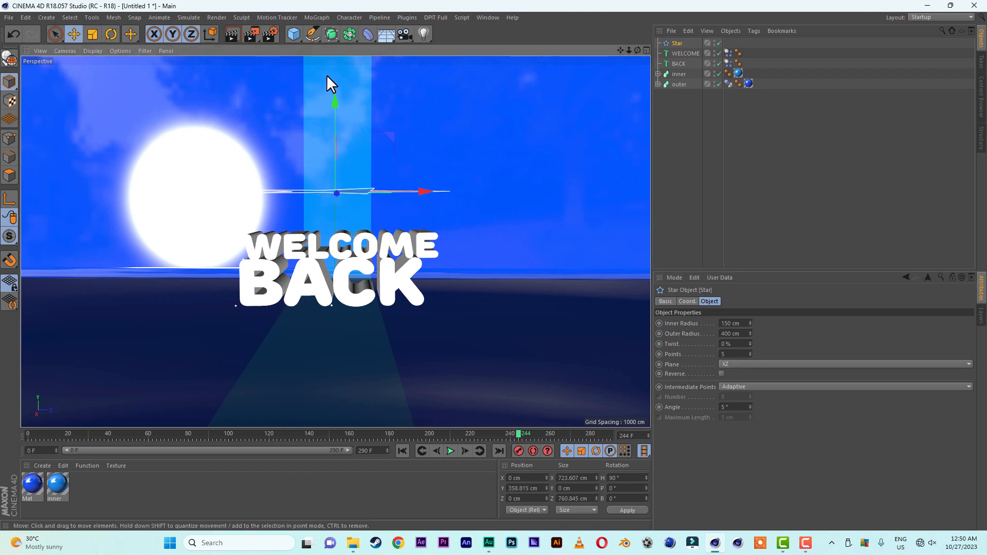
Add an Extrude object and make the star spline its child
{"action": "left_click", "coordinate": [331, 36]}
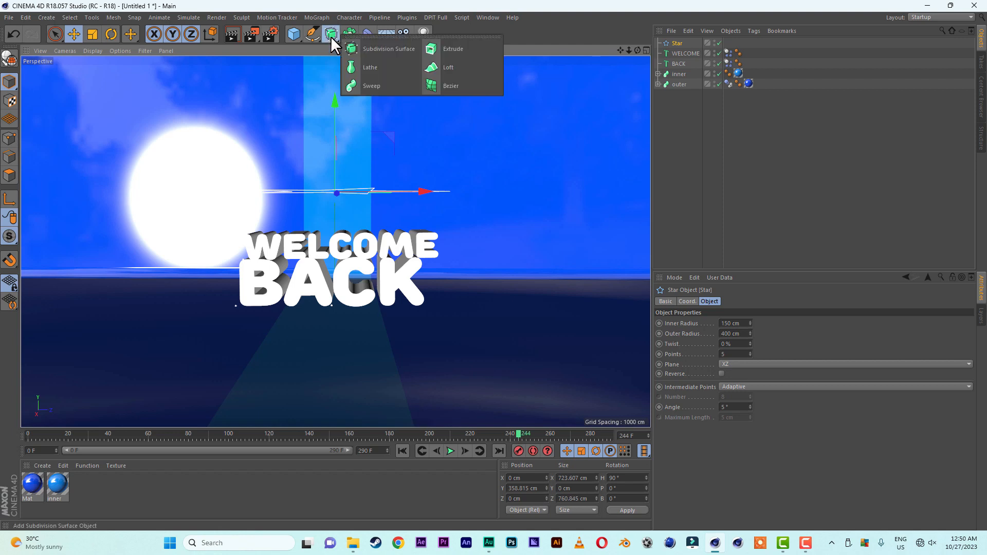
{"action": "left_click", "coordinate": [454, 48]}
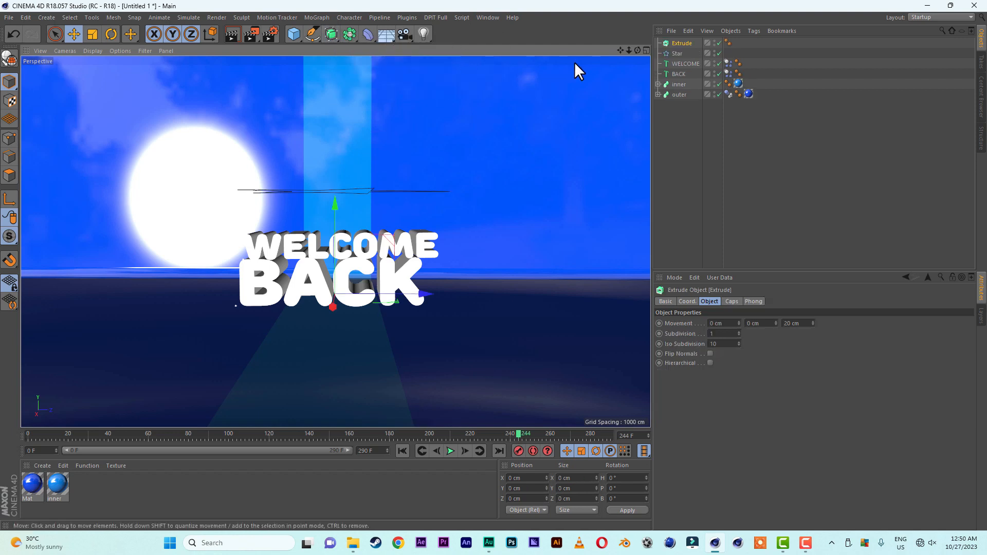
{"action": "left_click", "coordinate": [678, 54]}
{"action": "left_click_drag", "start_coordinate": [677, 52], "coordinate": [683, 42]}
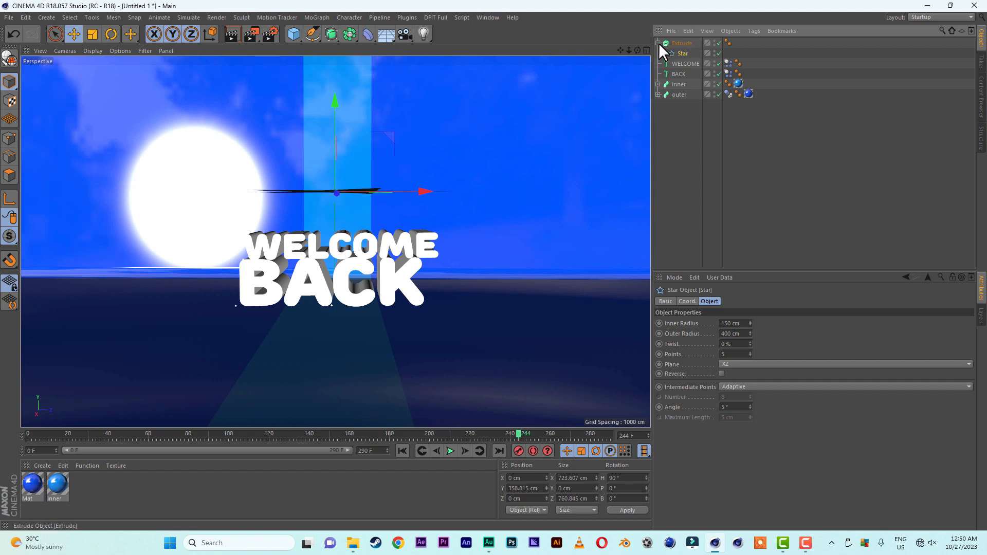
{"action": "left_click", "coordinate": [658, 43]}
Set the star extrusion's movement to 50 cm in Y and 0 cm in Z
{"action": "left_click", "coordinate": [677, 43]}
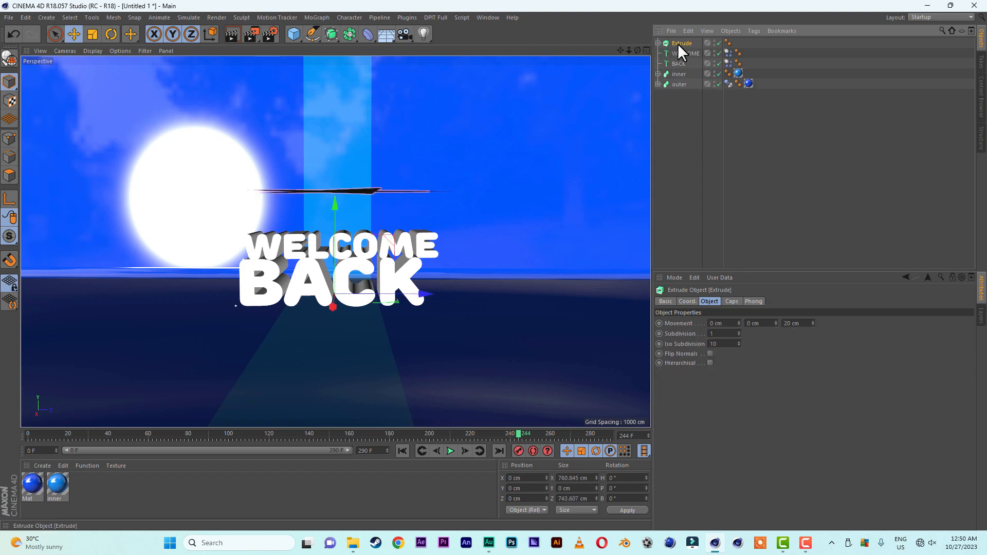
{"action": "mouse_move", "coordinate": [630, 47]}
{"action": "left_mouse_down"}
{"action": "mouse_move", "coordinate": [638, 48]}
{"action": "mouse_move", "coordinate": [629, 48]}
{"action": "left_mouse_up"}
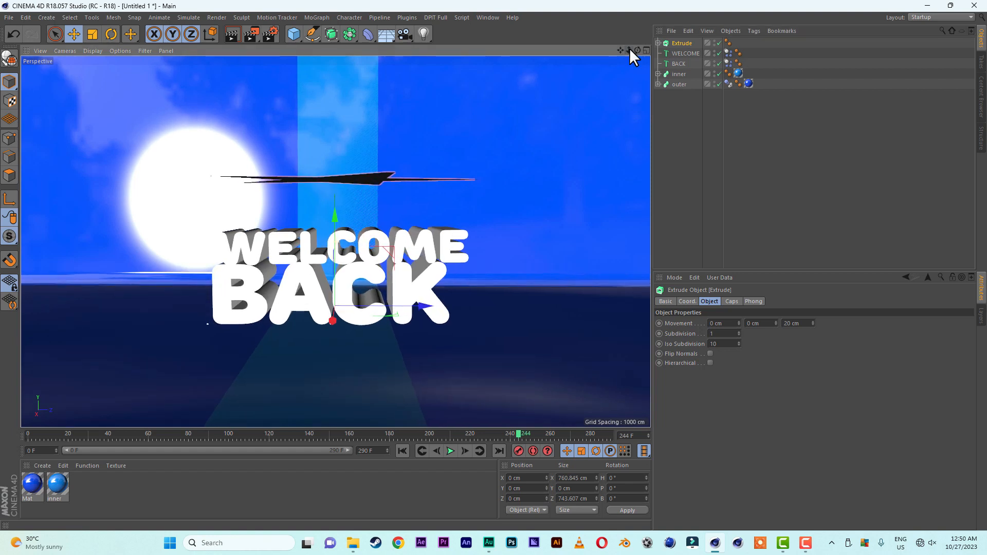
{"action": "left_click", "coordinate": [750, 323]}
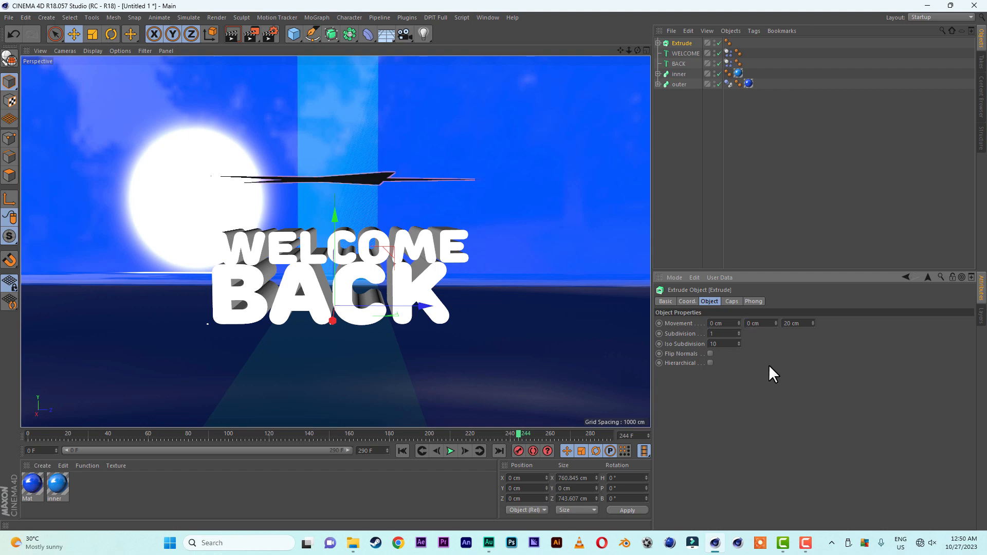
{"action": "type", "text": "5"}
{"action": "key", "text": "Return"}
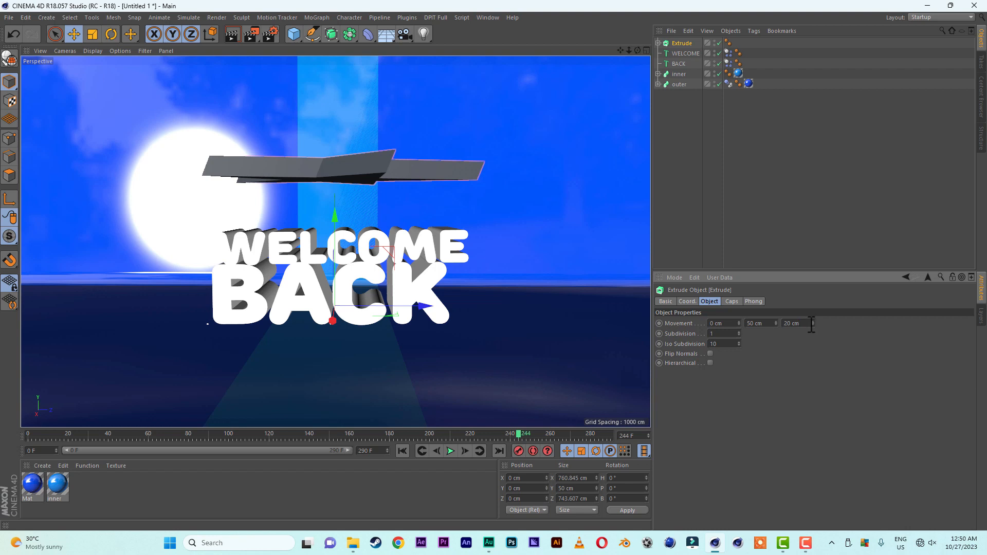
{"action": "key", "text": "Return"}
{"action": "type", "text": "0"}
{"action": "key", "text": "Return"}
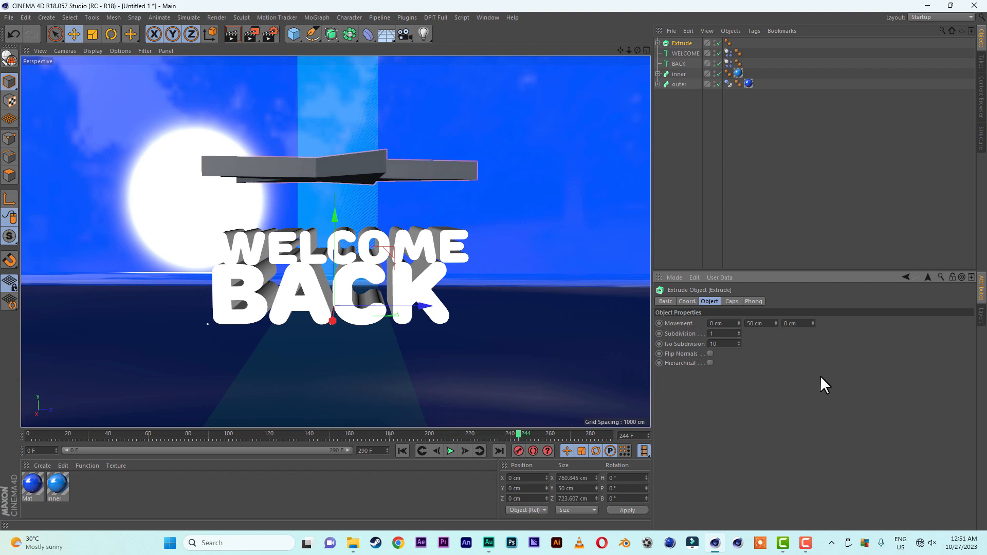
Lower the star extrusion to about Y -370 cm and move it toward the front of the texts to about X 318 cm
{"action": "left_click_drag", "start_coordinate": [334, 217], "coordinate": [348, 346]}
{"action": "left_click_drag", "start_coordinate": [382, 358], "coordinate": [337, 362], "text": "alt"}
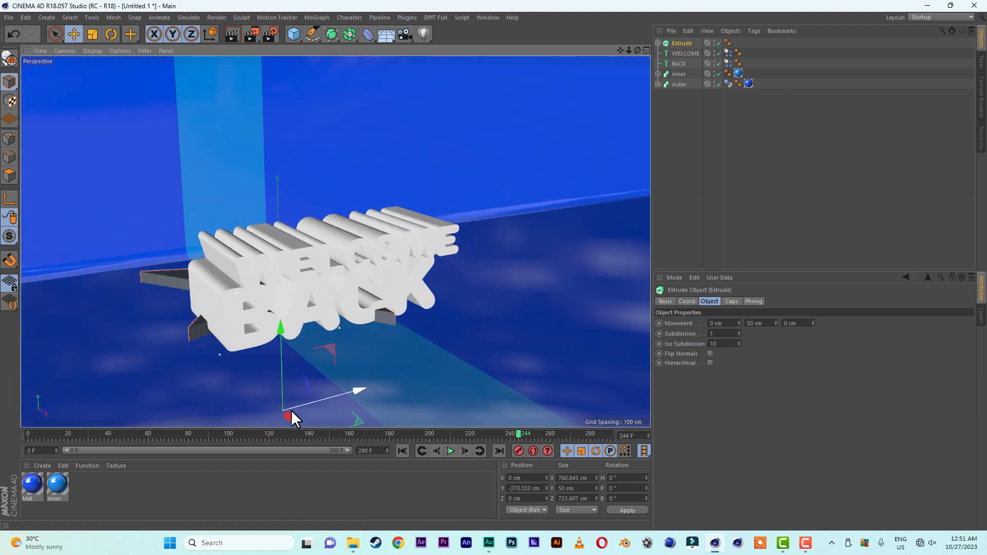
{"action": "left_click_drag", "start_coordinate": [309, 403], "coordinate": [353, 391], "text": "alt"}
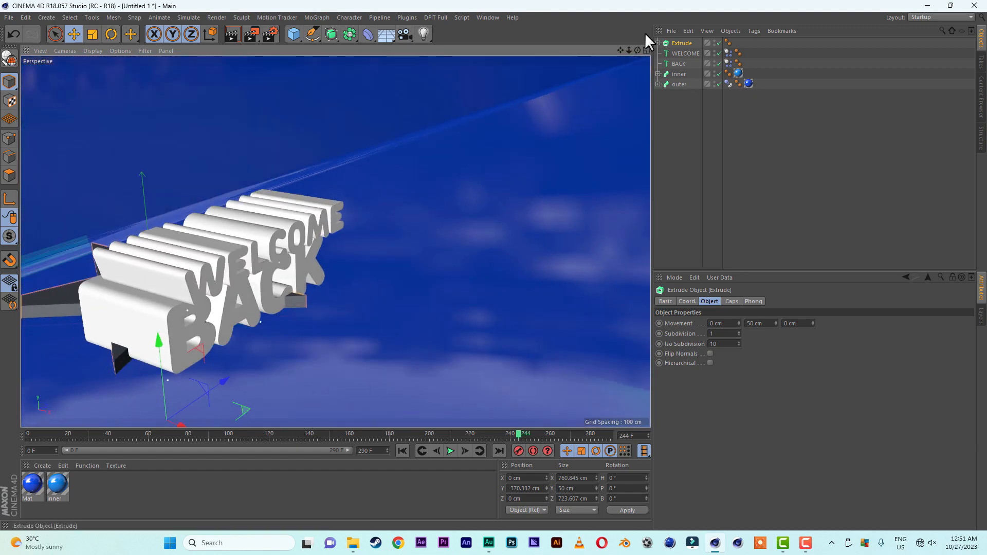
{"action": "left_click_drag", "start_coordinate": [620, 50], "coordinate": [647, 2]}
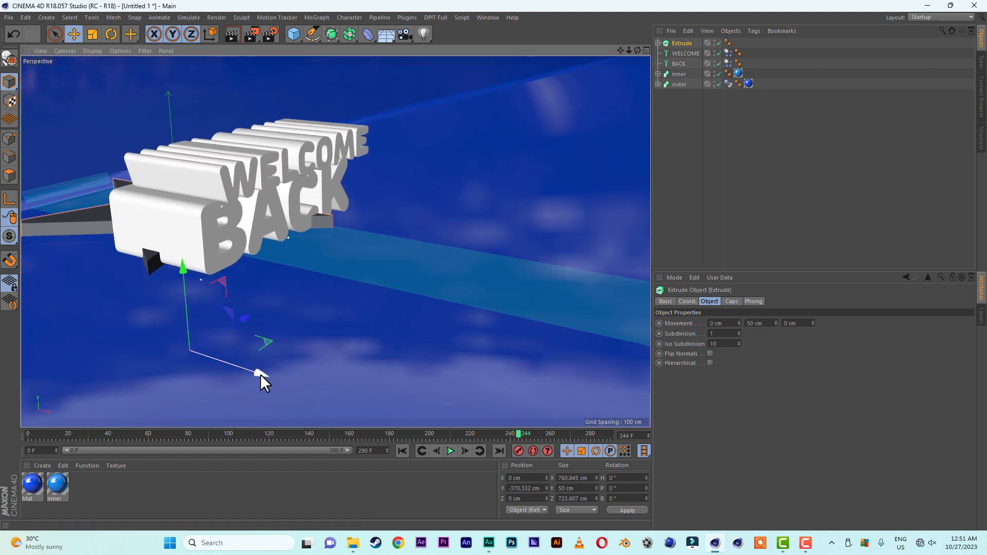
{"action": "left_click_drag", "start_coordinate": [261, 374], "coordinate": [360, 412]}
{"action": "left_click_drag", "start_coordinate": [502, 265], "coordinate": [427, 274], "text": "alt"}
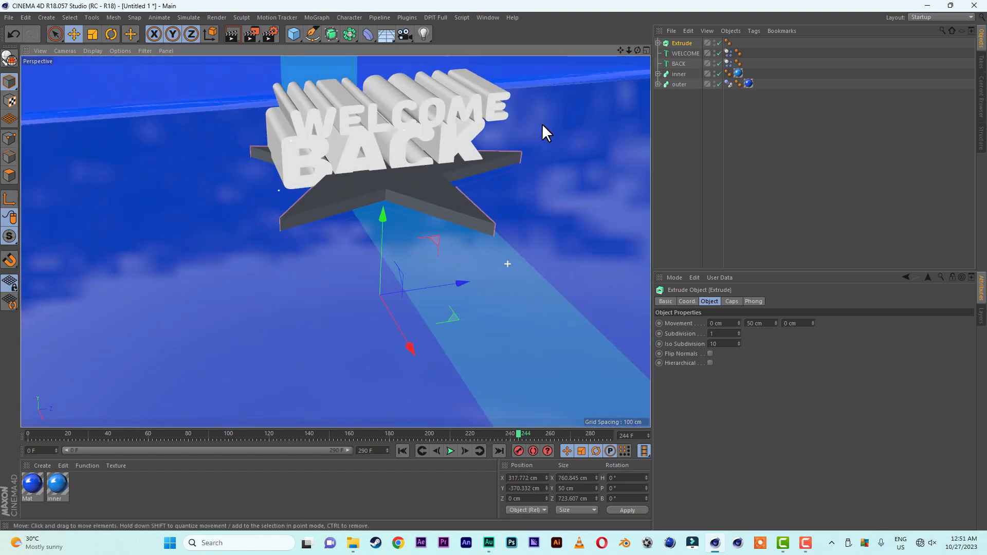
Set both the start and end caps of the star extrusion to Fillet Cap
{"action": "left_click_drag", "start_coordinate": [619, 51], "coordinate": [543, 123]}
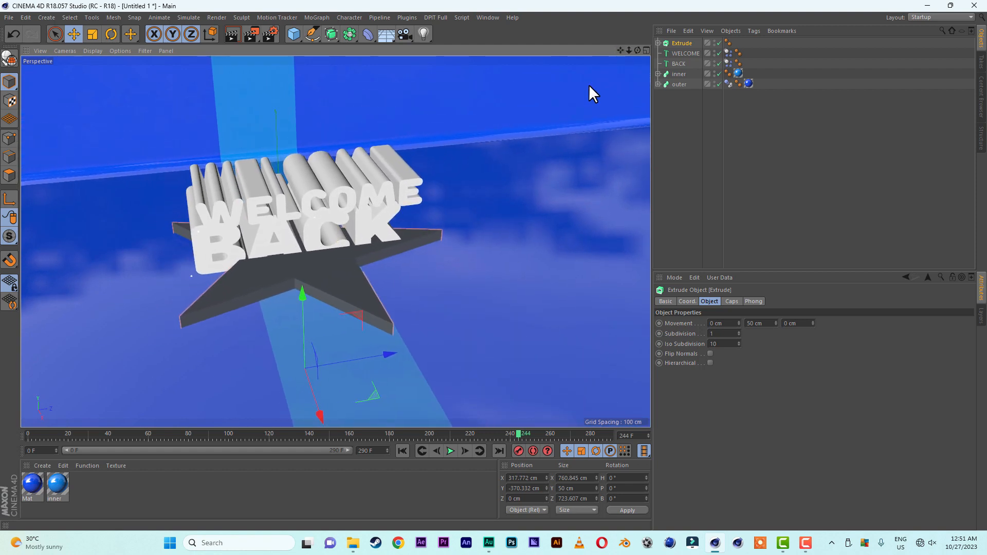
{"action": "scroll", "coordinate": [422, 248], "scroll_direction": "up", "scroll_amount": 3}
{"action": "left_click_drag", "start_coordinate": [619, 51], "coordinate": [686, 49]}
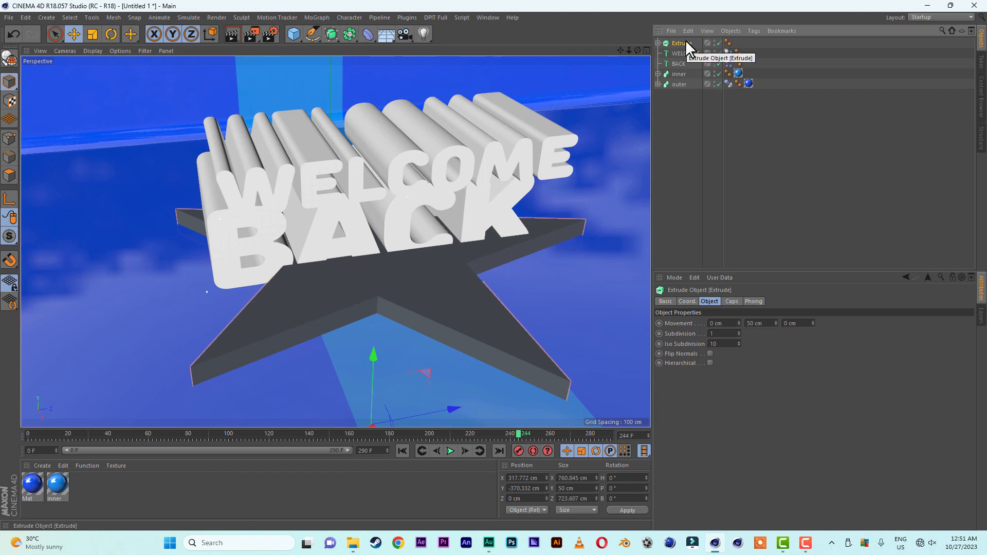
{"action": "left_click", "coordinate": [732, 302]}
{"action": "left_click", "coordinate": [754, 322]}
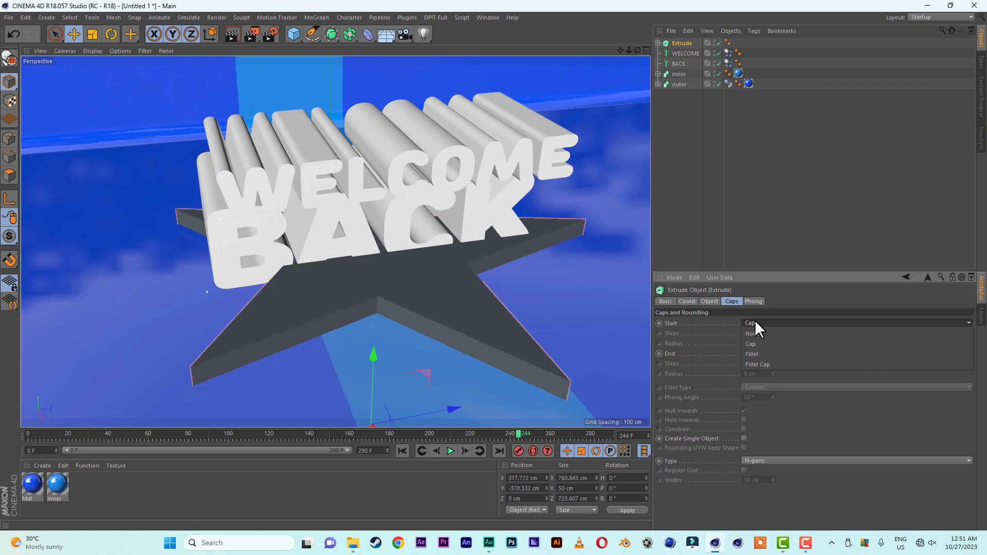
{"action": "left_click", "coordinate": [754, 364]}
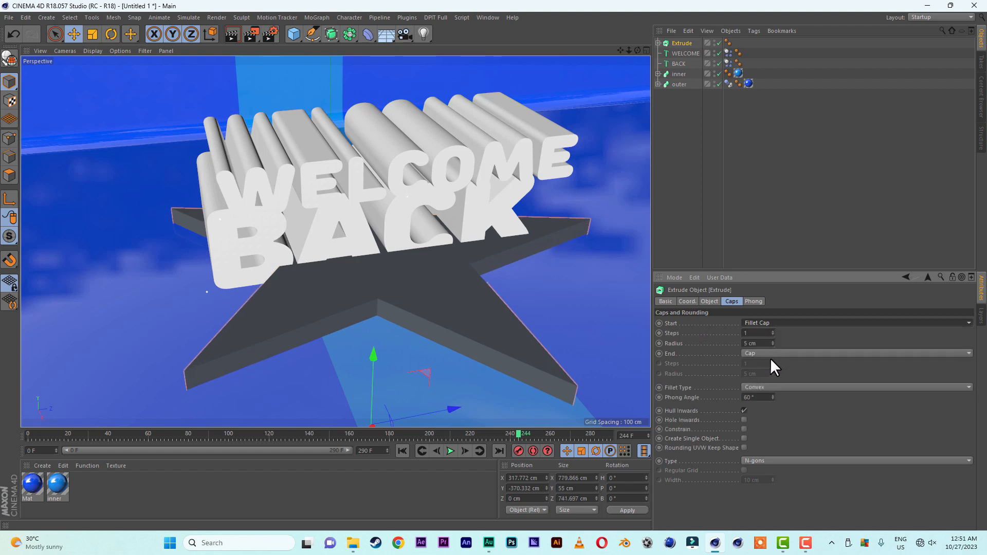
{"action": "left_click", "coordinate": [769, 355]}
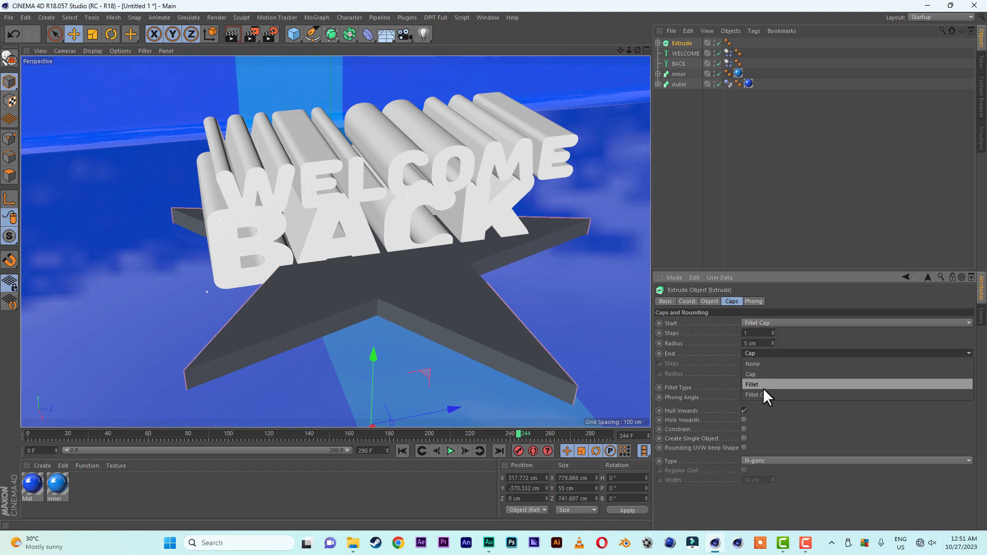
{"action": "left_click", "coordinate": [763, 394]}
Give the star's start fillet 4 steps and a 3 cm radius, and its end fillet 5 steps and a 3 cm radius
{"action": "left_click", "coordinate": [772, 375]}
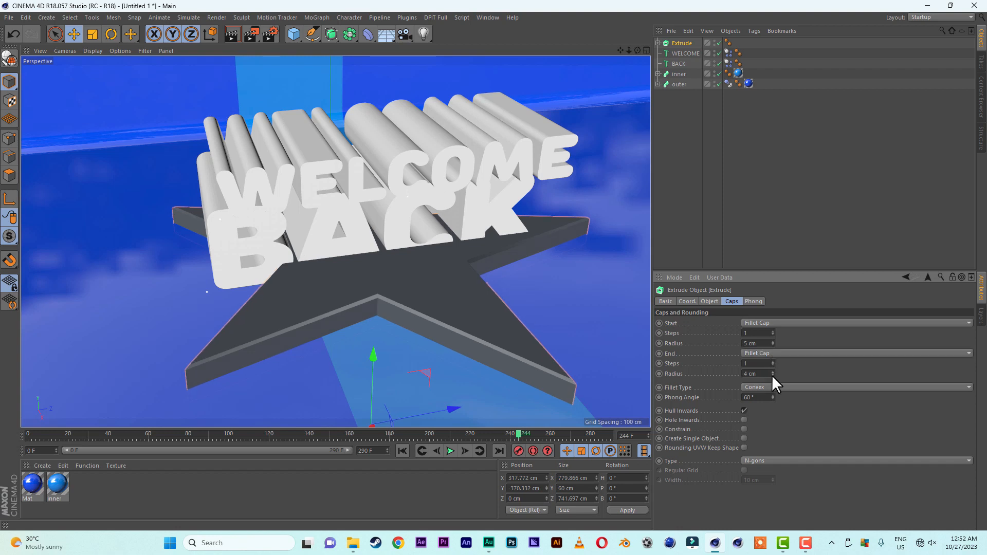
{"action": "left_click", "coordinate": [773, 374]}
{"action": "left_click", "coordinate": [773, 374]}
{"action": "left_click", "coordinate": [773, 375]}
{"action": "left_click", "coordinate": [772, 375]}
{"action": "left_click", "coordinate": [773, 370]}
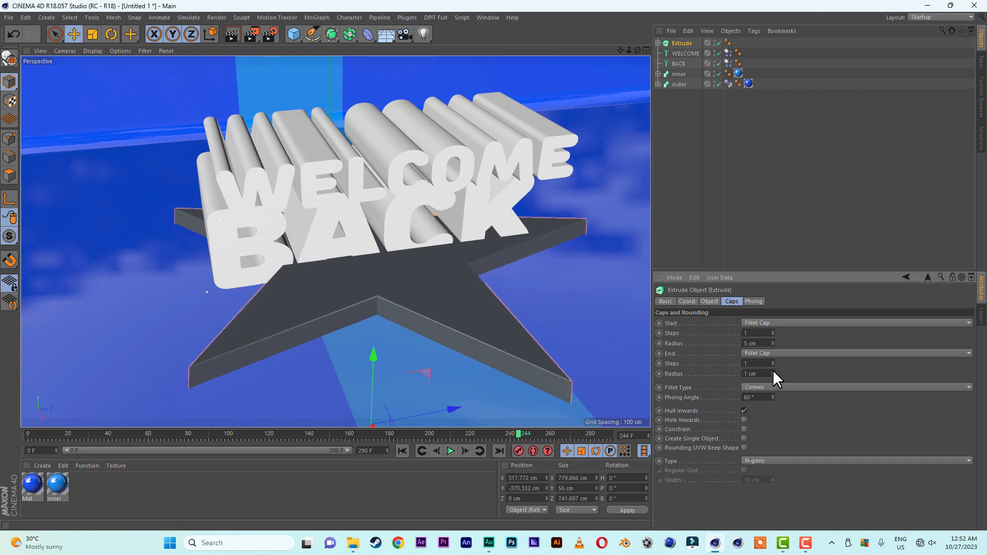
{"action": "left_click", "coordinate": [773, 370]}
{"action": "left_click", "coordinate": [772, 370]}
{"action": "left_click", "coordinate": [773, 361]}
{"action": "left_click", "coordinate": [772, 361]}
{"action": "left_click", "coordinate": [773, 361]}
{"action": "left_click", "coordinate": [773, 361]}
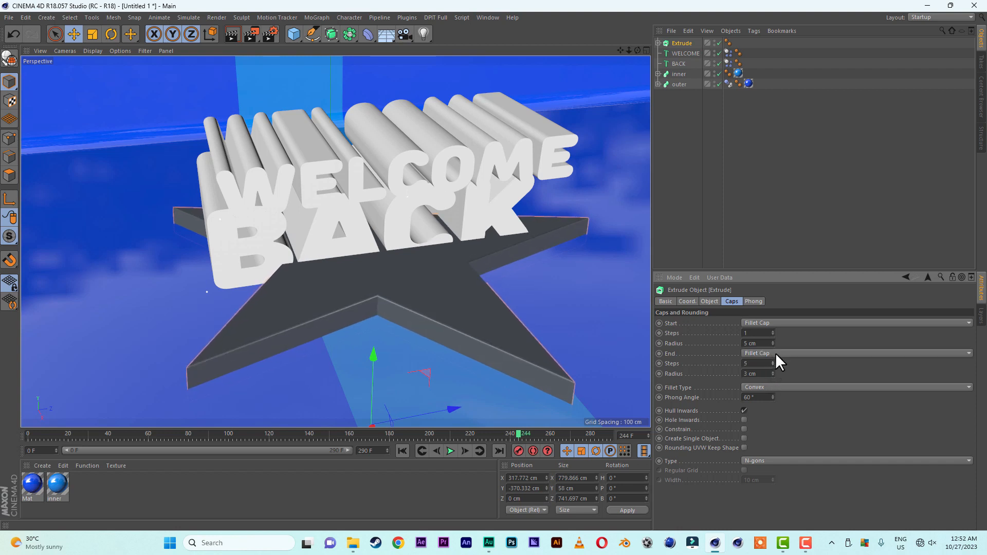
{"action": "left_click", "coordinate": [773, 344]}
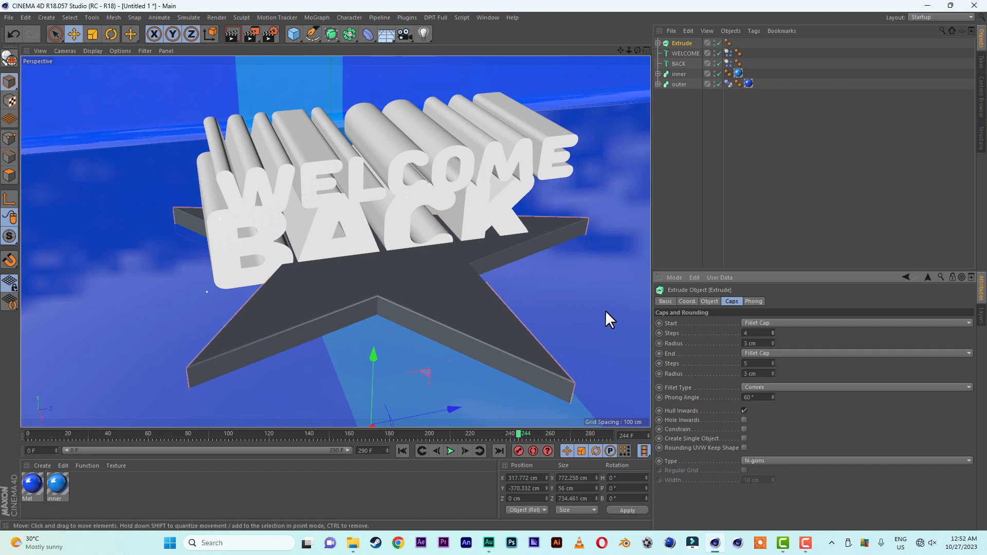
Lower the star to about Y -384 cm and play the falling-text animation from the first frame
{"action": "left_click_drag", "start_coordinate": [421, 313], "coordinate": [430, 258], "text": "alt"}
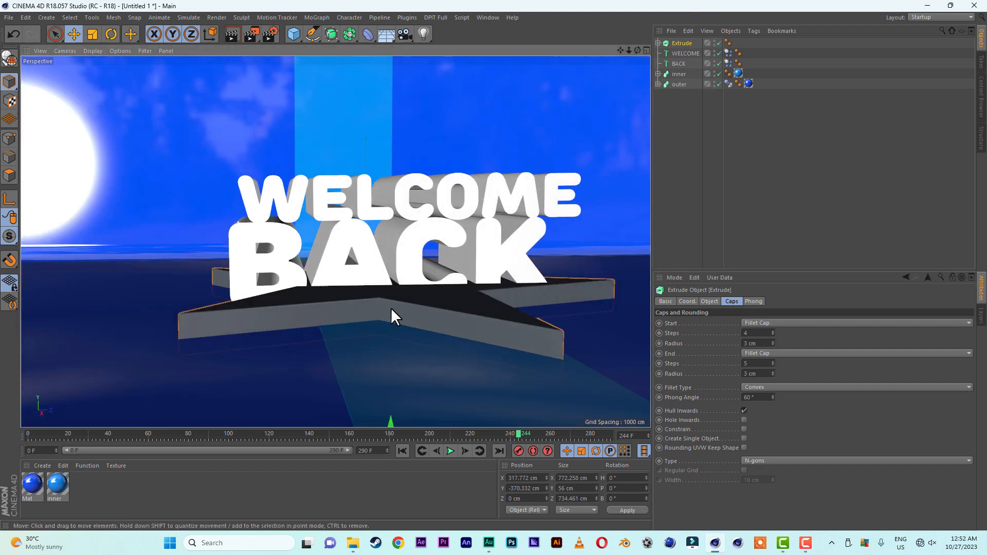
{"action": "left_click_drag", "start_coordinate": [390, 421], "coordinate": [388, 429]}
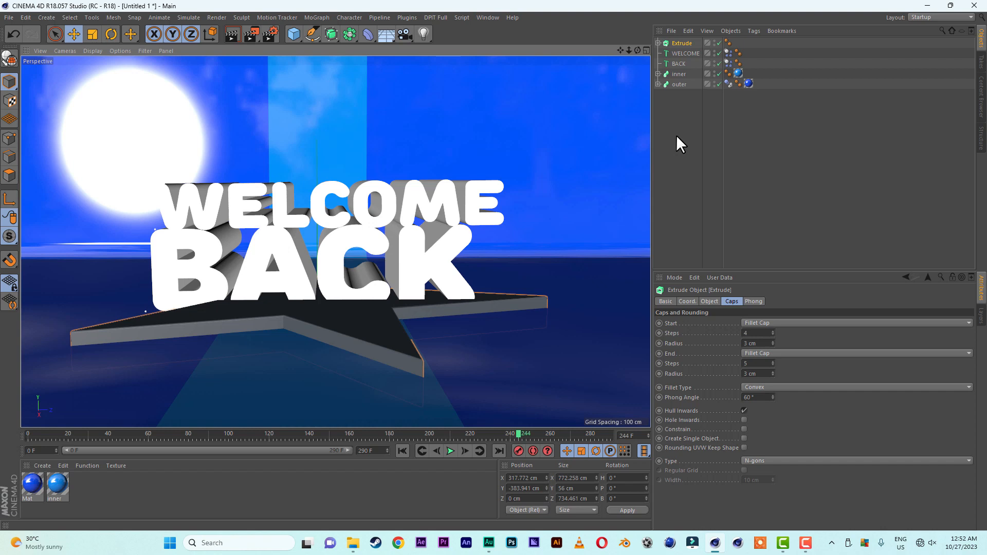
{"action": "left_click", "coordinate": [402, 452]}
{"action": "left_click", "coordinate": [452, 451]}
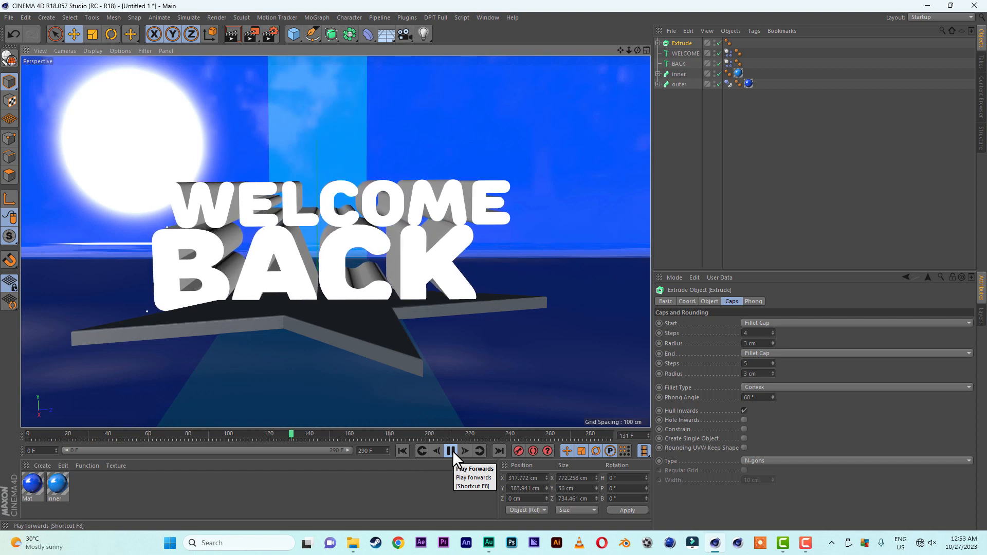
{"action": "left_click", "coordinate": [452, 451]}
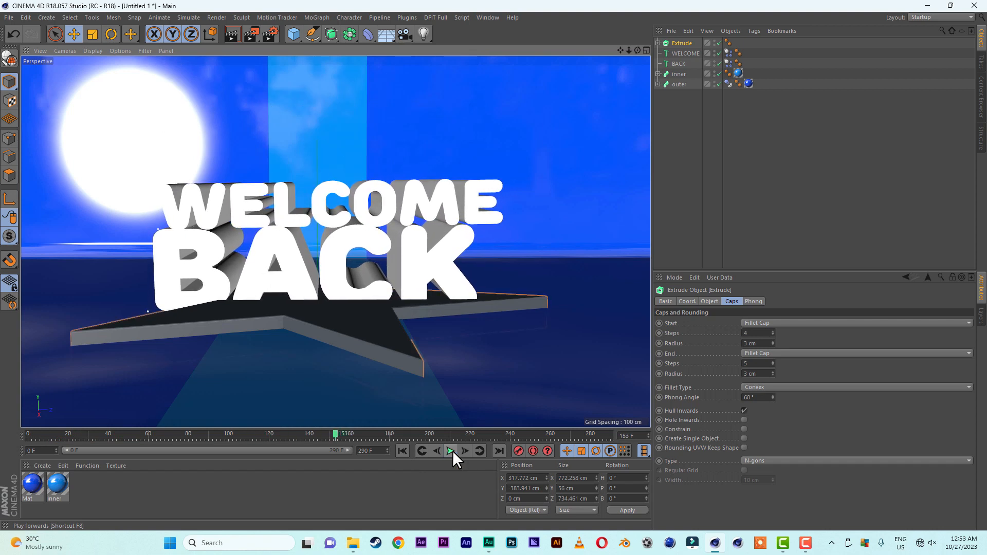
Copy the outer sweep's Dynamics Body tag onto the star extrusion and play the simulation from the first frame
{"action": "left_click", "coordinate": [403, 451]}
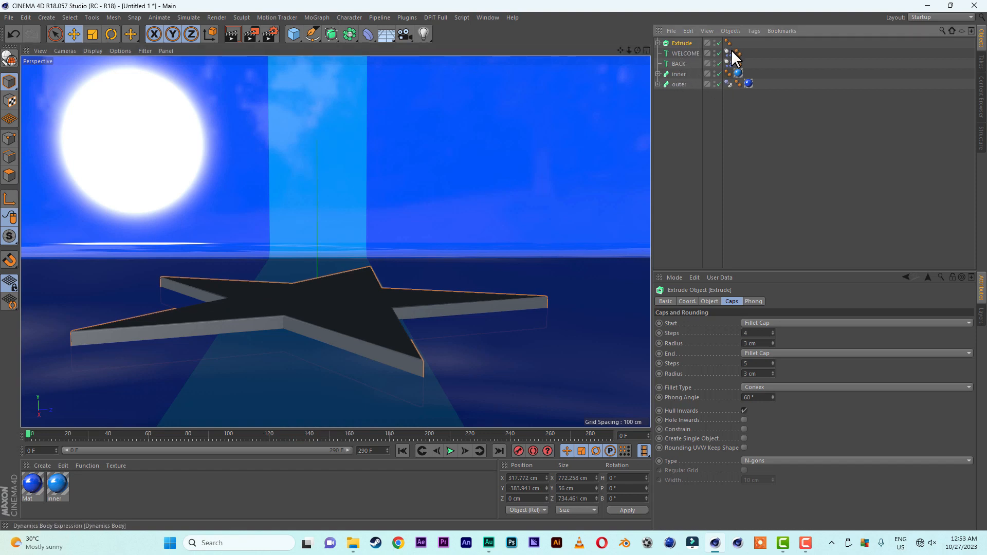
{"action": "left_click", "coordinate": [729, 83]}
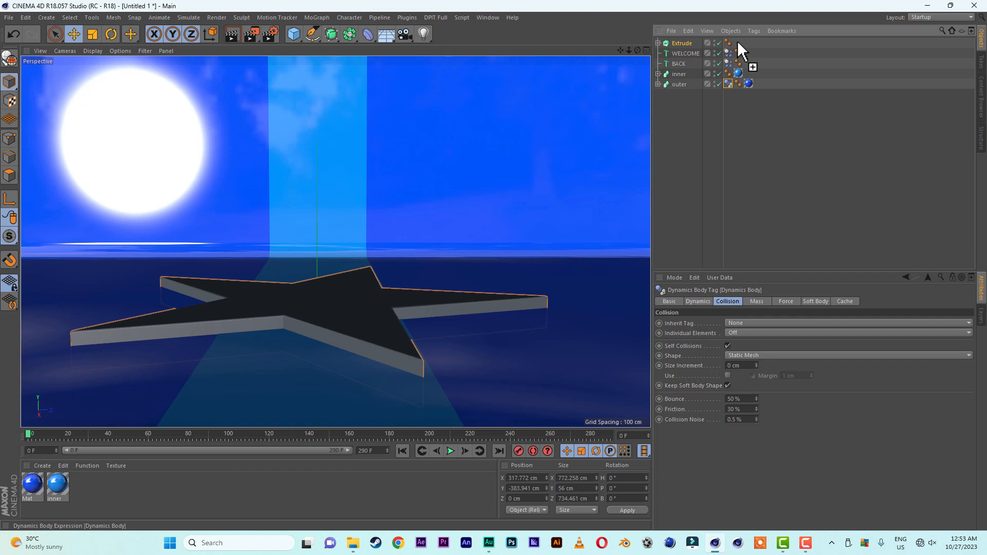
{"action": "left_click_drag", "start_coordinate": [737, 42], "coordinate": [737, 41], "text": "ctrl"}
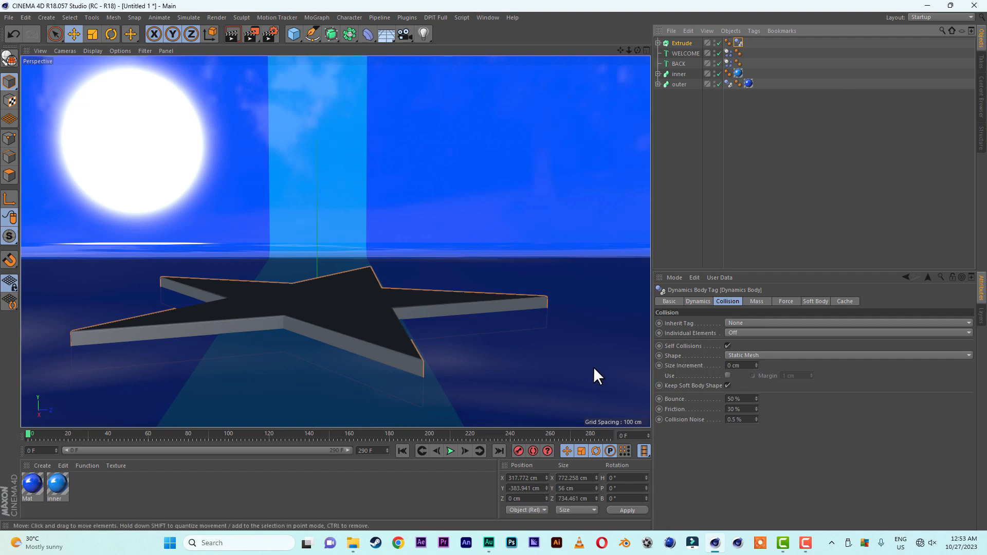
{"action": "left_click", "coordinate": [449, 451]}
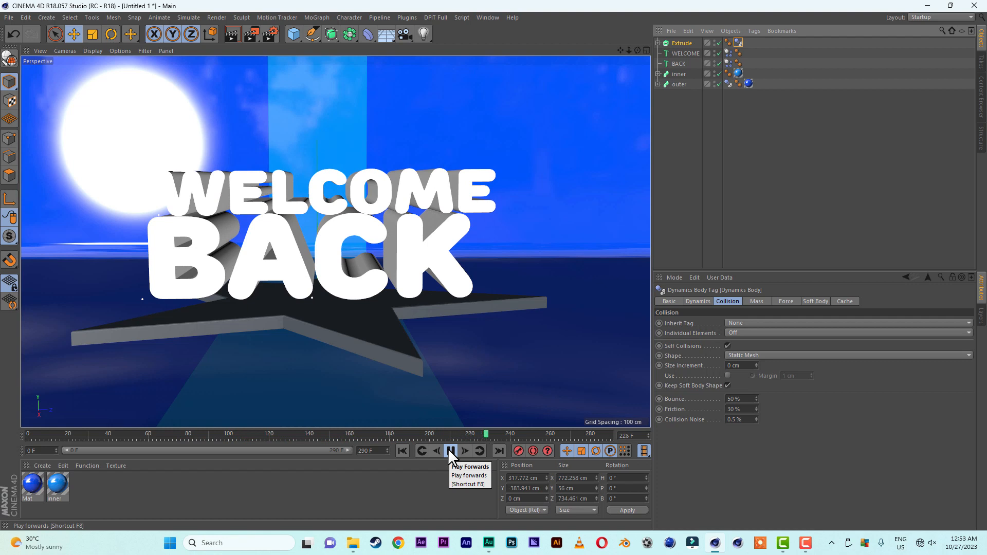
{"action": "left_click", "coordinate": [451, 451]}
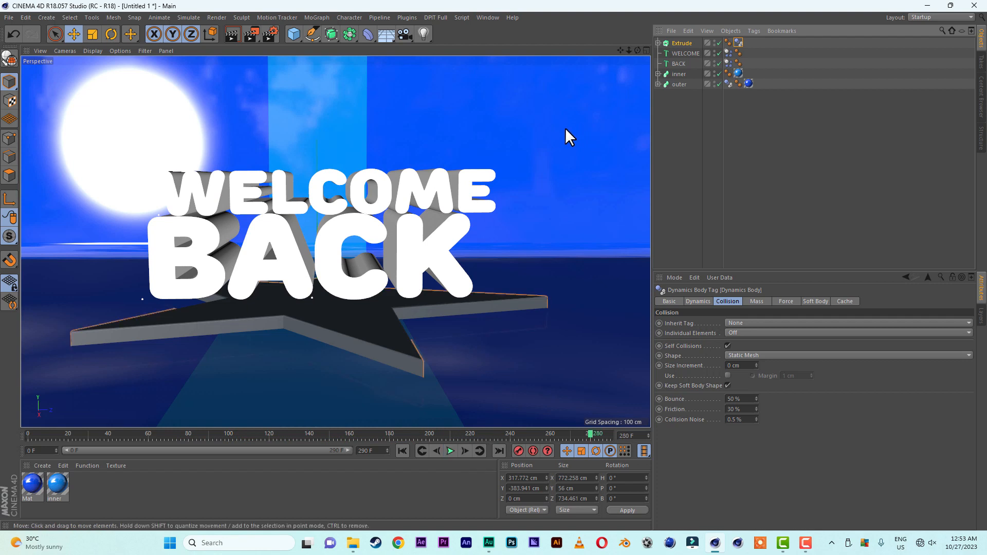
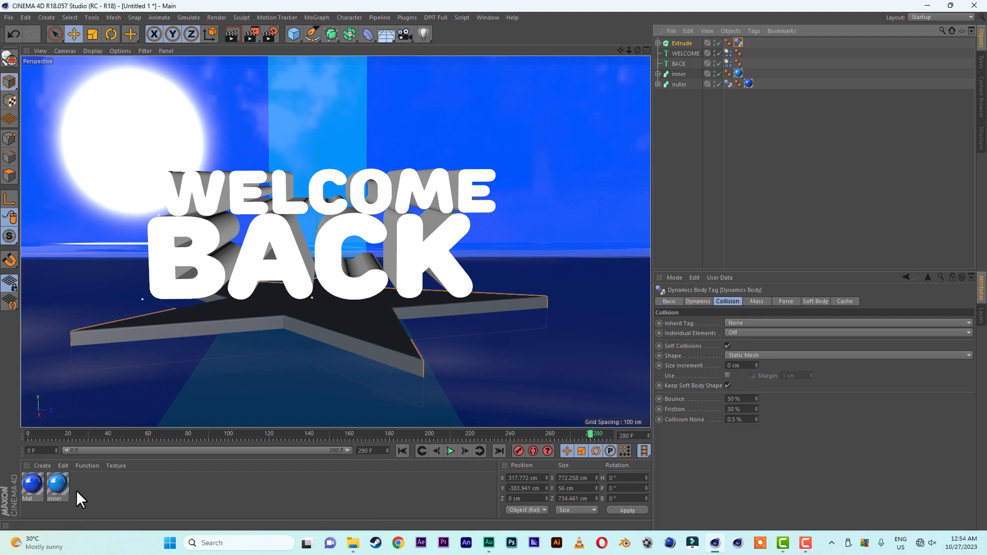
Apply the inner material to the star extrusion and render the view
{"action": "left_click_drag", "start_coordinate": [57, 483], "coordinate": [684, 45]}
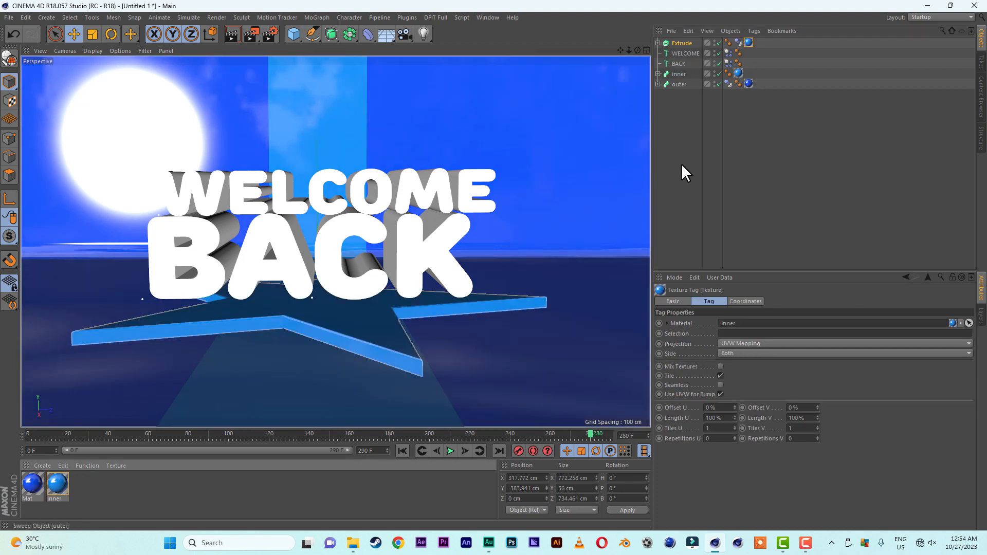
{"action": "left_click", "coordinate": [233, 32]}
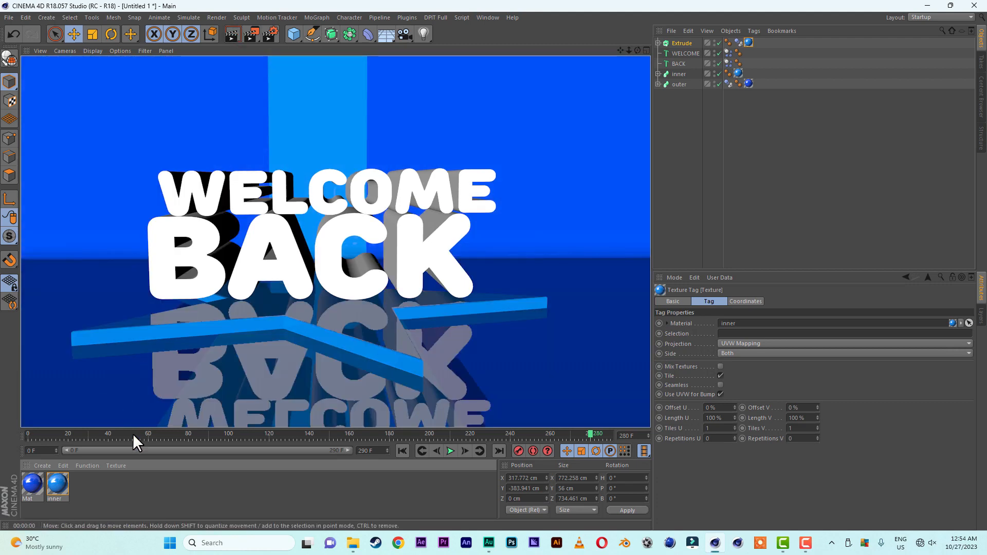
Reduce the inner material's reflection strength to 10% and render the view again
{"action": "left_click", "coordinate": [60, 478]}
{"action": "double_click", "coordinate": [57, 481]}
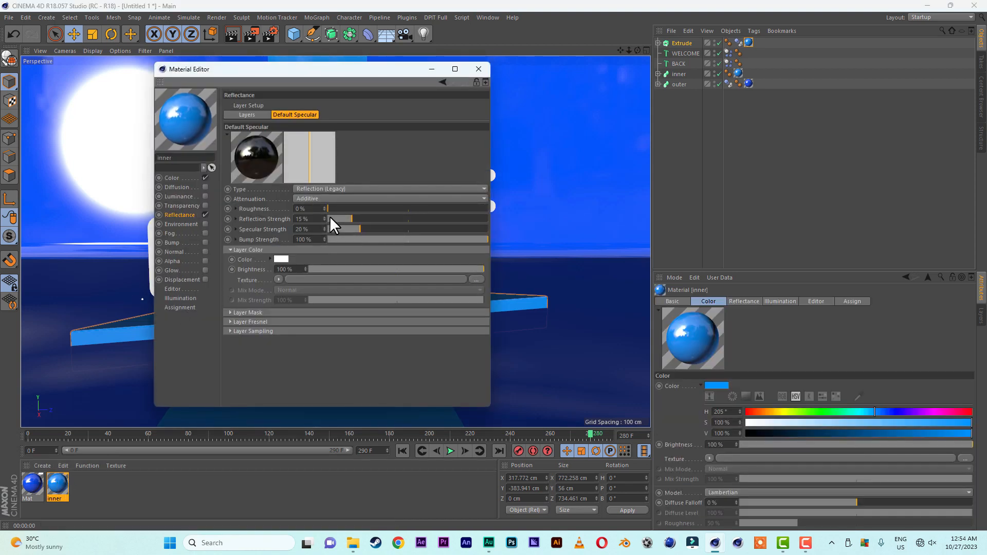
{"action": "double_click", "coordinate": [309, 219]}
{"action": "type", "text": "10"}
{"action": "key", "text": "Return"}
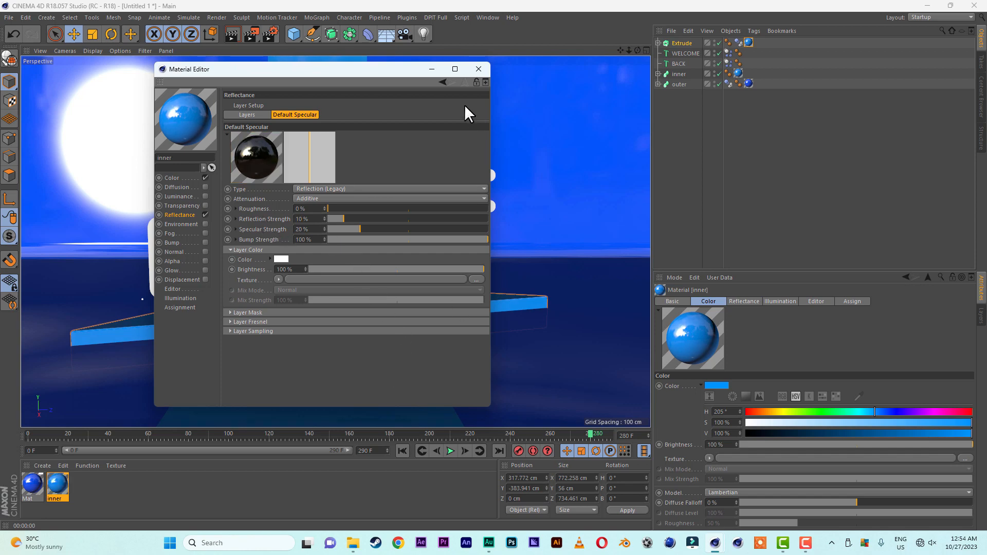
{"action": "left_click", "coordinate": [481, 69]}
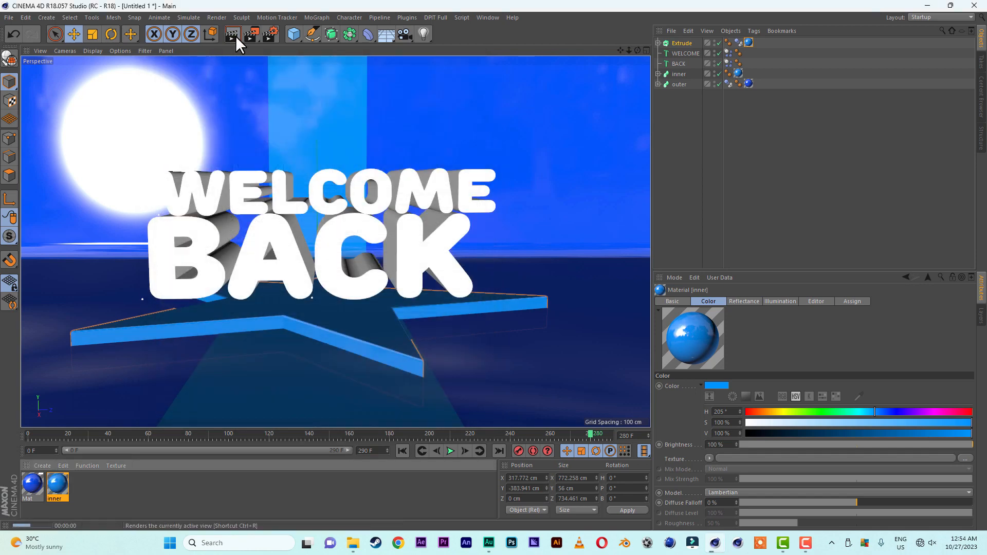
{"action": "left_click", "coordinate": [236, 35]}
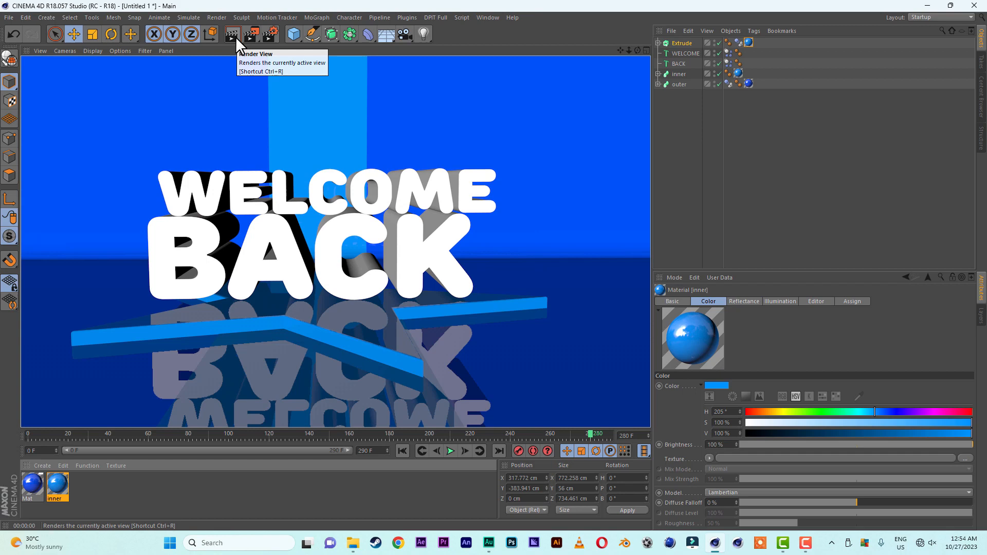
Set the reflection strength of the dark blue Mat material to 10%
{"action": "double_click", "coordinate": [32, 482]}
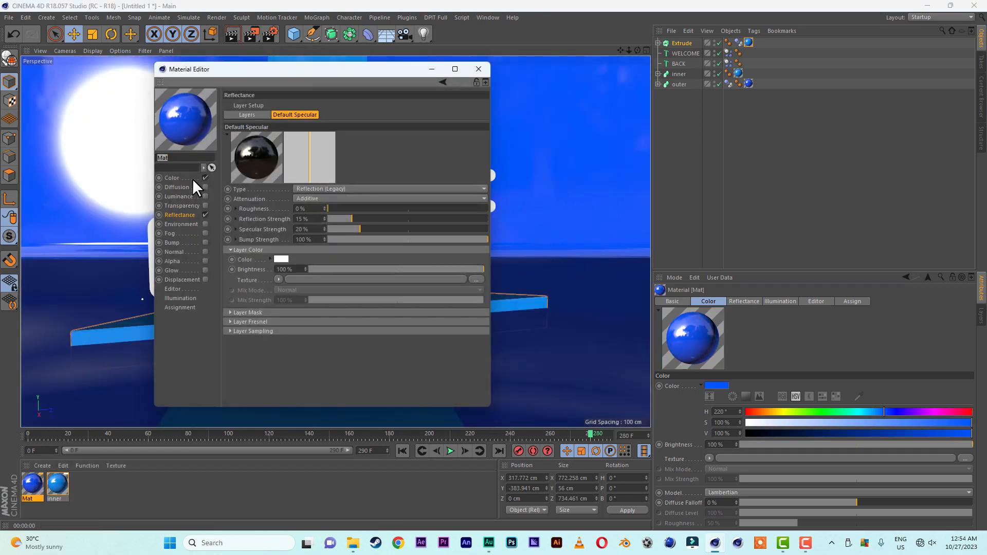
{"action": "left_click", "coordinate": [307, 219]}
{"action": "type", "text": "10"}
{"action": "key", "text": "Return"}
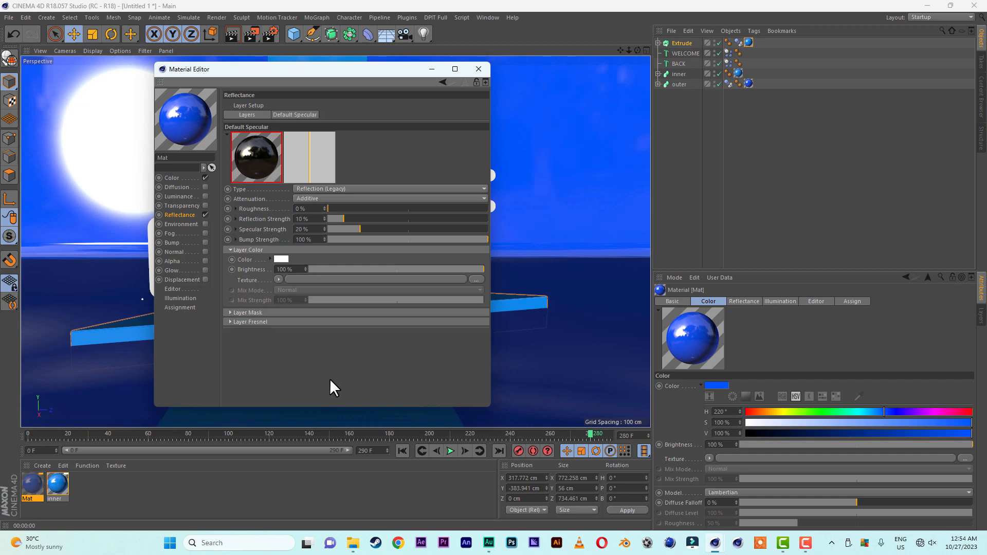
{"action": "left_click", "coordinate": [477, 70]}
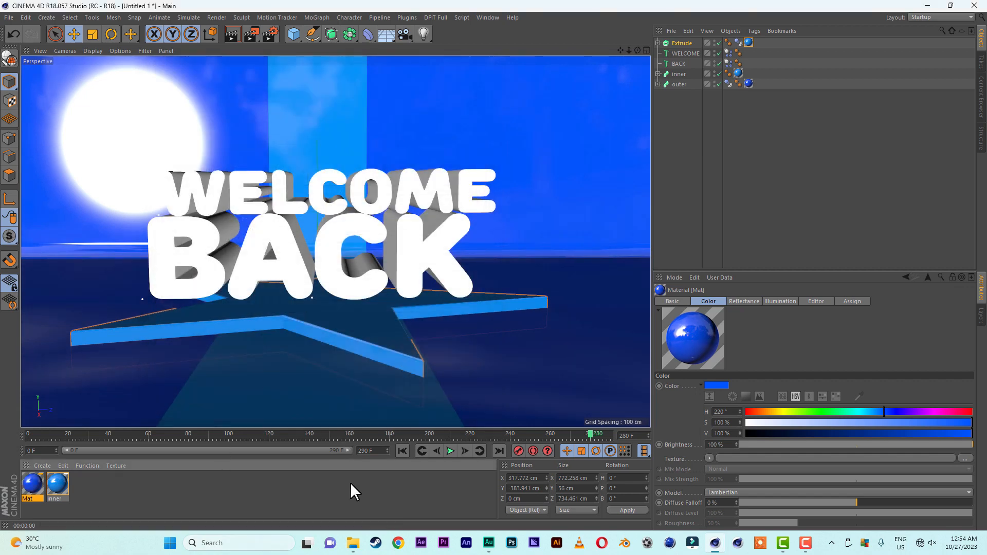
Add a Sphere primitive to the scene
{"action": "left_click_drag", "start_coordinate": [621, 50], "coordinate": [662, 50]}
{"action": "left_click_drag", "start_coordinate": [594, 160], "coordinate": [569, 161], "text": "alt"}
{"action": "left_click_drag", "start_coordinate": [630, 51], "coordinate": [607, 51]}
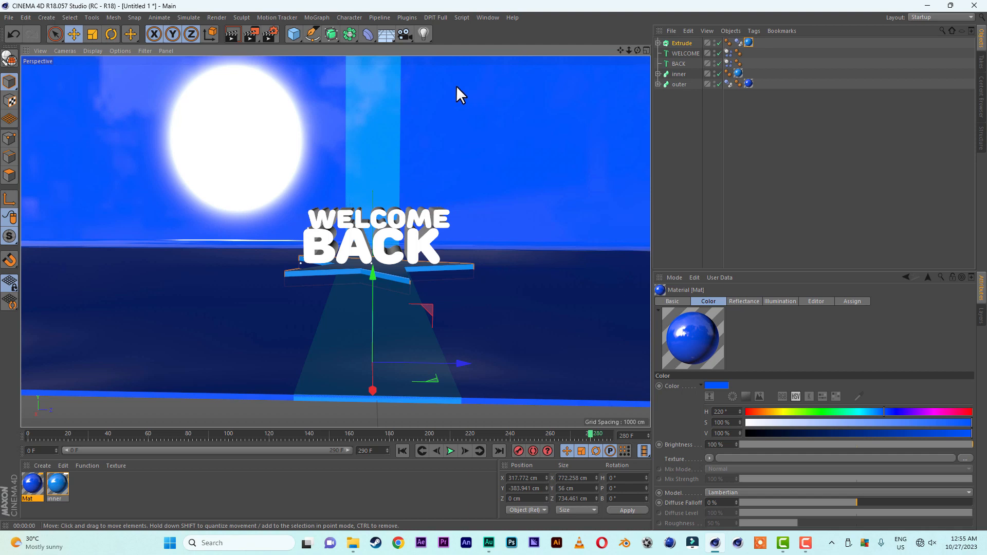
{"action": "left_click", "coordinate": [297, 39]}
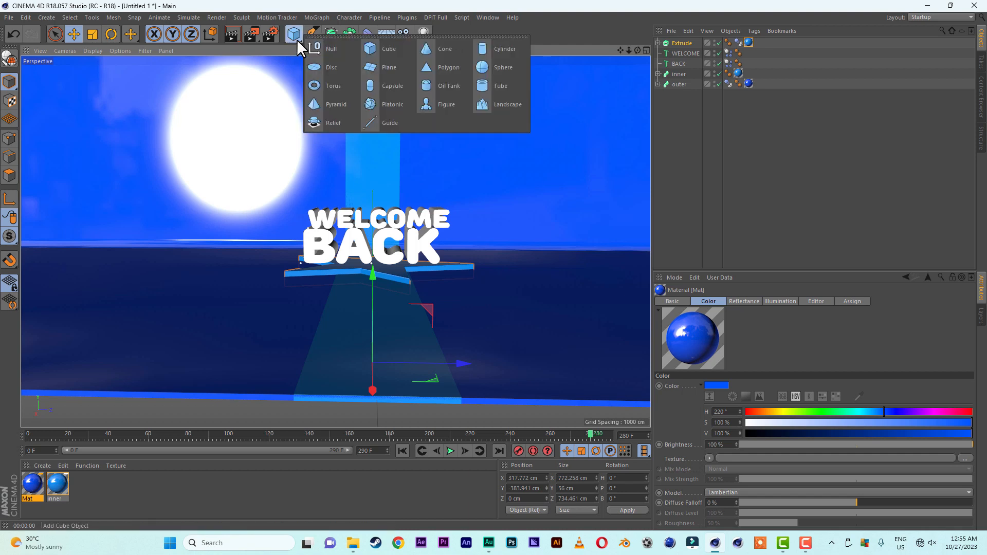
{"action": "left_click", "coordinate": [504, 67]}
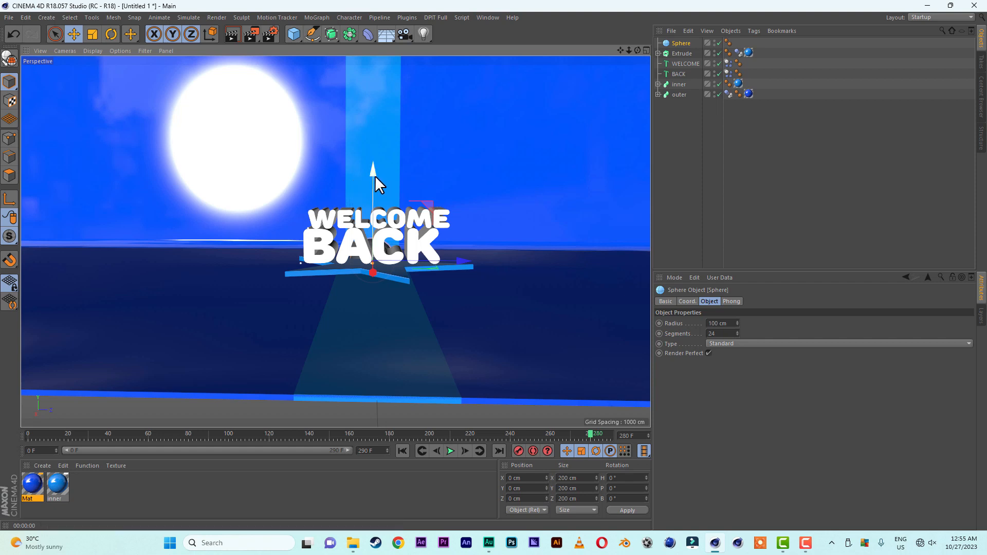
Move the sphere beside the text to about Y 313 cm and Z -661 cm, with a 50 cm radius and 100 segments
{"action": "left_click_drag", "start_coordinate": [374, 175], "coordinate": [371, 131]}
{"action": "left_click_drag", "start_coordinate": [459, 194], "coordinate": [306, 192]}
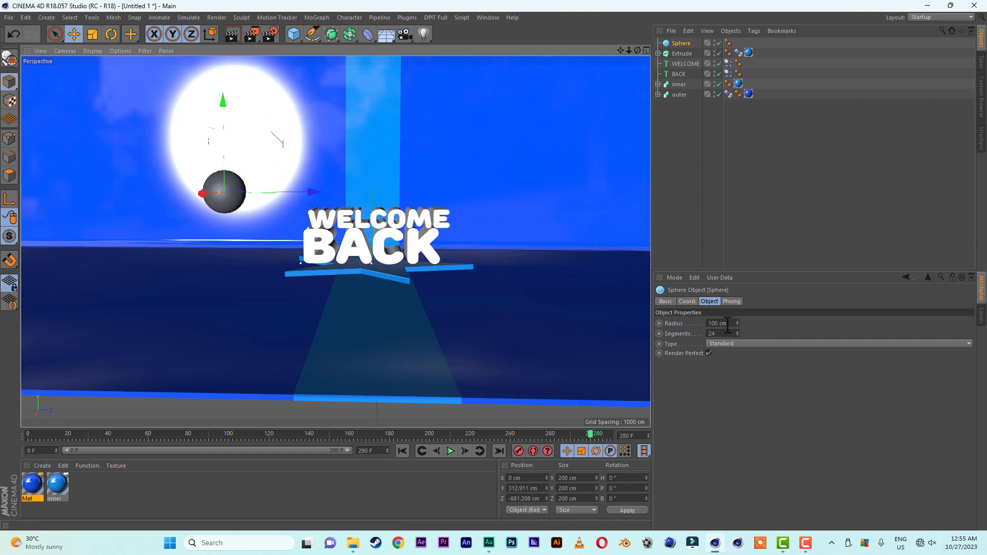
{"action": "left_click_drag", "start_coordinate": [730, 325], "coordinate": [697, 325]}
{"action": "type", "text": "50"}
{"action": "key", "text": "Return"}
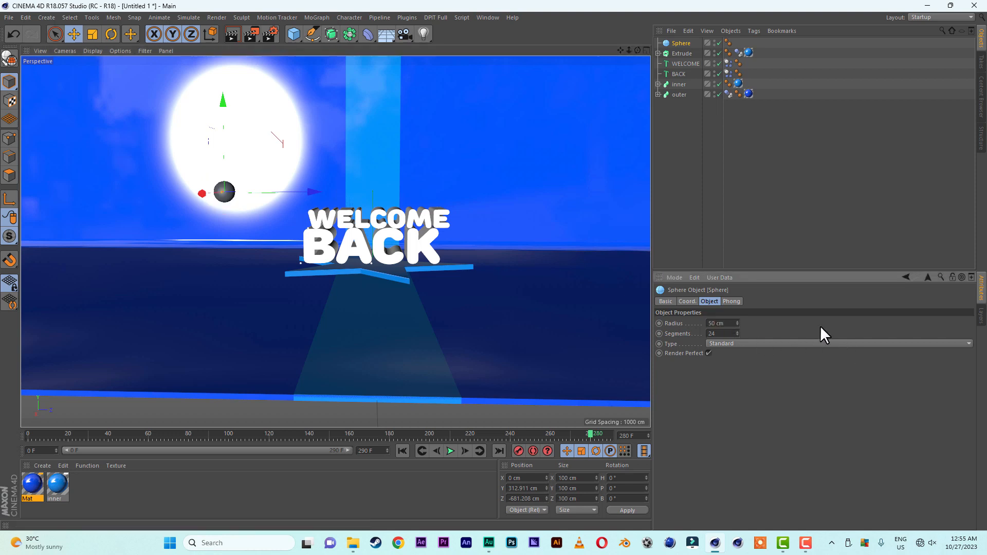
{"action": "double_click", "coordinate": [722, 334]}
{"action": "type", "text": "100"}
Add a particle Emitter to the scene and raise it above the text to about Y 490 cm
{"action": "left_click", "coordinate": [189, 17]}
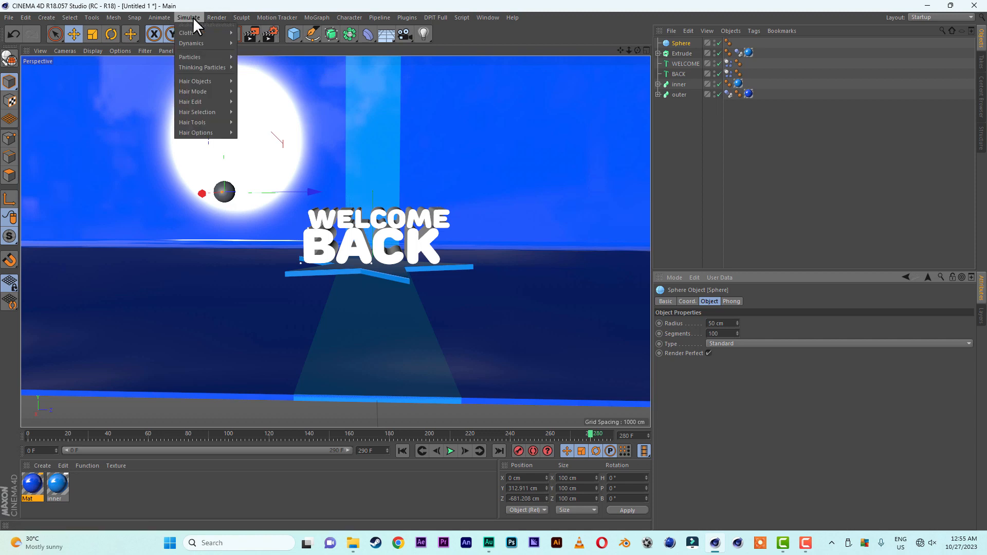
{"action": "mouse_move", "coordinate": [195, 60]}
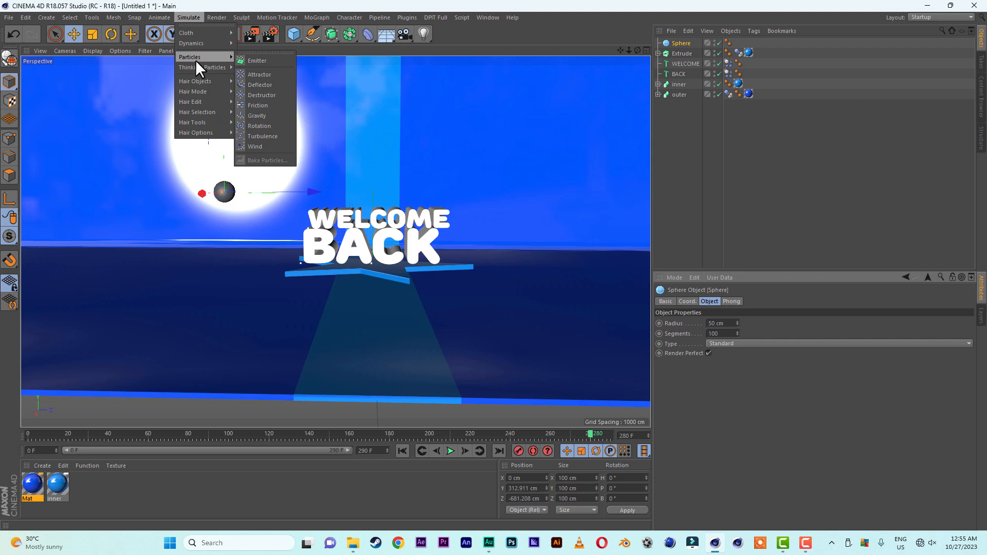
{"action": "left_click", "coordinate": [276, 60]}
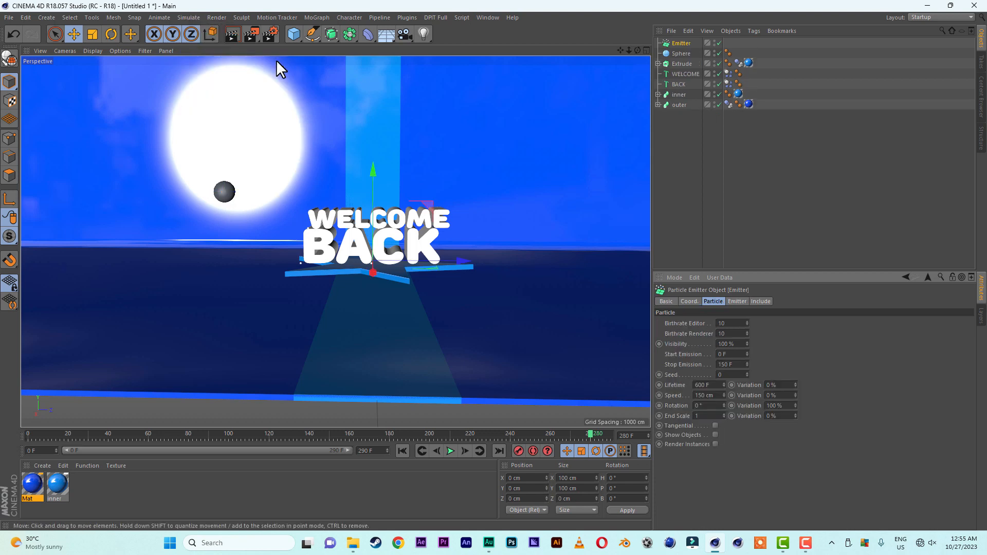
{"action": "left_click_drag", "start_coordinate": [374, 172], "coordinate": [449, 139]}
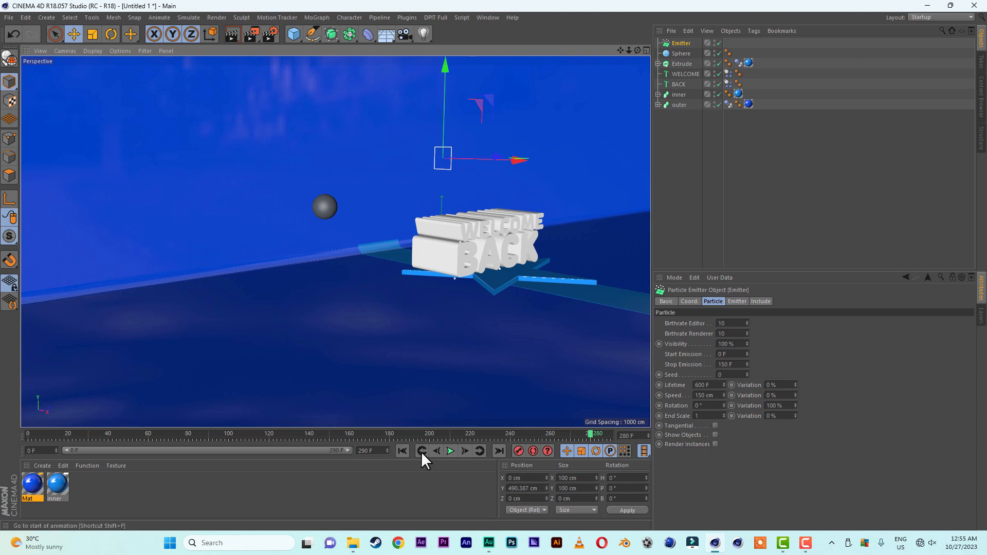
Play the animation from the first frame to preview the emitter's particles, stopping at frame 70
{"action": "left_click", "coordinate": [400, 452]}
{"action": "left_click", "coordinate": [446, 452]}
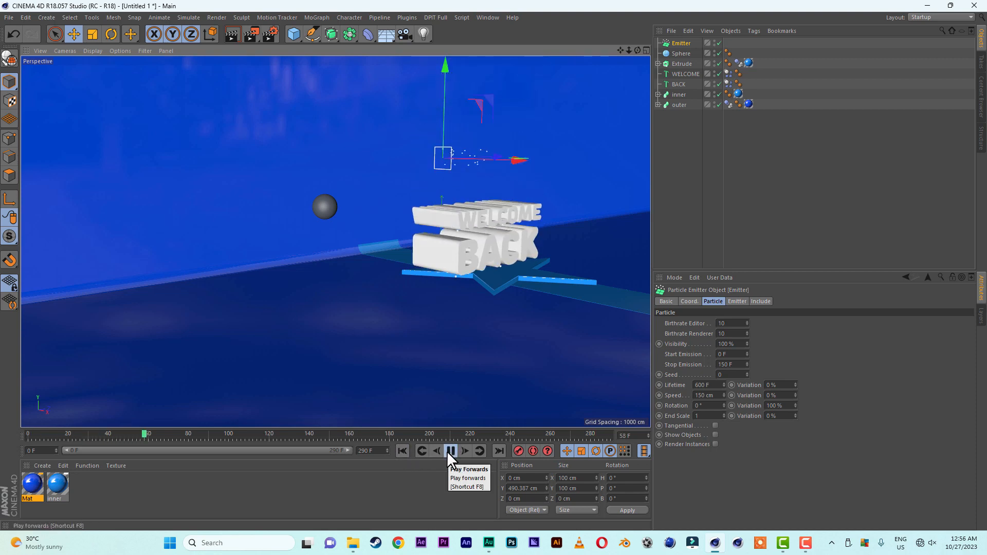
{"action": "left_click", "coordinate": [446, 451]}
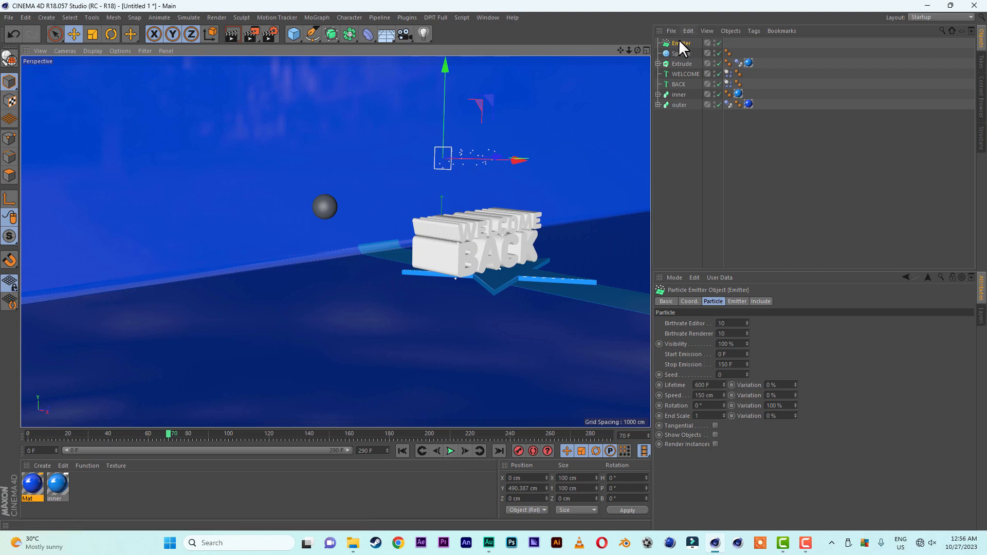
Set the sphere's radius to 30 cm
{"action": "left_click", "coordinate": [679, 53]}
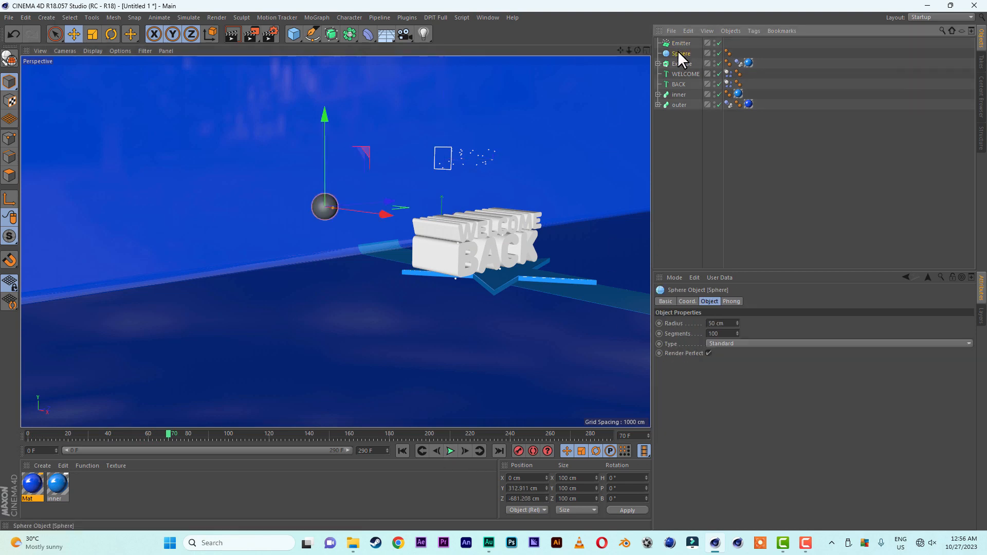
{"action": "left_click", "coordinate": [733, 324]}
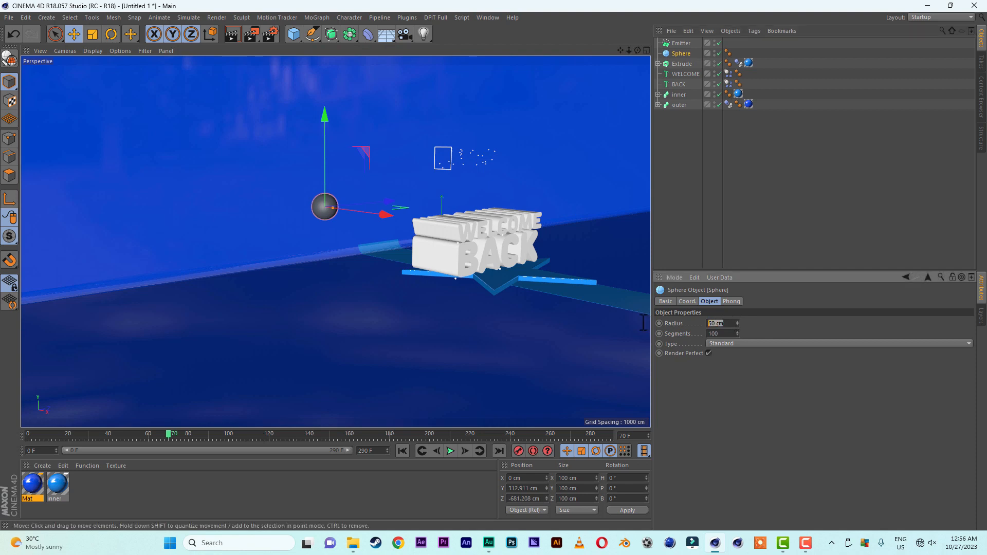
{"action": "type", "text": "30"}
{"action": "key", "text": "Return"}
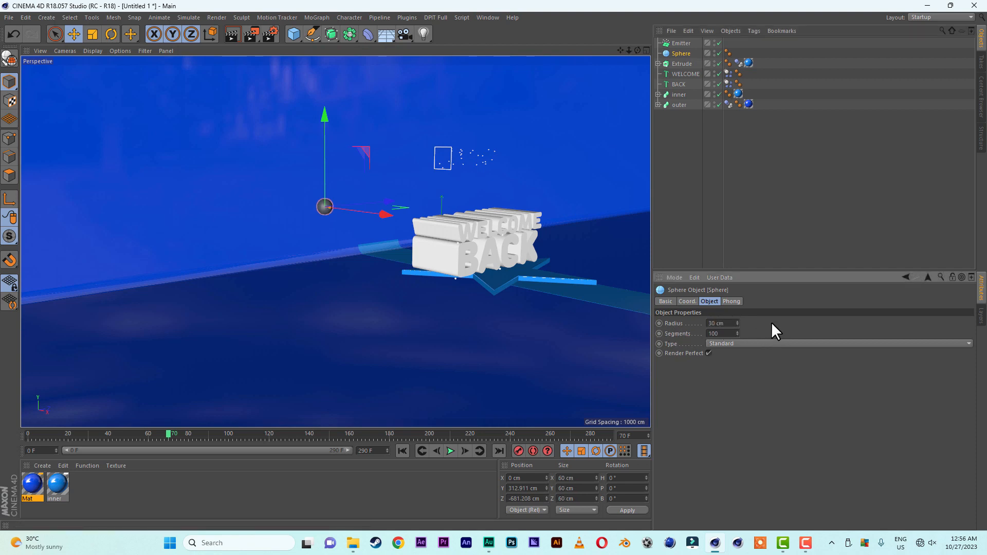
Set the particle emitter's X-Size and Y-Size to 200 cm
{"action": "left_click", "coordinate": [679, 44]}
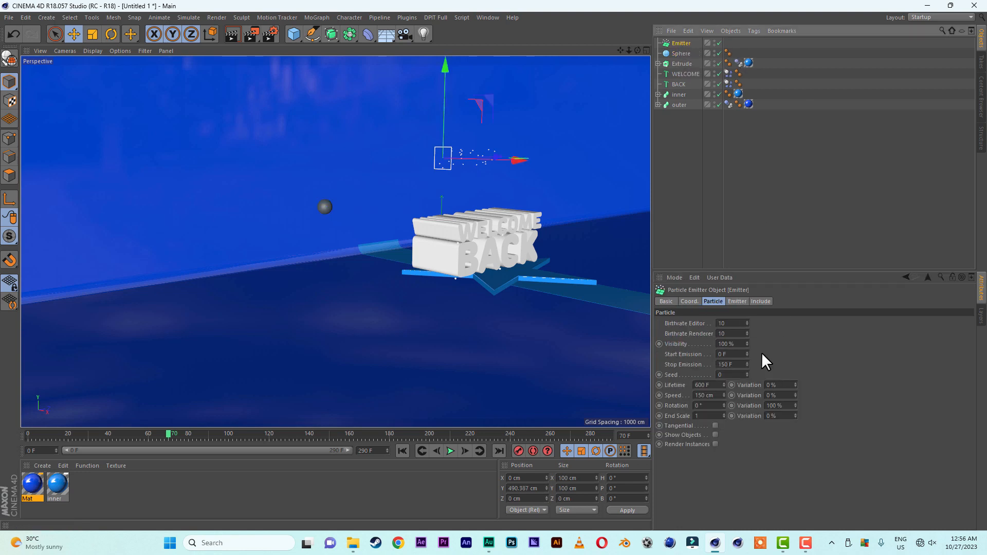
{"action": "left_click", "coordinate": [738, 302]}
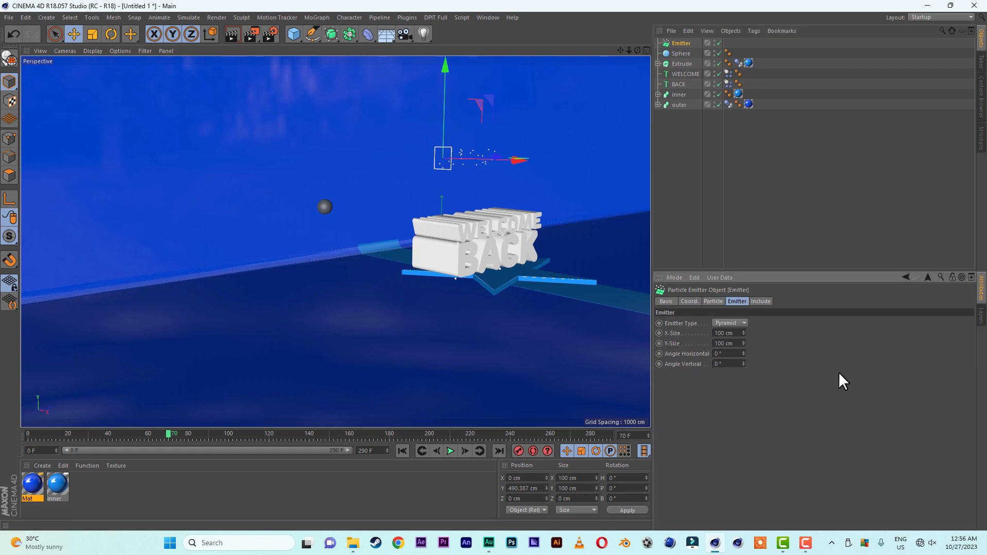
{"action": "left_click", "coordinate": [719, 335]}
{"action": "key", "text": "BackSpace"}
{"action": "type", "text": "2"}
{"action": "key", "text": "Tab"}
{"action": "type", "text": "2"}
{"action": "key", "text": "Return"}
Duplicate the inner material and rename the copy BALL
{"action": "left_click", "coordinate": [57, 486]}
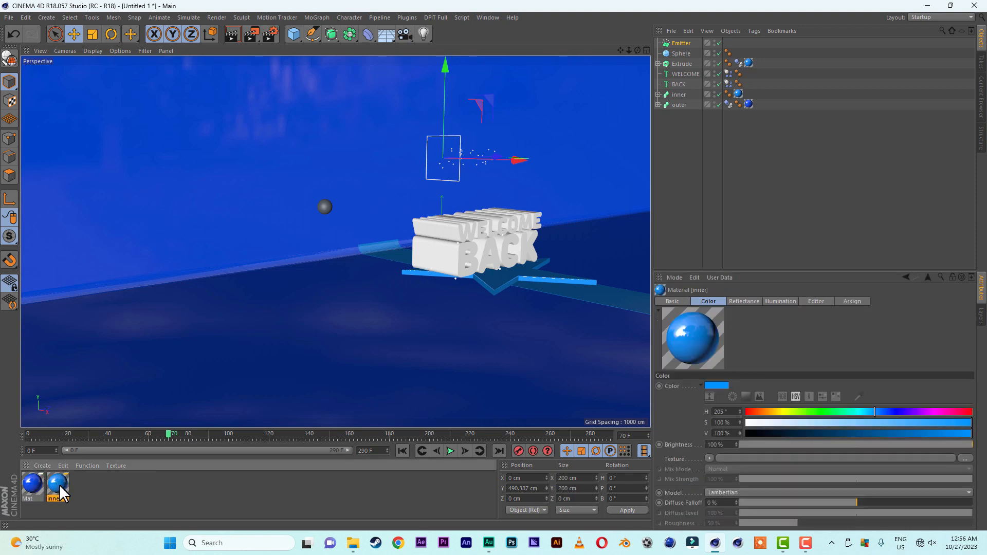
{"action": "left_click_drag", "start_coordinate": [57, 484], "coordinate": [87, 498], "text": "ctrl"}
{"action": "double_click", "coordinate": [87, 498]}
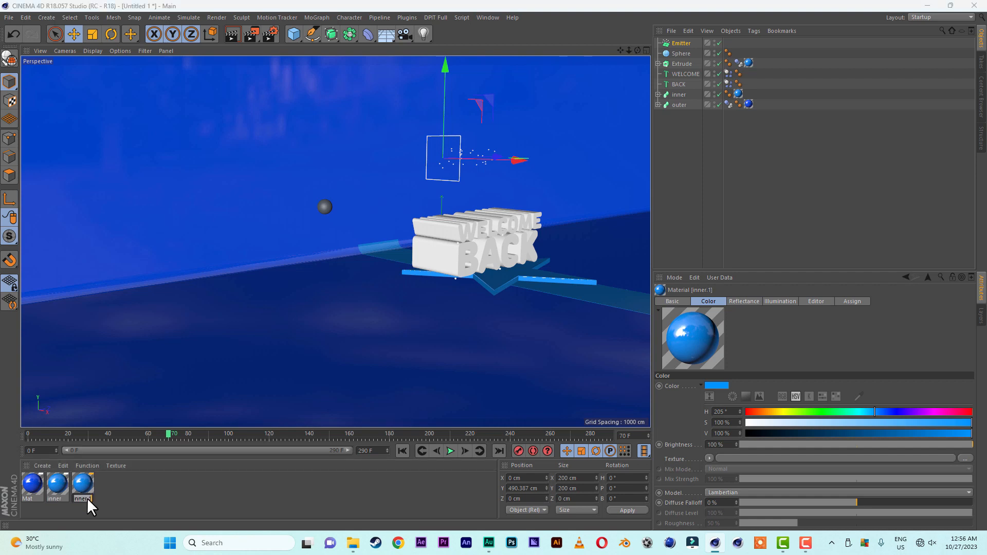
{"action": "type", "text": "BALL"}
{"action": "key", "text": "Return"}
Change the BALL material's colour to turquoise with a hue of 175° and close its editor
{"action": "double_click", "coordinate": [82, 486]}
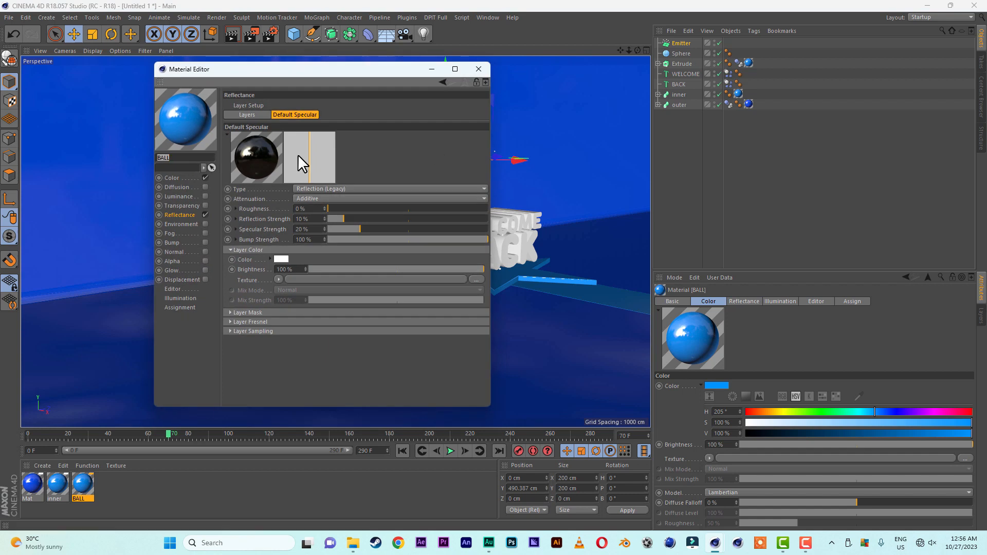
{"action": "left_click", "coordinate": [173, 178]}
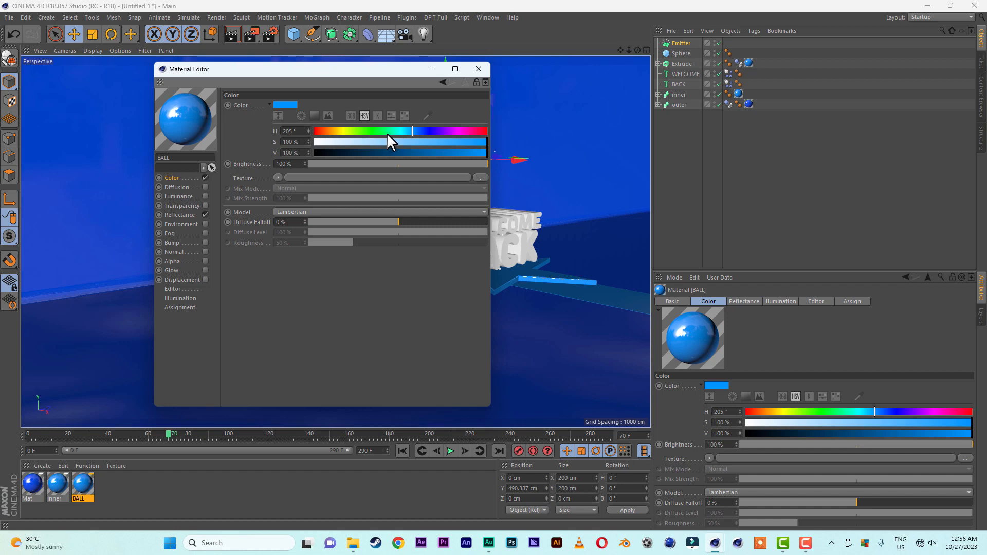
{"action": "left_click_drag", "start_coordinate": [387, 132], "coordinate": [398, 131]}
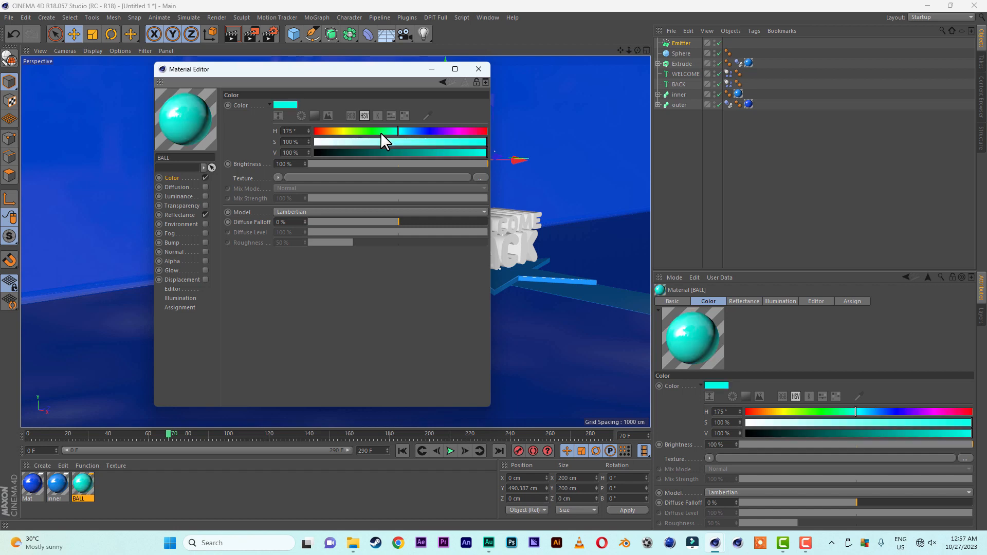
{"action": "left_click_drag", "start_coordinate": [391, 72], "coordinate": [330, 63]}
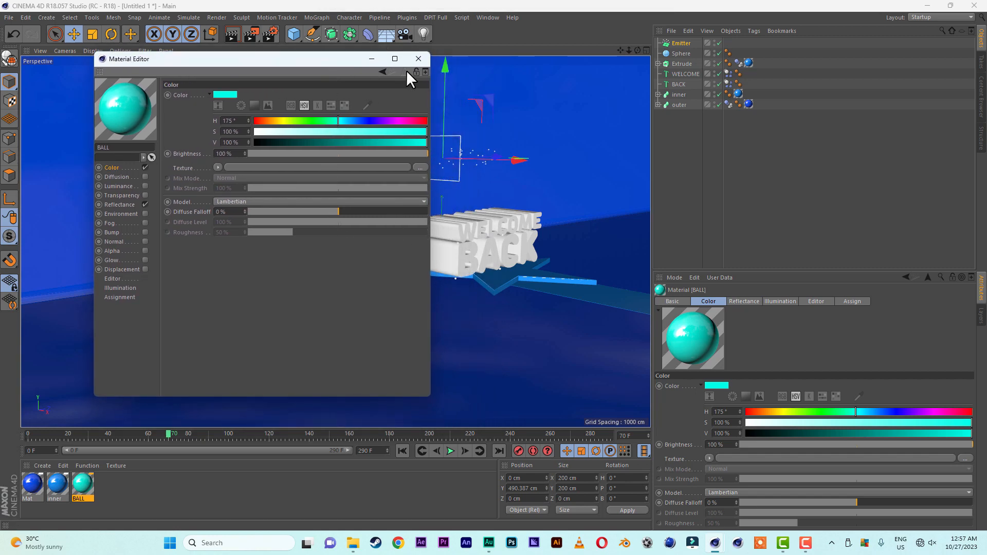
{"action": "left_click", "coordinate": [421, 60]}
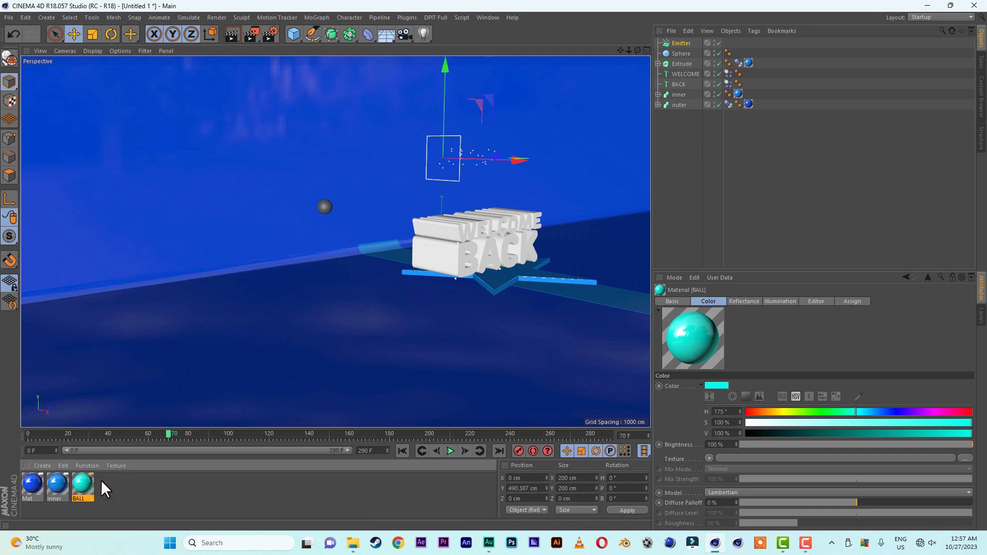
Duplicate the BALL material and change the copy's colour to purple with a hue of 259°
{"action": "left_click_drag", "start_coordinate": [88, 481], "coordinate": [128, 498], "text": "ctrl"}
{"action": "double_click", "coordinate": [109, 487]}
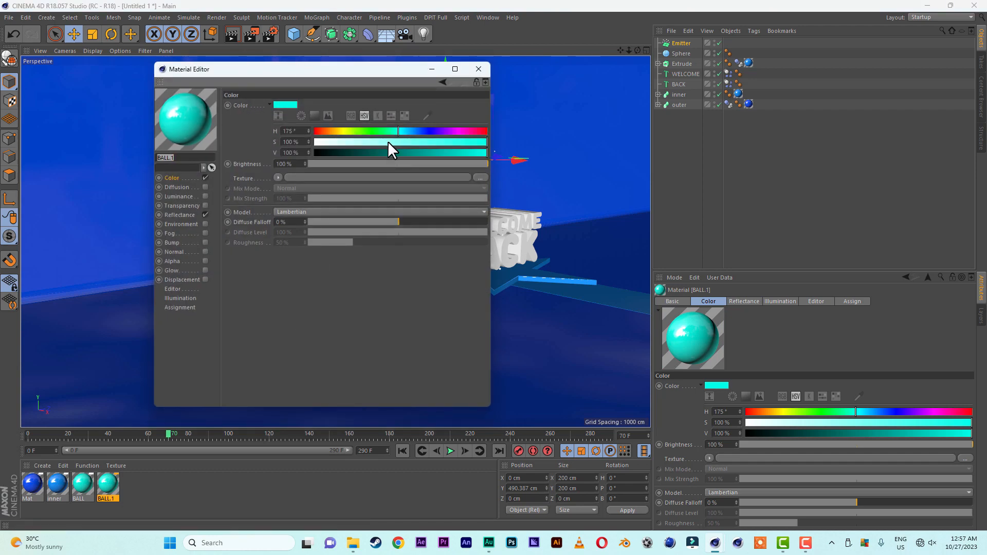
{"action": "left_click", "coordinate": [439, 130]}
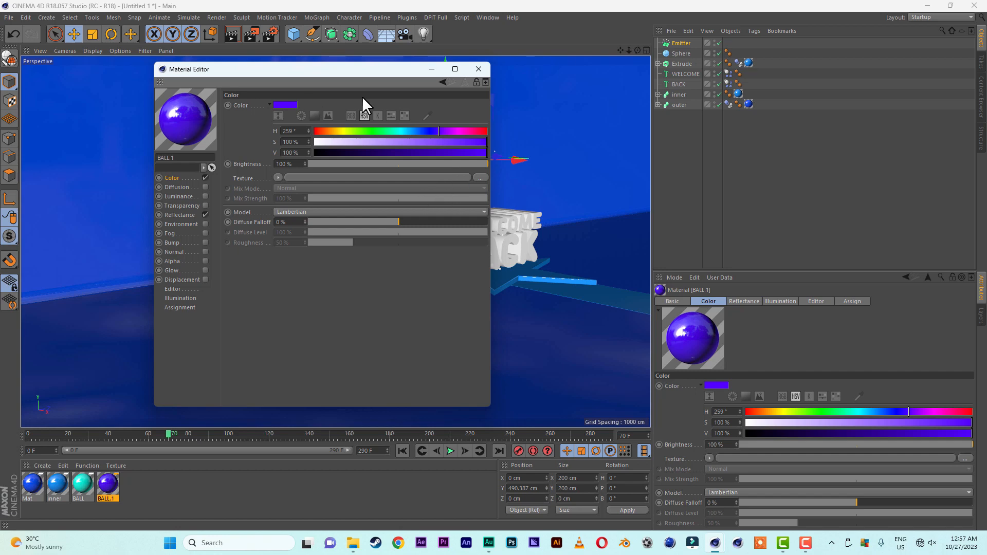
{"action": "left_click", "coordinate": [478, 69]}
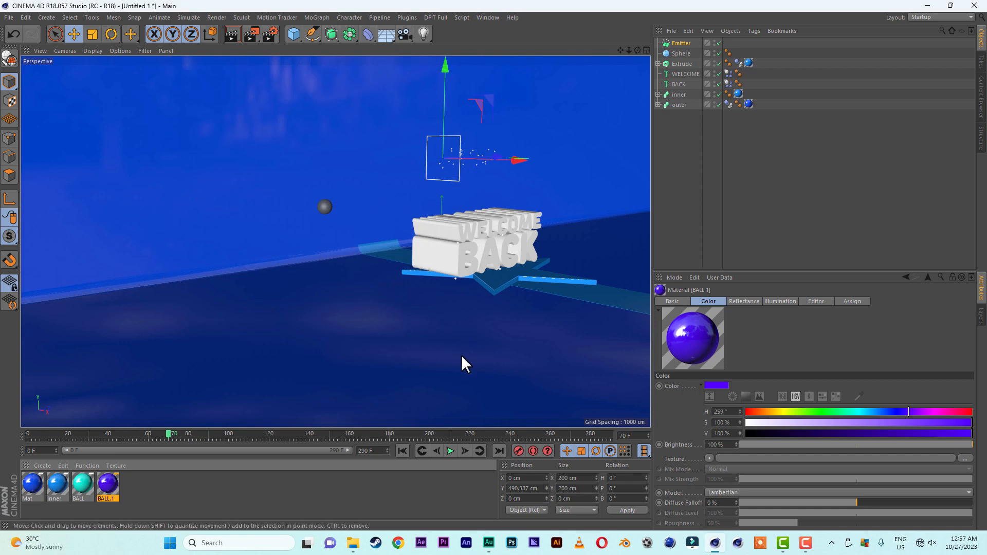
Make the sphere a child of the Emitter and apply the turquoise BALL material to it
{"action": "left_click", "coordinate": [683, 54]}
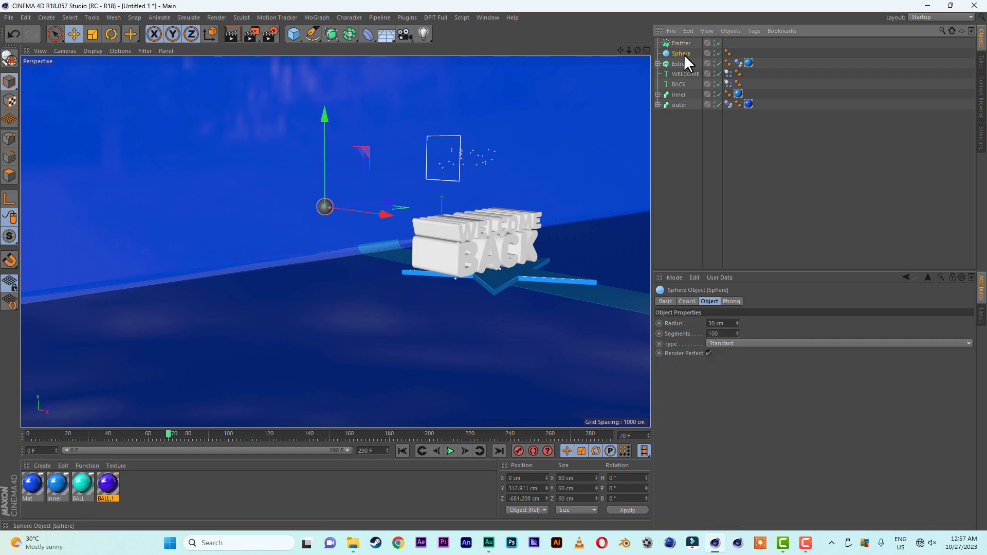
{"action": "left_click_drag", "start_coordinate": [680, 53], "coordinate": [682, 43]}
{"action": "left_click_drag", "start_coordinate": [89, 481], "coordinate": [680, 52]}
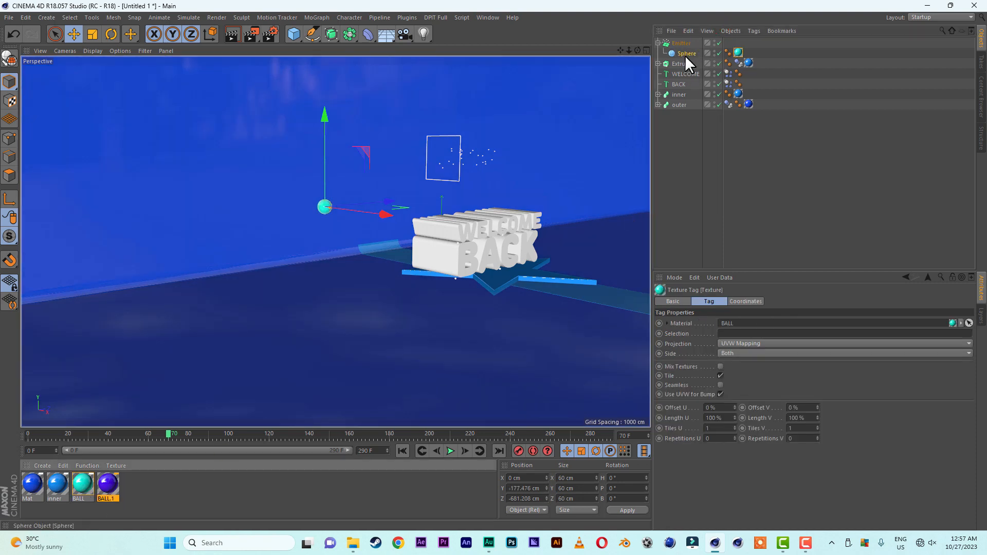
Duplicate the sphere inside the Emitter and replace the copy's material with the purple BALL.1 material
{"action": "left_click", "coordinate": [681, 53]}
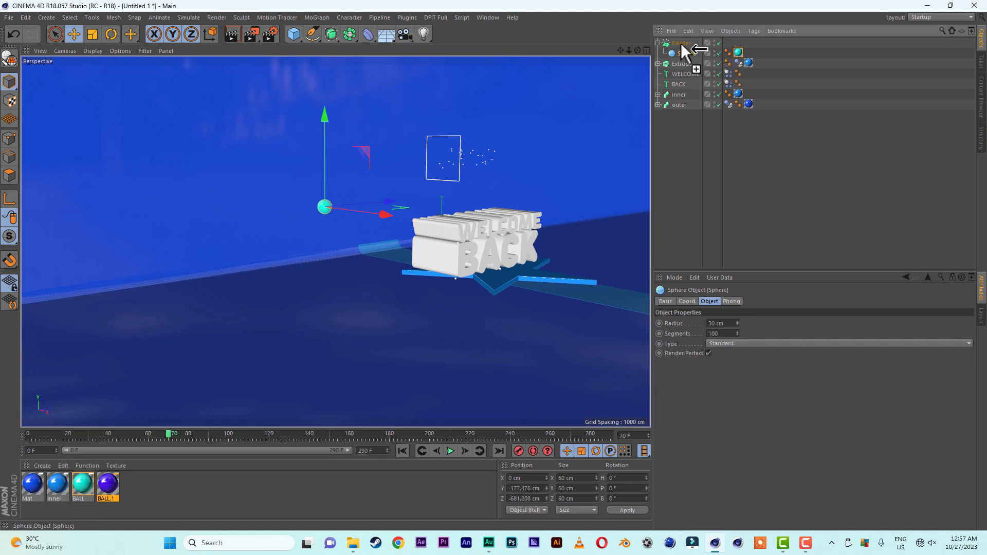
{"action": "left_click_drag", "start_coordinate": [681, 51], "coordinate": [682, 52], "text": "ctrl"}
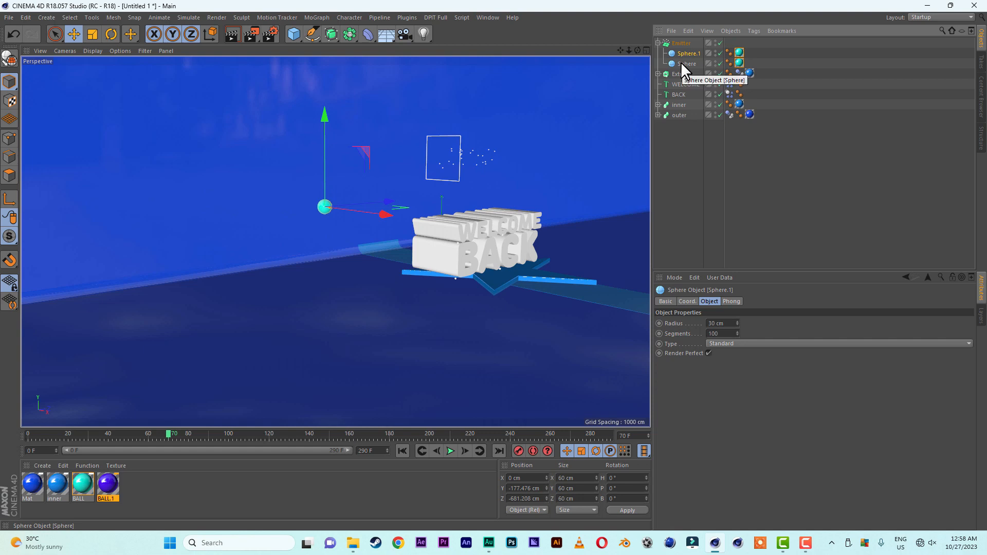
{"action": "left_click", "coordinate": [791, 150]}
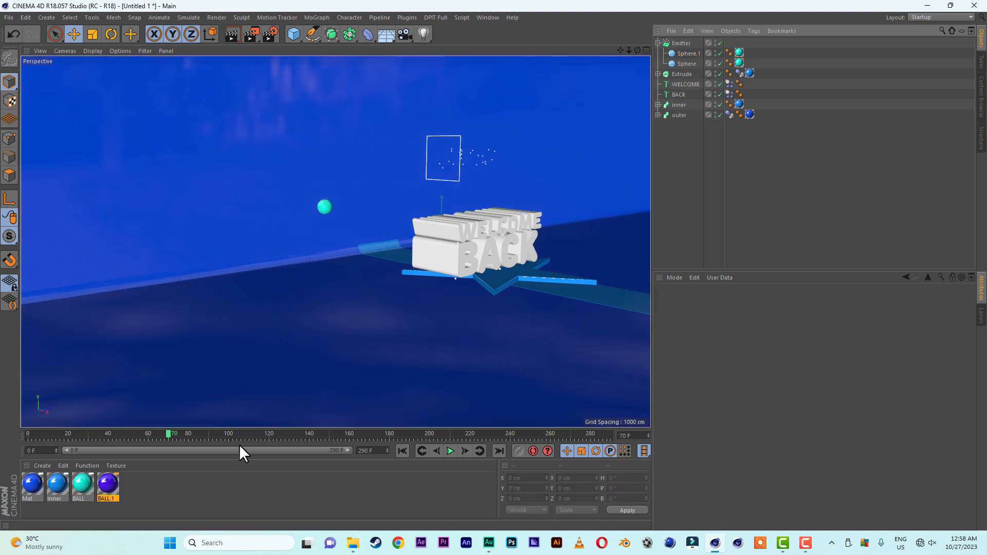
{"action": "left_click_drag", "start_coordinate": [110, 485], "coordinate": [743, 52]}
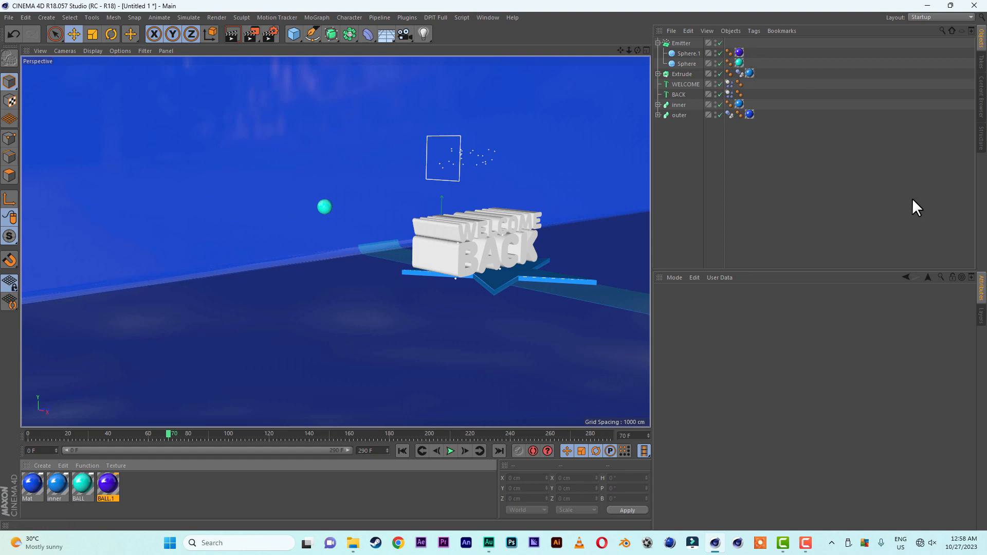
Move the Emitter with its spheres to the side of the text, at about X 250 cm and Z -1427 cm
{"action": "left_click", "coordinate": [682, 43]}
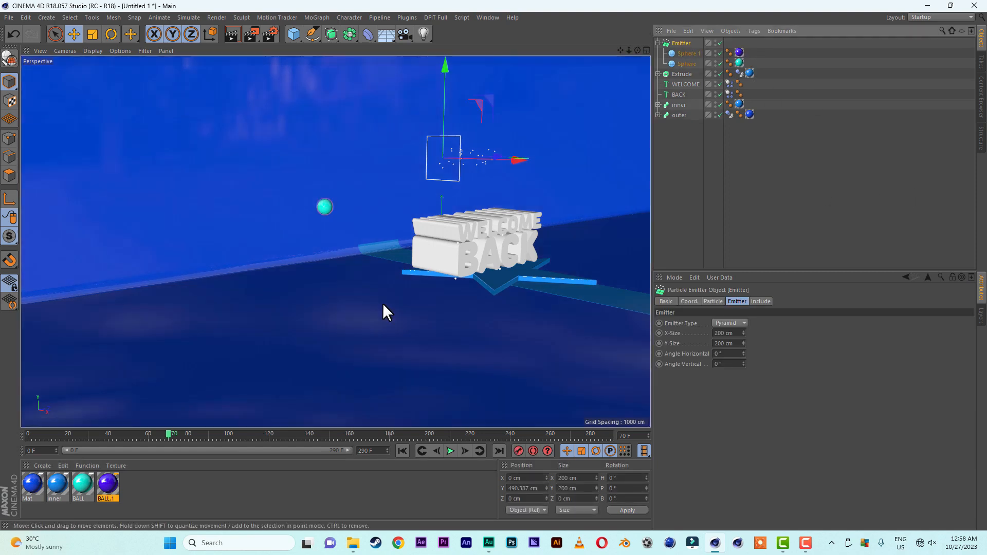
{"action": "left_click_drag", "start_coordinate": [300, 347], "coordinate": [266, 358], "text": "alt"}
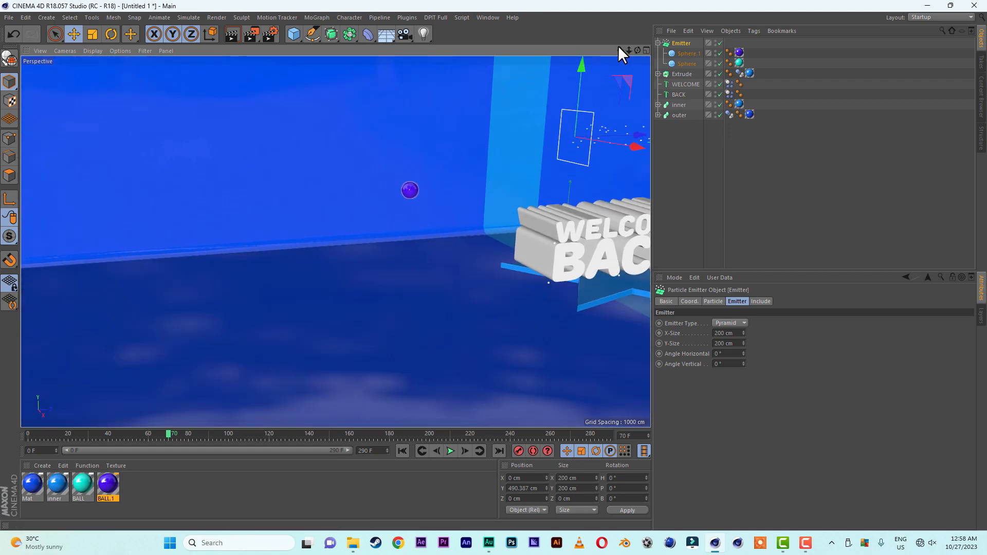
{"action": "left_click_drag", "start_coordinate": [620, 49], "coordinate": [587, 49]}
{"action": "left_click_drag", "start_coordinate": [548, 158], "coordinate": [242, 221]}
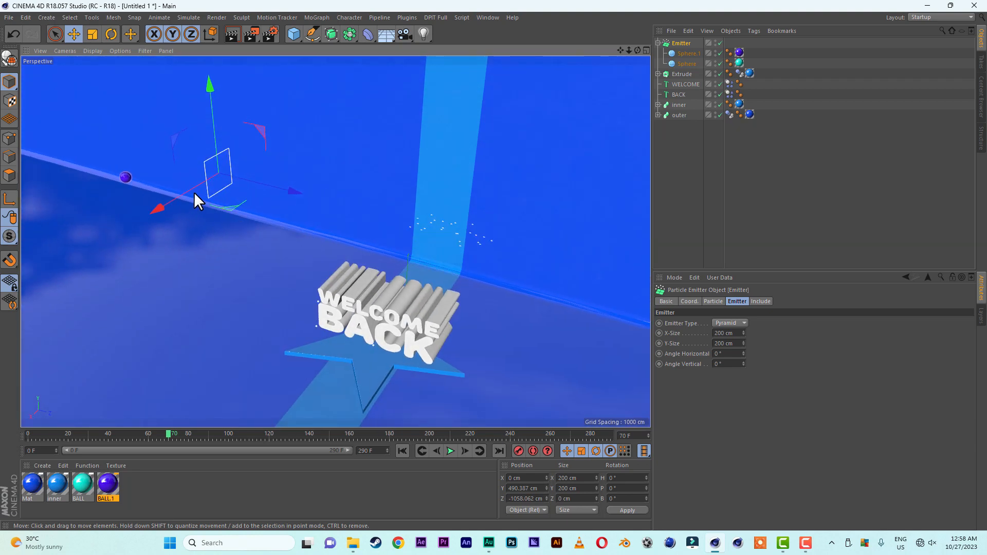
{"action": "left_click_drag", "start_coordinate": [186, 188], "coordinate": [288, 194]}
{"action": "left_click_drag", "start_coordinate": [333, 158], "coordinate": [264, 149]}
{"action": "left_click_drag", "start_coordinate": [309, 177], "coordinate": [507, 238], "text": "alt"}
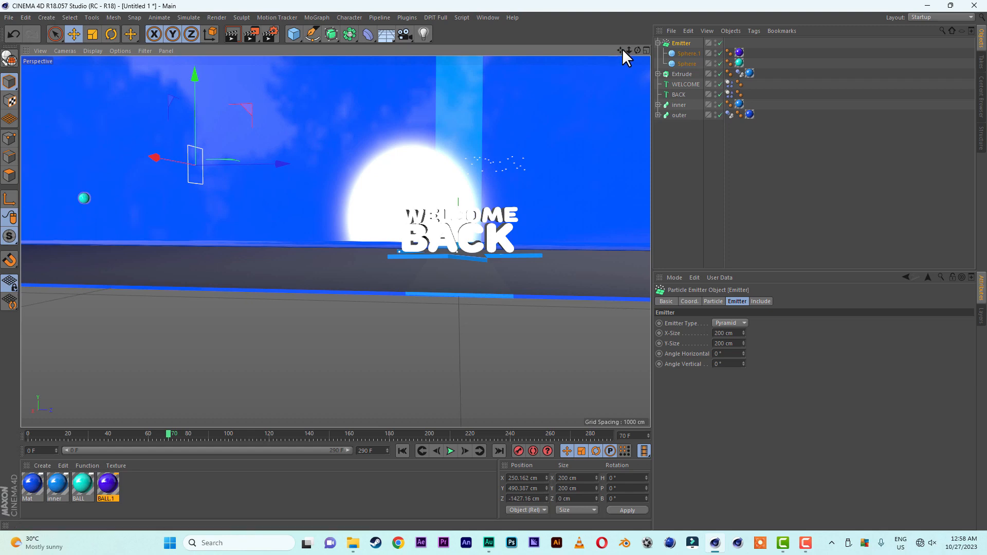
{"action": "left_click_drag", "start_coordinate": [621, 50], "coordinate": [516, 106]}
{"action": "left_click_drag", "start_coordinate": [629, 50], "coordinate": [643, 50]}
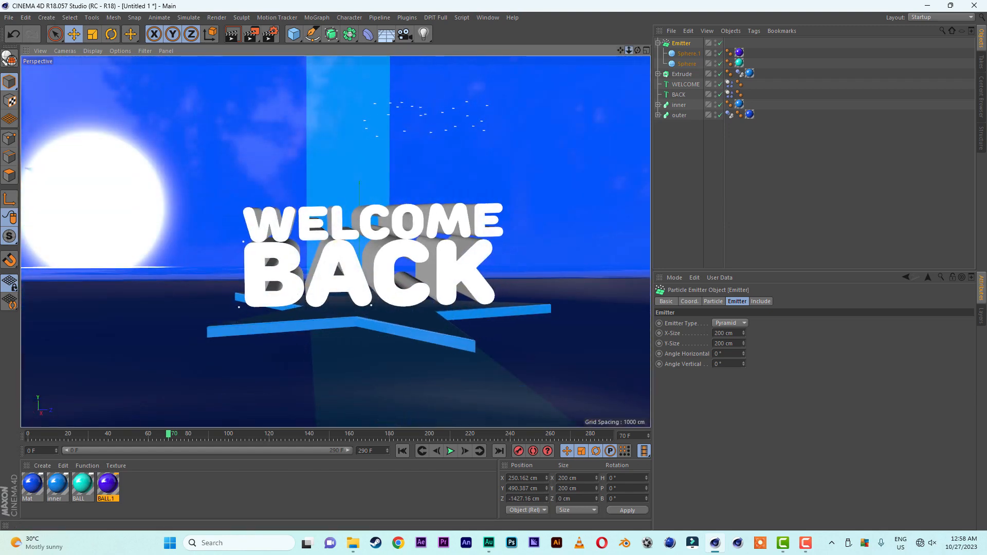
{"action": "left_click_drag", "start_coordinate": [628, 51], "coordinate": [588, 60]}
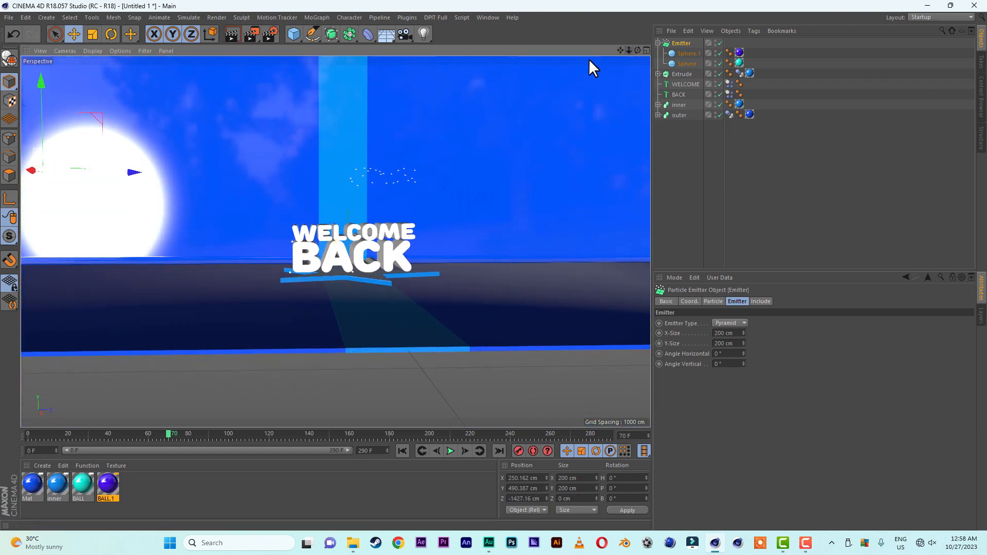
Move the Emitter along the Z axis to about -1040 cm
{"action": "left_click_drag", "start_coordinate": [130, 172], "coordinate": [219, 176]}
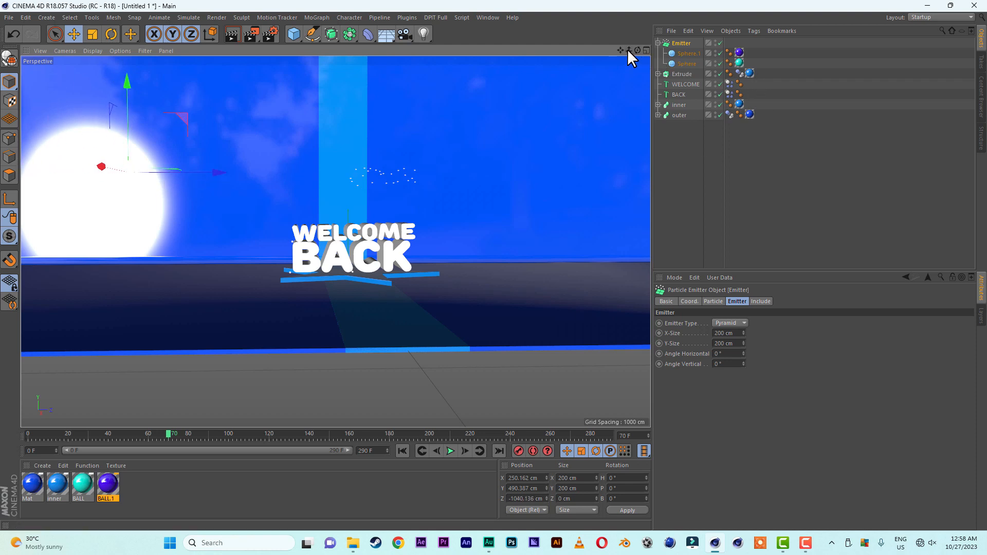
{"action": "left_click_drag", "start_coordinate": [629, 50], "coordinate": [607, 50]}
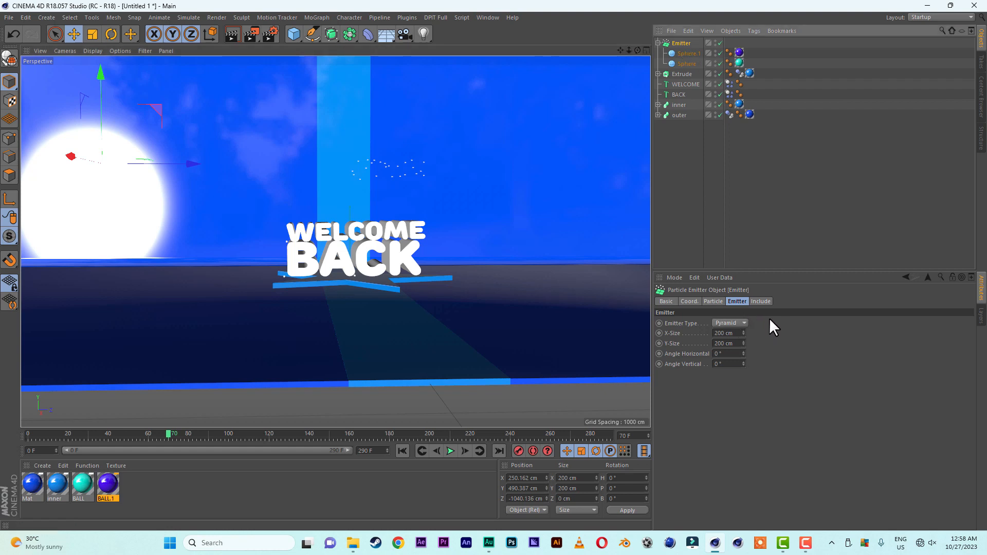
Enable Show Objects for the Emitter's particles and set the End Scale variation to 100%
{"action": "left_click", "coordinate": [718, 301]}
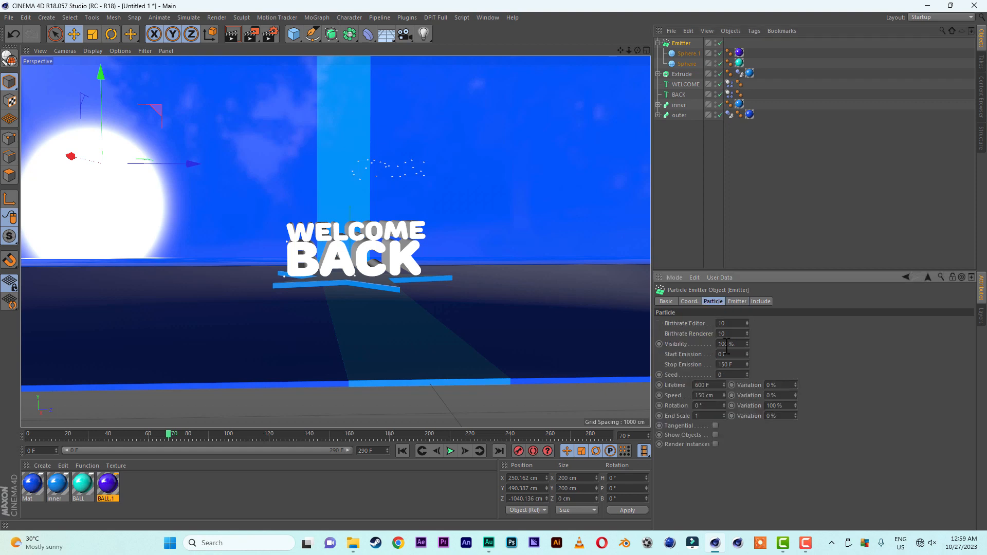
{"action": "left_click", "coordinate": [715, 435]}
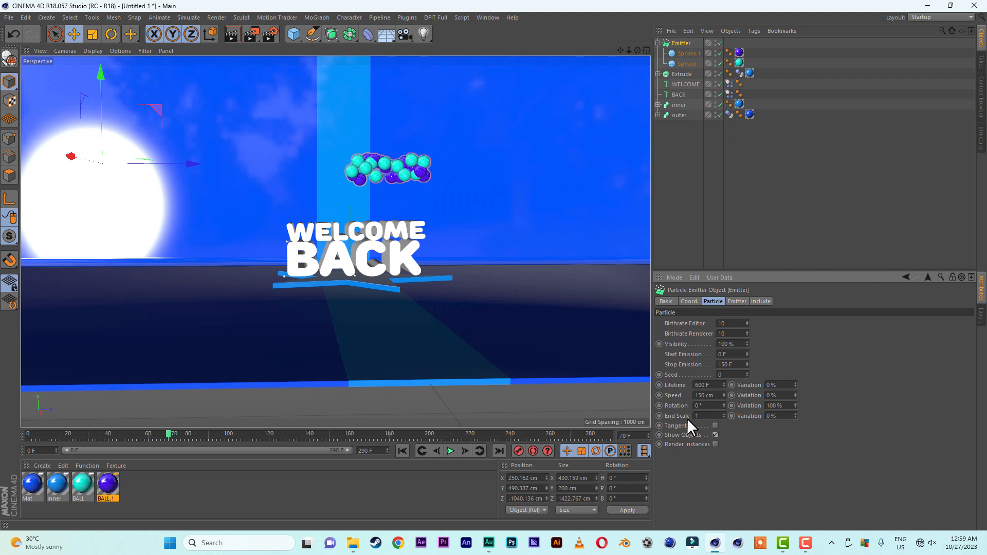
{"action": "left_click", "coordinate": [787, 416]}
{"action": "type", "text": "100"}
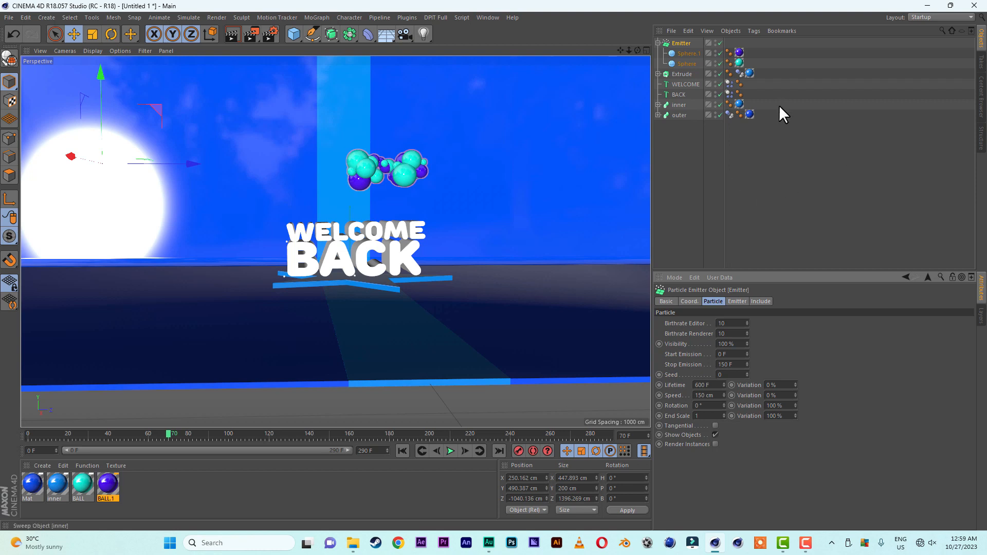
Copy the WELCOME text's Dynamics Body tag onto both spheres in the Emitter and play the simulation from the first frame
{"action": "left_click", "coordinate": [729, 84]}
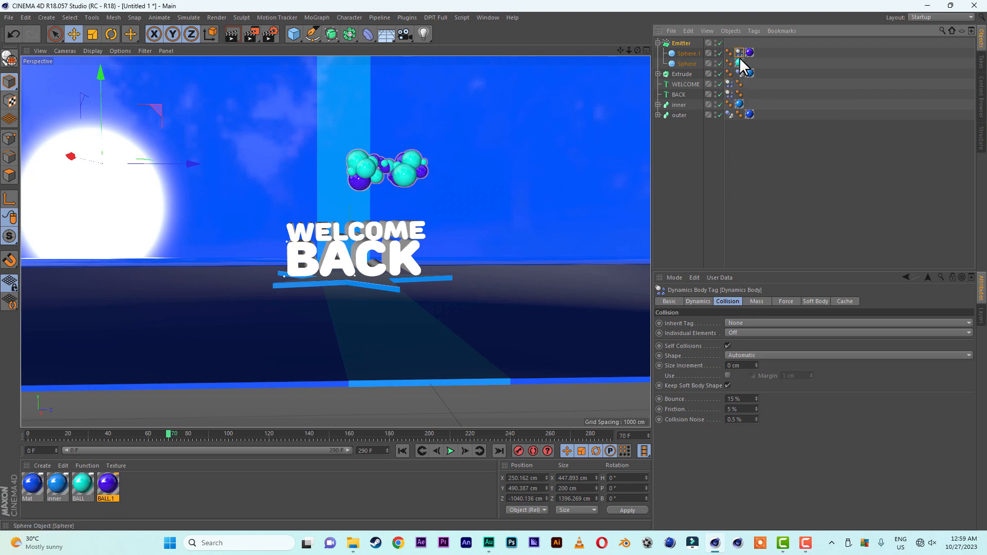
{"action": "left_click_drag", "start_coordinate": [738, 54], "coordinate": [733, 66], "text": "ctrl"}
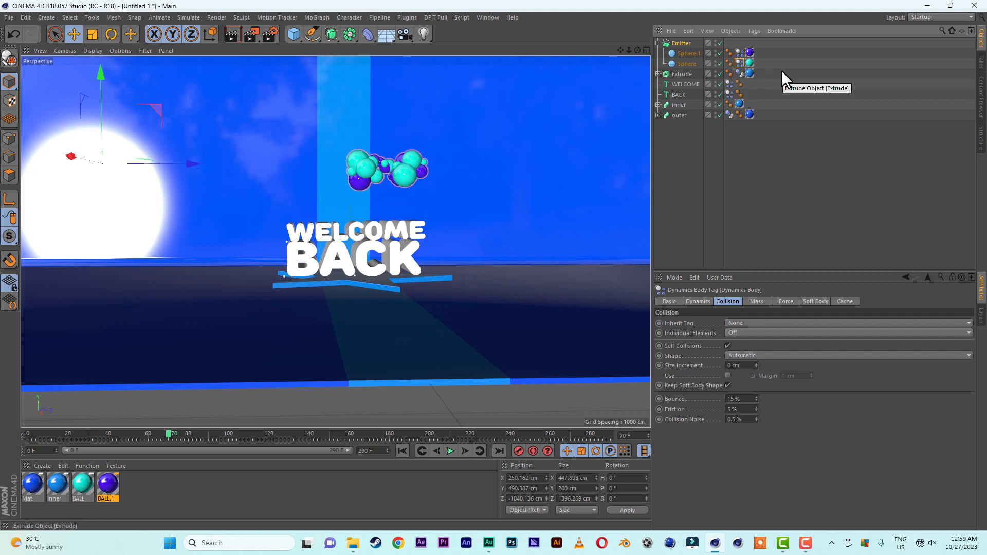
{"action": "left_click", "coordinate": [402, 451]}
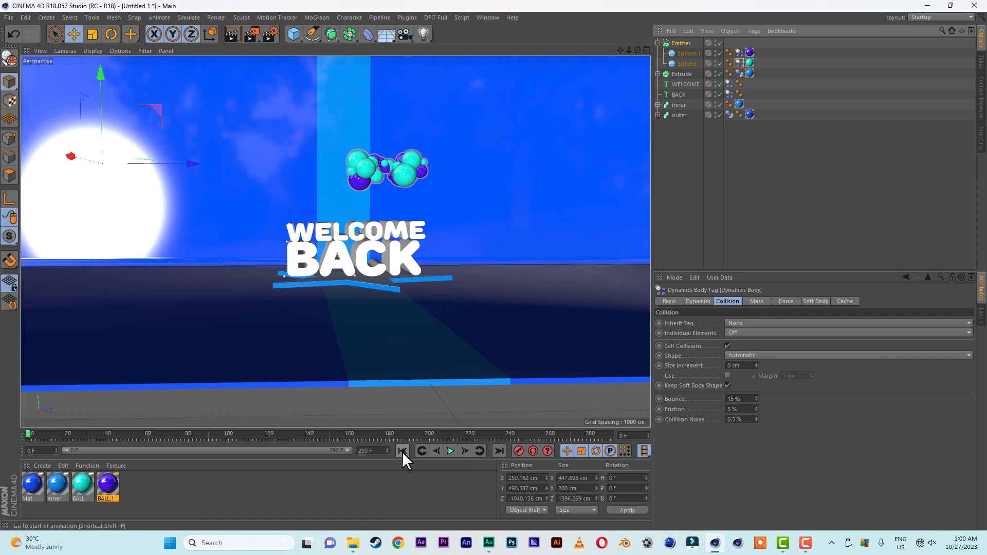
{"action": "left_click", "coordinate": [449, 452]}
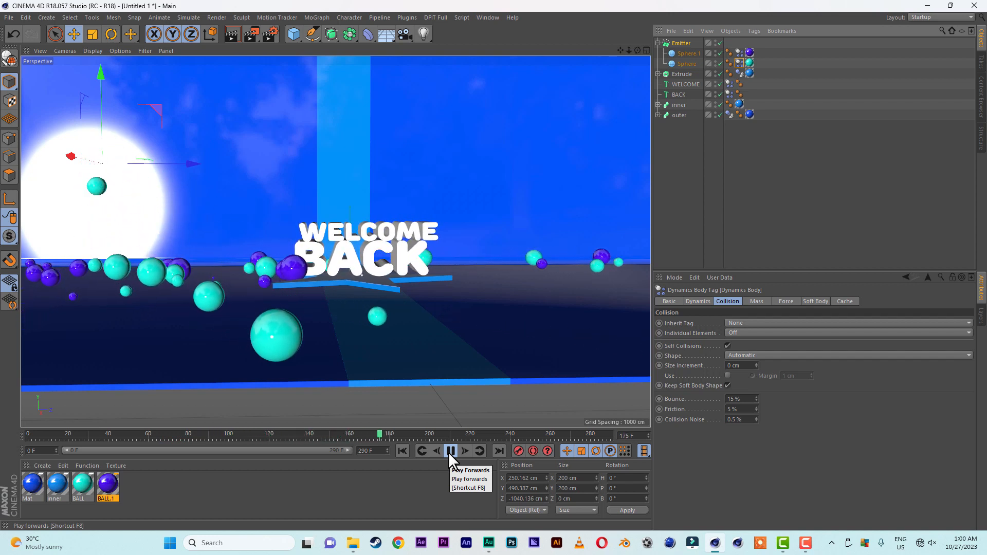
{"action": "left_click", "coordinate": [450, 451]}
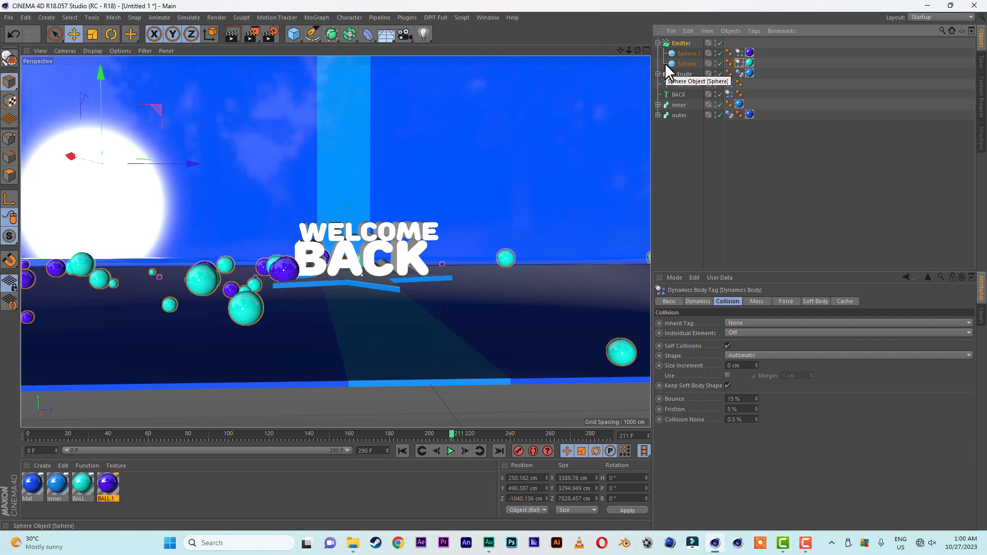
Reduce the Emitter's End Scale variation to 50%
{"action": "left_click", "coordinate": [687, 47]}
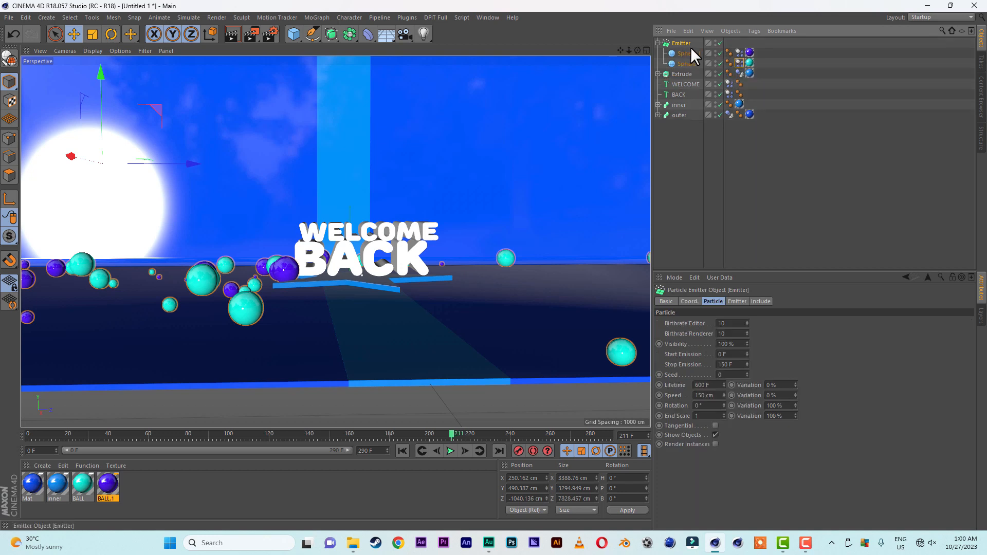
{"action": "double_click", "coordinate": [791, 416]}
{"action": "type", "text": "50"}
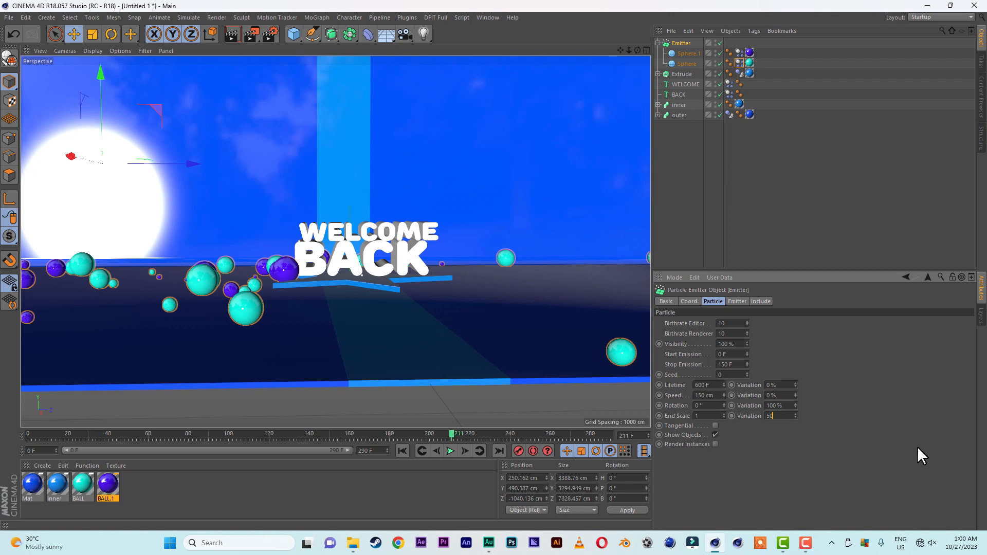
{"action": "key", "text": "Return"}
Replay the simulation from the first frame with a closer view of the text, stop at frame 224 and render the view
{"action": "left_click", "coordinate": [404, 451]}
{"action": "left_click", "coordinate": [449, 452]}
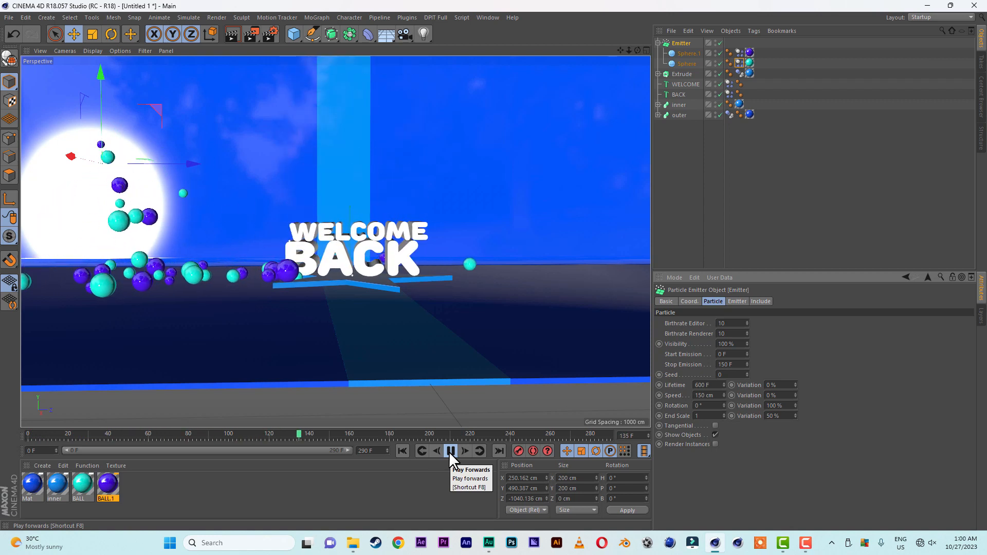
{"action": "mouse_move", "coordinate": [628, 51]}
{"action": "left_mouse_down"}
{"action": "mouse_move", "coordinate": [647, 52]}
{"action": "mouse_move", "coordinate": [586, 51]}
{"action": "mouse_move", "coordinate": [590, 40]}
{"action": "mouse_move", "coordinate": [640, 51]}
{"action": "left_mouse_up"}
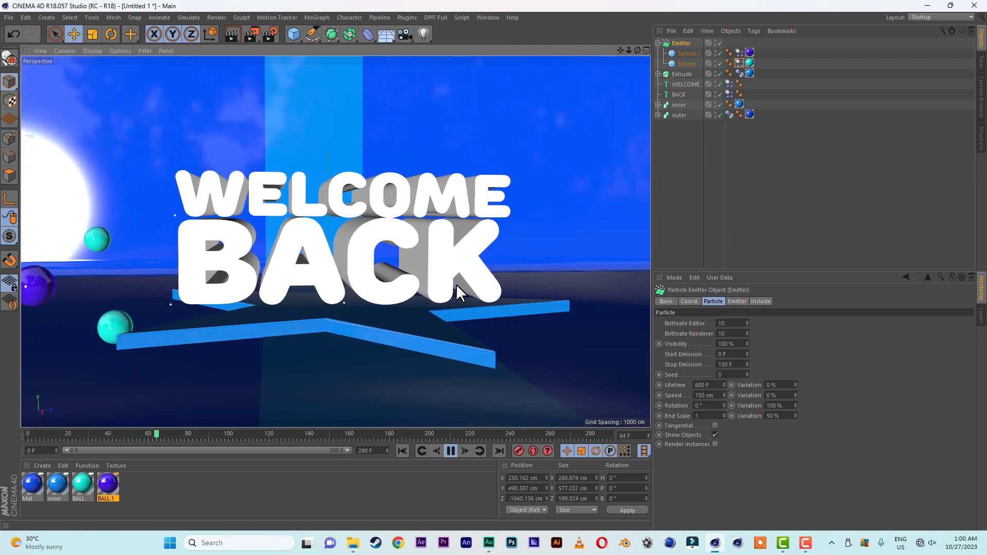
{"action": "left_click", "coordinate": [450, 450]}
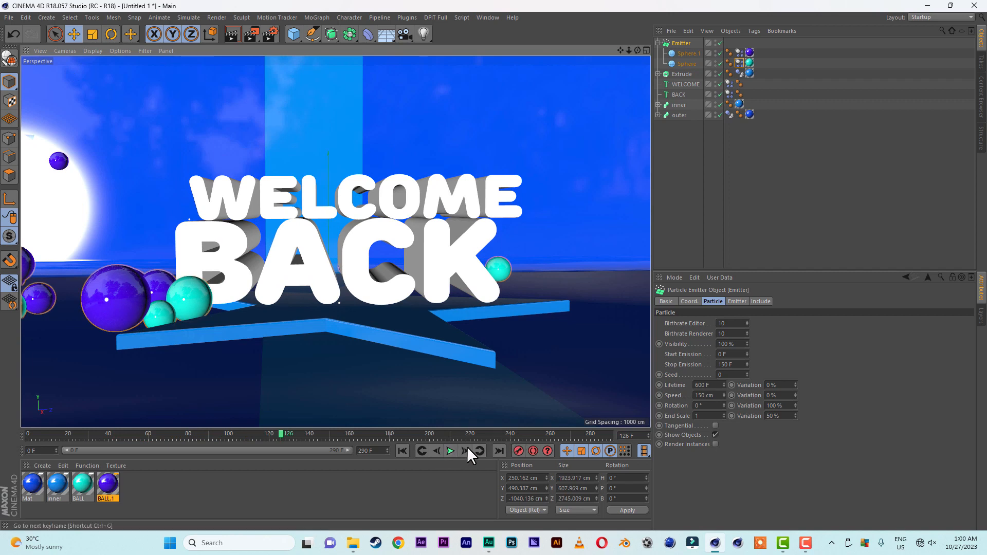
{"action": "left_click", "coordinate": [452, 450]}
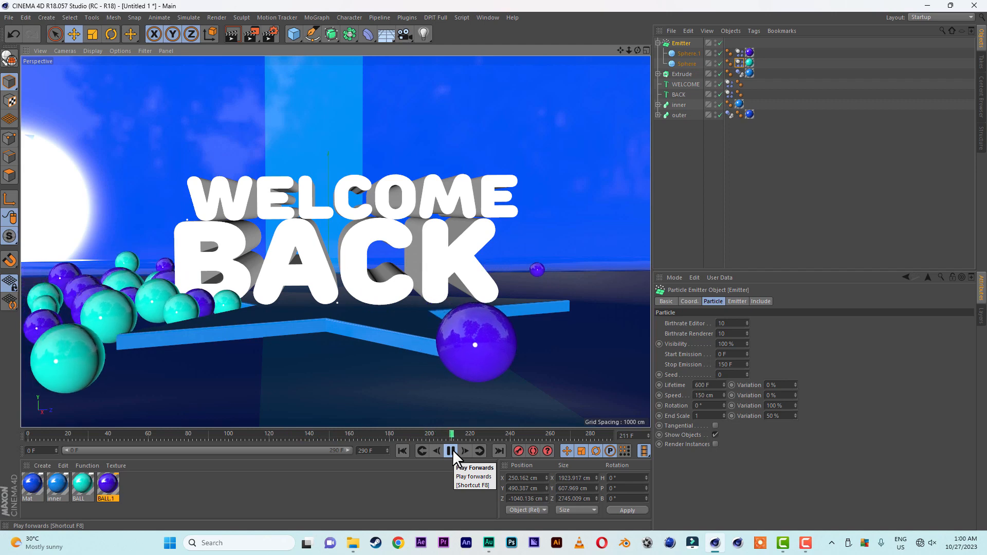
{"action": "left_click", "coordinate": [453, 449]}
{"action": "left_click", "coordinate": [234, 35]}
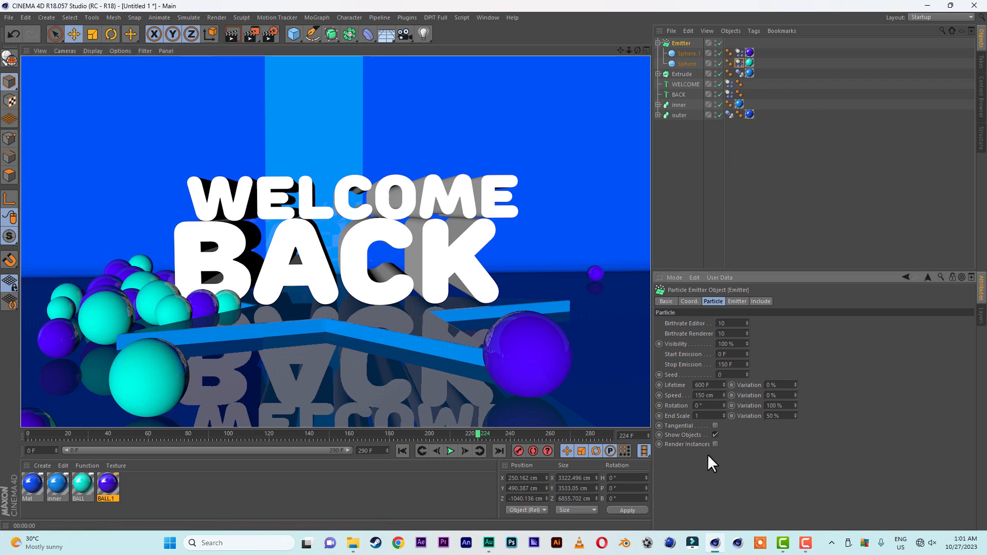
Add the Ambient Occlusion effect to the render settings
{"action": "left_click", "coordinate": [271, 35]}
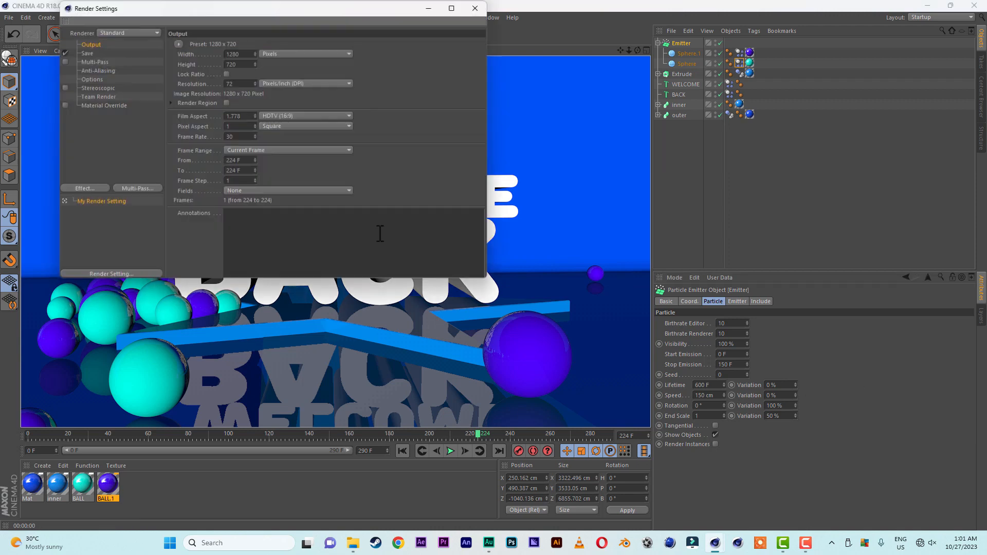
{"action": "left_click_drag", "start_coordinate": [316, 13], "coordinate": [653, 45]}
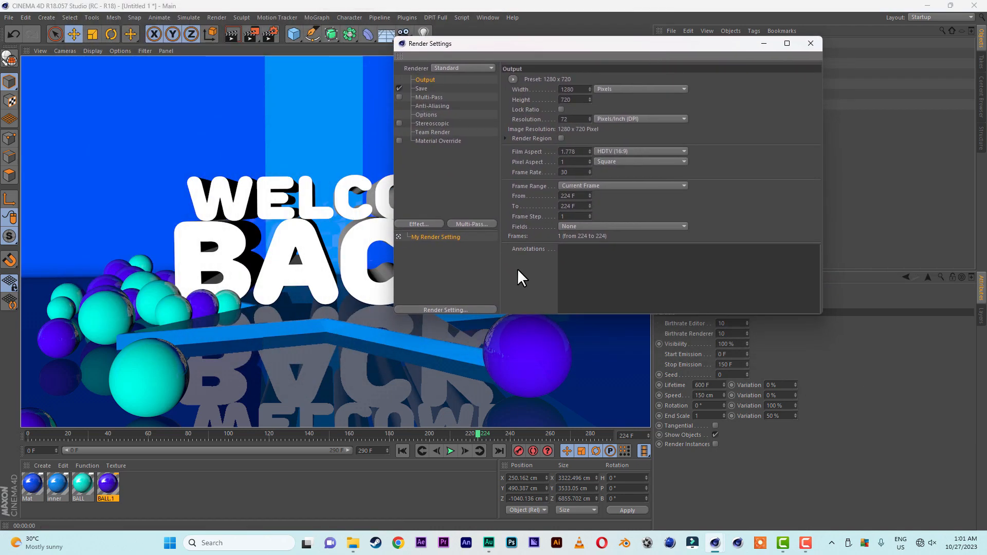
{"action": "left_click", "coordinate": [430, 224]}
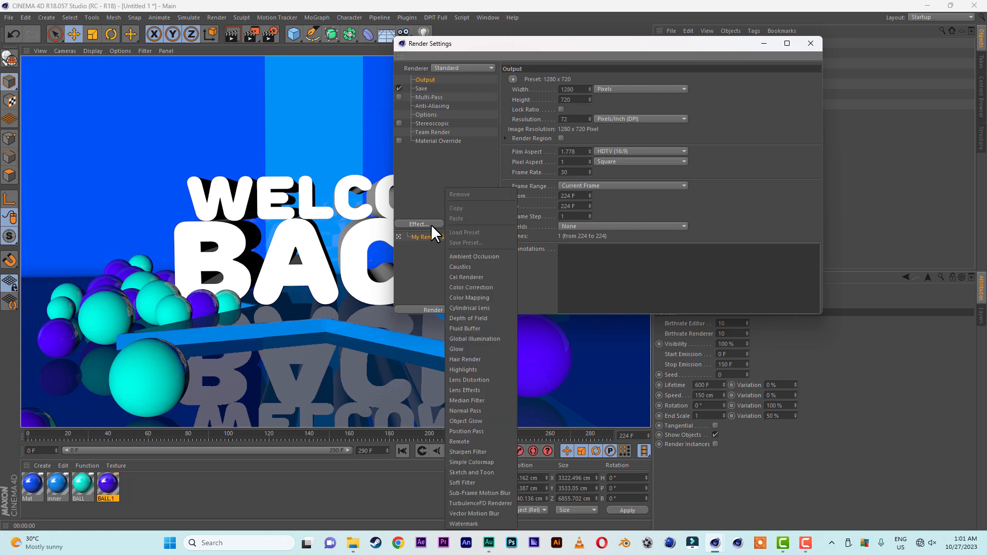
{"action": "left_click", "coordinate": [479, 256]}
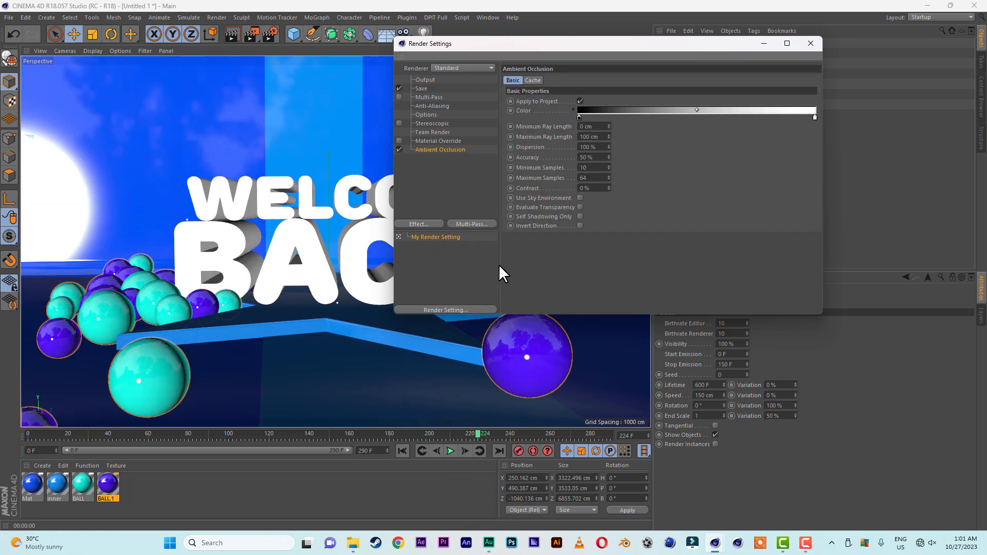
{"action": "left_click_drag", "start_coordinate": [528, 44], "coordinate": [615, 36]}
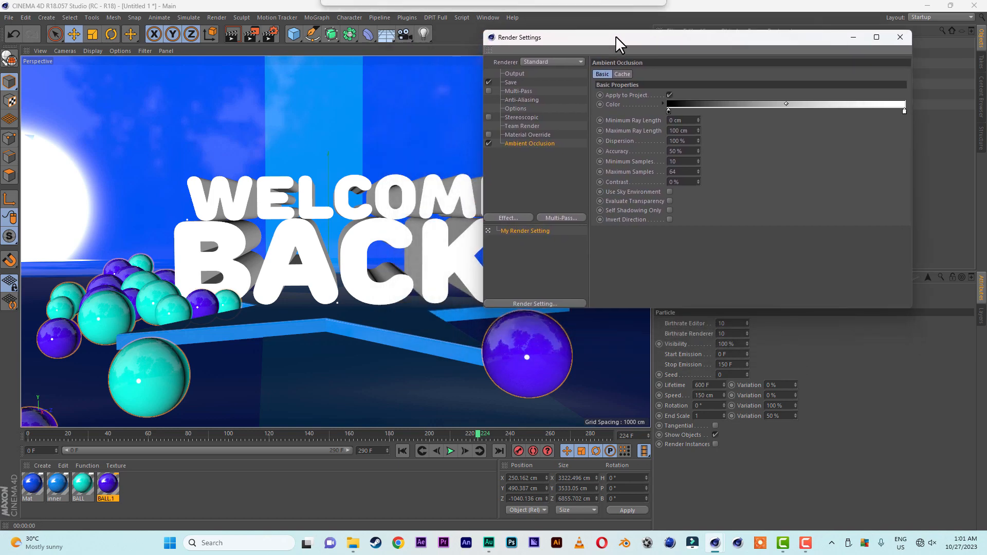
{"action": "left_click", "coordinate": [899, 38]}
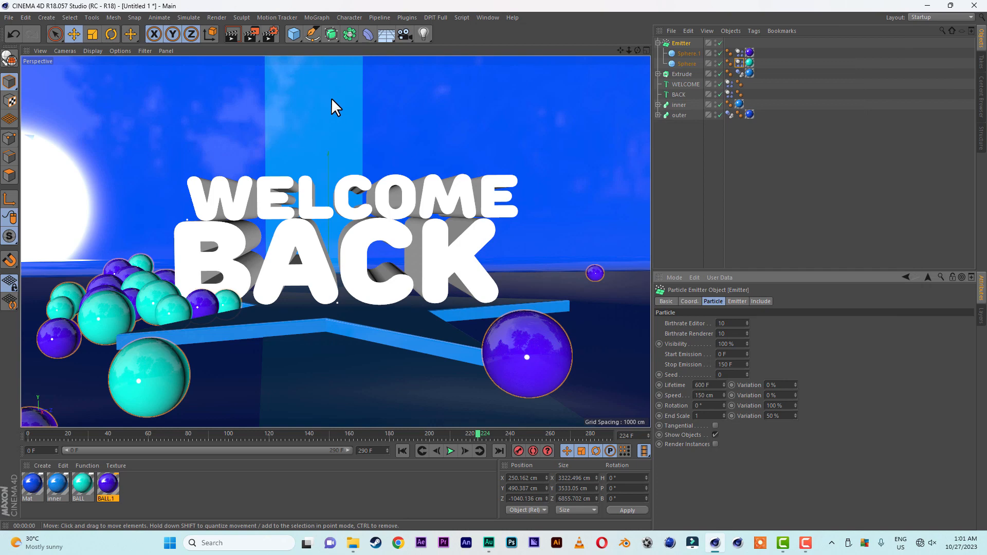
Add an omni light and raise it above the text to about Y 366 cm
{"action": "left_click", "coordinate": [423, 33]}
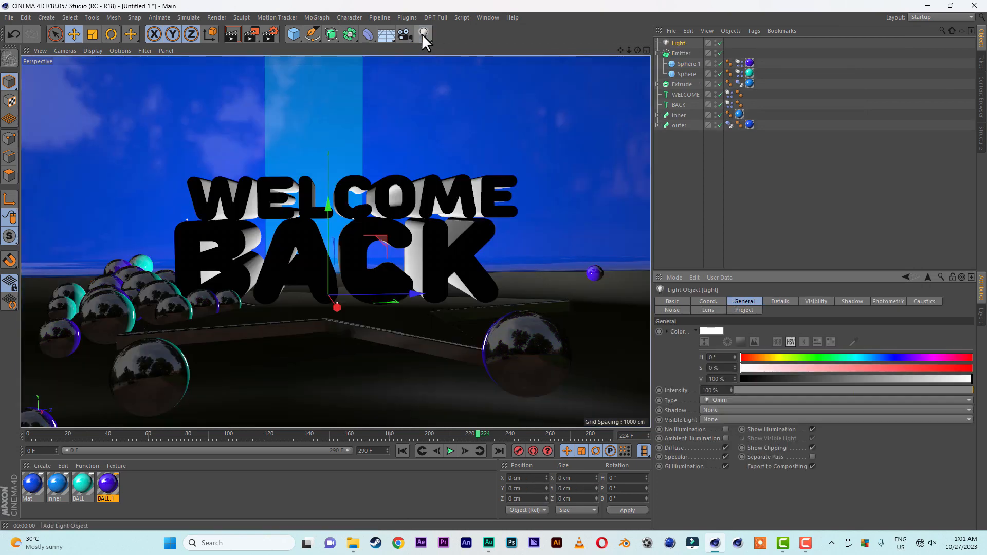
{"action": "left_click_drag", "start_coordinate": [326, 205], "coordinate": [338, 61]}
{"action": "left_click_drag", "start_coordinate": [454, 62], "coordinate": [454, 43]}
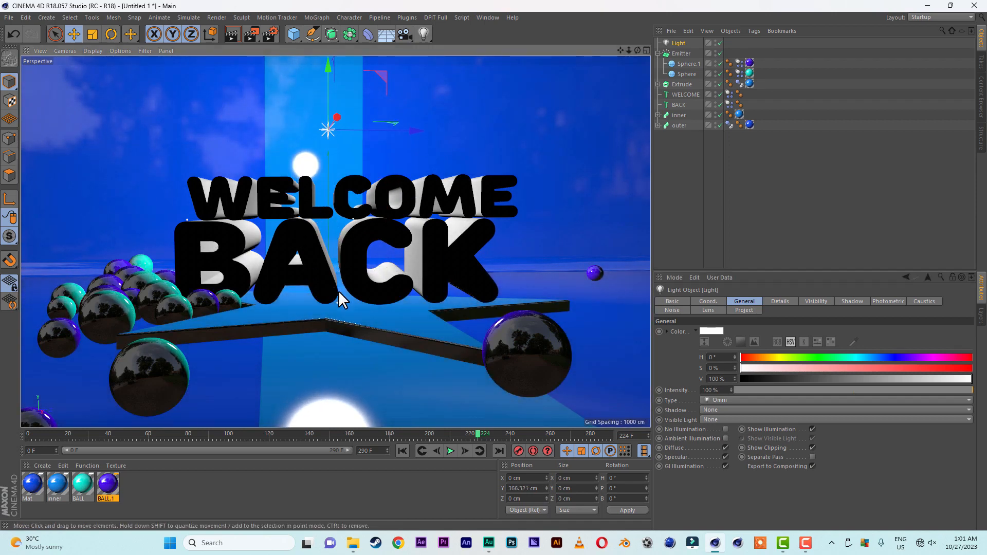
Move the light in front of and high above the text, to about X 428 cm and Y 969 cm
{"action": "left_click_drag", "start_coordinate": [343, 315], "coordinate": [423, 323], "text": "alt"}
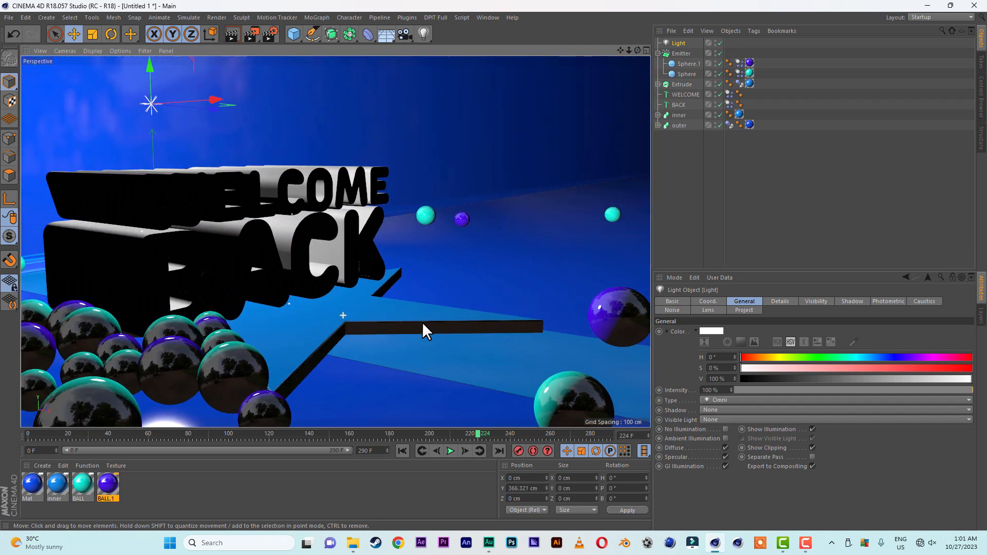
{"action": "scroll", "coordinate": [375, 277], "scroll_direction": "down", "scroll_amount": 8}
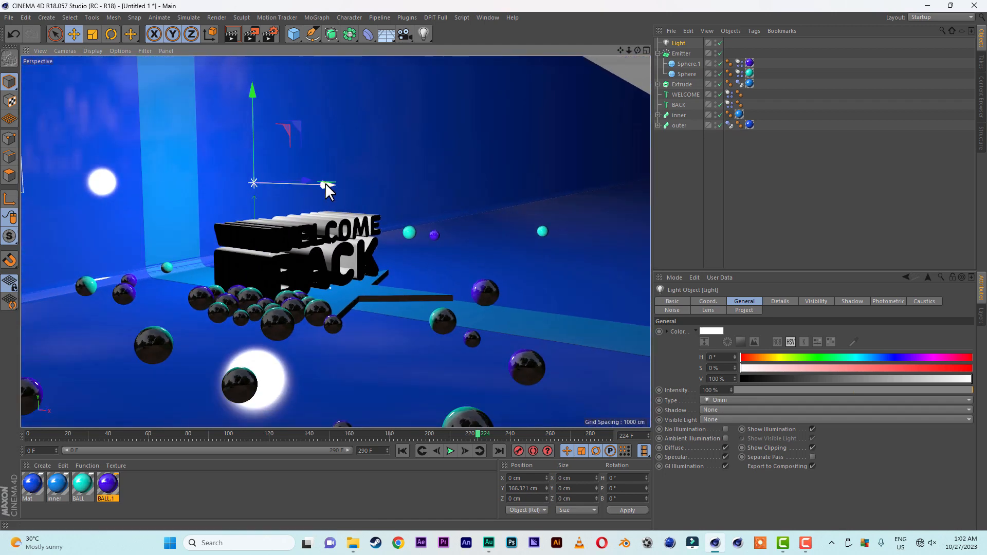
{"action": "left_click_drag", "start_coordinate": [326, 185], "coordinate": [436, 193]}
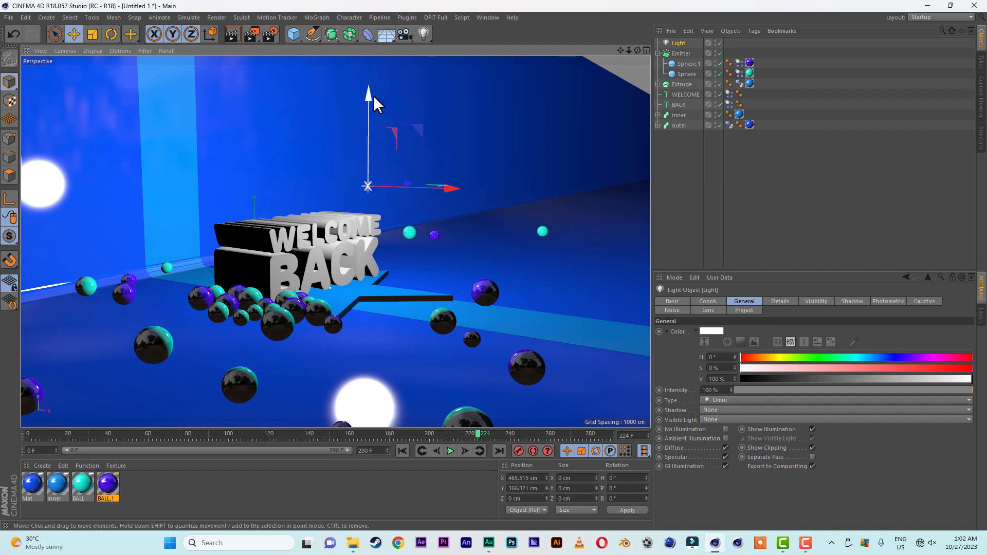
{"action": "left_click_drag", "start_coordinate": [367, 91], "coordinate": [368, 30]}
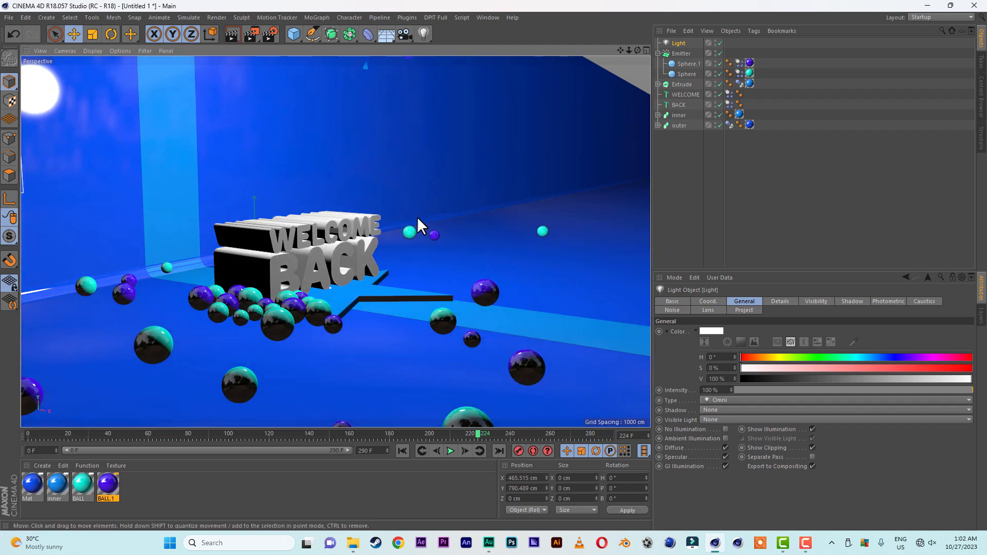
{"action": "scroll", "coordinate": [417, 217], "scroll_direction": "down", "scroll_amount": 3}
{"action": "mouse_move", "coordinate": [470, 125]}
{"action": "left_mouse_down"}
{"action": "mouse_move", "coordinate": [455, 124]}
{"action": "mouse_move", "coordinate": [465, 125]}
{"action": "left_mouse_up"}
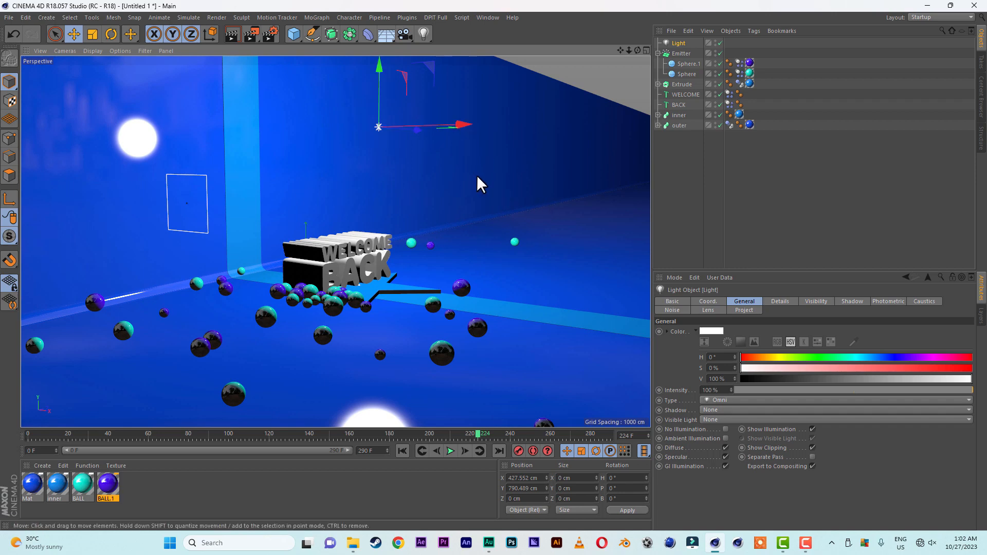
{"action": "mouse_move", "coordinate": [510, 178]}
{"action": "left_mouse_down", "text": "alt"}
{"action": "mouse_move", "coordinate": [543, 177]}
{"action": "mouse_move", "coordinate": [488, 184]}
{"action": "mouse_move", "coordinate": [510, 184]}
{"action": "left_mouse_up", "text": "alt"}
{"action": "left_click_drag", "start_coordinate": [374, 107], "coordinate": [375, 65]}
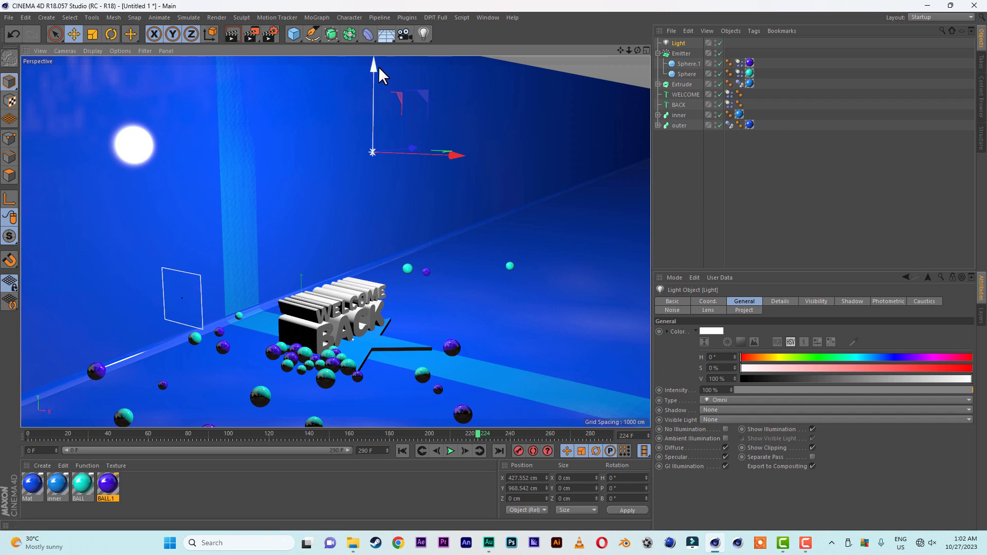
Add an Array object and place a copy of the light inside it
{"action": "left_click", "coordinate": [354, 39]}
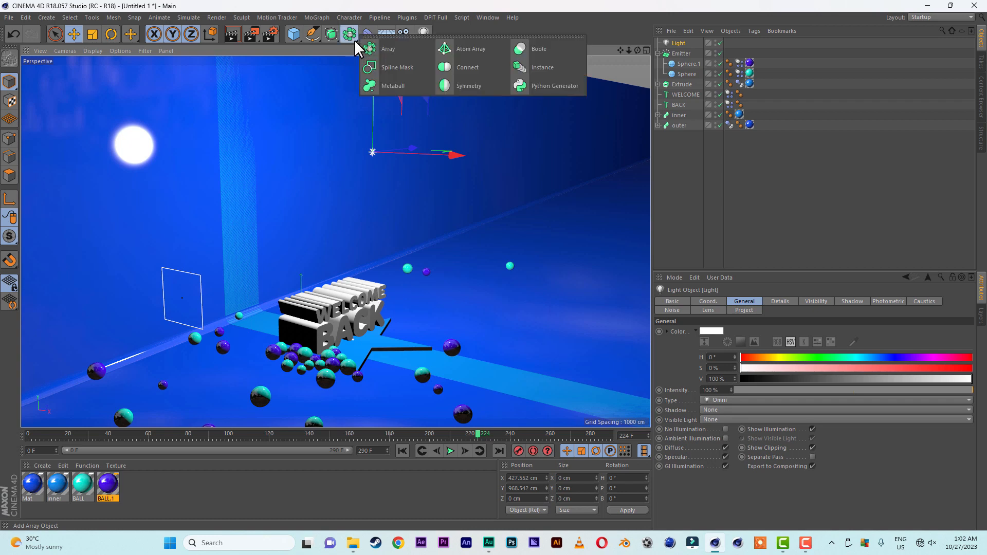
{"action": "left_click", "coordinate": [391, 48]}
{"action": "left_click", "coordinate": [677, 53]}
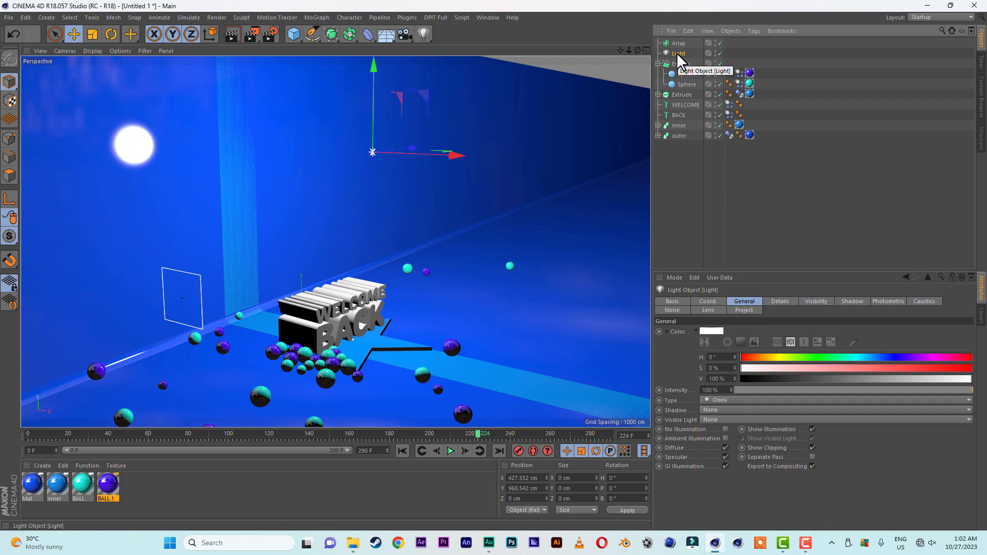
{"action": "left_click_drag", "start_coordinate": [676, 53], "coordinate": [678, 45]}
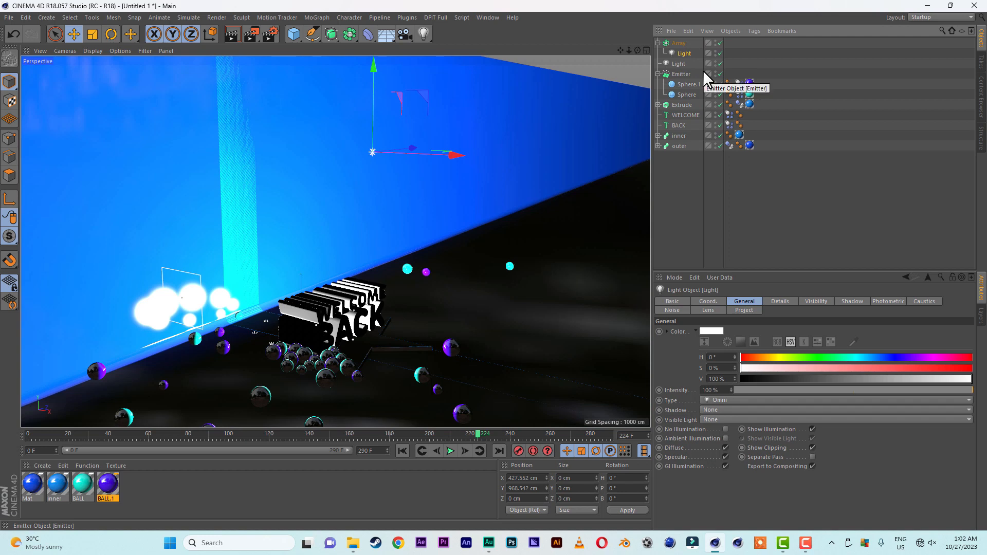
{"action": "left_click", "coordinate": [658, 44]}
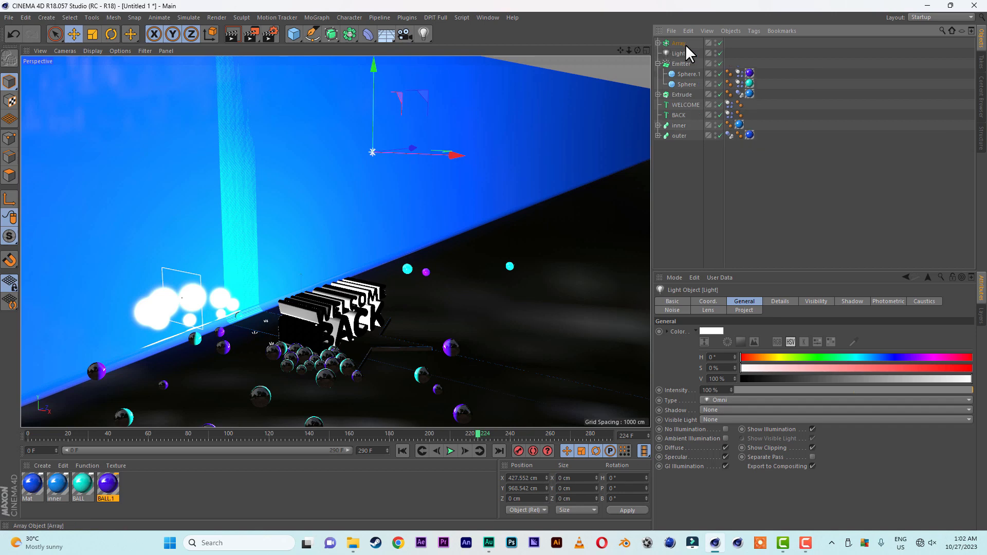
Raise the light array above the text and shift it forward, to about X 157 cm and Y 363 cm
{"action": "left_click", "coordinate": [678, 44]}
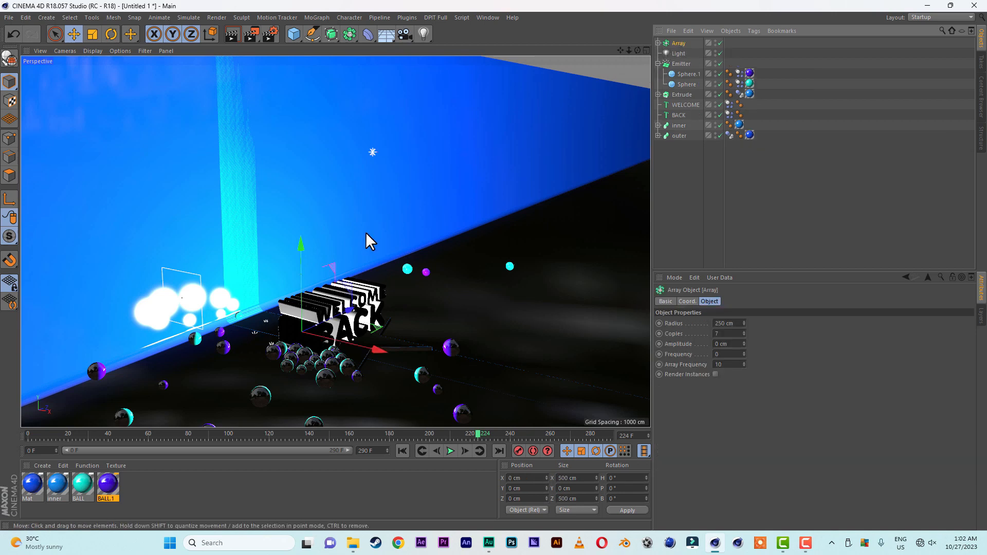
{"action": "left_click_drag", "start_coordinate": [301, 248], "coordinate": [306, 181]}
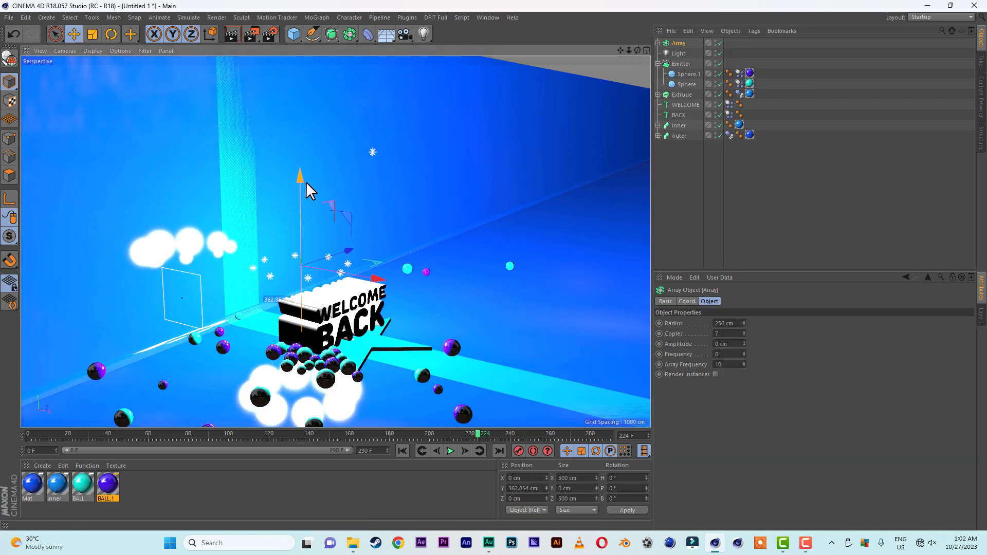
{"action": "left_click_drag", "start_coordinate": [384, 289], "coordinate": [346, 314]}
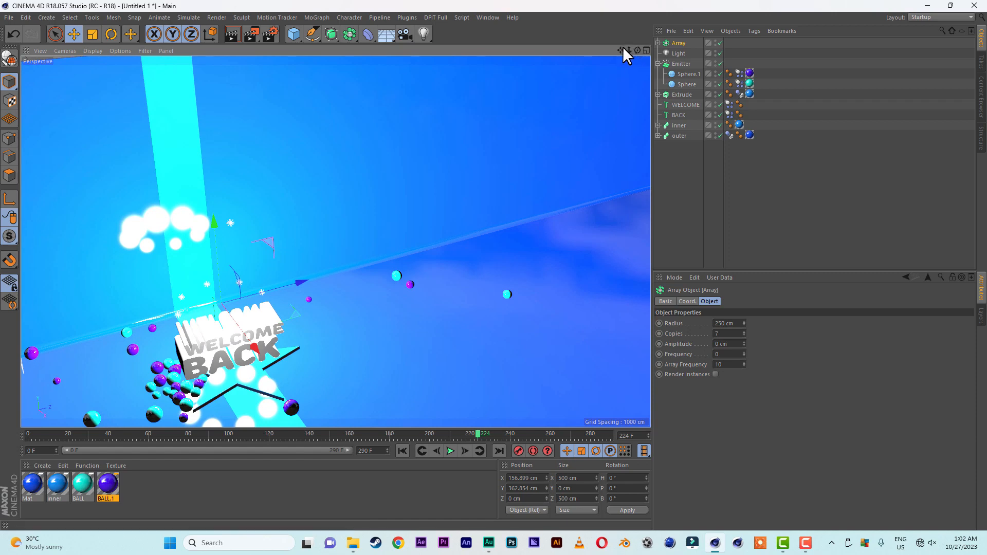
{"action": "left_click_drag", "start_coordinate": [621, 49], "coordinate": [733, 0]}
{"action": "left_click_drag", "start_coordinate": [452, 244], "coordinate": [392, 242], "text": "alt"}
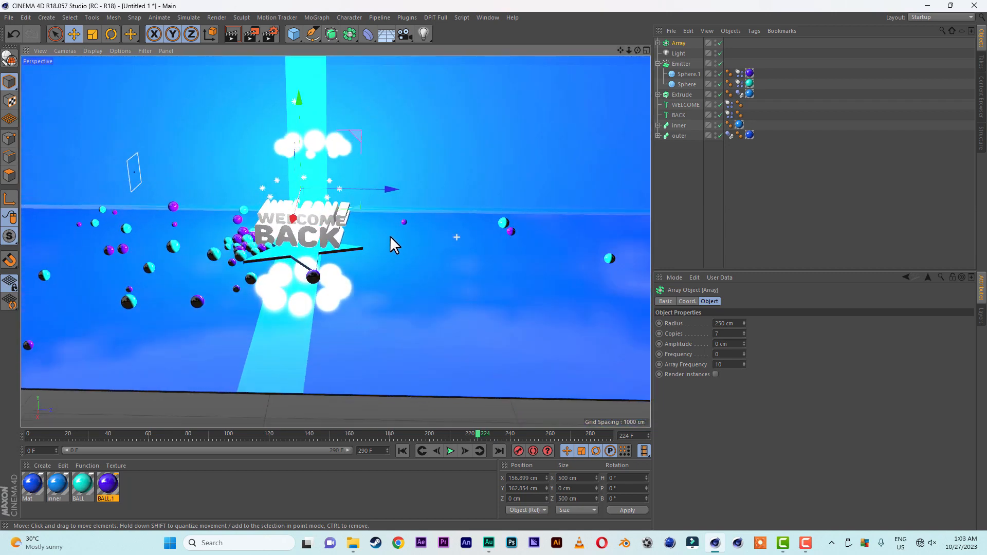
Reduce the number of copies in the light array to 2
{"action": "left_click", "coordinate": [743, 335]}
{"action": "left_click", "coordinate": [743, 336]}
{"action": "left_click", "coordinate": [743, 335]}
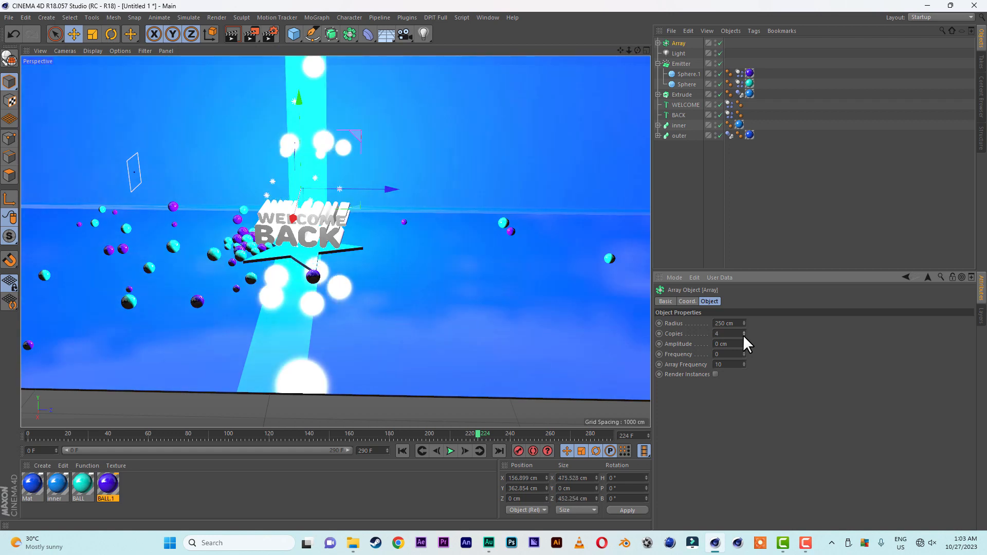
{"action": "left_click", "coordinate": [744, 335]}
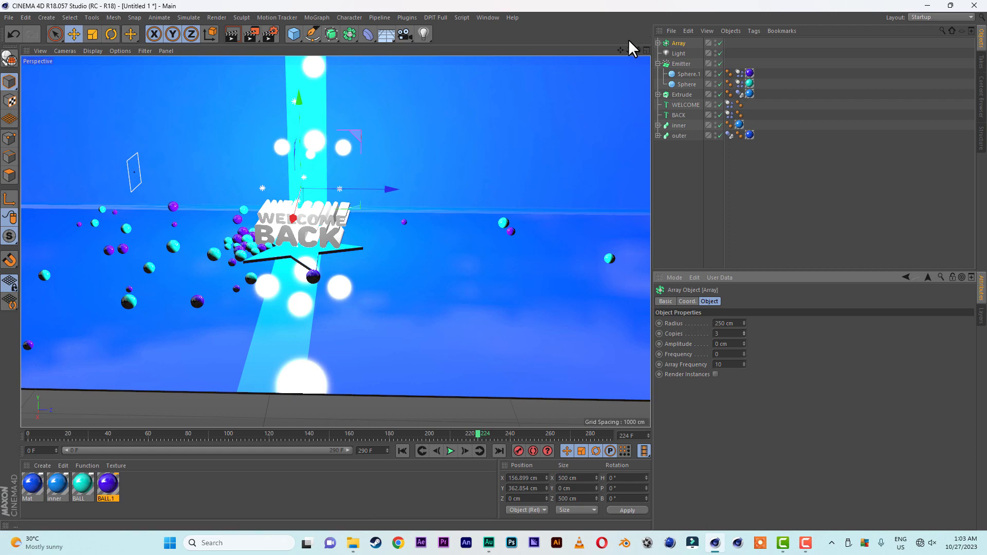
{"action": "left_click_drag", "start_coordinate": [620, 50], "coordinate": [744, 79]}
{"action": "scroll", "coordinate": [491, 214], "scroll_direction": "up", "scroll_amount": 3}
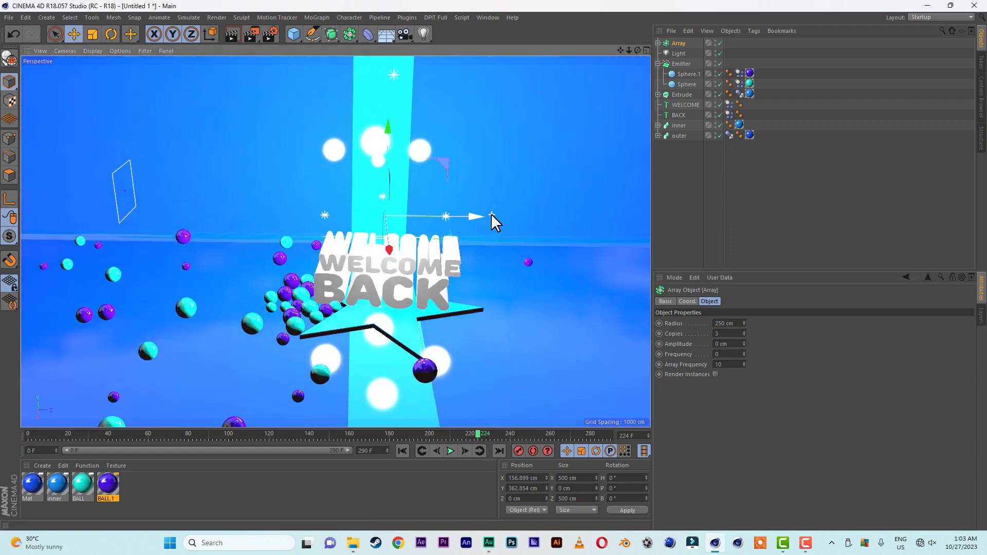
{"action": "left_click_drag", "start_coordinate": [457, 245], "coordinate": [465, 221], "text": "alt"}
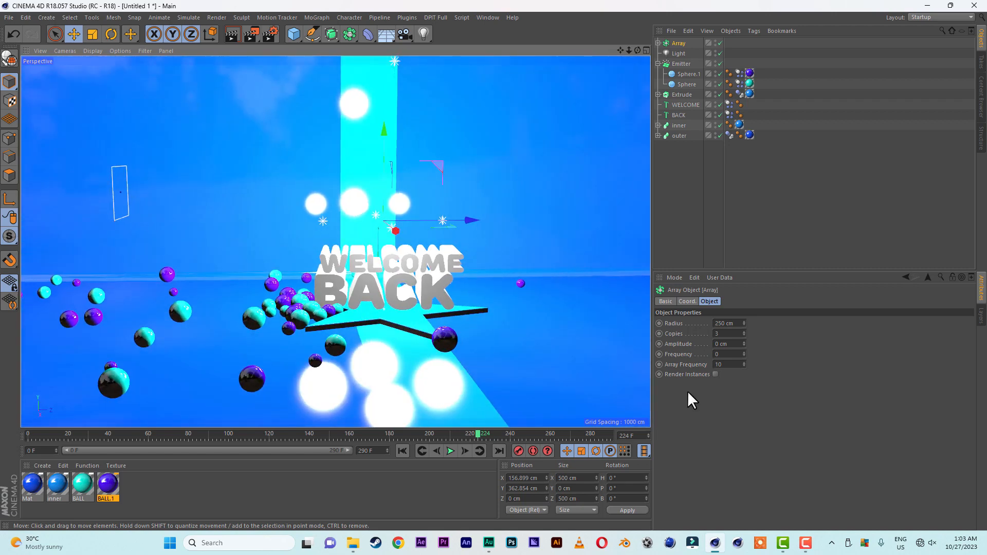
{"action": "left_click", "coordinate": [744, 336]}
{"action": "mouse_move", "coordinate": [486, 283]}
{"action": "left_mouse_down", "text": "alt"}
{"action": "mouse_move", "coordinate": [474, 271]}
{"action": "mouse_move", "coordinate": [487, 277]}
{"action": "left_mouse_up", "text": "alt"}
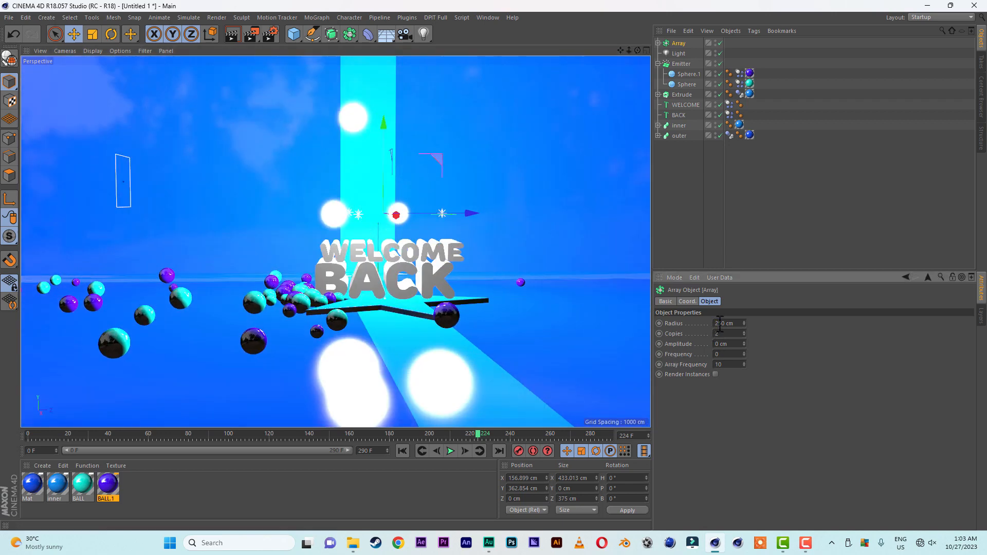
Widen the light array by setting its radius to 1550 cm
{"action": "left_click_drag", "start_coordinate": [719, 324], "coordinate": [682, 332]}
{"action": "type", "text": "8"}
{"action": "left_click", "coordinate": [851, 365]}
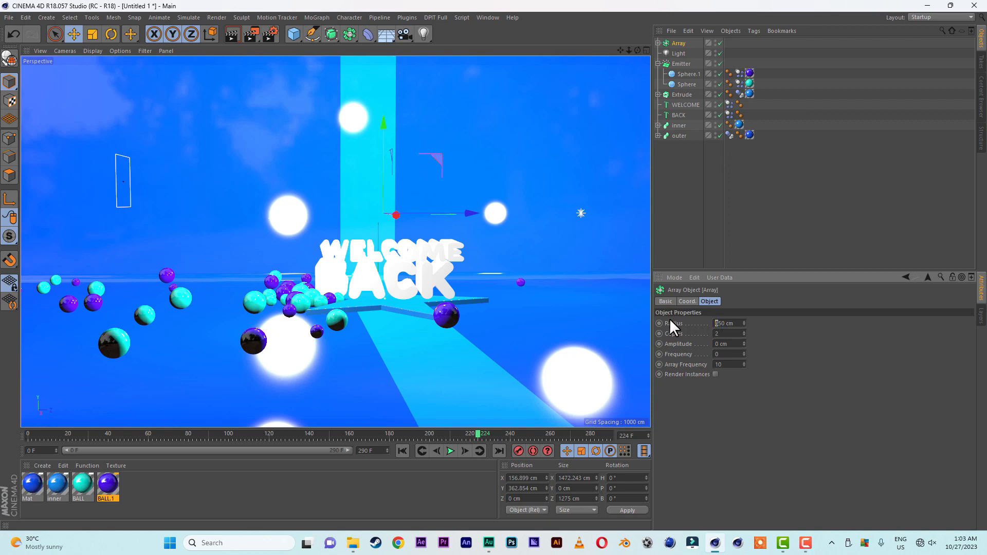
{"action": "type", "text": "15"}
{"action": "key", "text": "Return"}
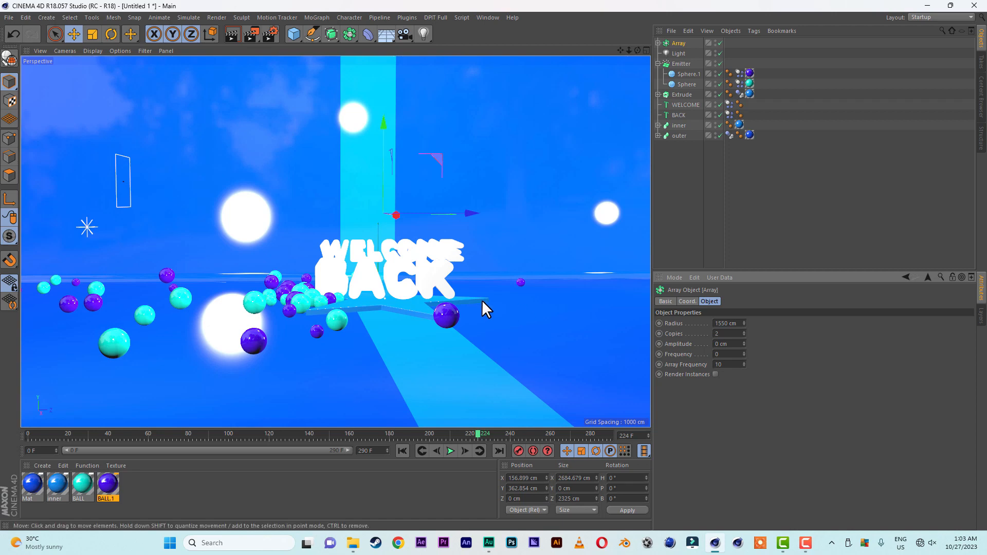
Render a preview in the viewport, framed closely on the WELCOME BACK text and the star
{"action": "scroll", "coordinate": [482, 300], "scroll_direction": "down", "scroll_amount": 2}
{"action": "mouse_move", "coordinate": [486, 300]}
{"action": "left_mouse_down", "text": "alt"}
{"action": "mouse_move", "coordinate": [465, 297]}
{"action": "mouse_move", "coordinate": [480, 292]}
{"action": "left_mouse_up", "text": "alt"}
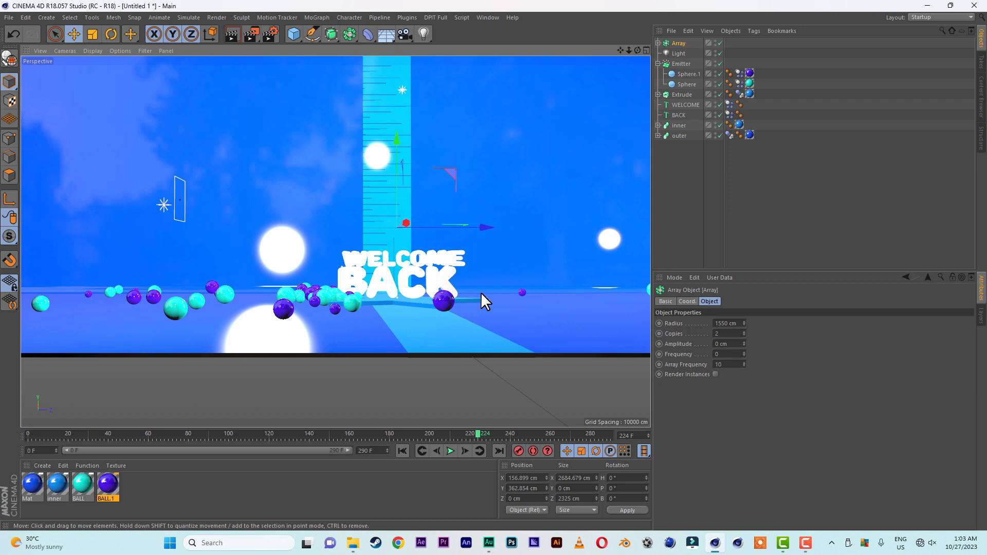
{"action": "left_click_drag", "start_coordinate": [623, 49], "coordinate": [606, 63]}
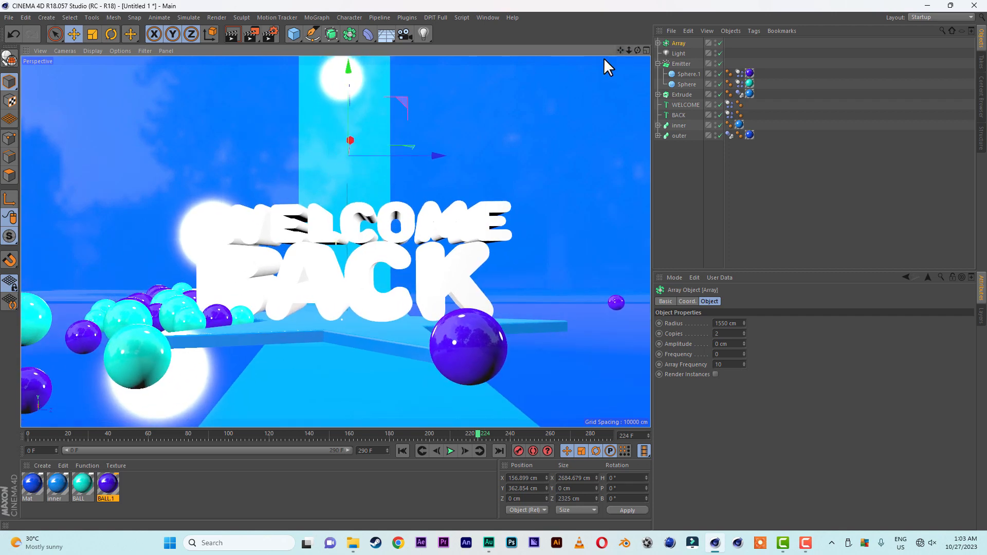
{"action": "left_click", "coordinate": [233, 36]}
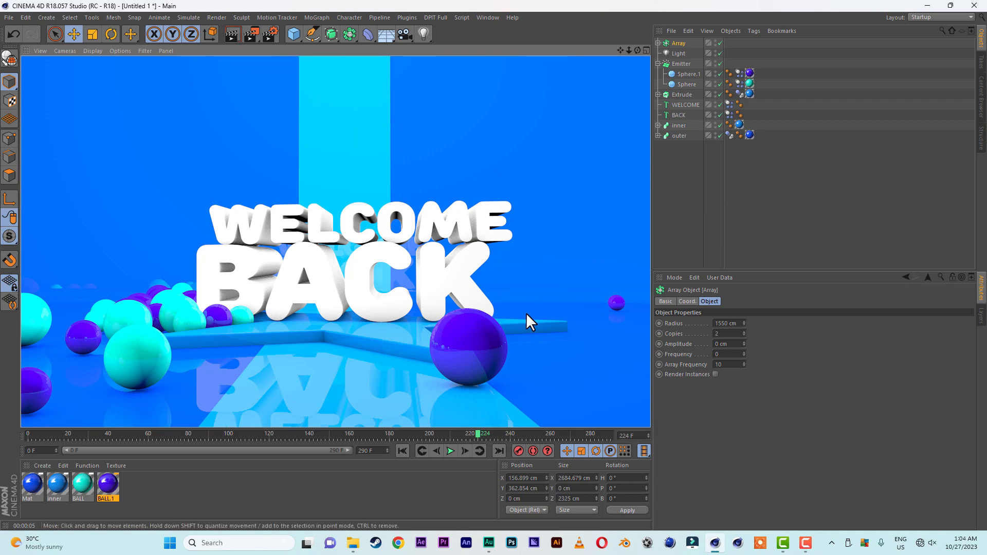
Try the light array with 1 copy in a test render, and return it to 2 copies
{"action": "left_click", "coordinate": [744, 335]}
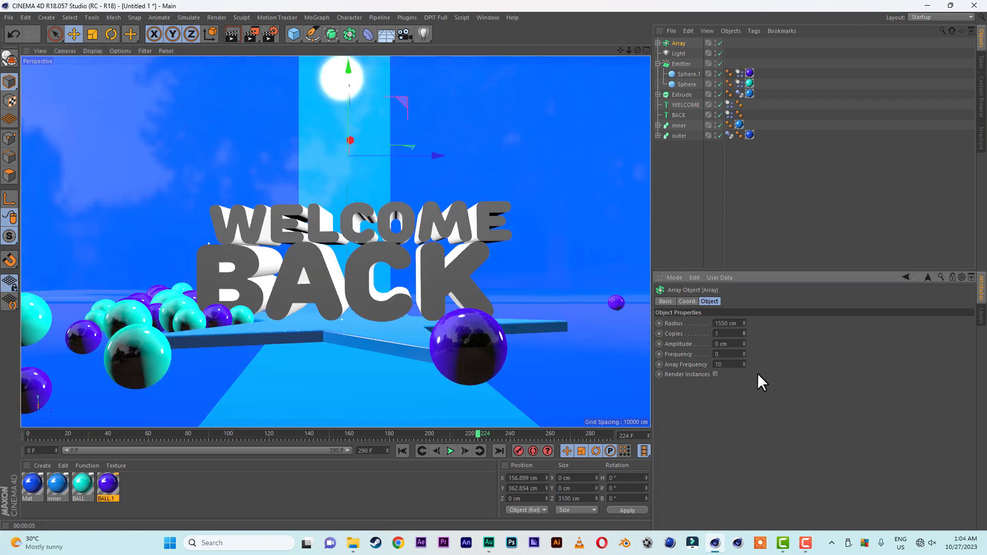
{"action": "left_click", "coordinate": [236, 38]}
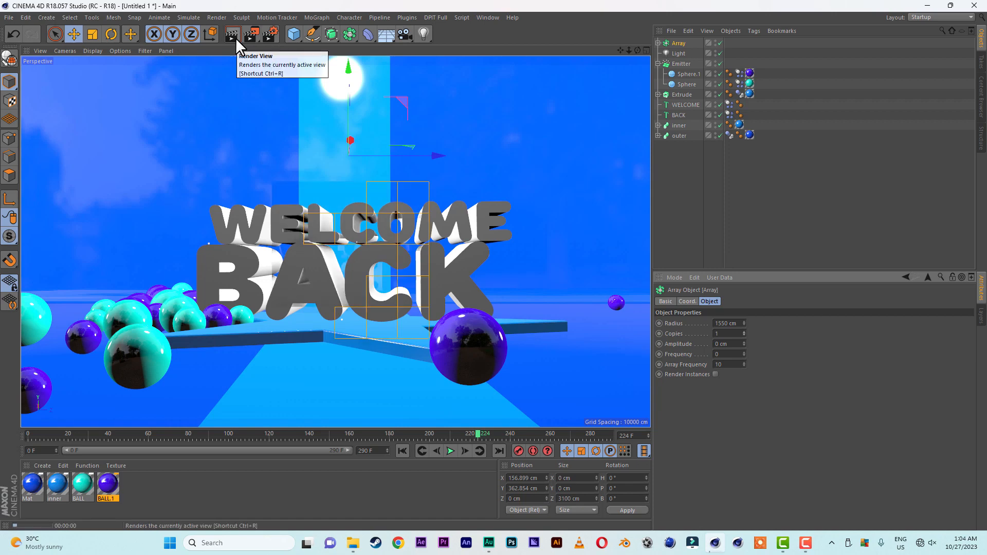
{"action": "left_click", "coordinate": [744, 331]}
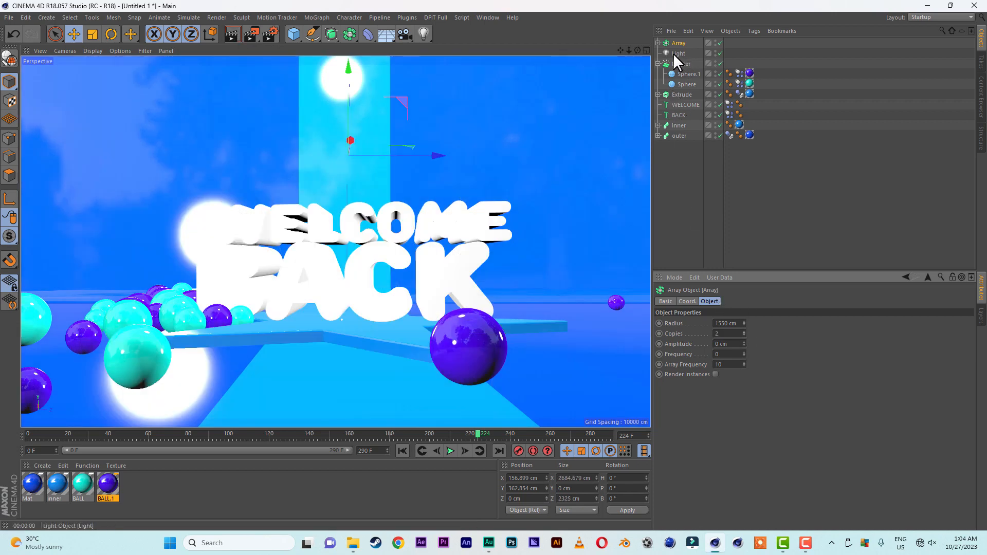
Lower the intensity of the light inside the array to 80% and check it with a preview render
{"action": "left_click", "coordinate": [658, 43]}
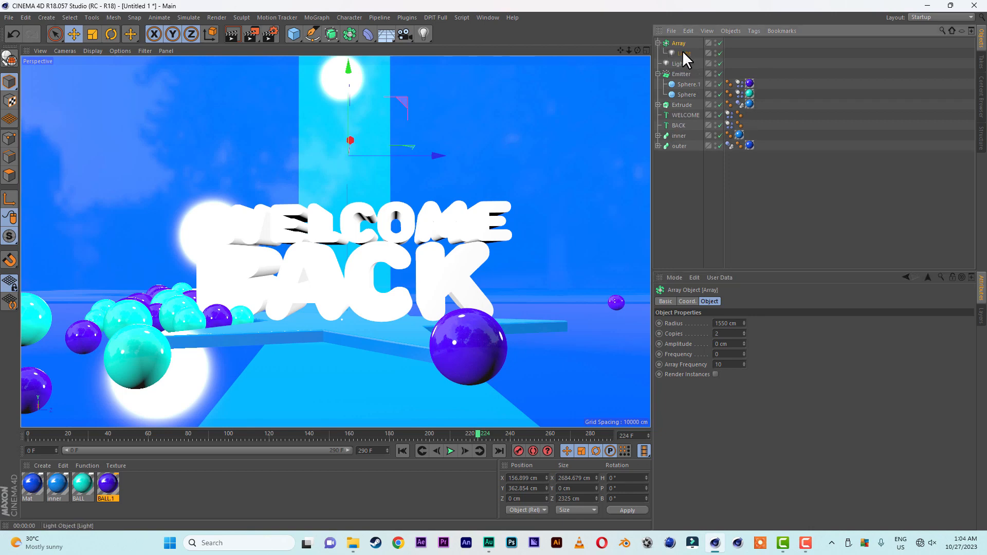
{"action": "left_click", "coordinate": [684, 53]}
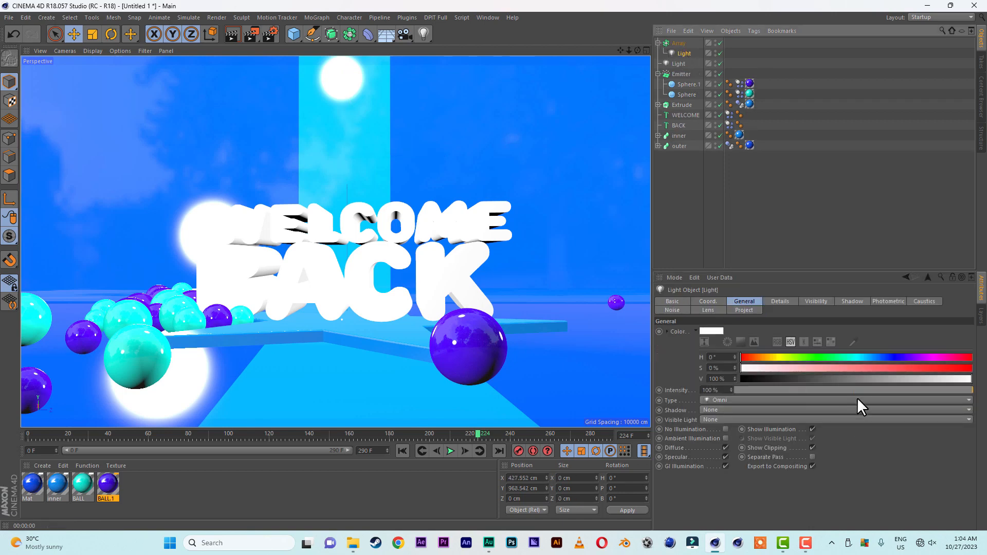
{"action": "left_click_drag", "start_coordinate": [865, 389], "coordinate": [894, 392]}
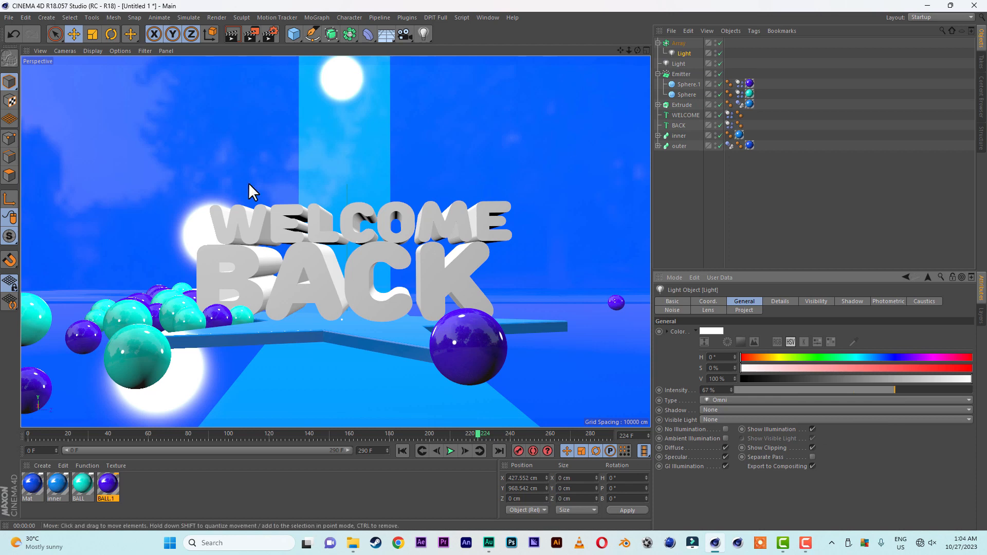
{"action": "left_click", "coordinate": [231, 38]}
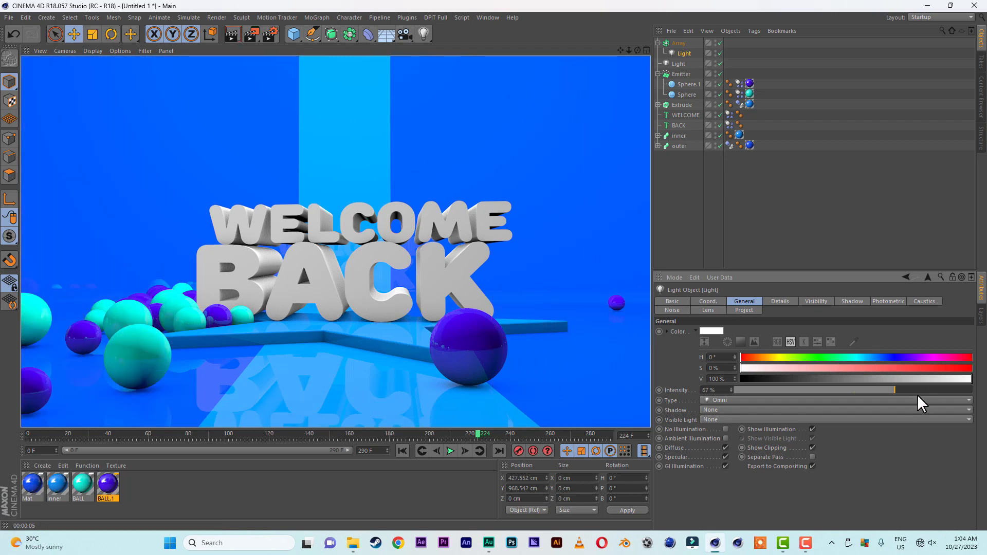
{"action": "left_click_drag", "start_coordinate": [918, 390], "coordinate": [924, 389]}
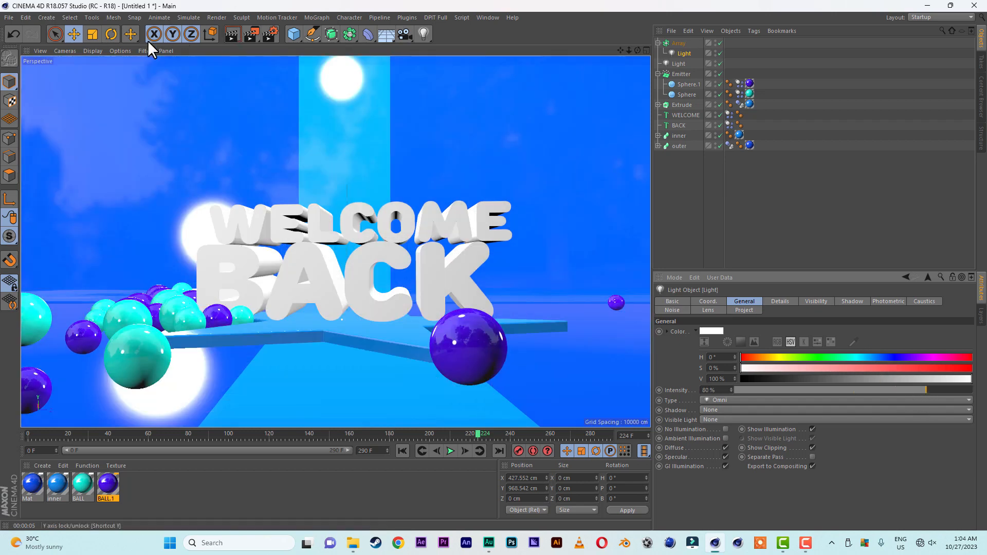
{"action": "left_click", "coordinate": [236, 33]}
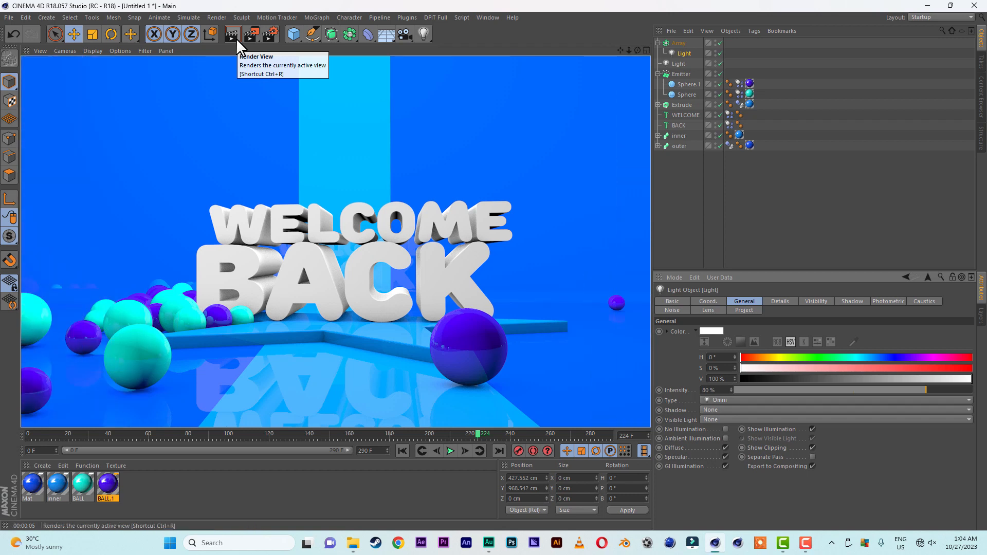
Play the animation from the first frame and stop it at about frame 93
{"action": "left_click_drag", "start_coordinate": [629, 50], "coordinate": [662, 50]}
{"action": "left_click", "coordinate": [402, 451]}
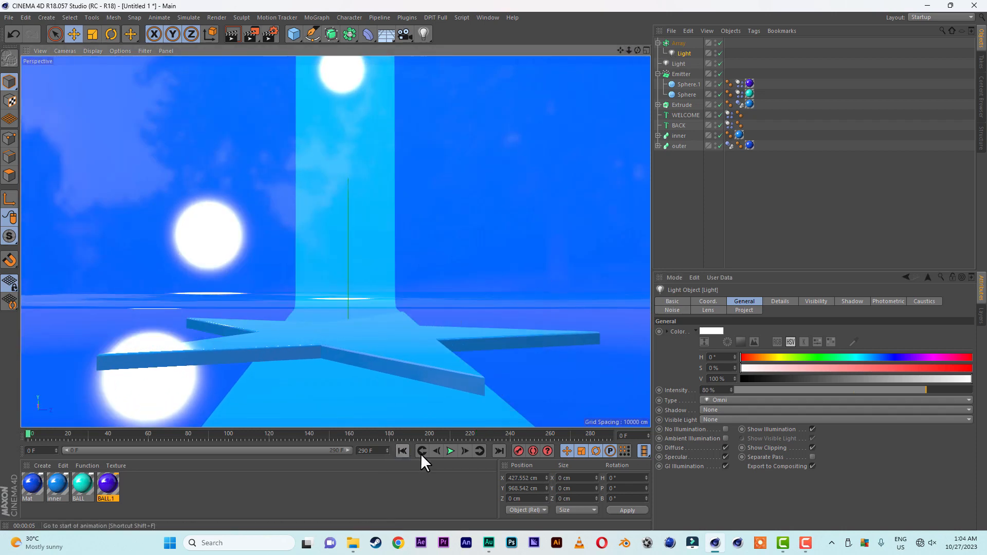
{"action": "left_click", "coordinate": [448, 447]}
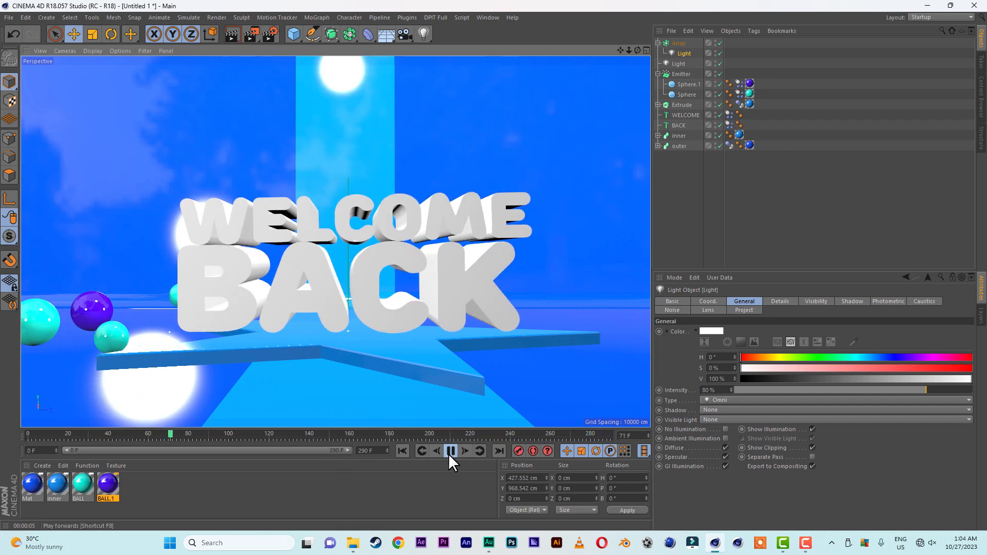
{"action": "left_click", "coordinate": [449, 452]}
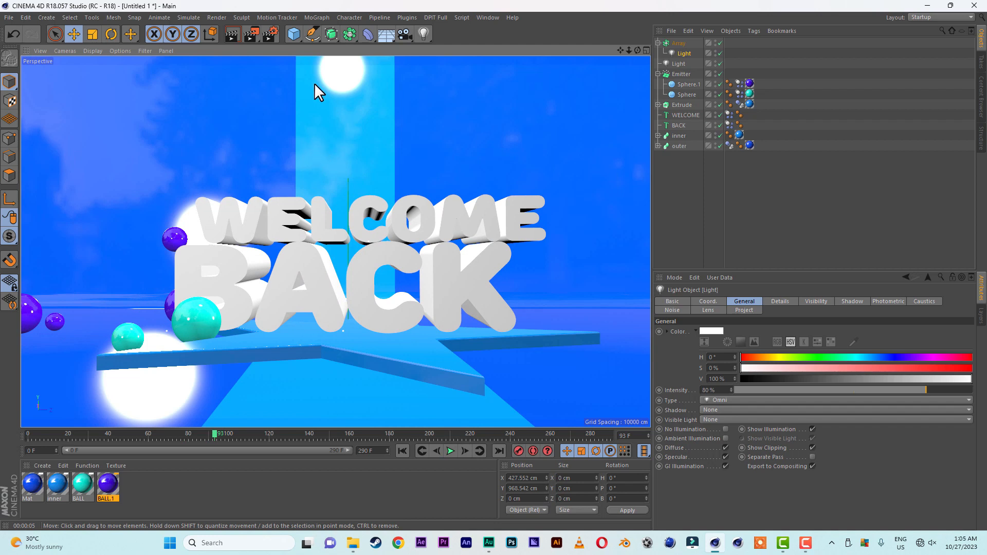
Set the output resolution to 300 DPI in the render settings
{"action": "left_click", "coordinate": [270, 39]}
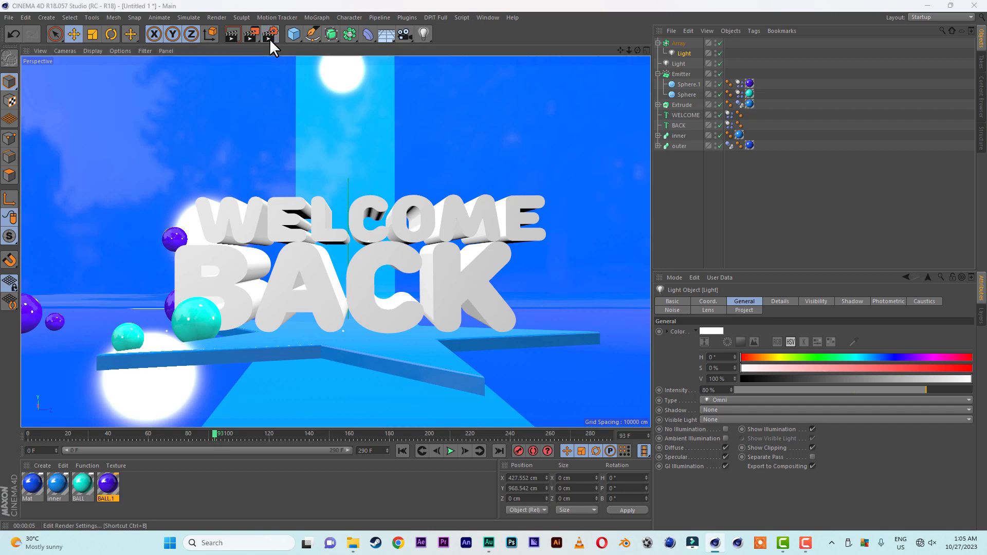
{"action": "left_click_drag", "start_coordinate": [648, 42], "coordinate": [546, 47]}
{"action": "left_click", "coordinate": [412, 78]}
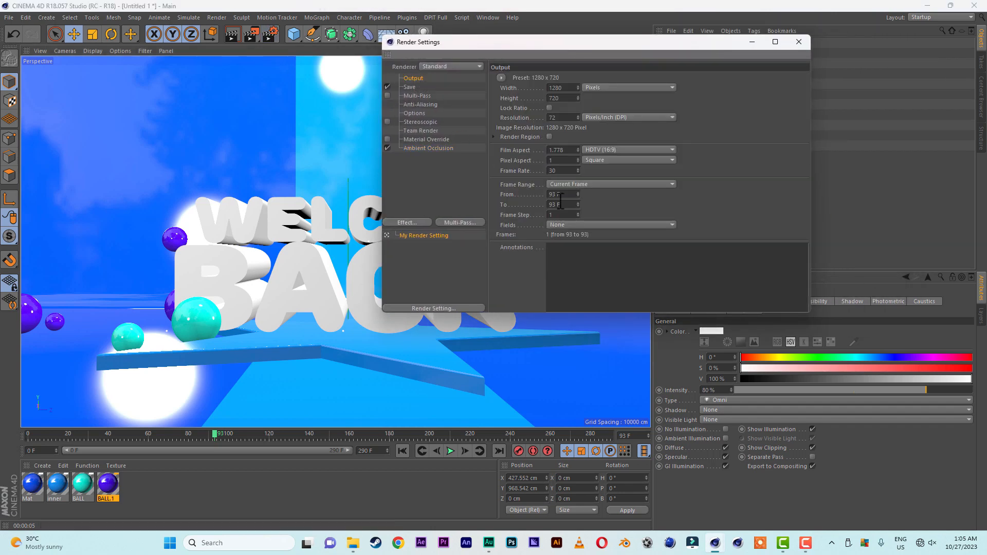
{"action": "double_click", "coordinate": [565, 118]}
{"action": "type", "text": "300"}
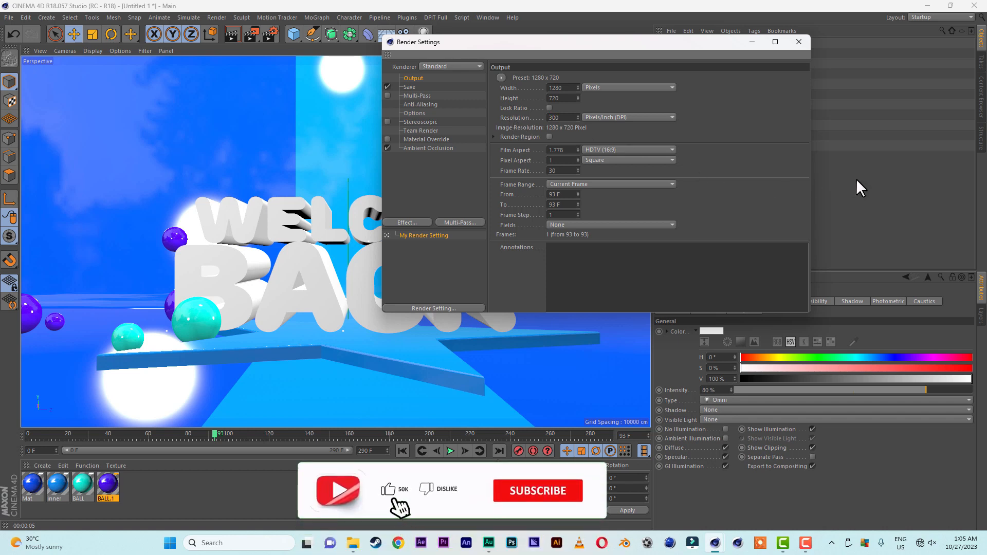
{"action": "key", "text": "Return"}
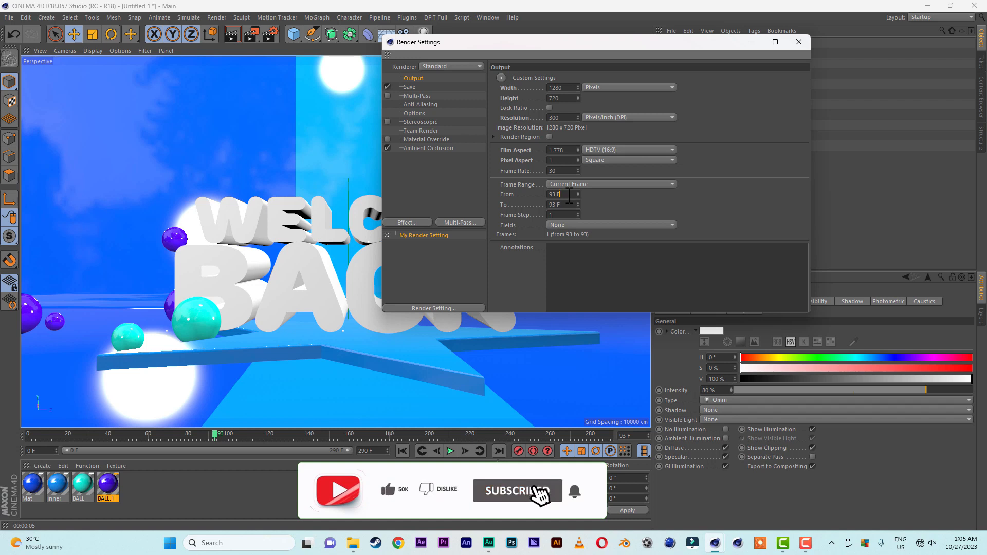
Set the render's frame range from frame 0 to frame 290
{"action": "double_click", "coordinate": [563, 194]}
{"action": "type", "text": "0"}
{"action": "key", "text": "Return"}
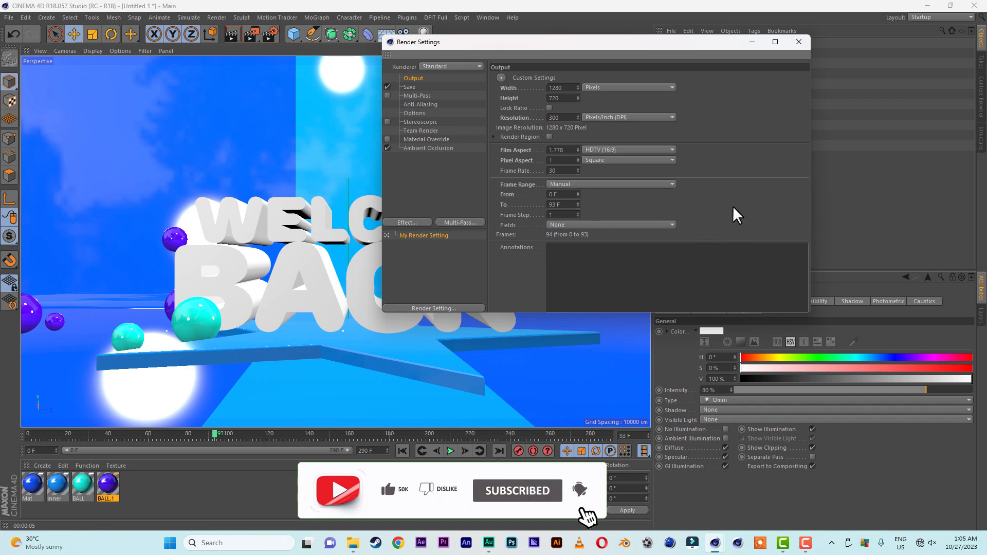
{"action": "double_click", "coordinate": [571, 204]}
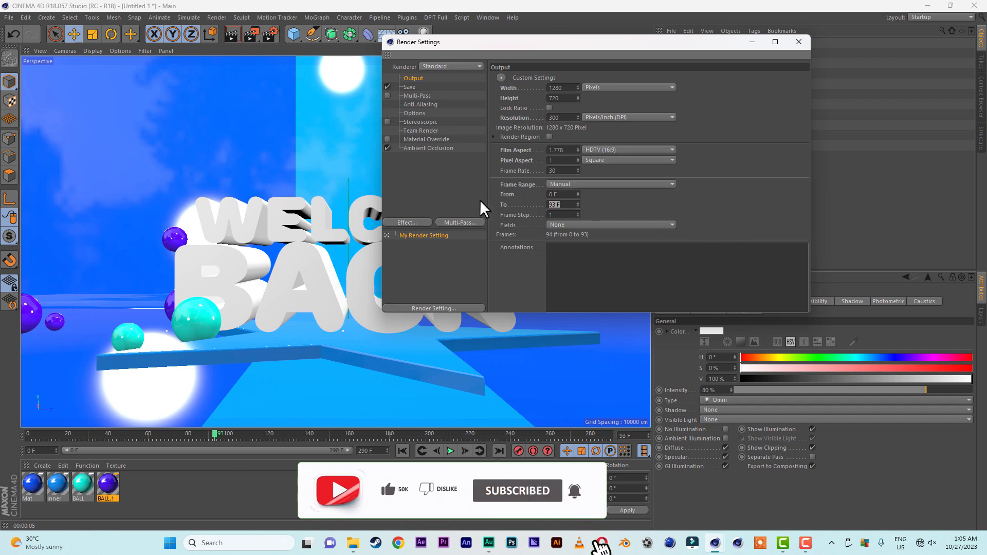
{"action": "type", "text": "25"}
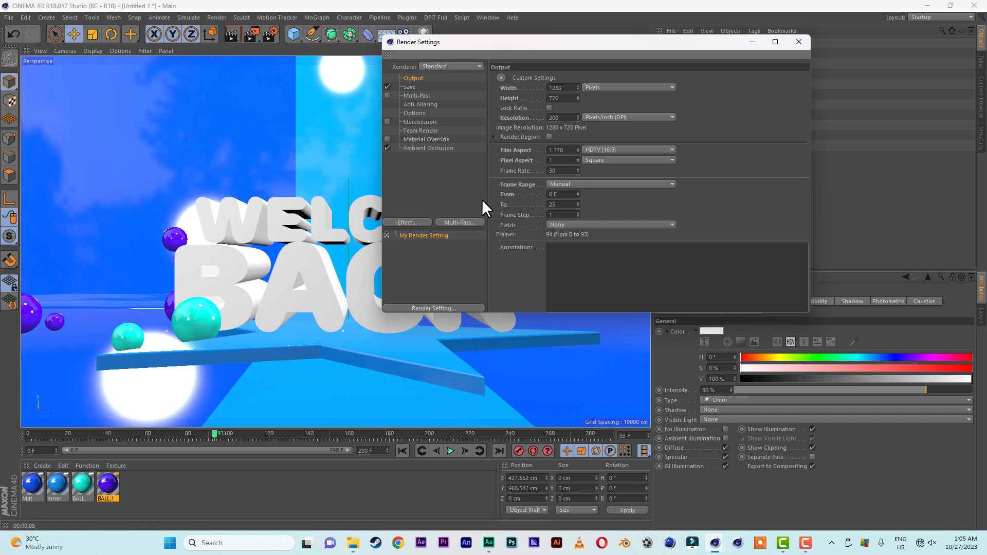
{"action": "type", "text": "9"}
{"action": "key", "text": "BackSpace"}
{"action": "key", "text": "BackSpace"}
{"action": "type", "text": "90"}
{"action": "key", "text": "Return"}
Set the render's save format to PNG and turn off Include Sound
{"action": "left_click", "coordinate": [411, 88]}
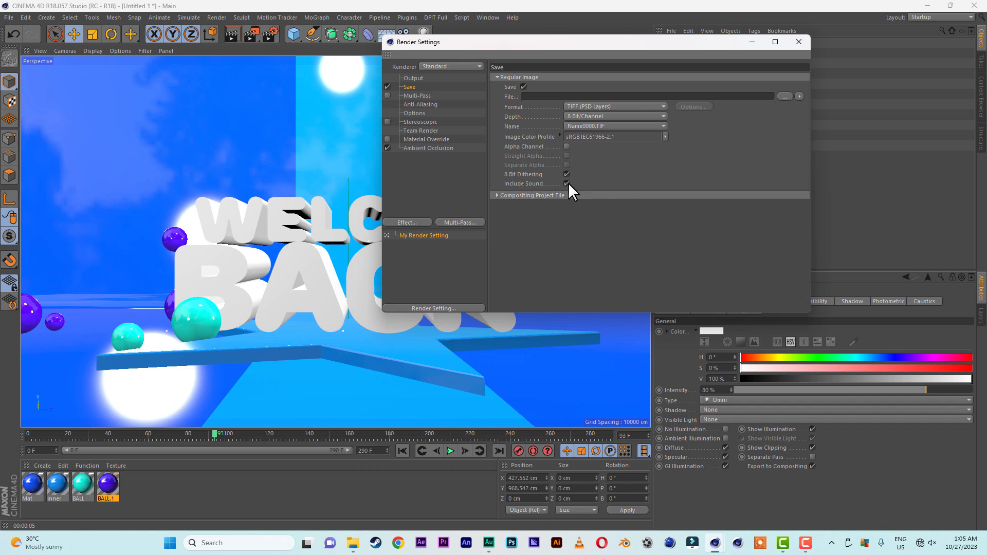
{"action": "left_click", "coordinate": [597, 108]}
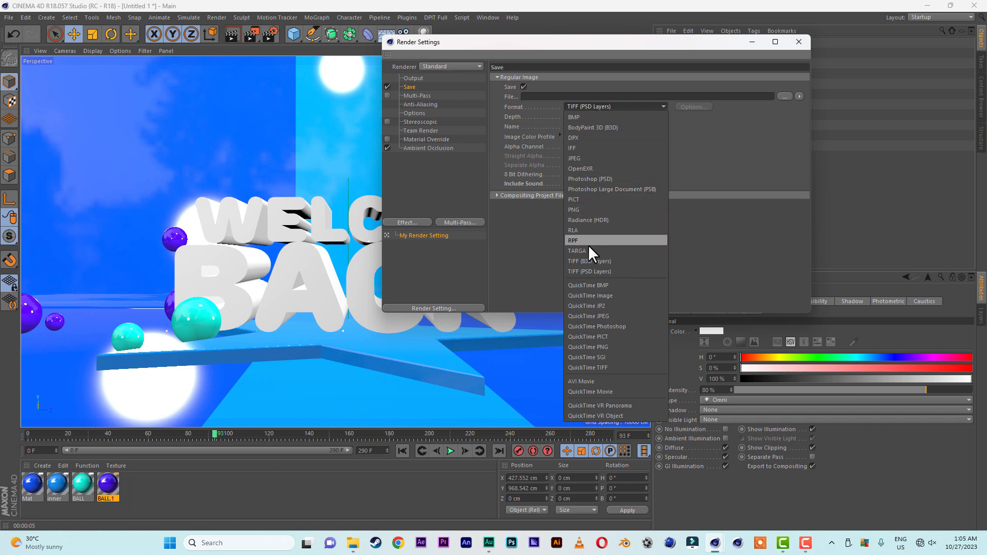
{"action": "left_click", "coordinate": [587, 208]}
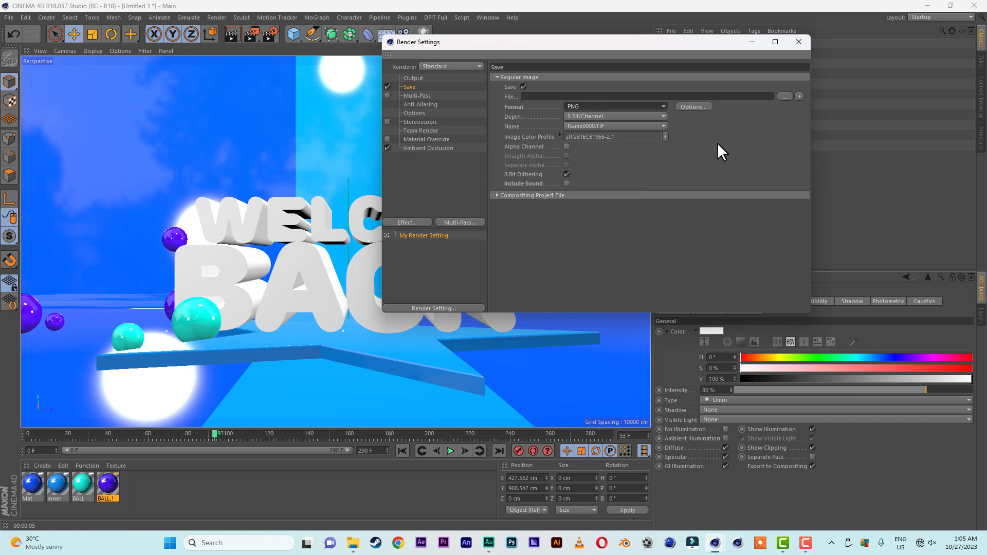
Choose the render's save location by creating and opening a folder named RENDER inside the Desktop's upnext folder
{"action": "left_click", "coordinate": [785, 95]}
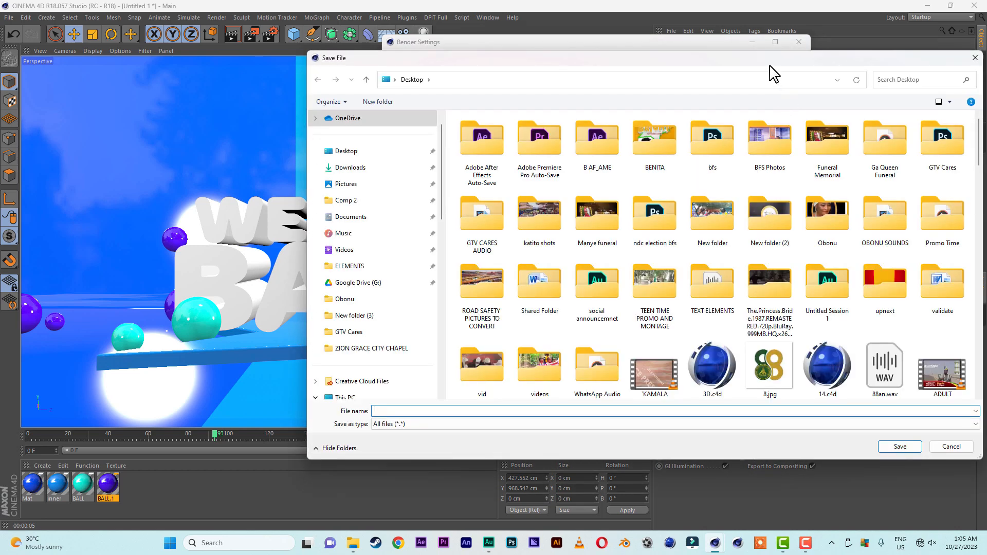
{"action": "left_click_drag", "start_coordinate": [770, 66], "coordinate": [640, 35]}
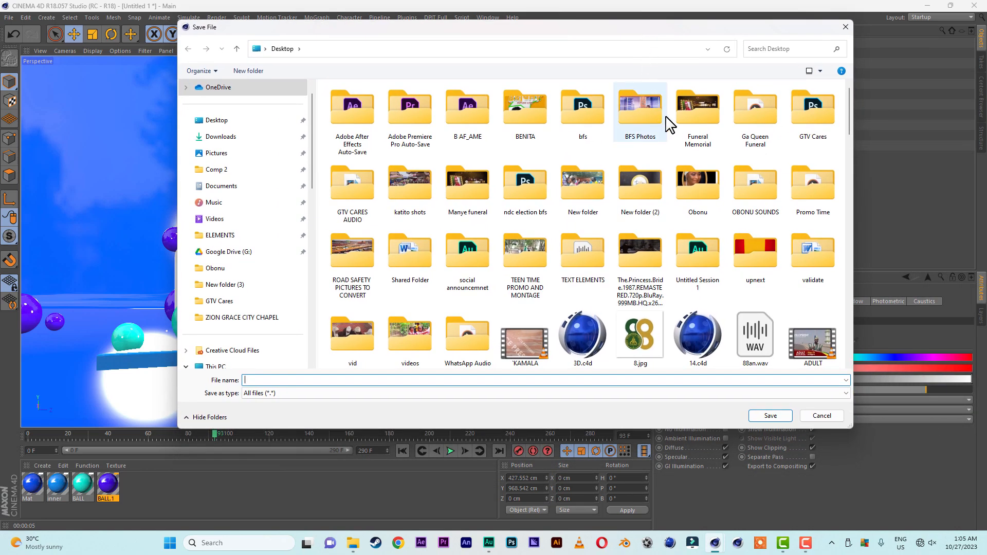
{"action": "double_click", "coordinate": [765, 257]}
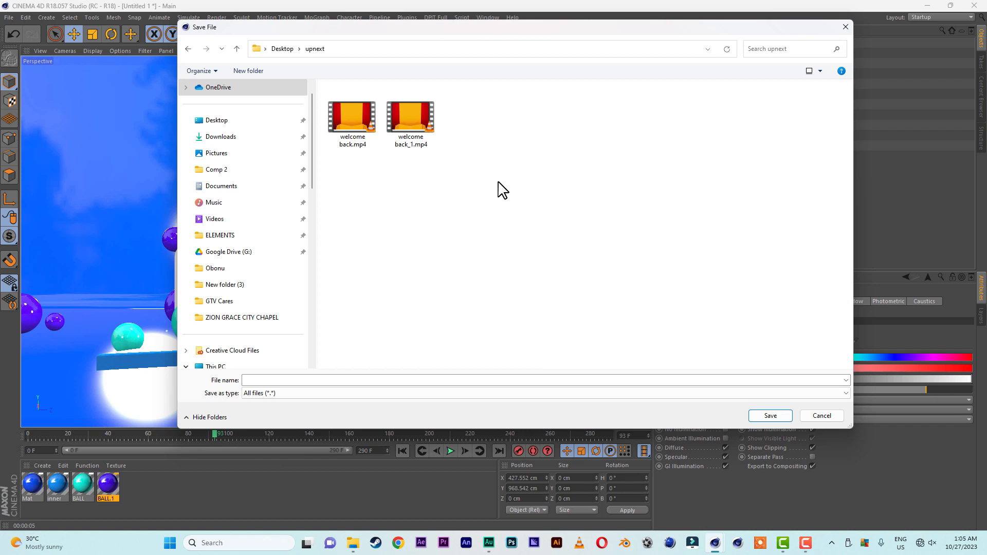
{"action": "right_click", "coordinate": [518, 221]}
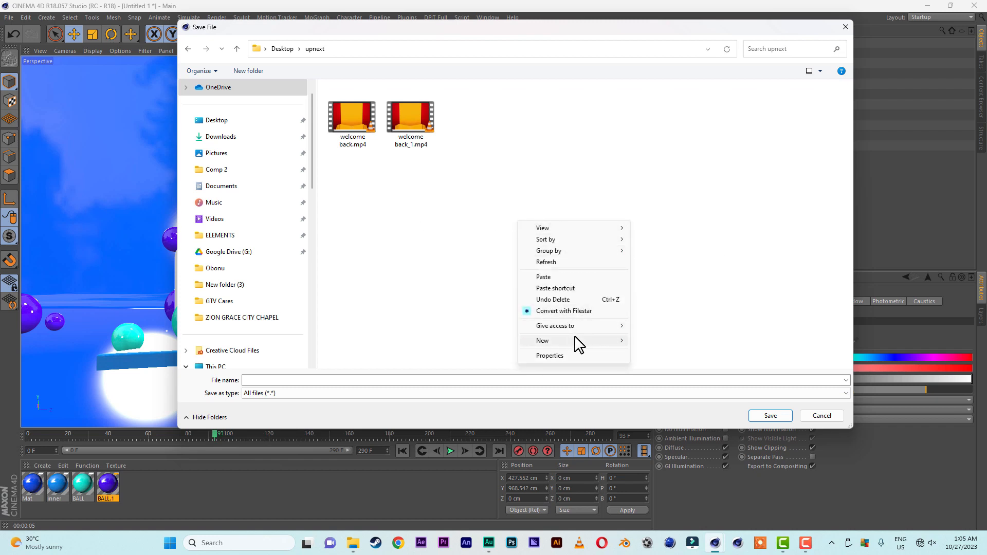
{"action": "mouse_move", "coordinate": [580, 343]}
{"action": "left_click", "coordinate": [646, 341]}
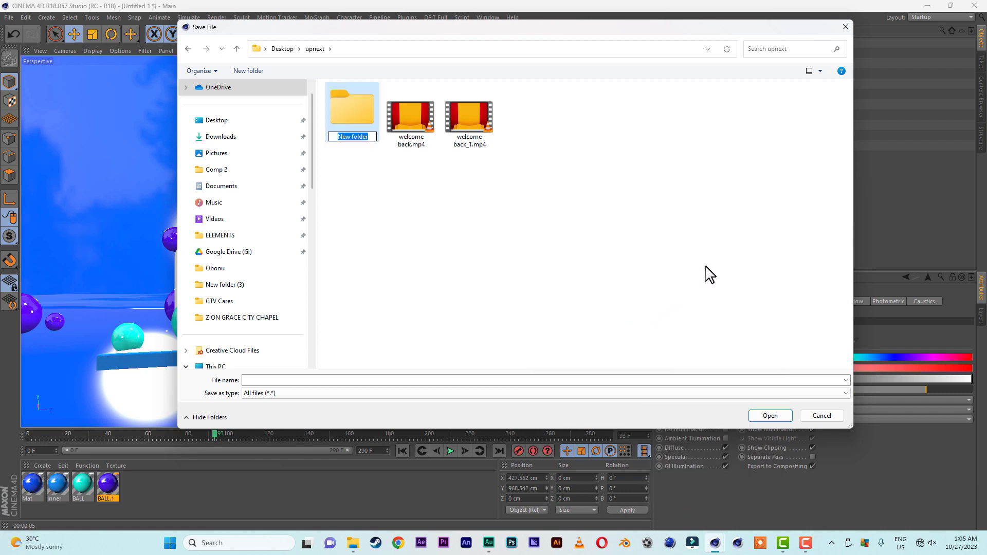
{"action": "type", "text": "RED"}
{"action": "key", "text": "BackSpace"}
{"action": "type", "text": "NDER"}
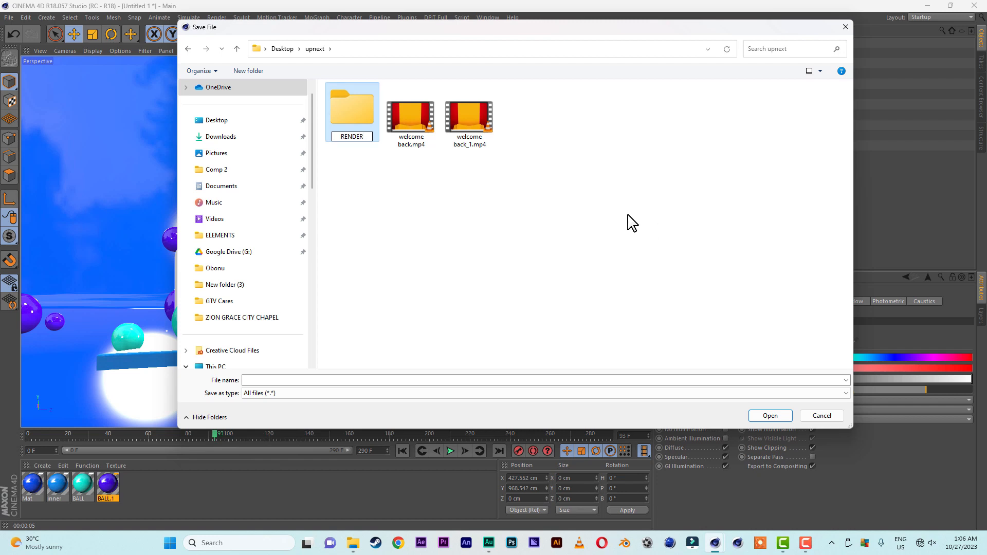
{"action": "left_click", "coordinate": [632, 223]}
{"action": "double_click", "coordinate": [364, 109]}
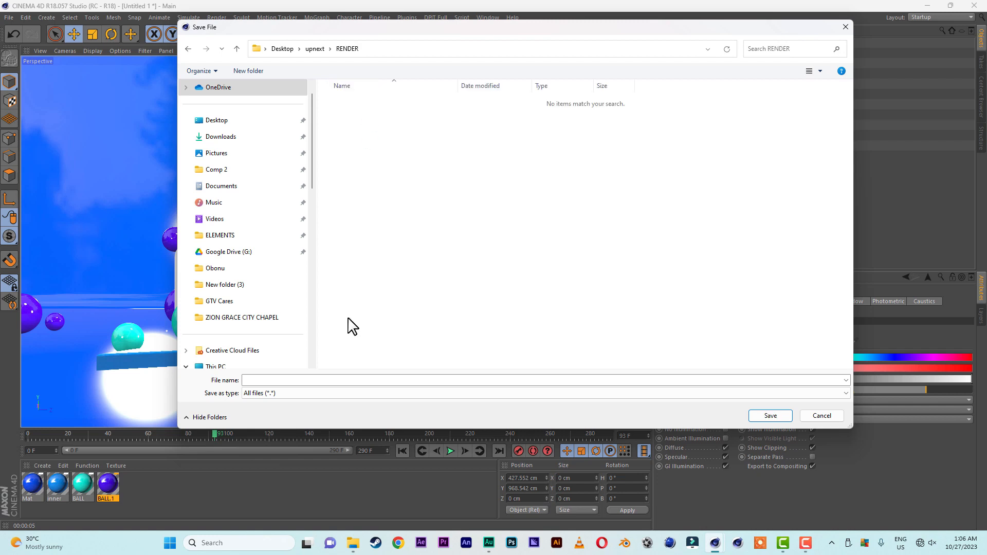
Name the render output file UPNEXT, save the path and close the render settings
{"action": "left_click", "coordinate": [313, 381]}
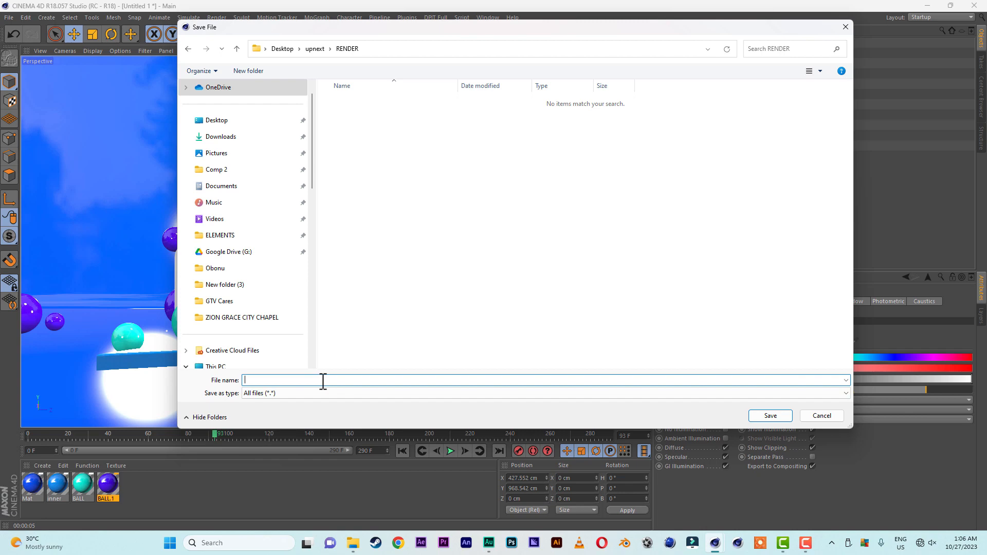
{"action": "type", "text": "UPNEXT"}
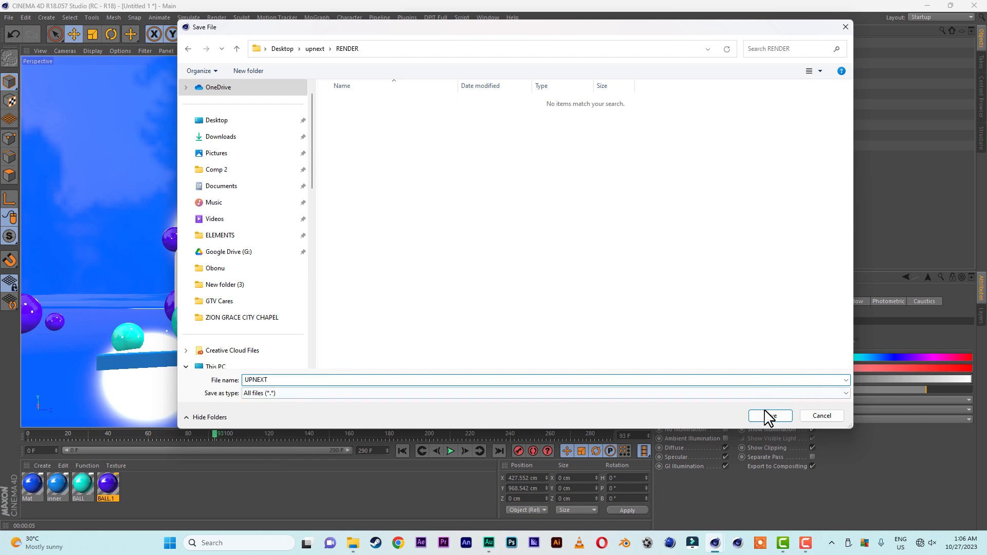
{"action": "left_click", "coordinate": [766, 415]}
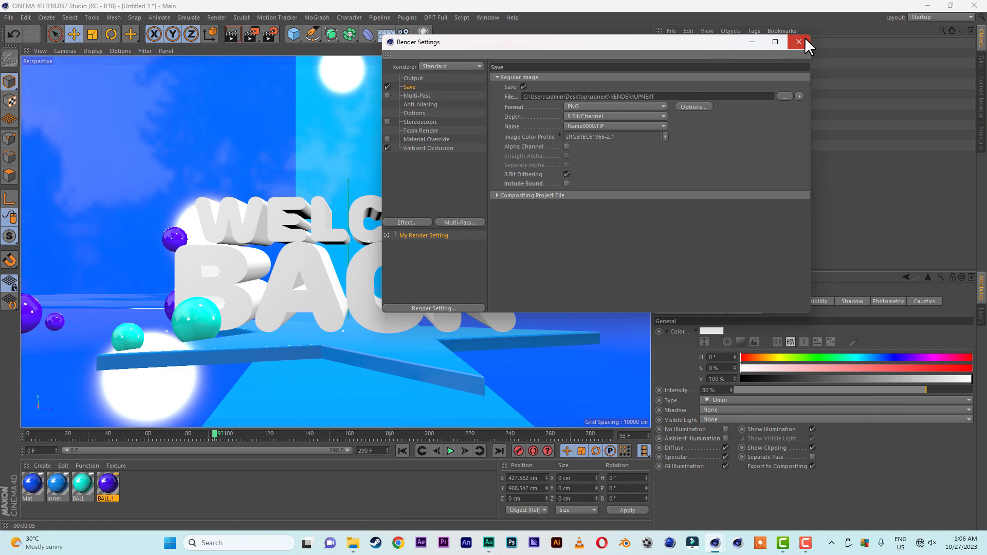
{"action": "left_click", "coordinate": [802, 40]}
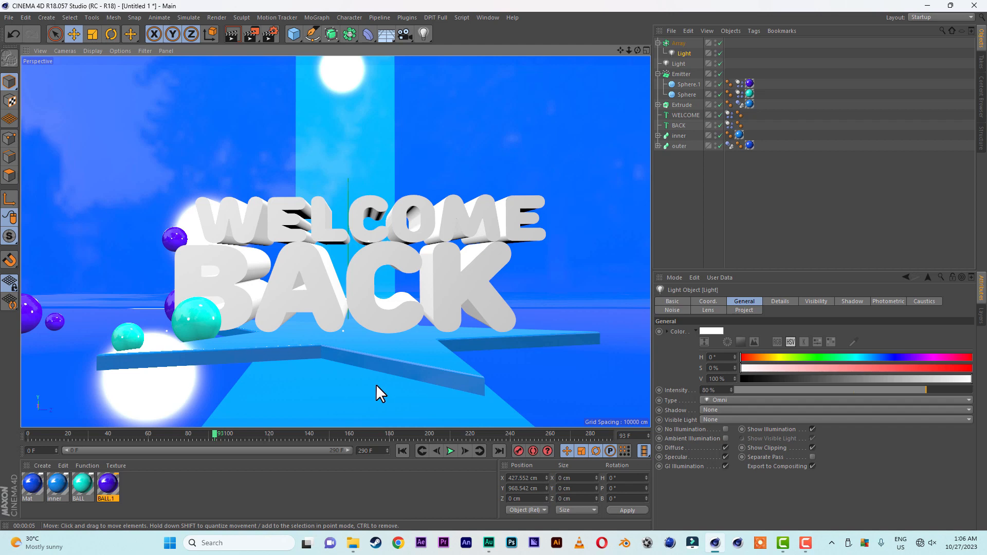
Add a camera and keyframe its position, scale and rotation coordinates at frame 60
{"action": "left_click", "coordinate": [677, 44]}
{"action": "left_click", "coordinate": [406, 35]}
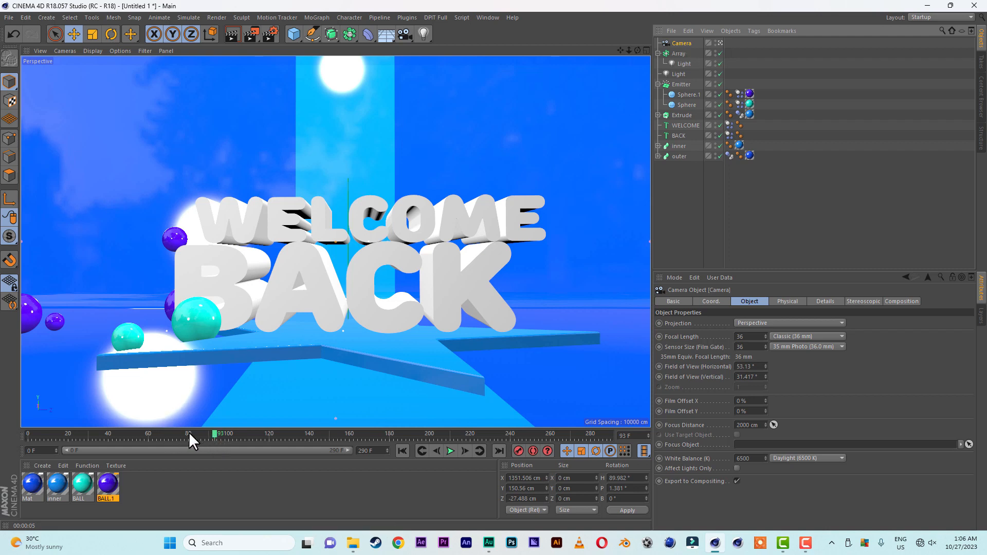
{"action": "left_click", "coordinate": [148, 434]}
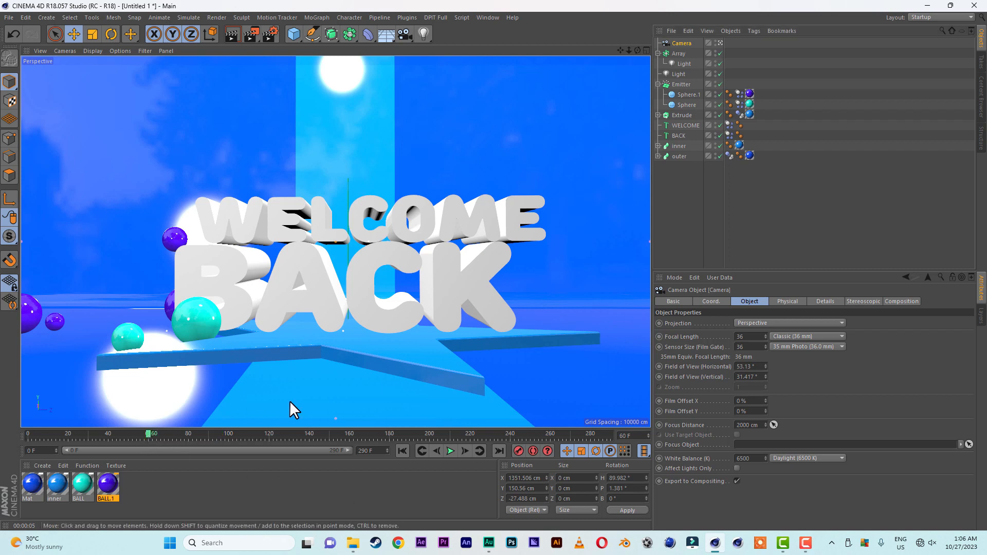
{"action": "left_click", "coordinate": [709, 301]}
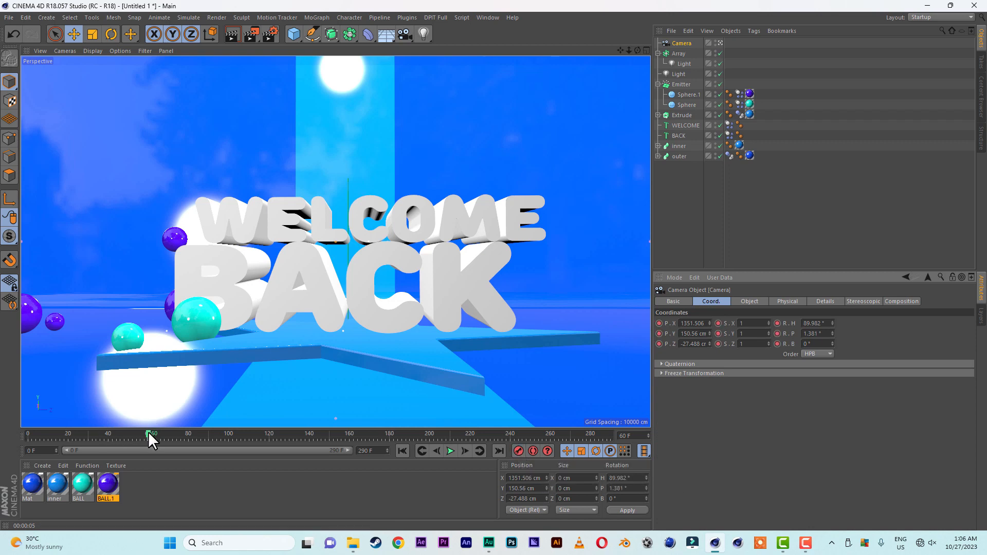
Keyframe the camera at frame 0 moved forward to about X -194.7, Y 187.5, Z -16.8 cm, and play the animation to check it
{"action": "left_click_drag", "start_coordinate": [148, 435], "coordinate": [3, 441]}
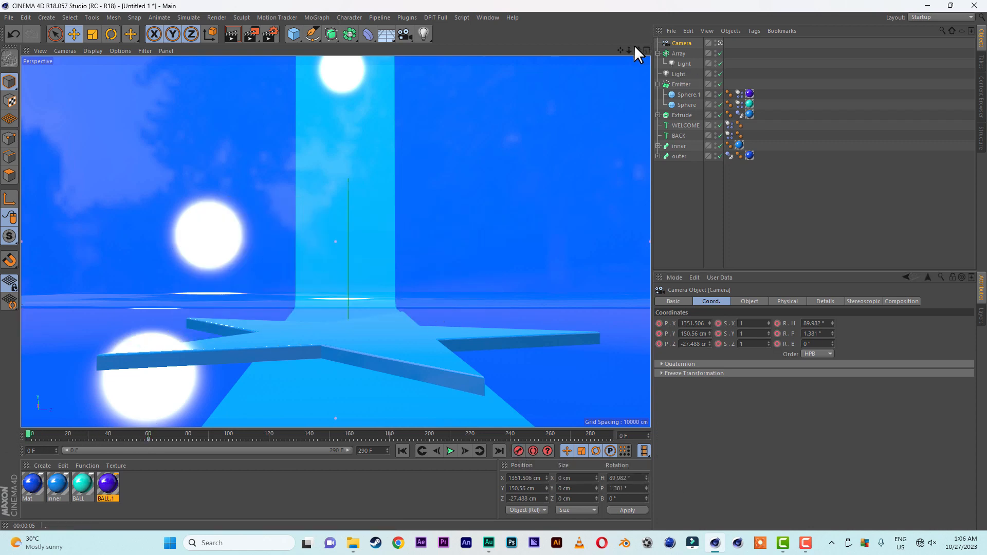
{"action": "mouse_move", "coordinate": [628, 51]}
{"action": "left_mouse_down"}
{"action": "mouse_move", "coordinate": [730, 51]}
{"action": "mouse_move", "coordinate": [625, 50]}
{"action": "left_mouse_up"}
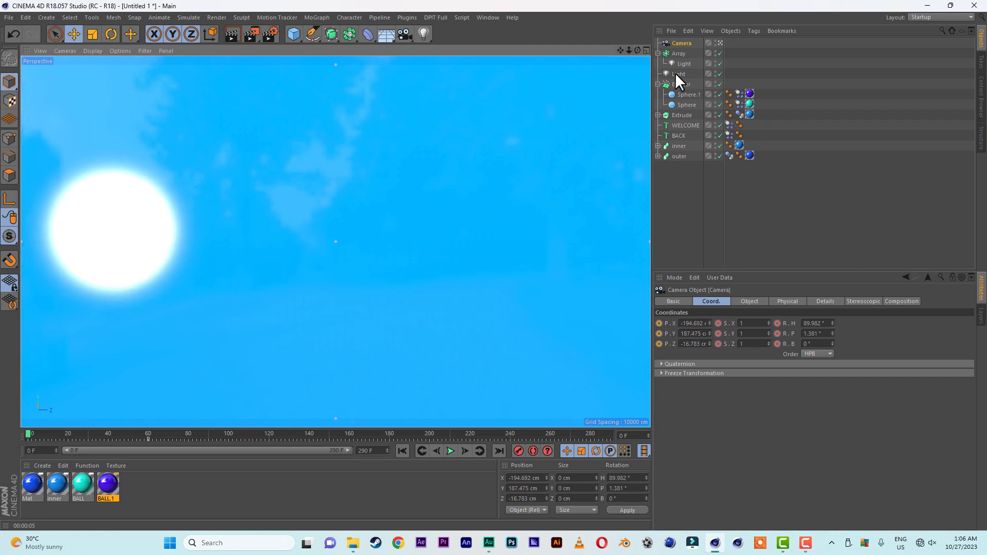
{"action": "left_click", "coordinate": [519, 451]}
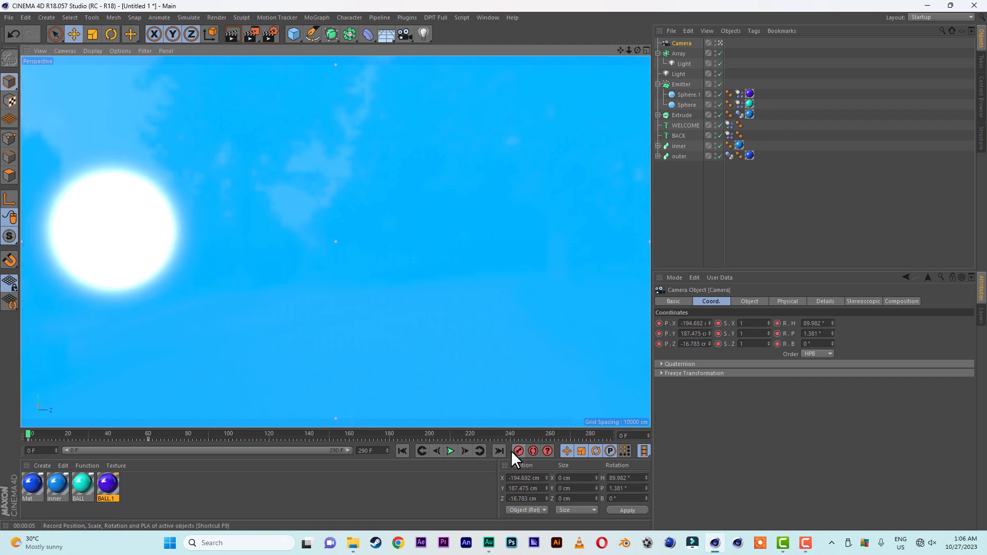
{"action": "left_click", "coordinate": [450, 451]}
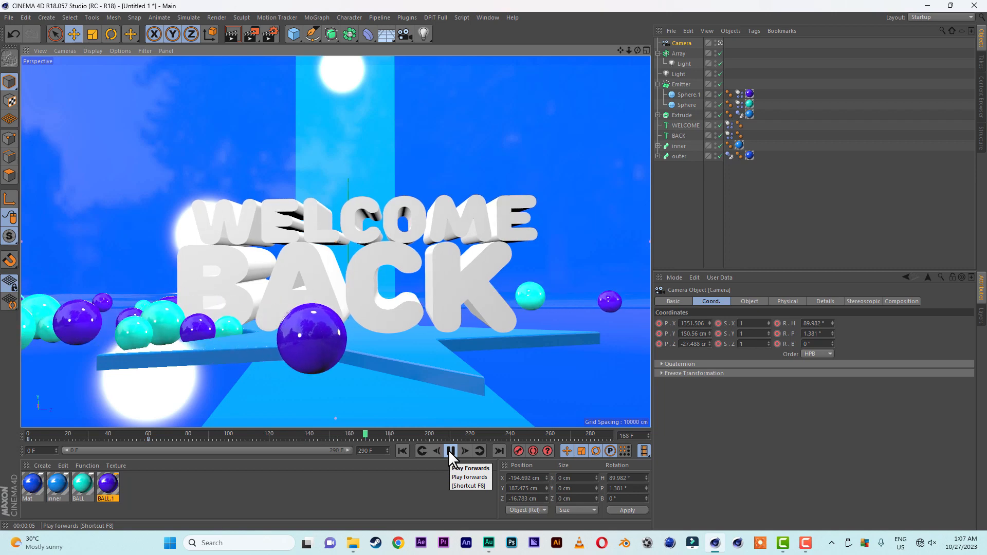
{"action": "left_click", "coordinate": [450, 450]}
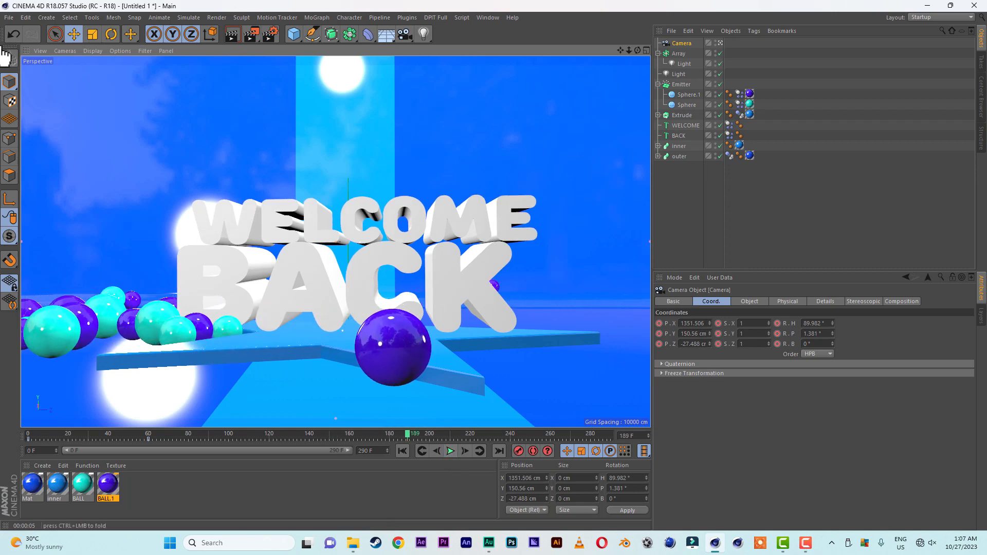
Render the full animation to the Picture Viewer and zoom the rendered image out to 61%
{"action": "left_click", "coordinate": [249, 36]}
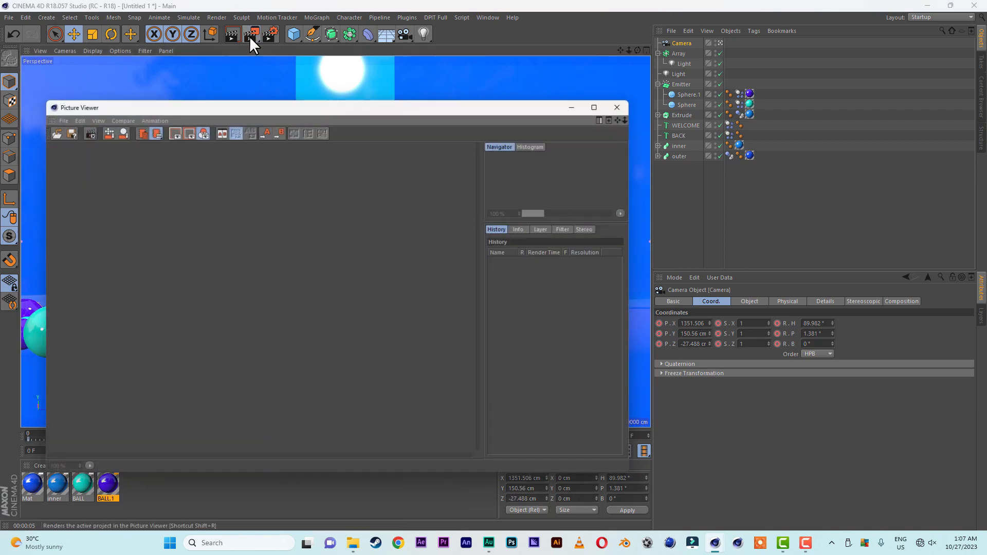
{"action": "left_click_drag", "start_coordinate": [499, 103], "coordinate": [610, 30]}
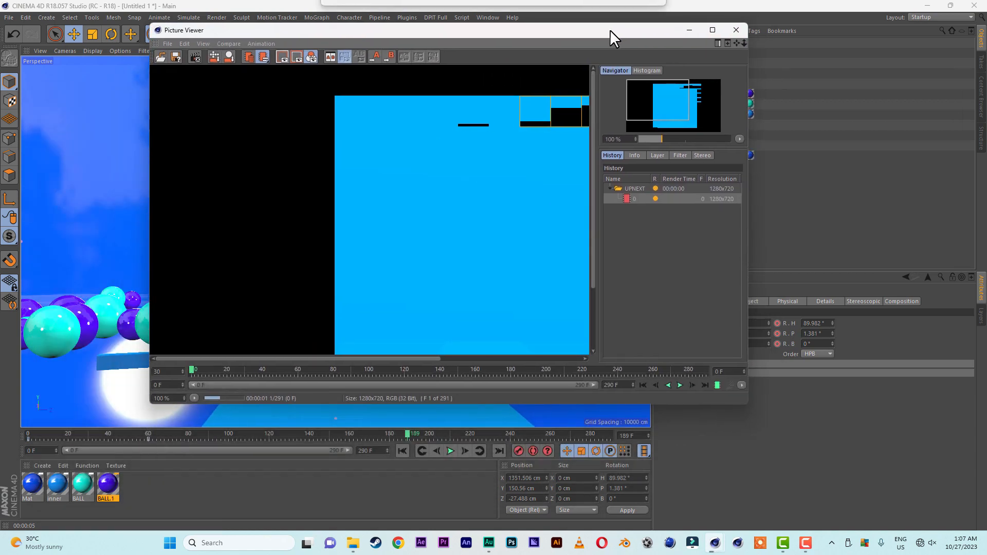
{"action": "left_click_drag", "start_coordinate": [670, 137], "coordinate": [656, 140]}
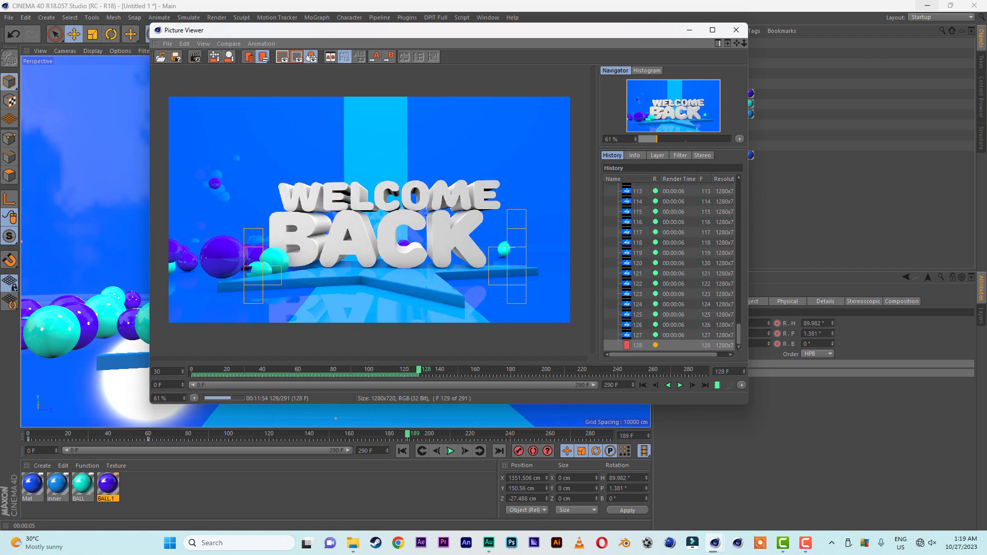
{"action": "left_click", "coordinate": [680, 386]}
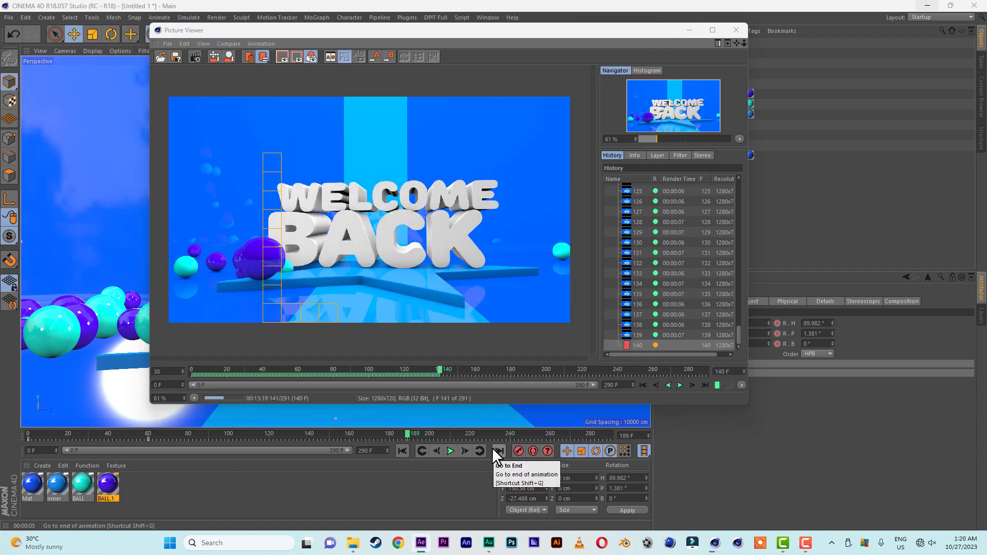
Switch to After Effects and import UPNEXT0000.png from Desktop > upnext > RENDER as a PNG sequence
{"action": "left_click", "coordinate": [418, 547]}
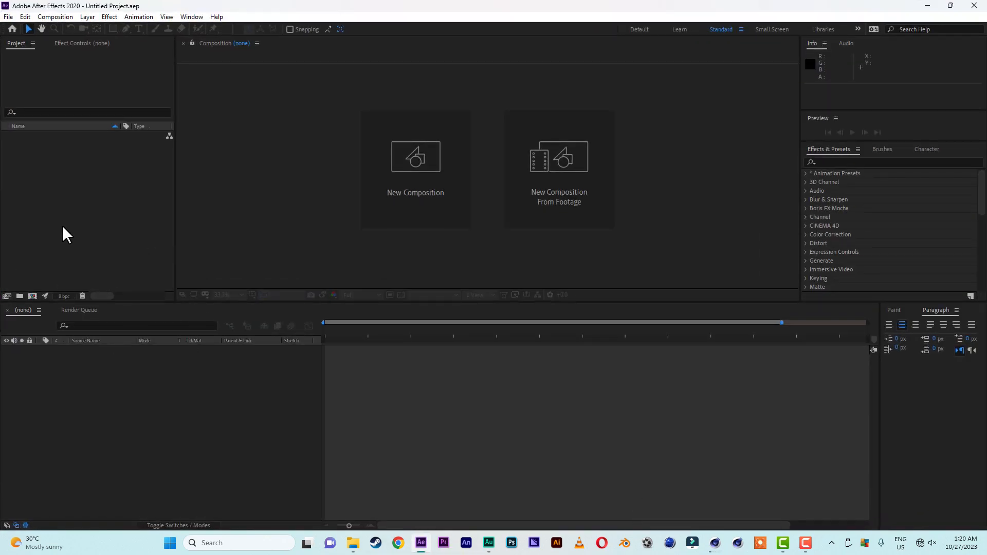
{"action": "right_click", "coordinate": [93, 195]}
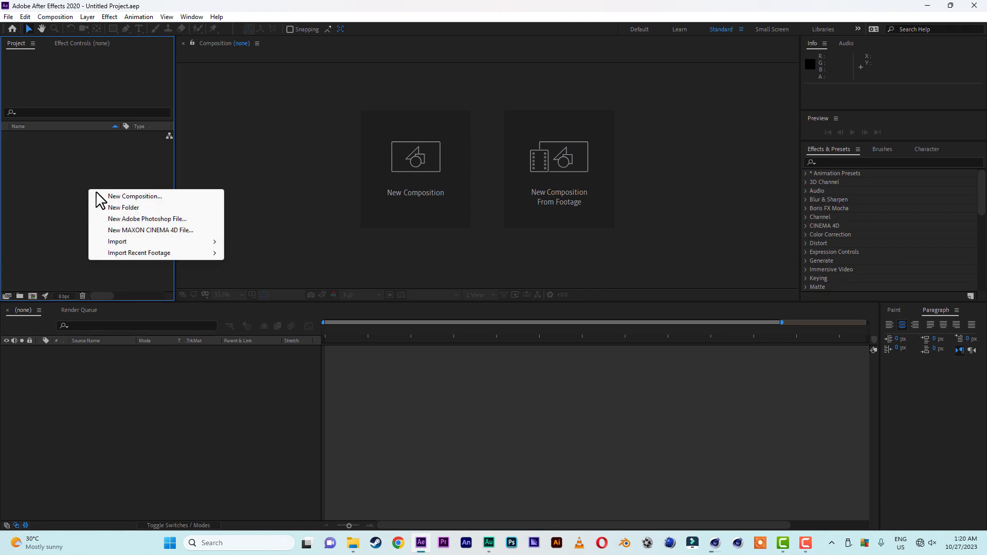
{"action": "mouse_move", "coordinate": [159, 242]}
{"action": "left_click", "coordinate": [258, 246]}
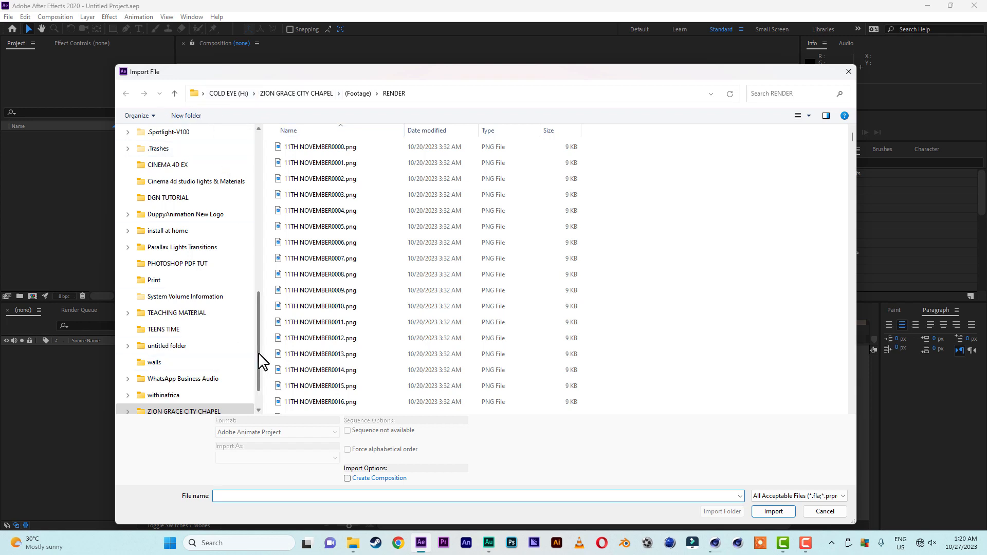
{"action": "left_click_drag", "start_coordinate": [260, 359], "coordinate": [231, 184]}
{"action": "left_click", "coordinate": [159, 184]}
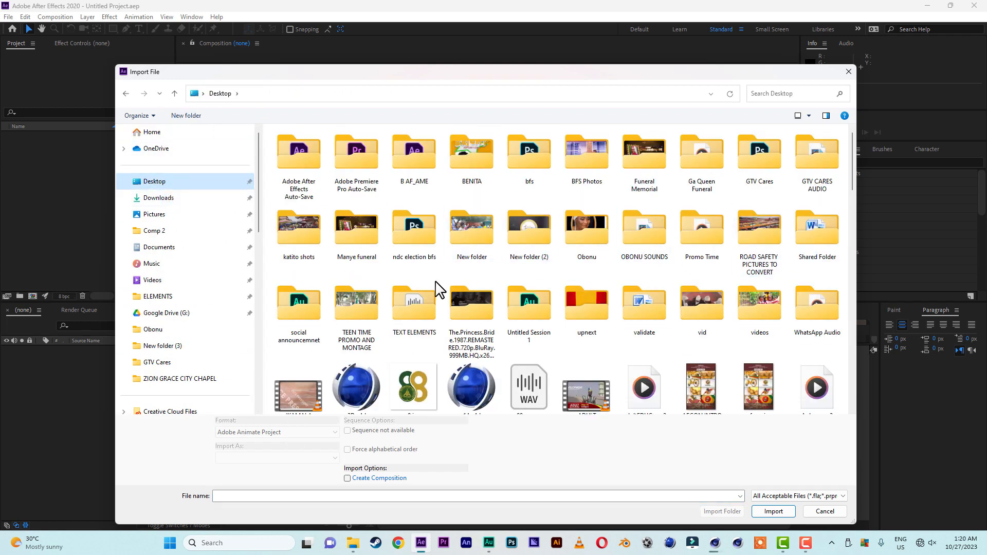
{"action": "left_click", "coordinate": [570, 325]}
{"action": "double_click", "coordinate": [570, 325]}
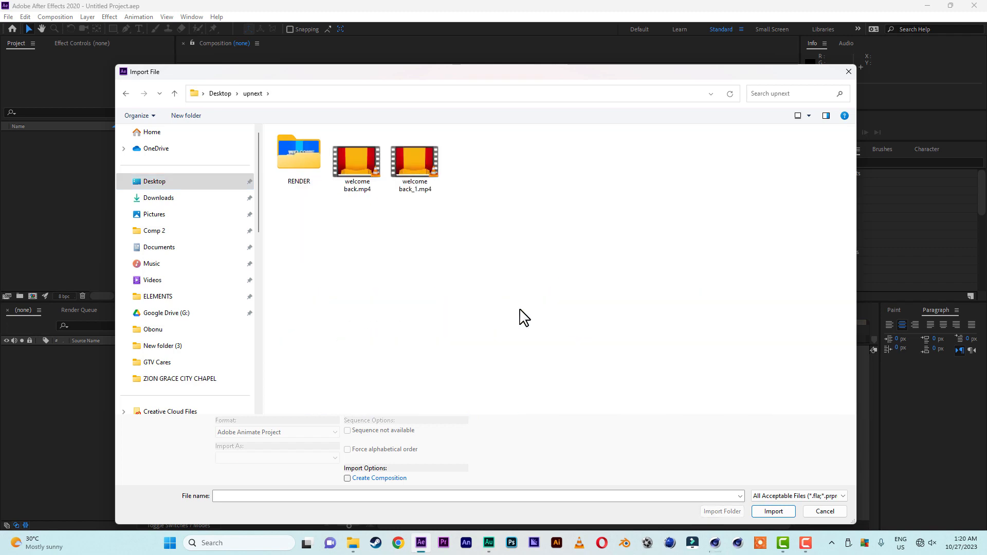
{"action": "double_click", "coordinate": [295, 153]}
{"action": "scroll", "coordinate": [272, 219], "scroll_direction": "up", "scroll_amount": 4, "text": "ctrl"}
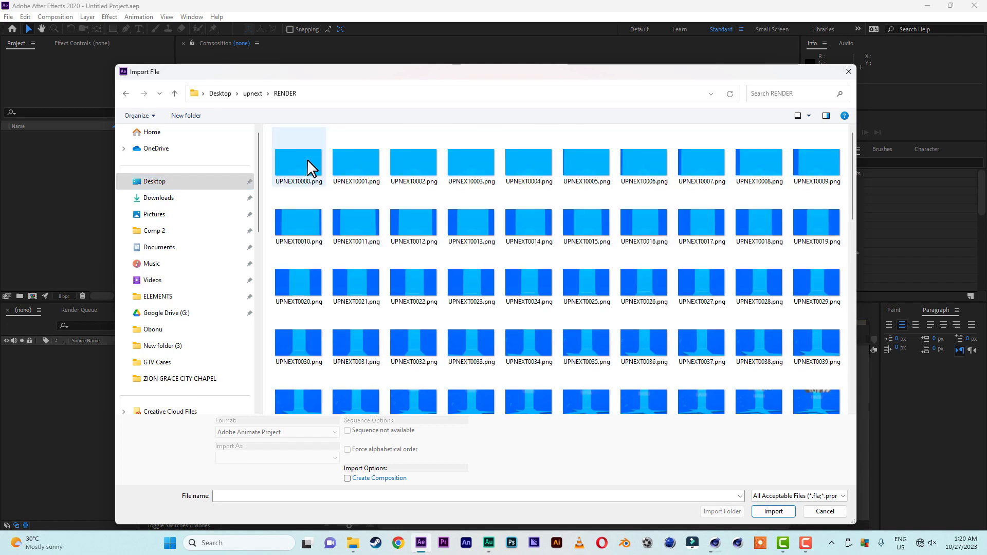
{"action": "left_click", "coordinate": [308, 164]}
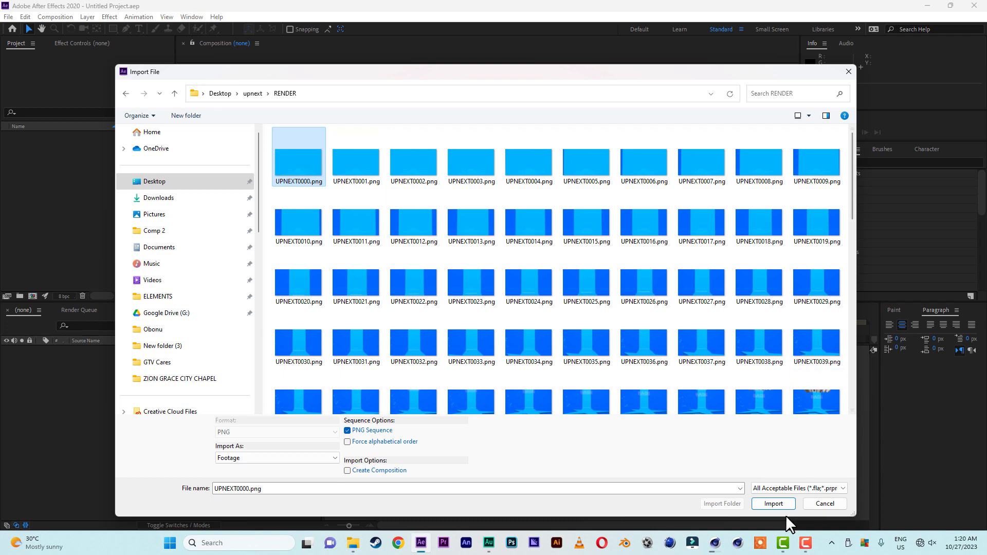
{"action": "left_click", "coordinate": [774, 504]}
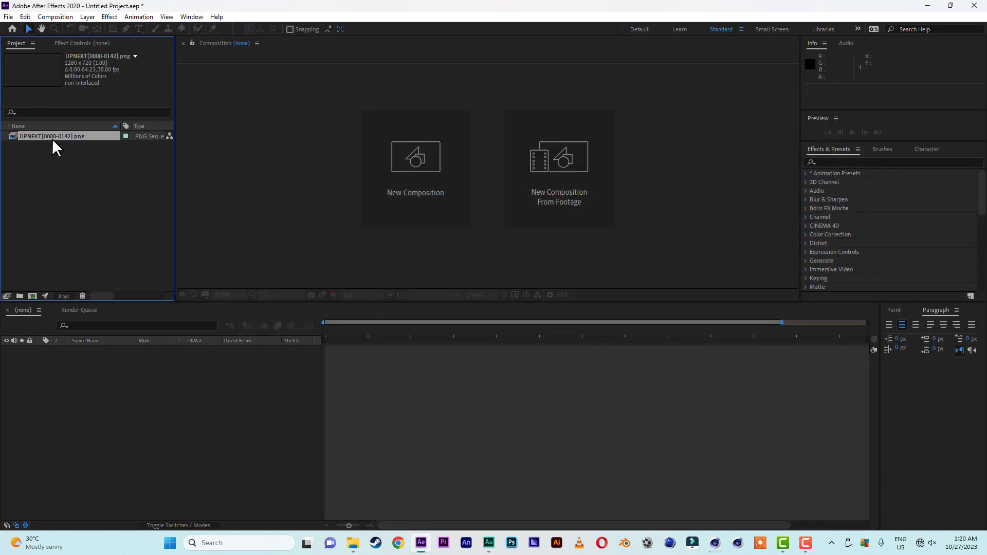
Create a composition from the imported UPNEXT sequence and preview it fitted to the viewer
{"action": "left_click_drag", "start_coordinate": [44, 139], "coordinate": [33, 297]}
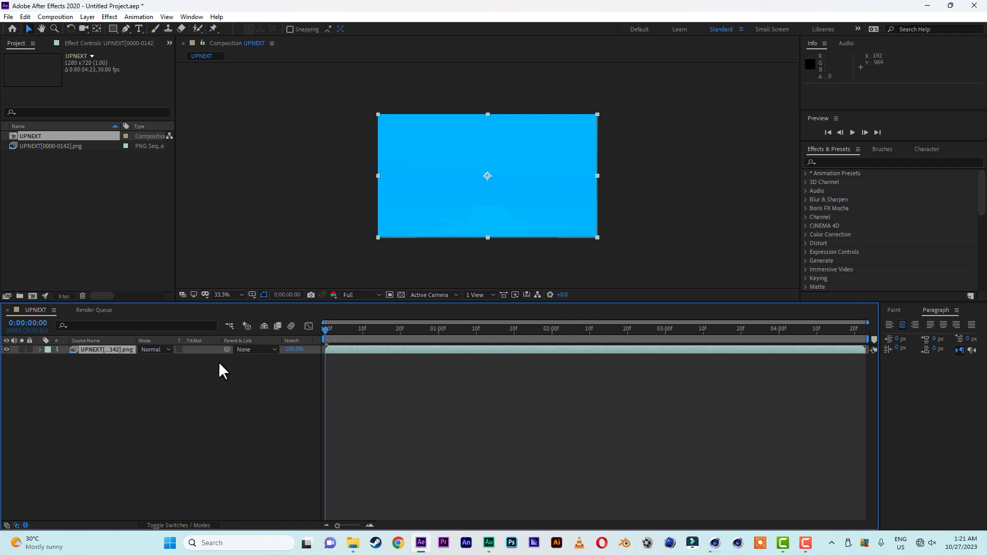
{"action": "left_click", "coordinate": [225, 296]}
{"action": "left_click", "coordinate": [227, 307]}
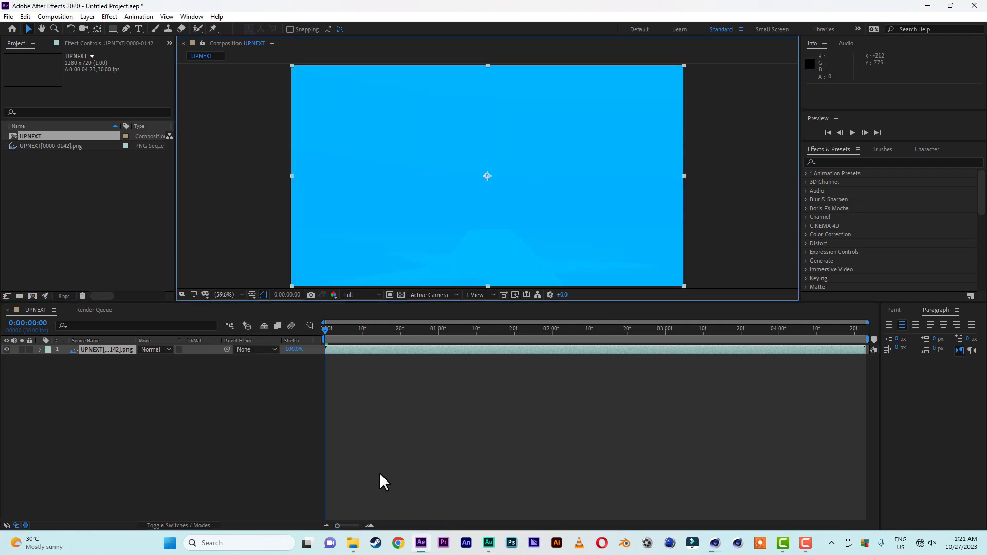
{"action": "key", "text": "space"}
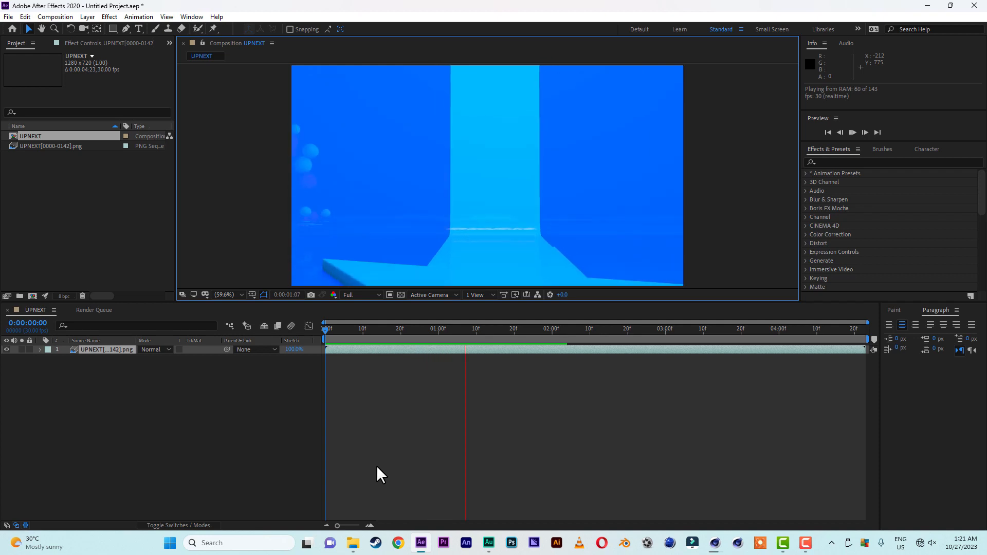